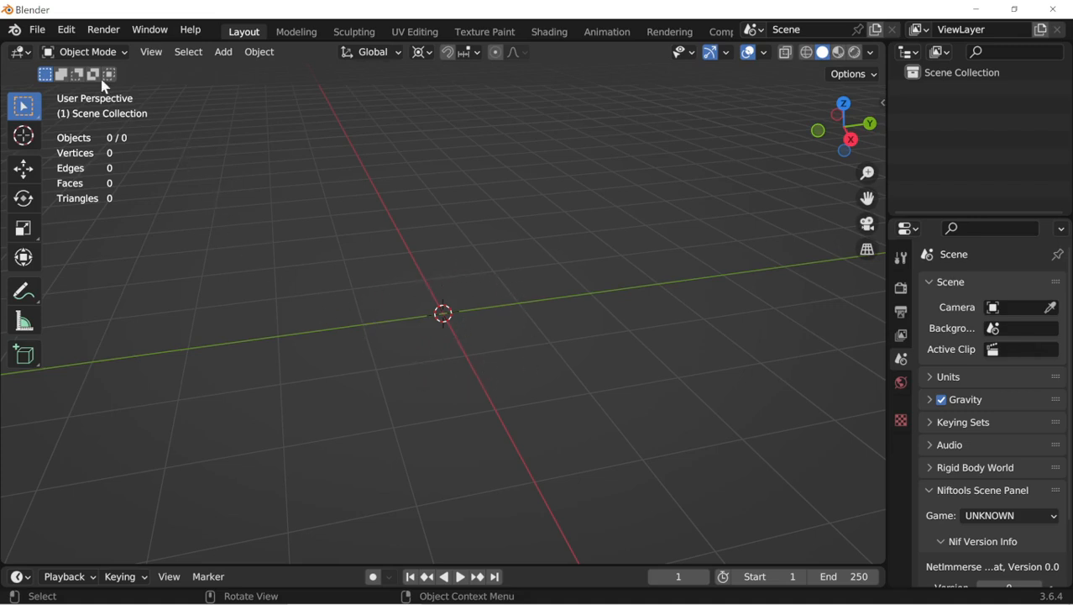
Step: Install the add-on from Skywind_Toolkit_1_8_2.zip in the Skywind_Toolkit bookmarked folder
left_click(67, 31)
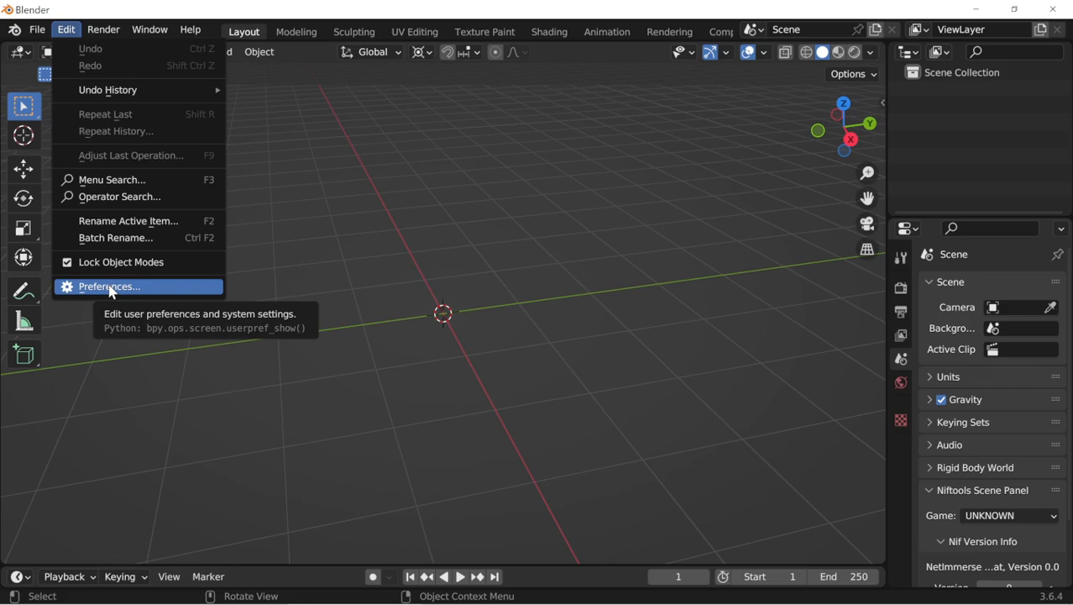
left_click(61, 36)
left_click(71, 33)
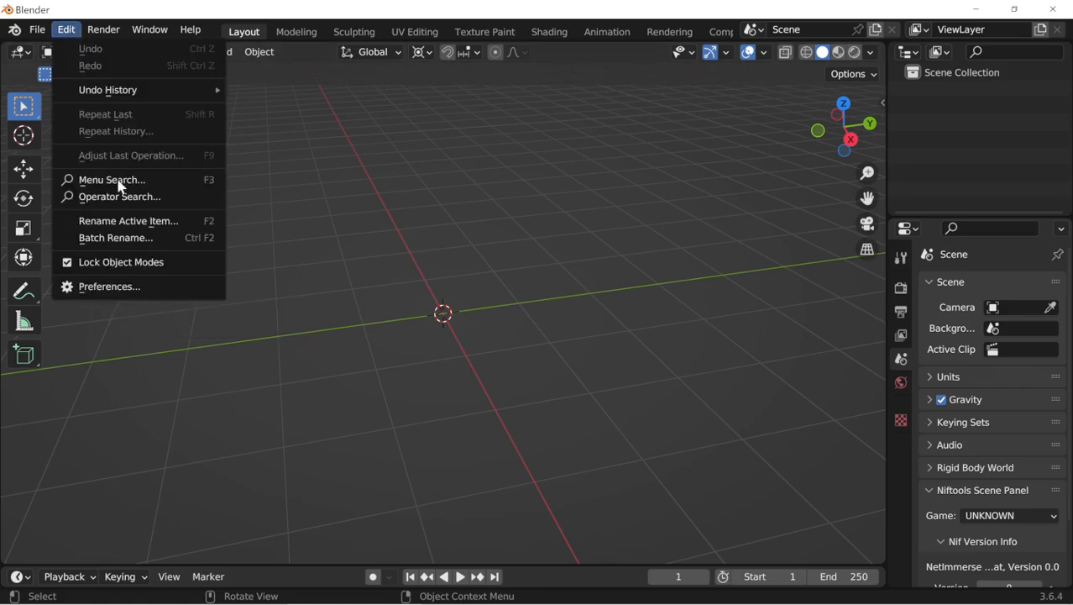
left_click(136, 287)
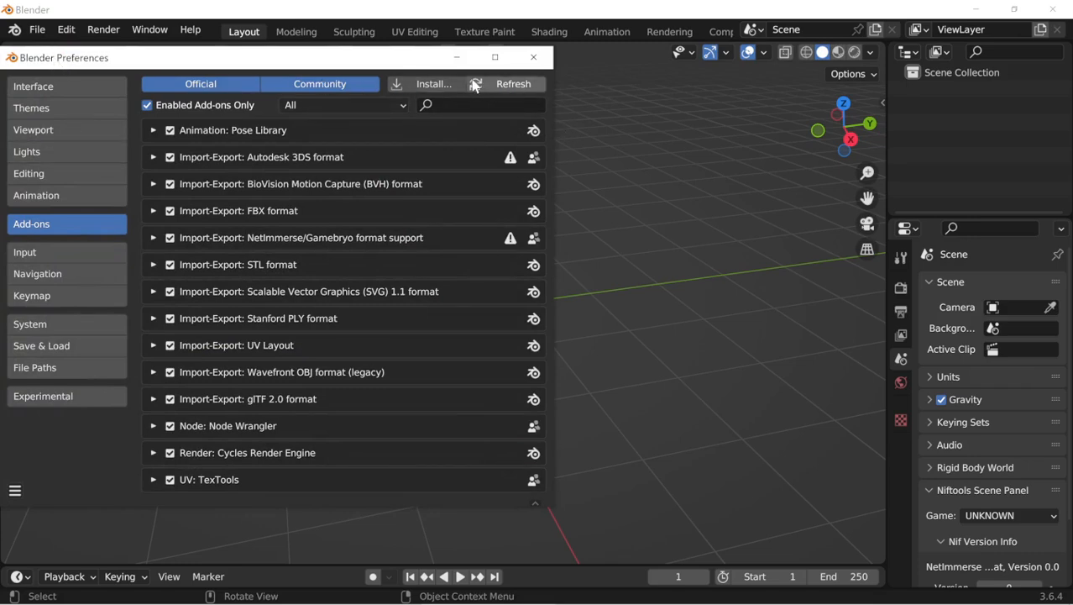
left_click(420, 84)
left_click(82, 436)
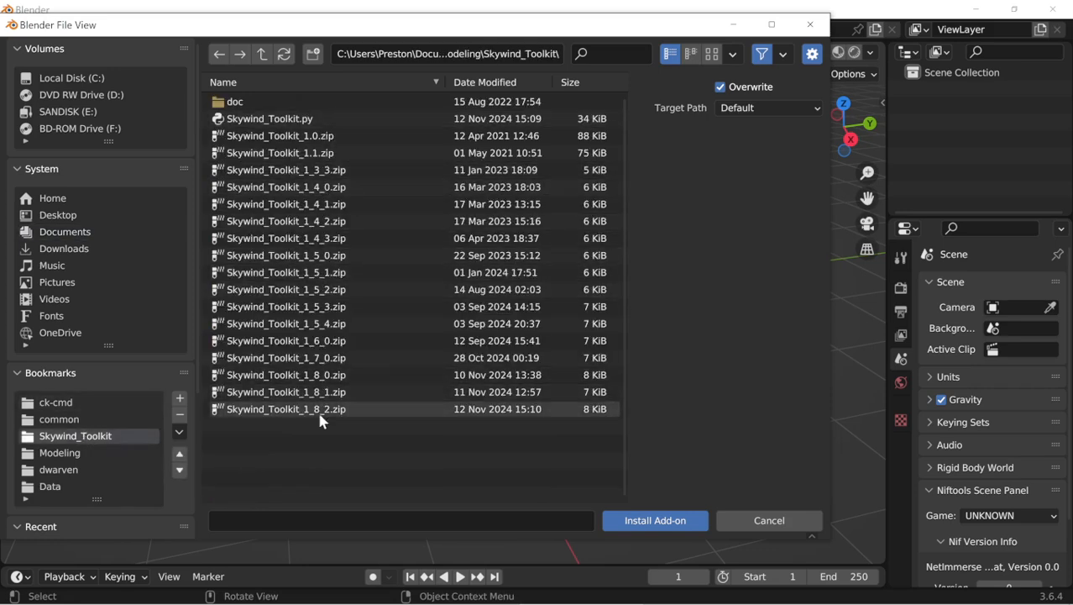
double_click(319, 409)
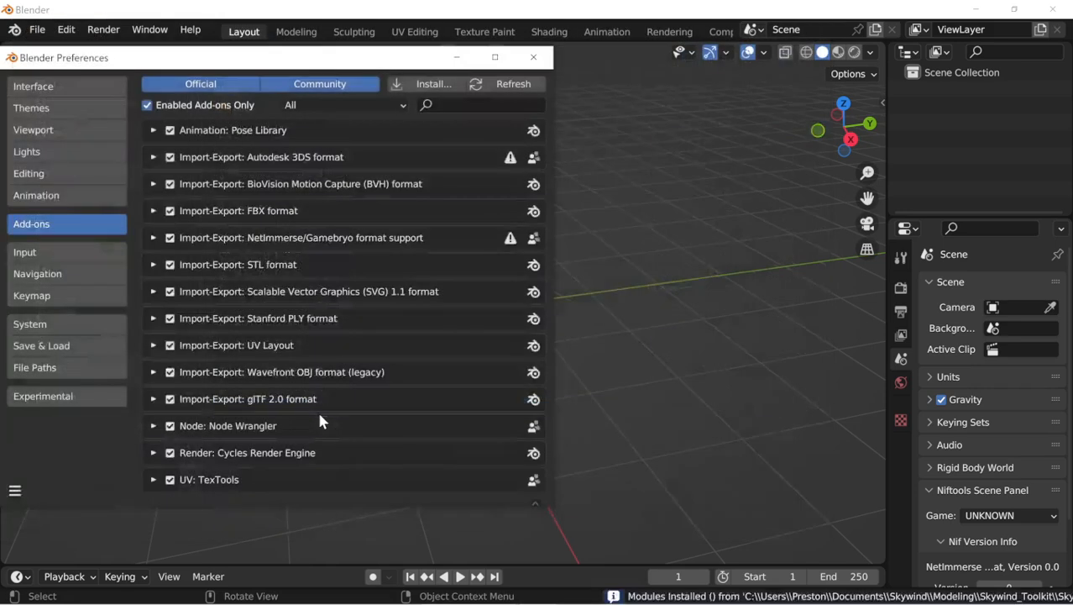
left_click(444, 106)
type("sky")
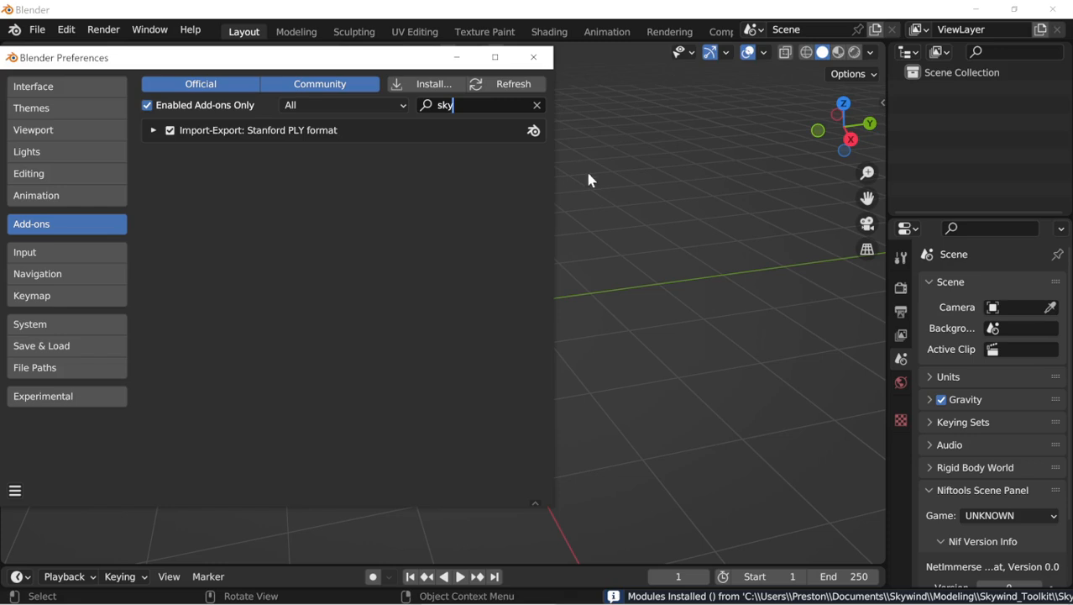
key("BackSpace")
key("BackSpace")
key("BackSpace")
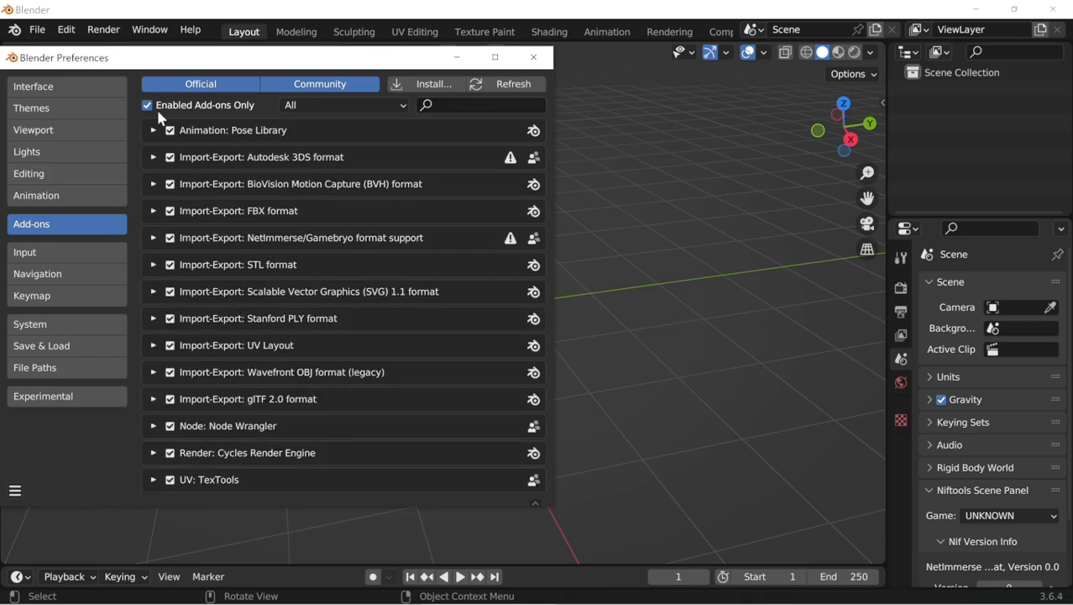
Step: Include disabled add-ons in the list, search for "skyw", enable the Skywind Toolkit add-on and close the preferences
left_click(147, 105)
left_click(444, 106)
type("skyw")
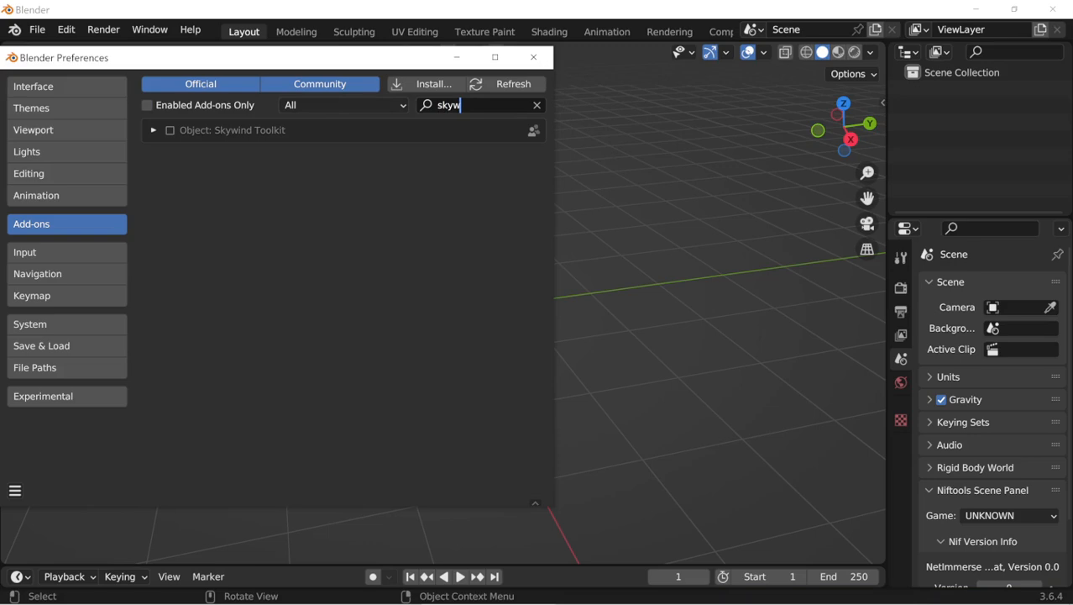
left_click(169, 129)
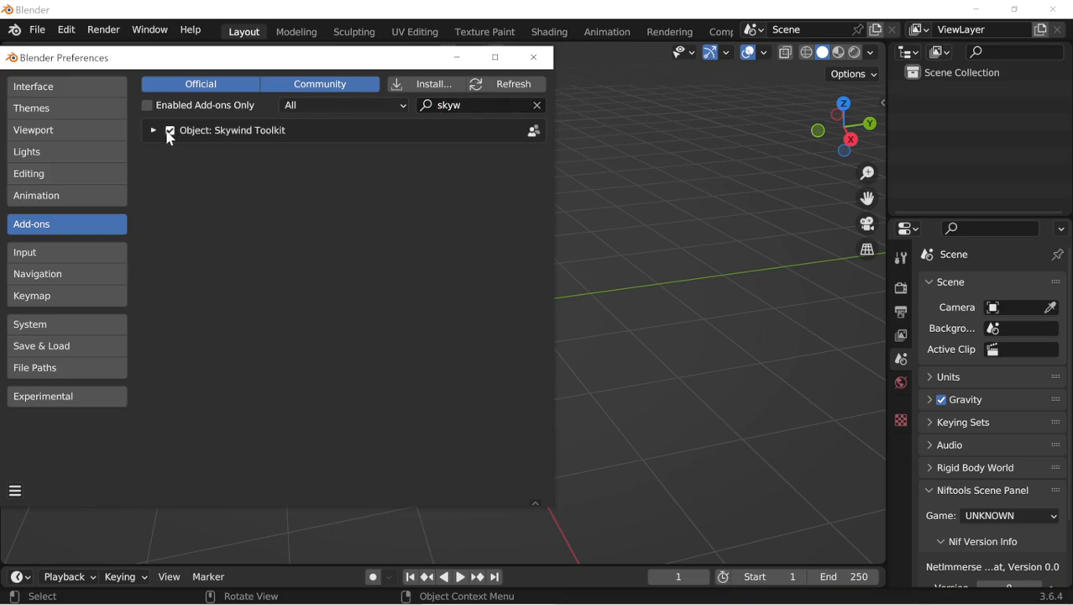
left_click(154, 129)
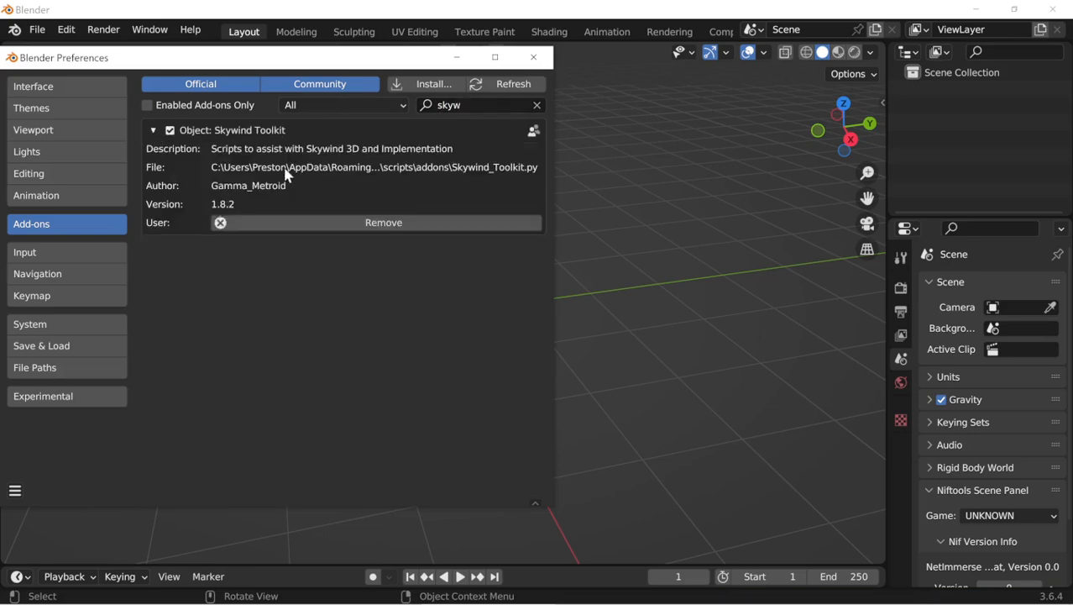
left_click(534, 57)
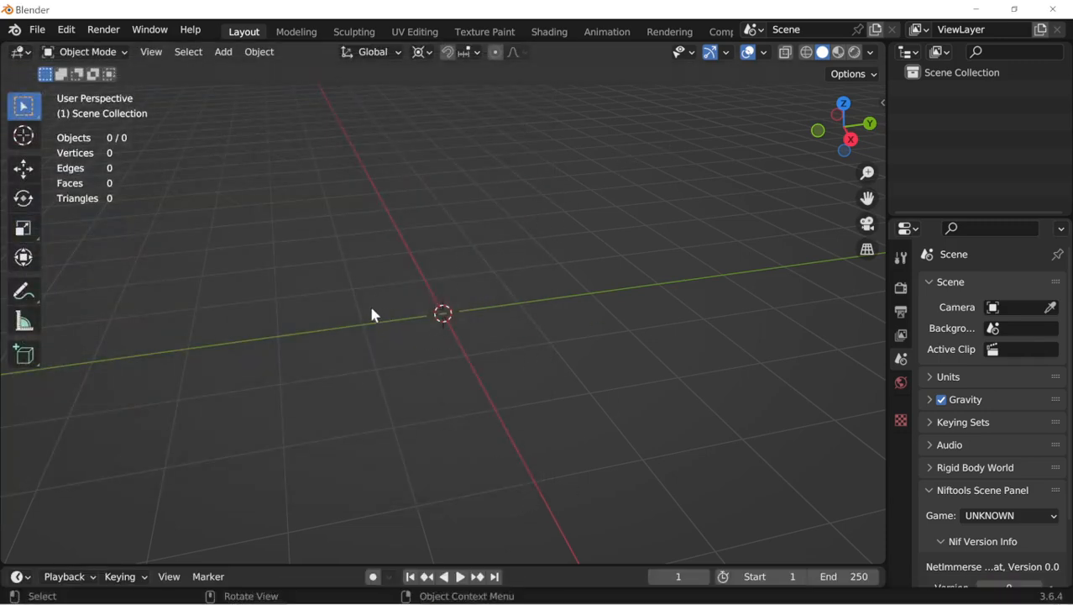
left_click(33, 35)
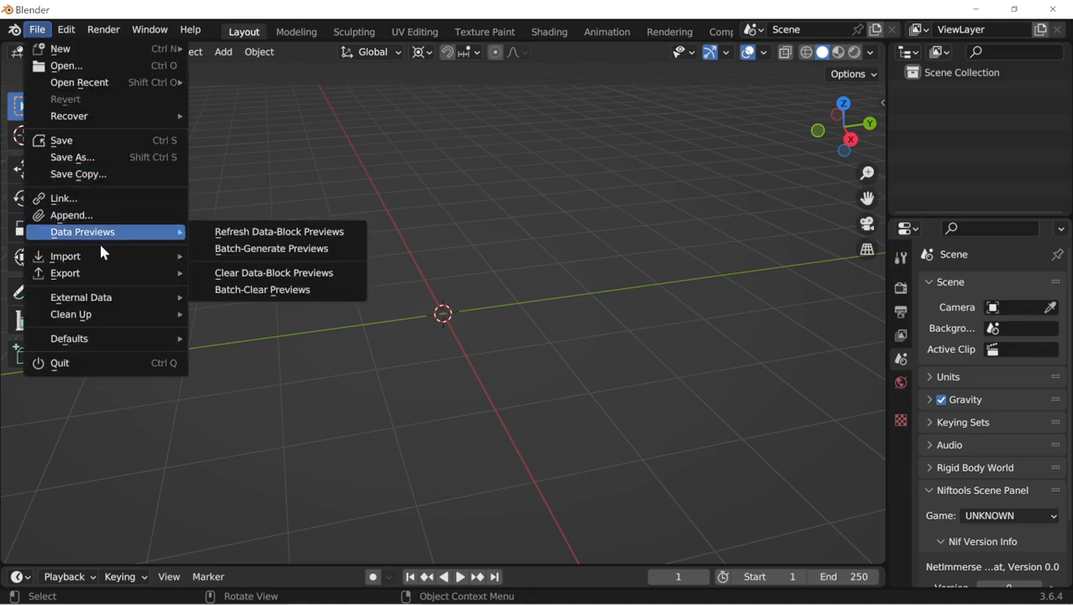
mouse_move(131, 259)
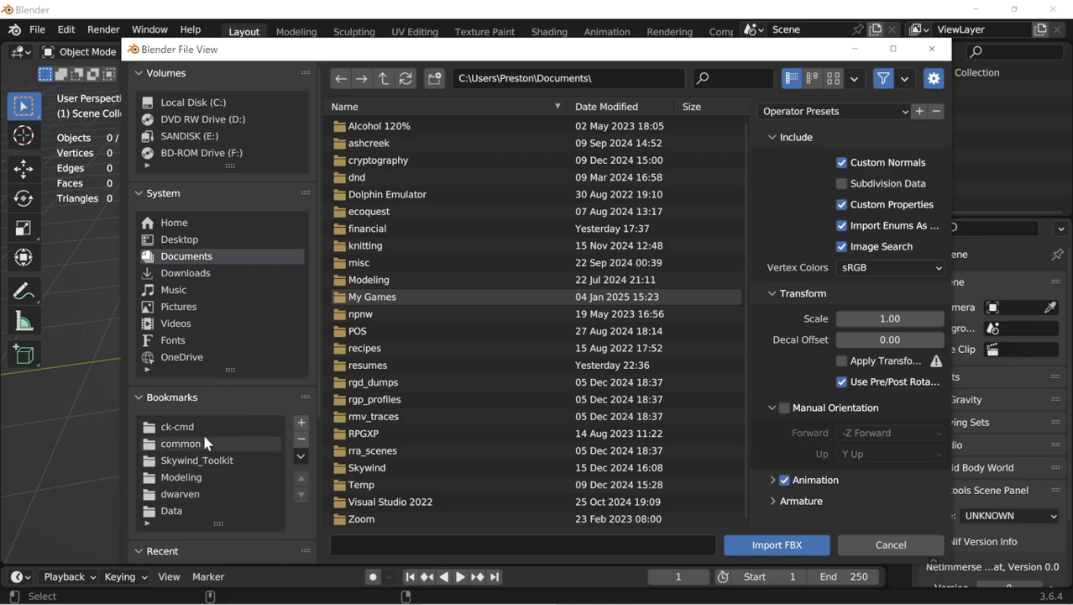
left_click(203, 427)
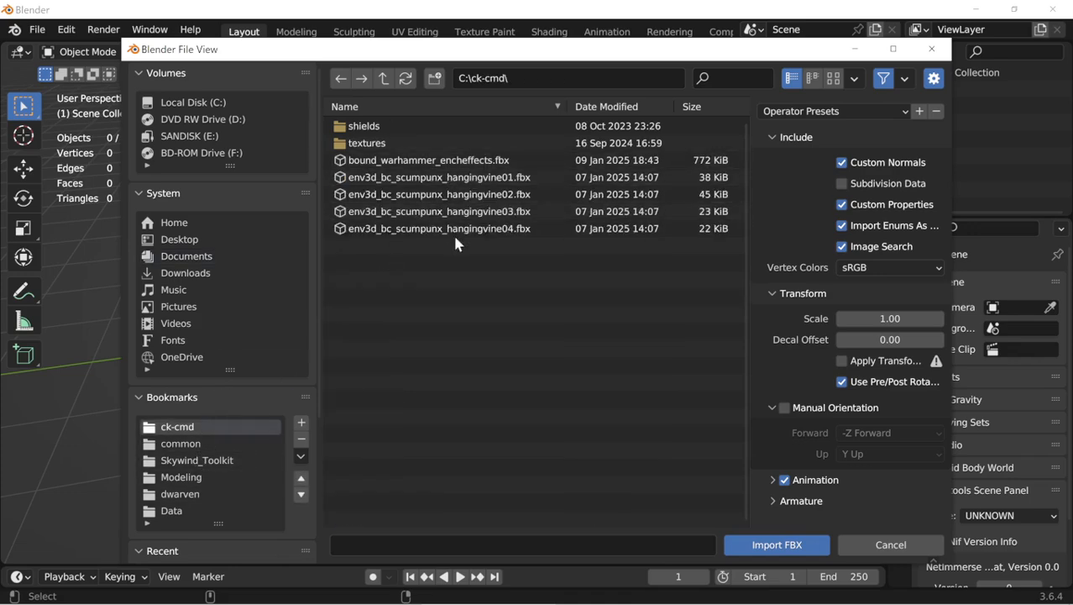
left_click(889, 545)
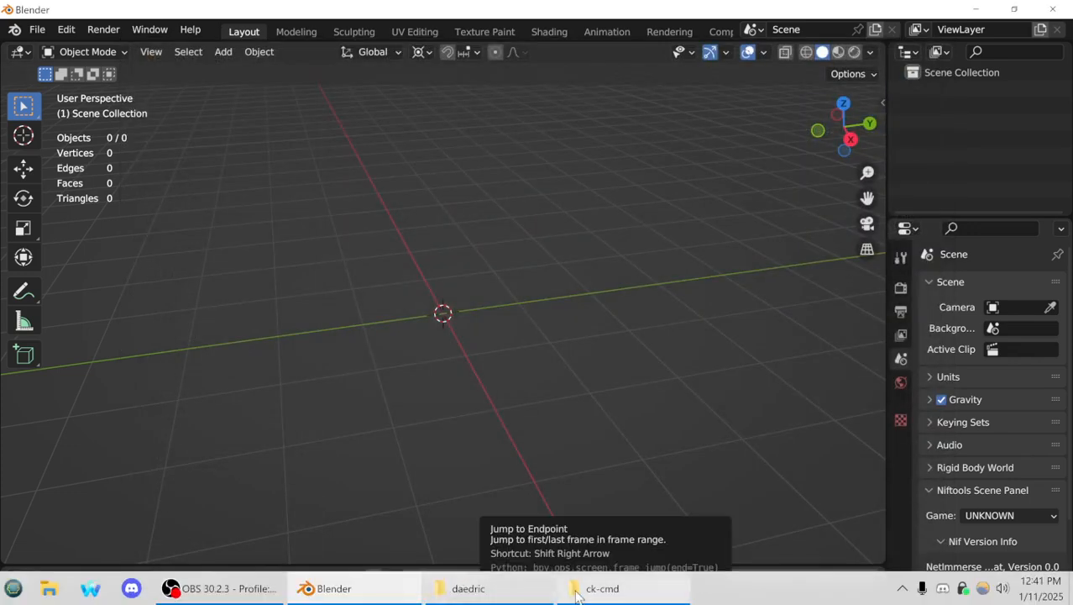
Step: Switch to the ck-cmd folder in File Explorer and convert Daedric_Battleaxe.nif to FBX with nif_to_fbx.bat
left_click(602, 588)
scroll(360, 341, "down", 1)
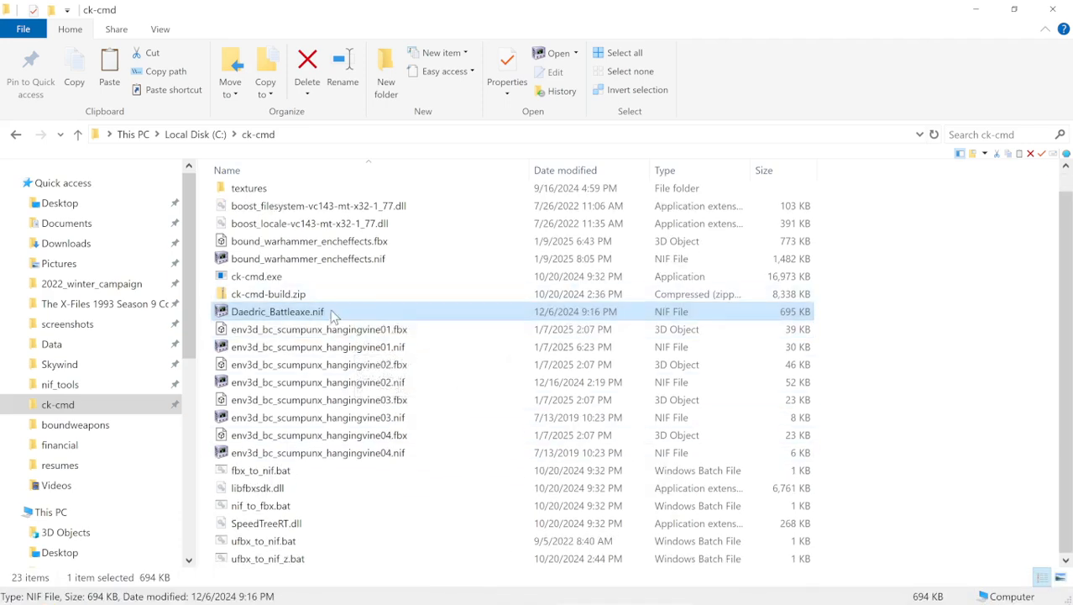
left_click_drag(330, 314, 353, 502)
Step: Switch back to Blender and import Daedric_Battleaxe.fbx from the ck-cmd folder
left_click(335, 589)
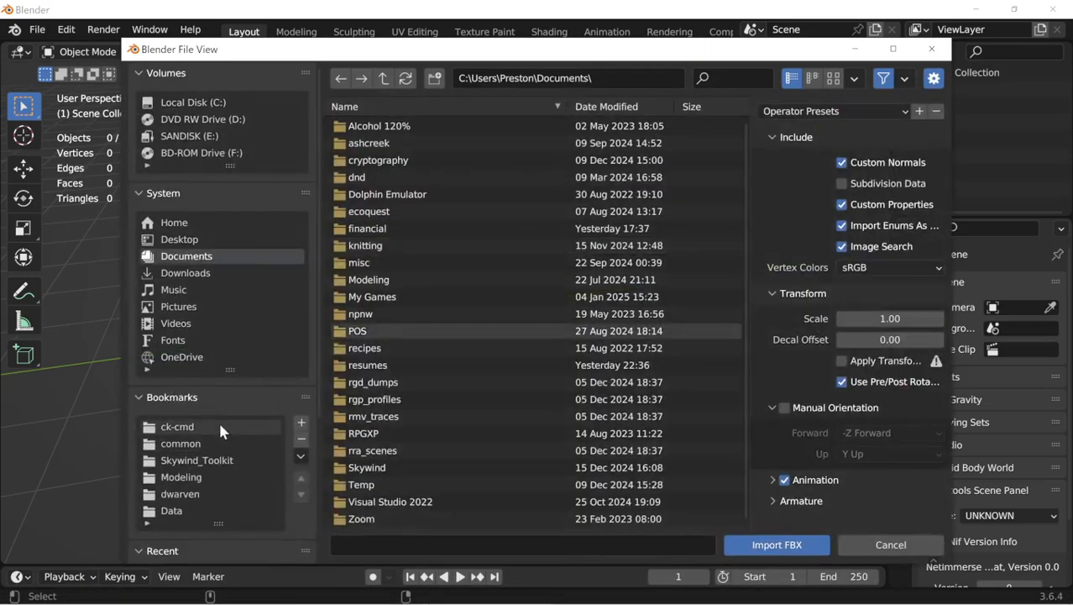
left_click(221, 426)
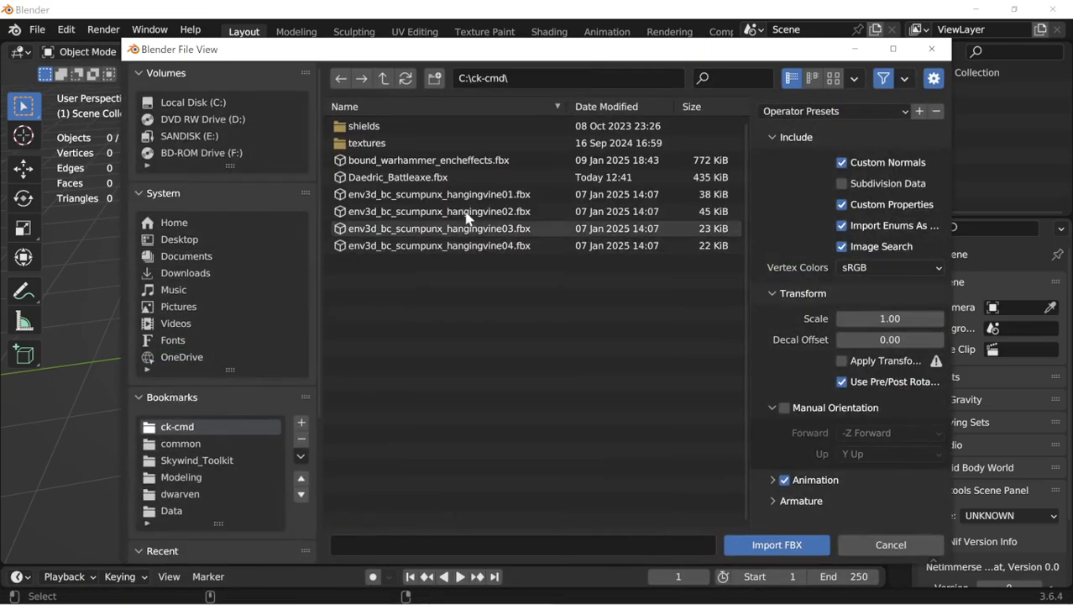
double_click(464, 172)
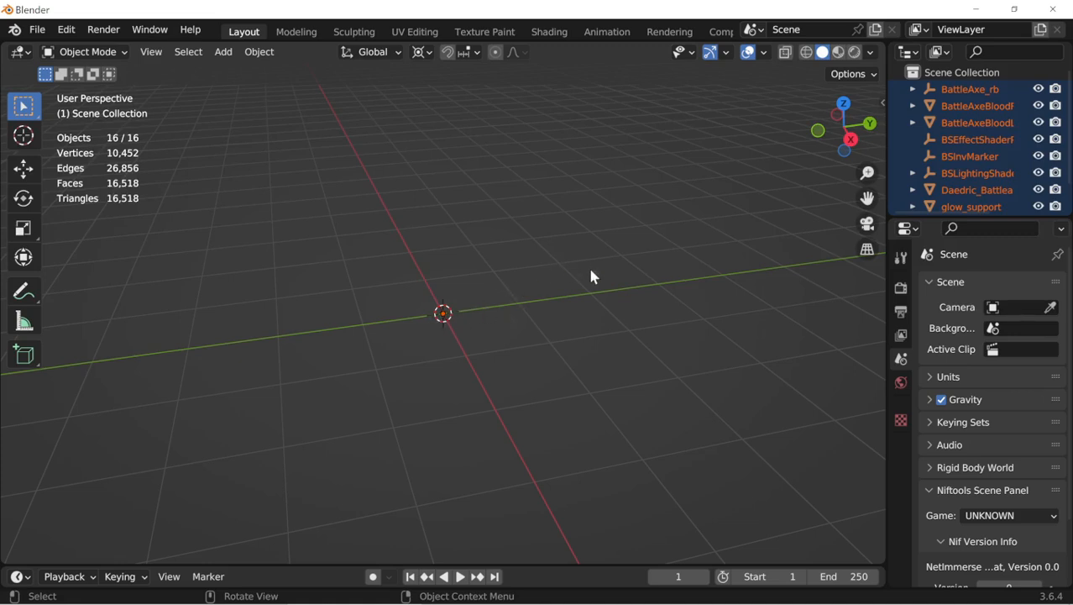
type("s100")
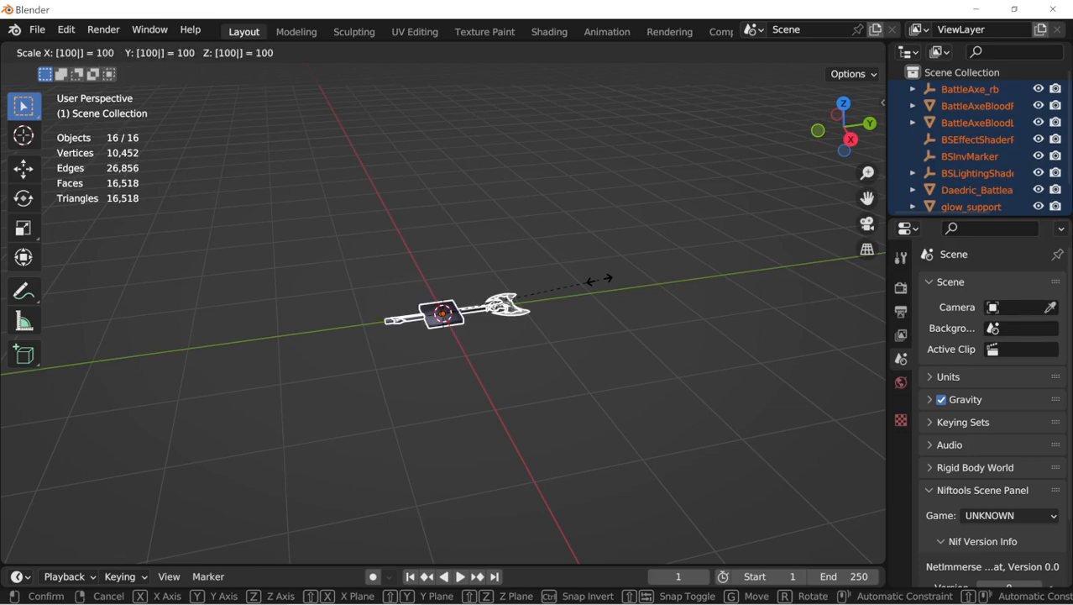
key("Escape")
key("s")
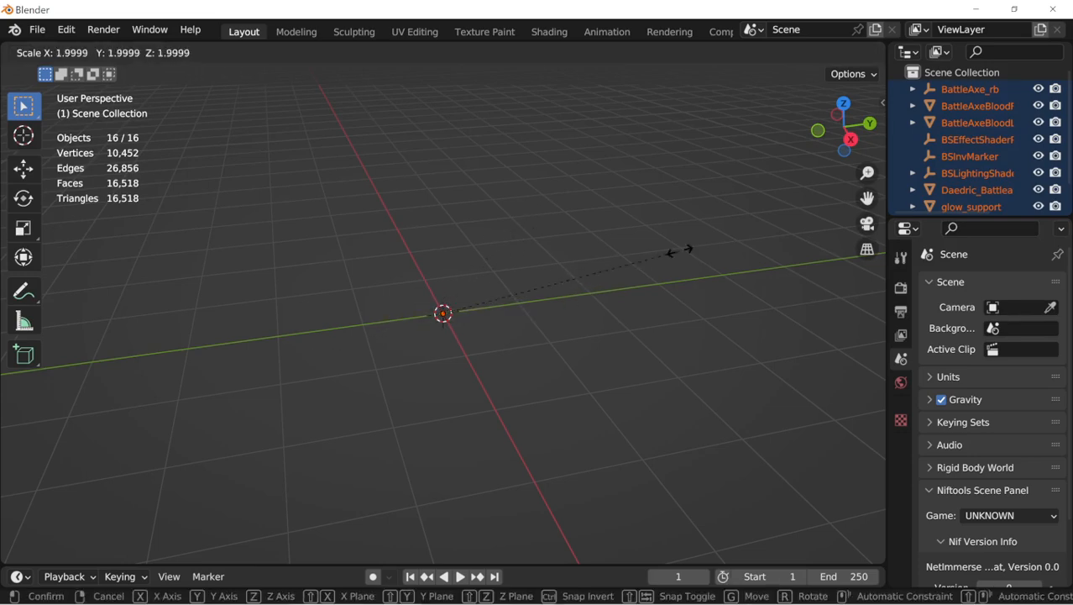
right_click(524, 291)
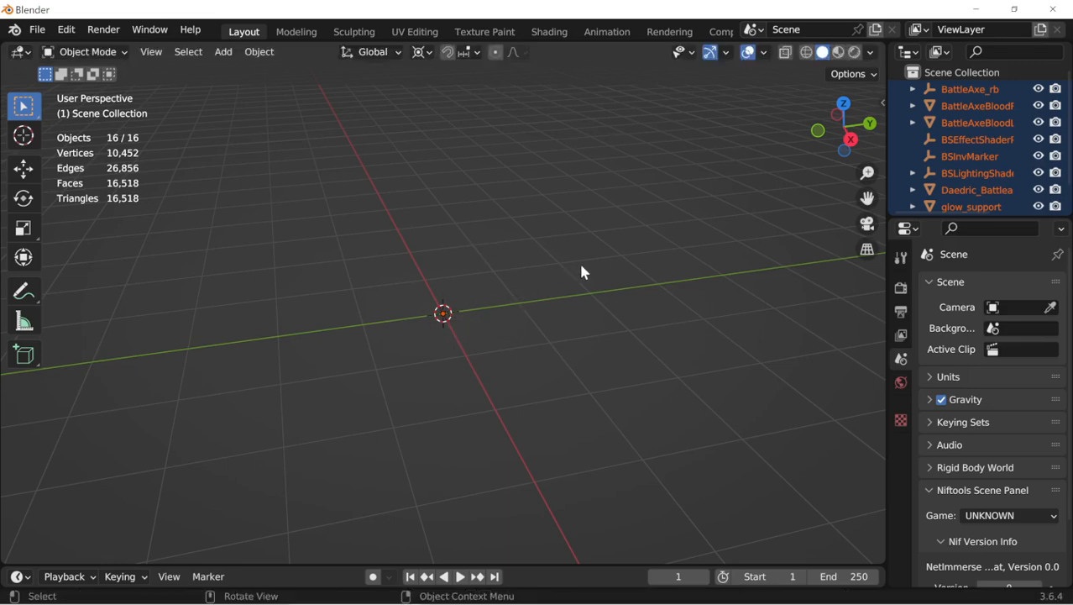
key("s")
right_click(620, 254)
key("s")
right_click(658, 242)
Step: Scale all the imported battleaxe objects uniformly by a factor of 100
key("s")
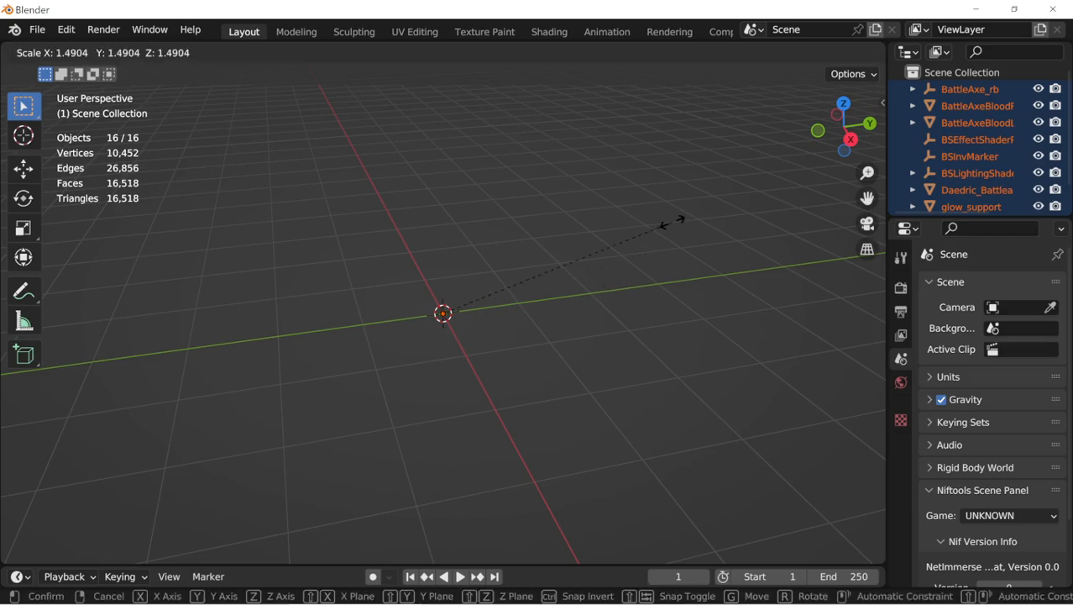
type("100")
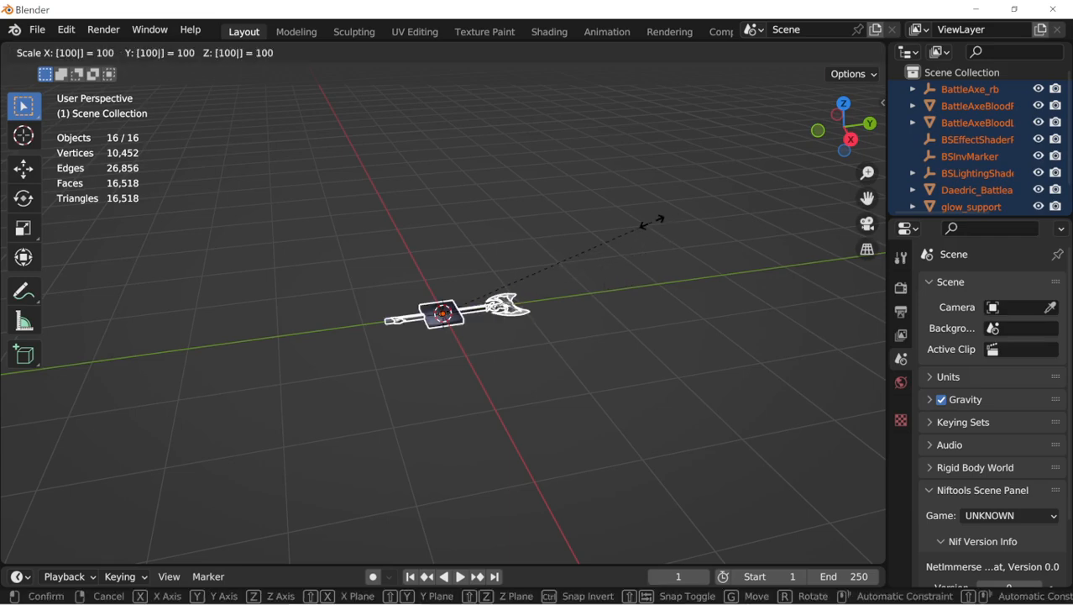
key("Return")
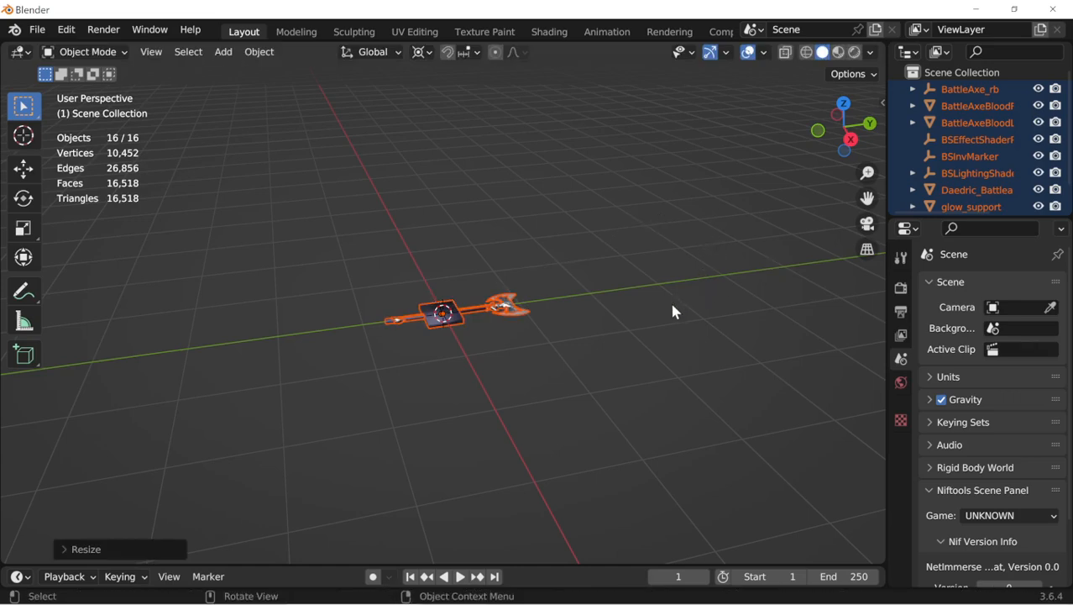
Step: Frame the selected battleaxe and examine its meshes and the block around the handle from different angles
scroll(648, 341, "up", 4)
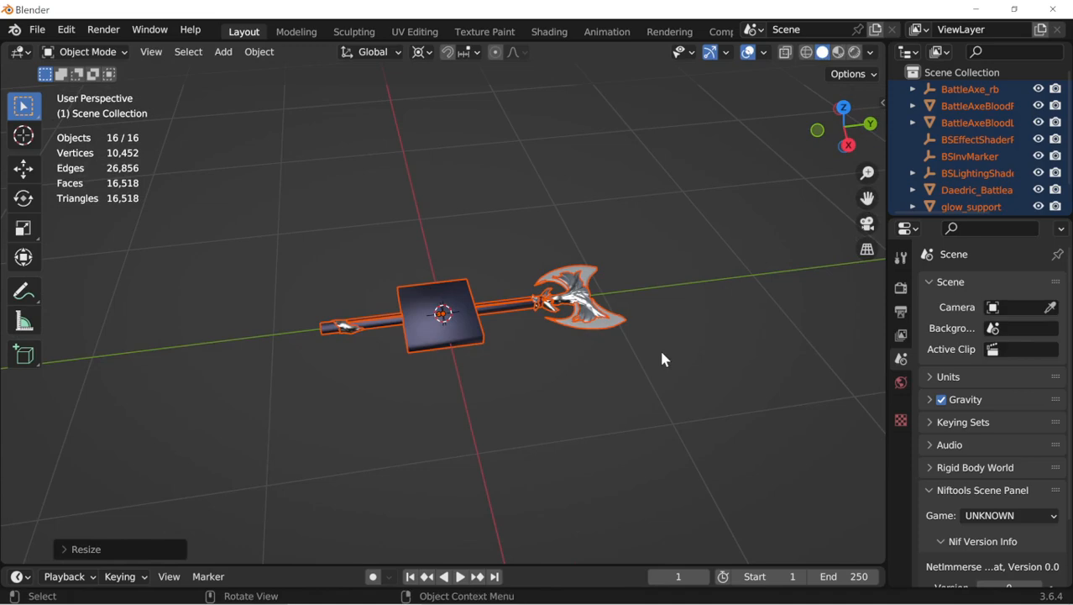
middle_click_drag(532, 278, 568, 375)
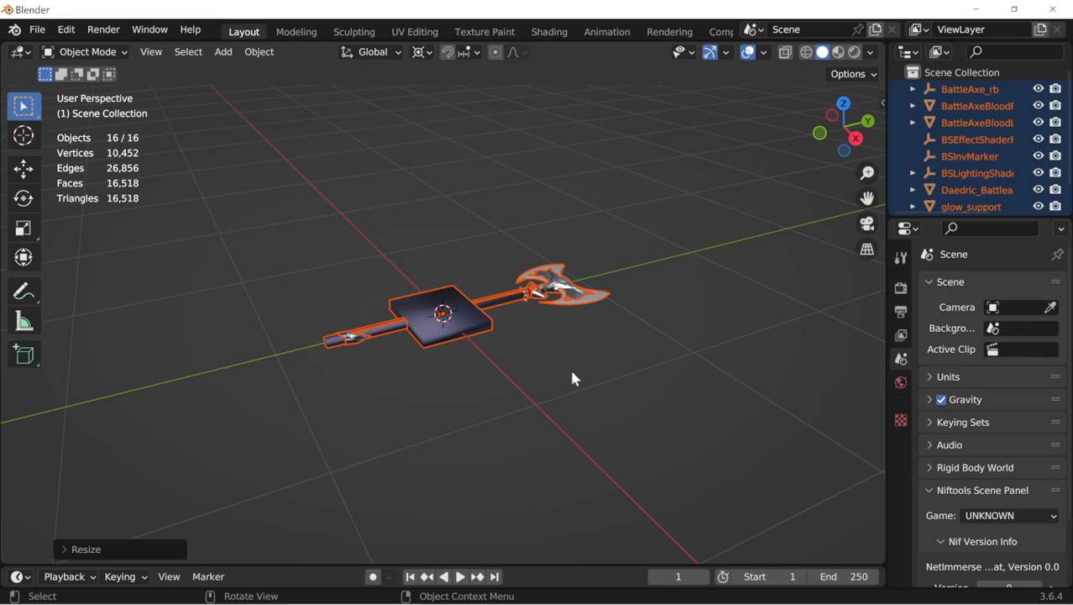
key("grave")
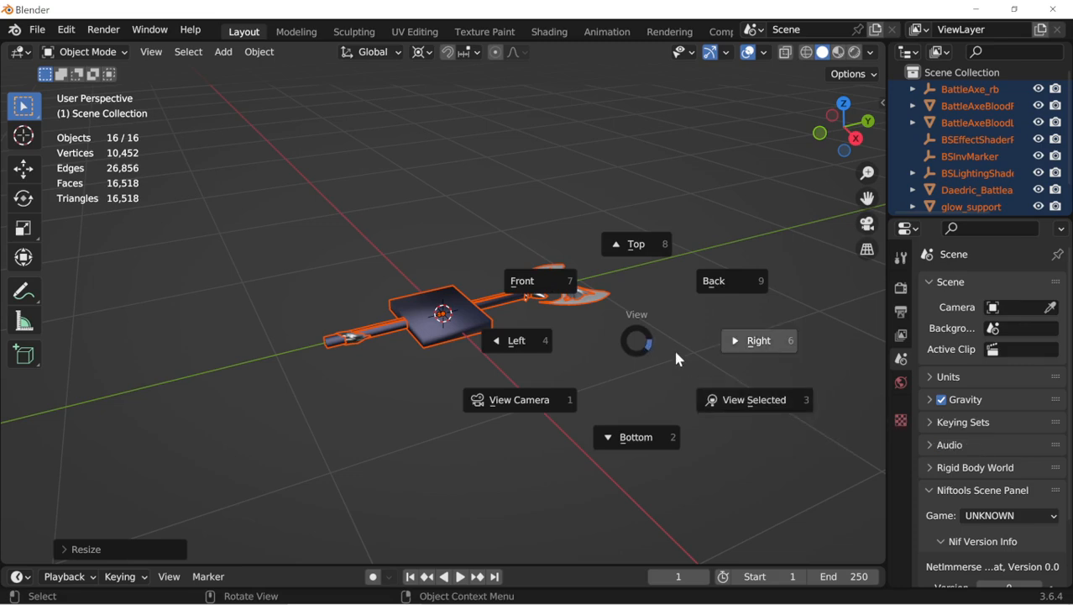
key("Escape")
key("grave")
key("3")
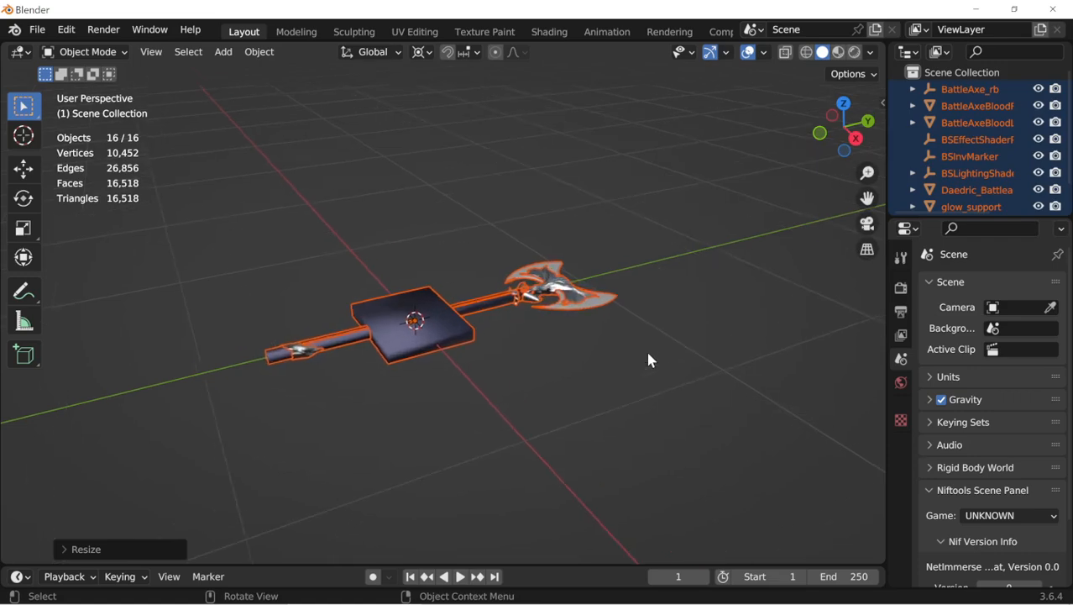
middle_click_drag(589, 388, 549, 417)
scroll(549, 417, "up", 2)
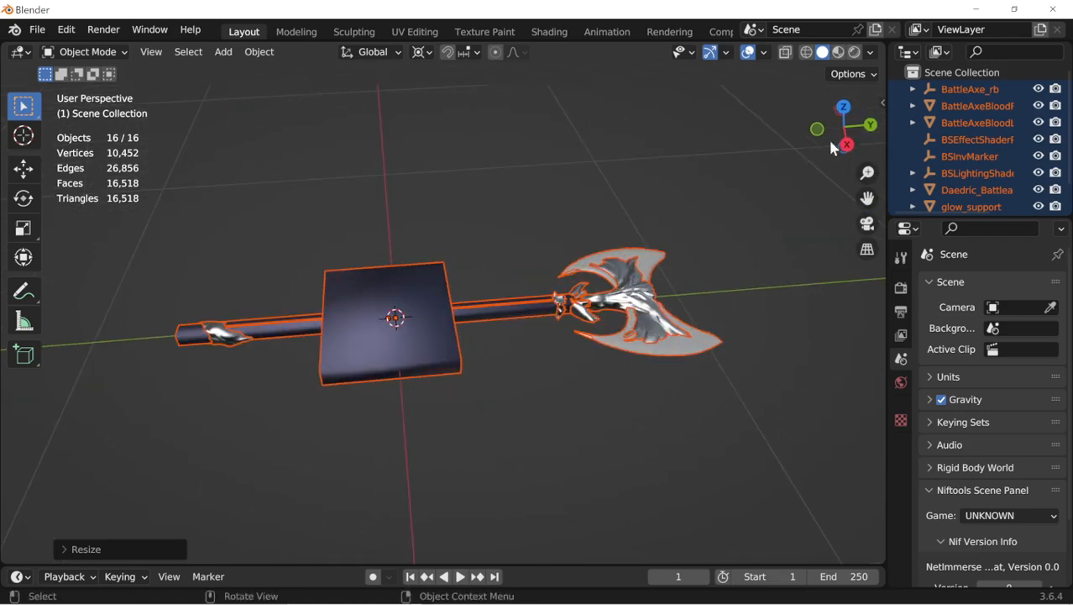
Step: Delete the BattleAxe_rb object together with its child objects
left_click(974, 89)
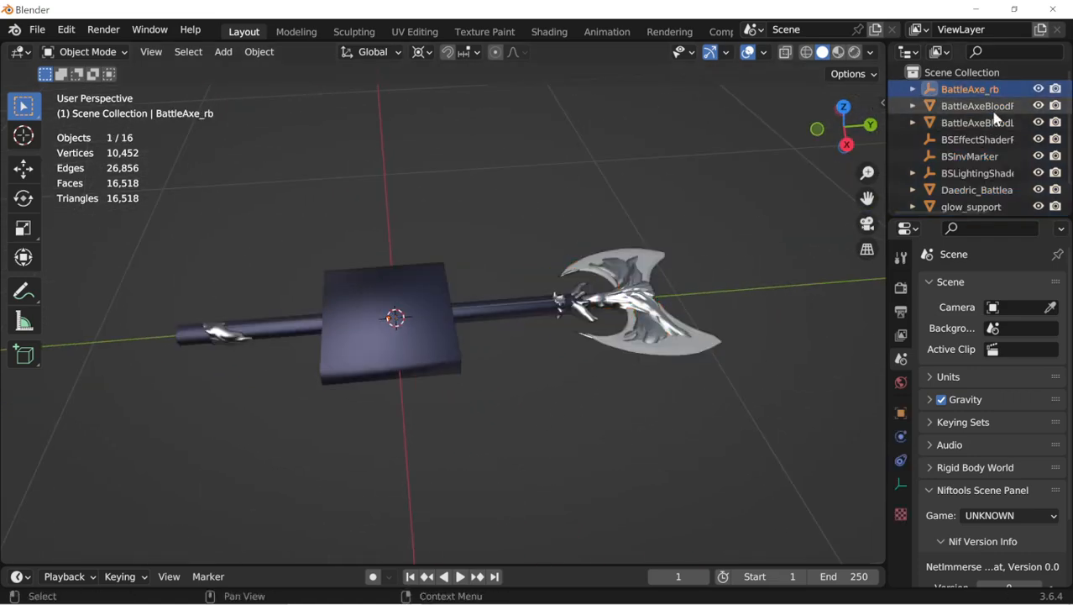
right_click(997, 93)
left_click(977, 150)
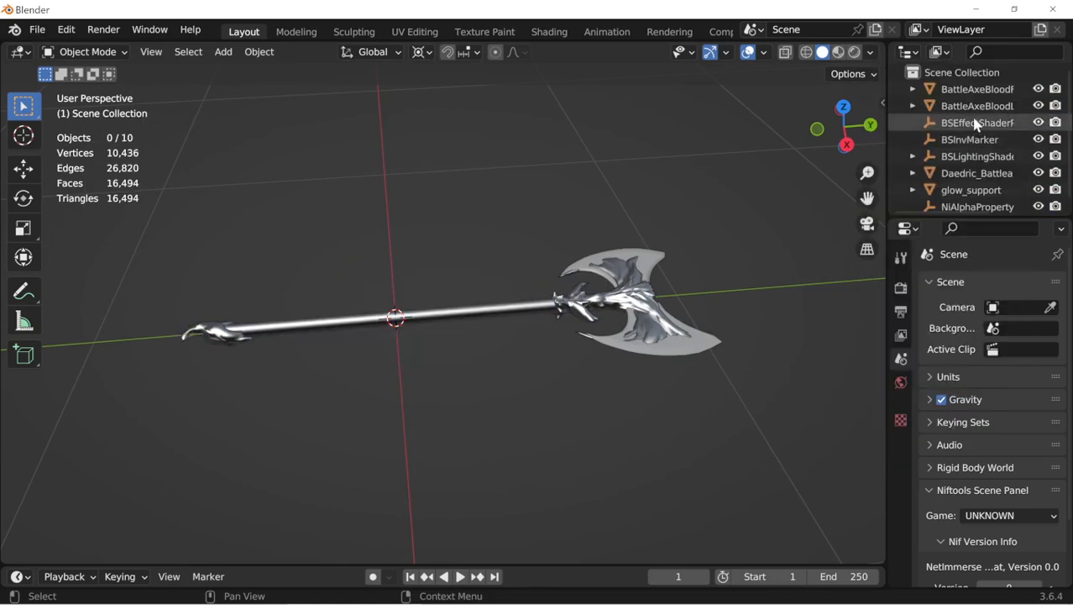
Step: Delete the BSEffectShader, BSInvMarker, BSLightingShader and NiAlphaProperty empties along with their children
left_click(977, 123)
left_click(970, 140, "ctrl")
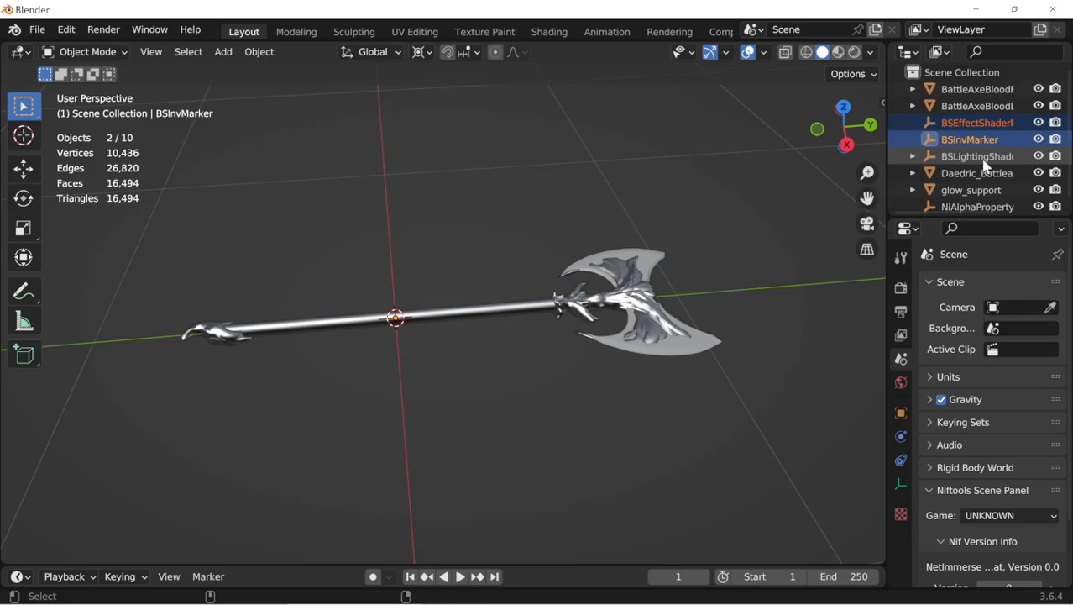
left_click(977, 156, "ctrl")
scroll(985, 132, "down", 1)
left_click(978, 201, "ctrl")
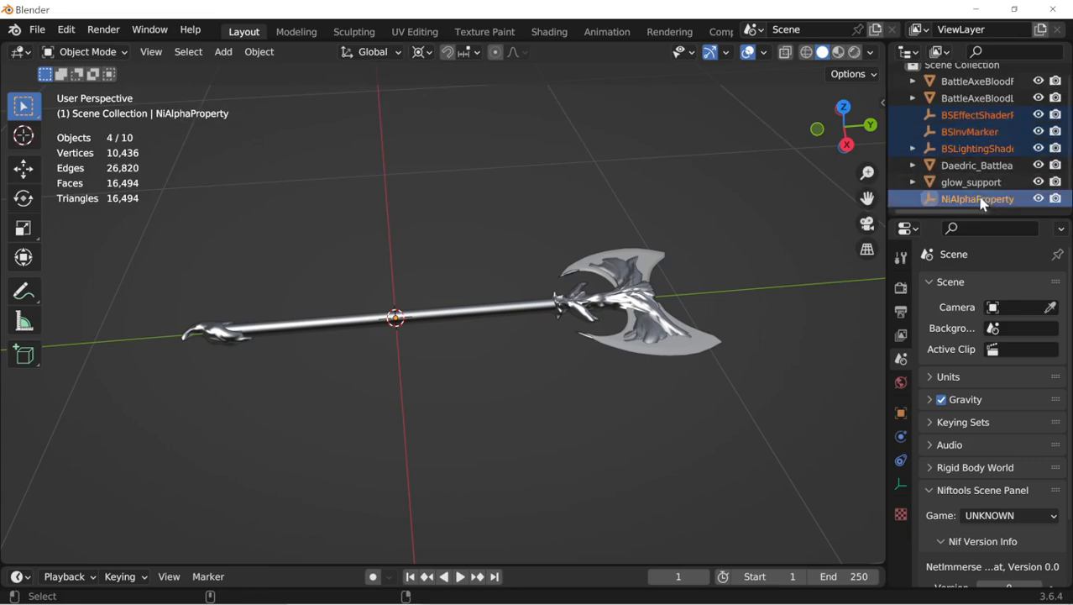
right_click(974, 203)
left_click(967, 194)
Step: Delete the glow_support object
left_click(979, 139)
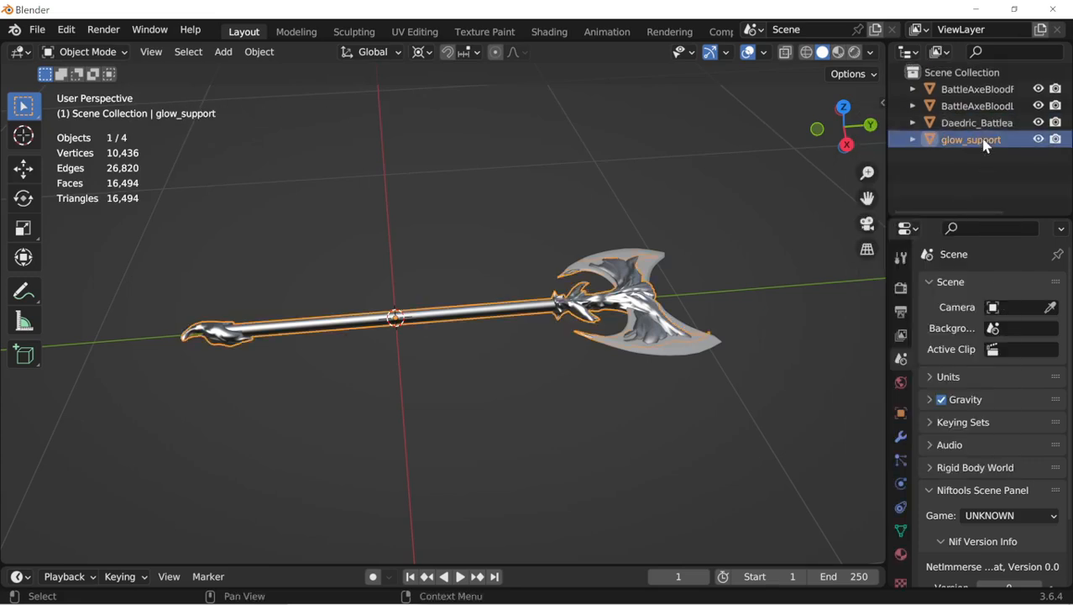
key("Delete")
Step: Examine which part of the battleaxe each of the three remaining objects covers and what mesh data they contain
left_click(997, 124)
left_click(969, 106)
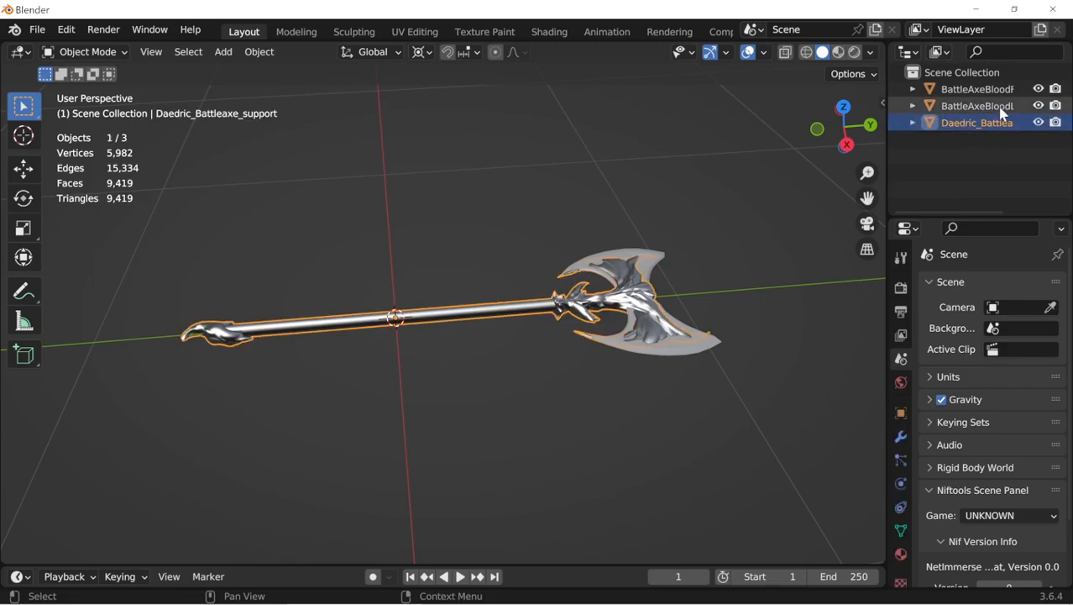
left_click(999, 89)
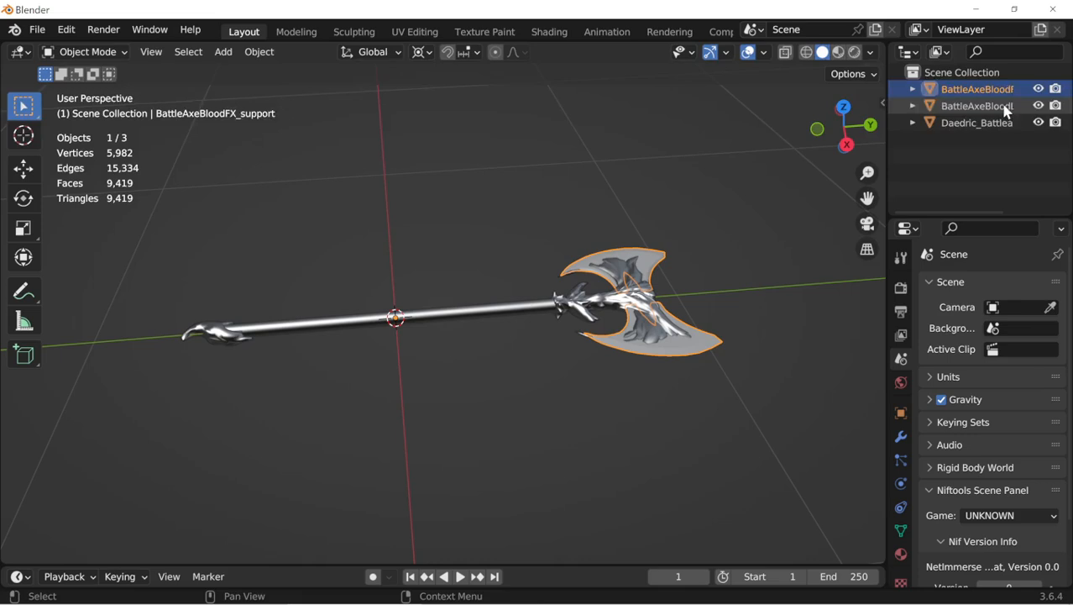
left_click(978, 106)
left_click(924, 124)
left_click(914, 123)
left_click(913, 107)
left_click(914, 90)
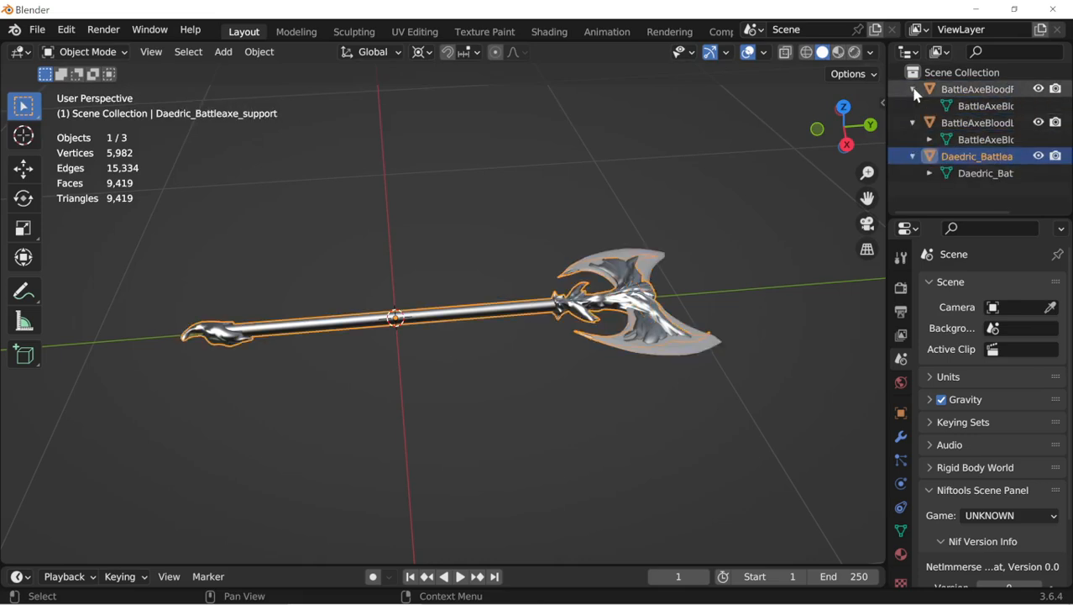
left_click(913, 90)
left_click(914, 107)
left_click(913, 126)
Step: Try moving the Daedric_Battleaxe_support mesh away from the two blood blade overlays
key("a")
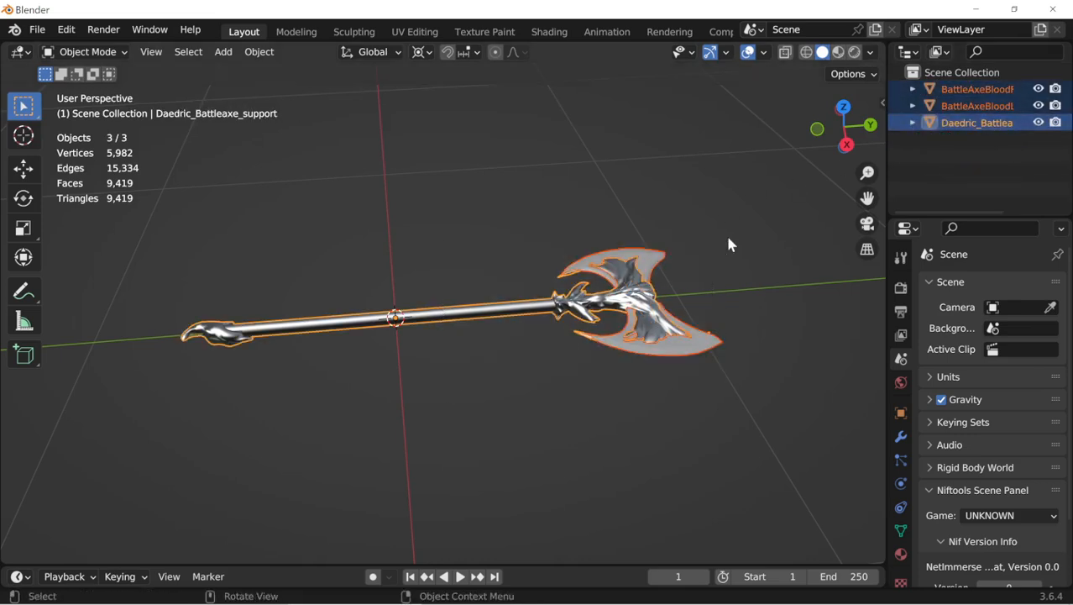
middle_click_drag(726, 232, 636, 345)
scroll(806, 304, "up", 2)
scroll(809, 302, "down", 3)
middle_click_drag(779, 297, 742, 306, "shift")
left_click(985, 127)
key("g")
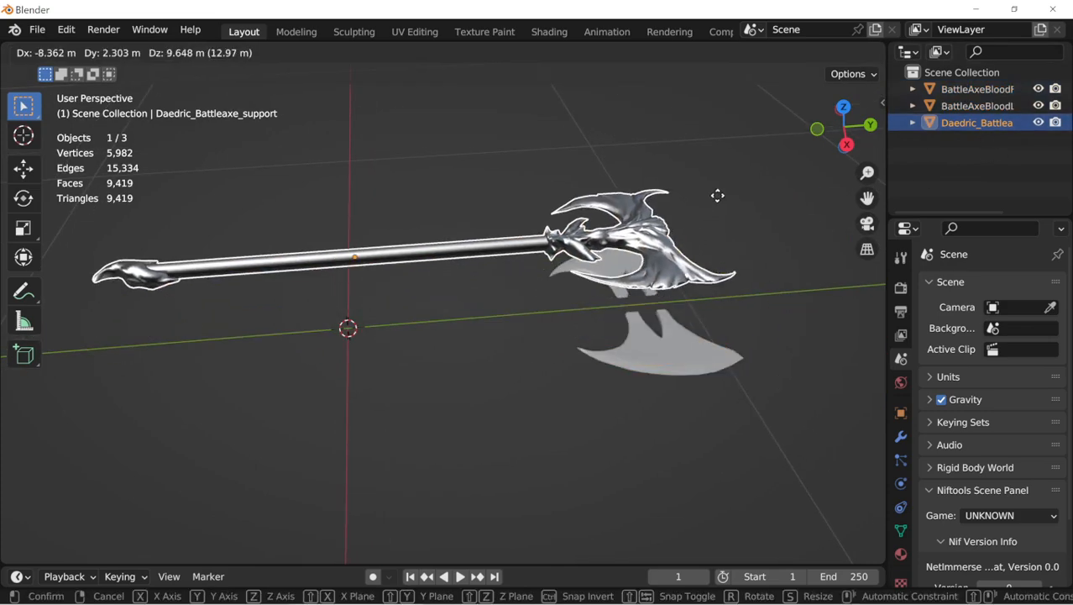
key("Escape")
Step: Delete the BattleAxeBloodLighting and BattleAxeBloodFX blade overlay objects
left_click(657, 254)
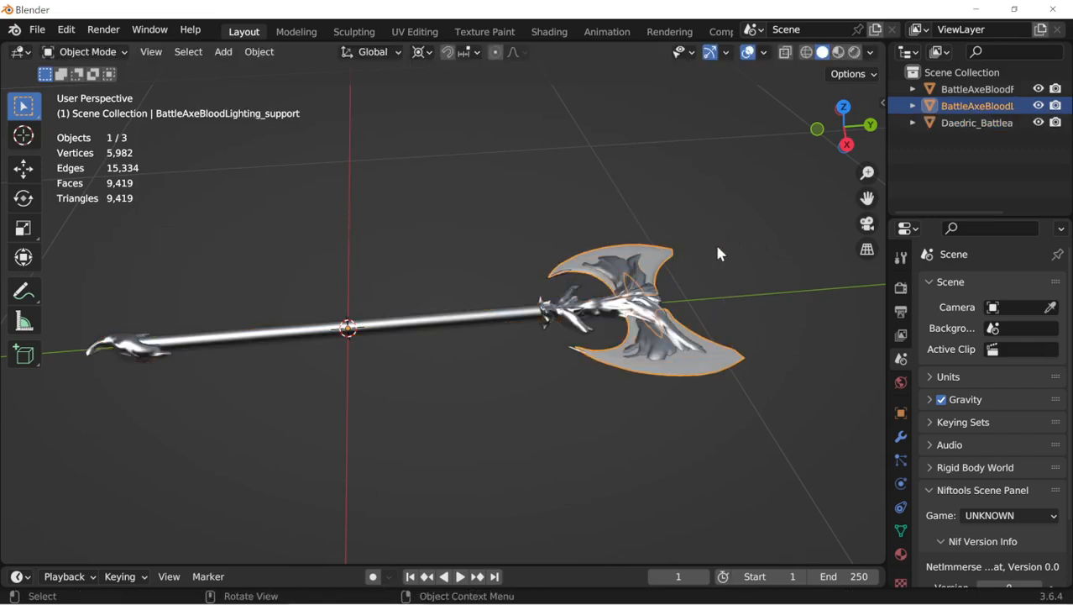
key("x")
left_click(659, 250)
left_click(655, 258)
key("x")
left_click(694, 252)
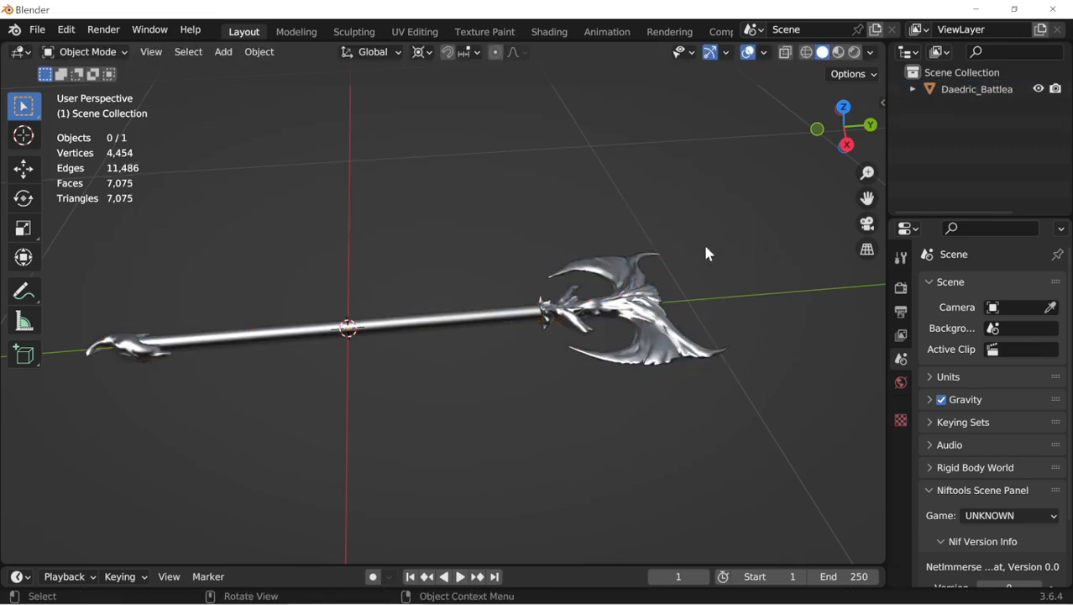
Step: Select the remaining battleaxe and examine the mesh topology of its axe head in Edit Mode
left_click(652, 357)
middle_click_drag(652, 356, 700, 337, "shift")
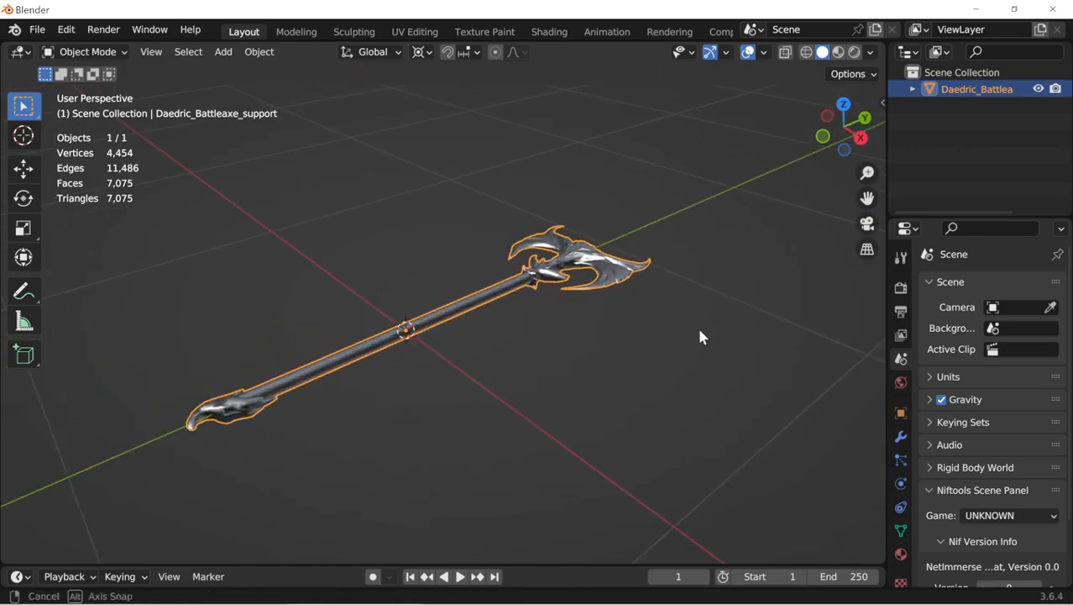
key("x")
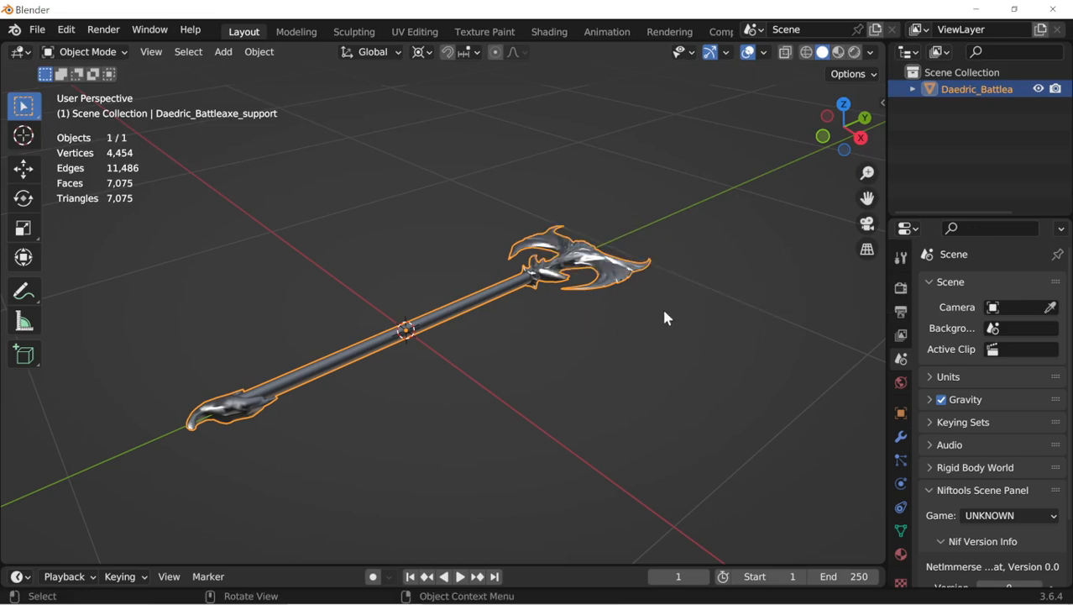
middle_click_drag(553, 309, 559, 334)
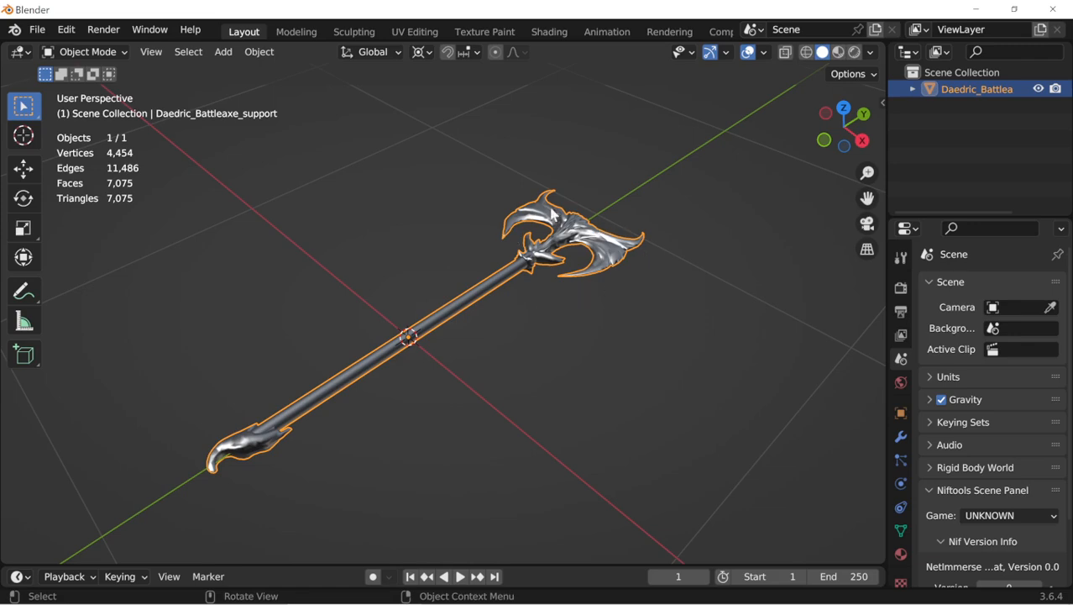
key("Tab")
middle_click_drag(643, 246, 373, 337)
scroll(603, 314, "up", 3)
scroll(373, 337, "up", 2)
scroll(373, 339, "down", 2)
scroll(373, 337, "up", 2)
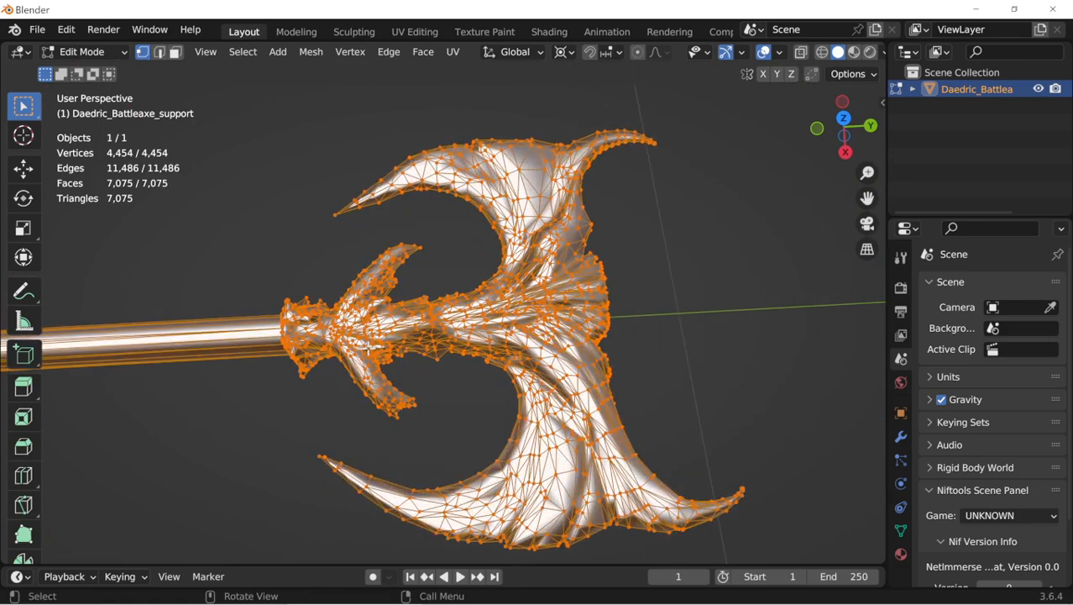
key("Tab")
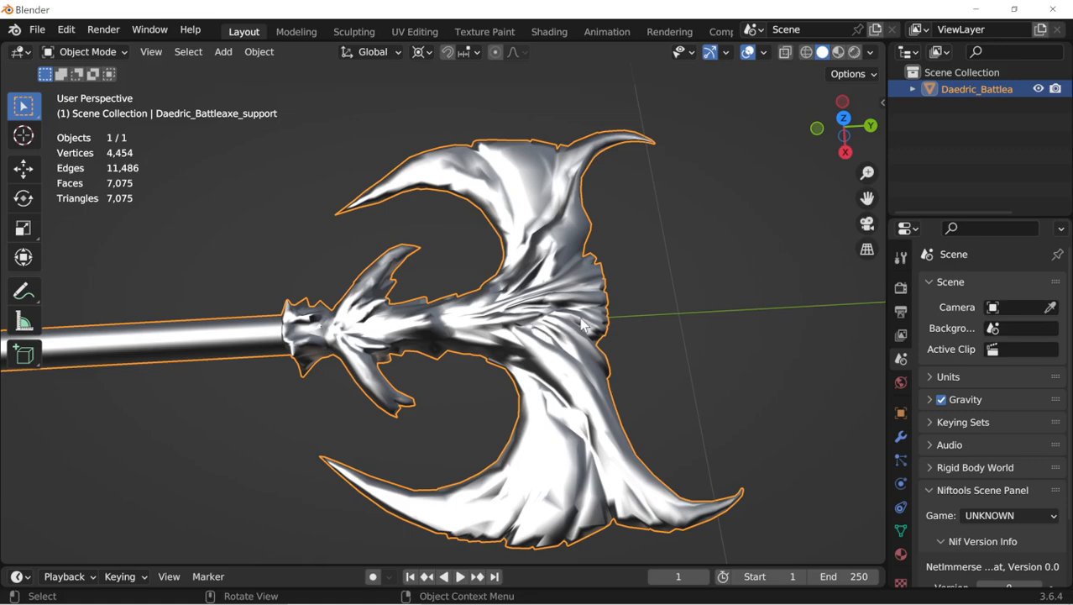
Step: Try duplicating the battleaxe, first in place and again with the copy offset beside the original
key("shift+d")
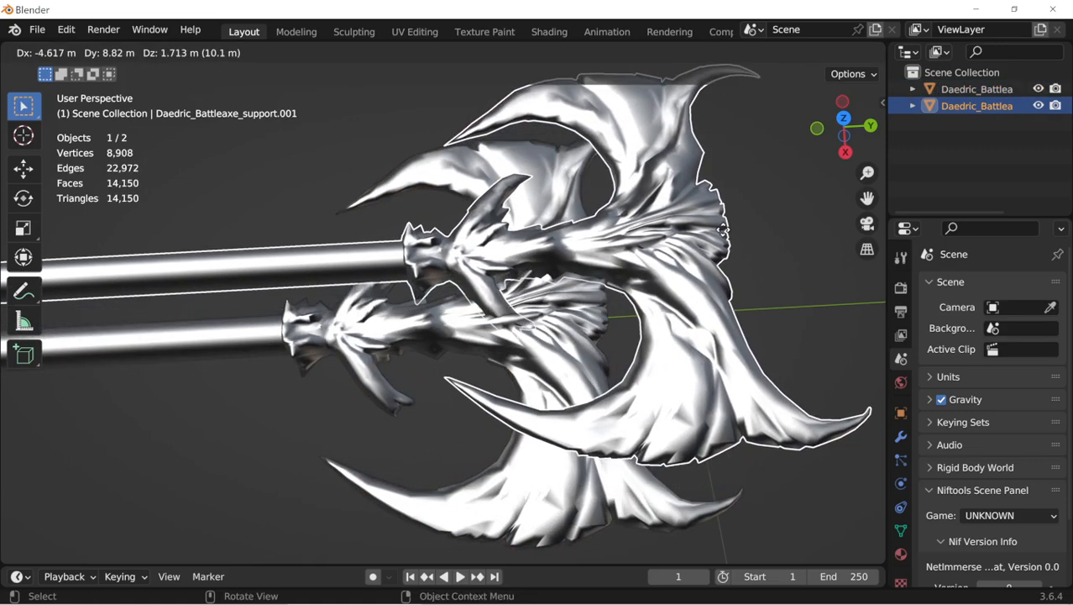
right_click(721, 238)
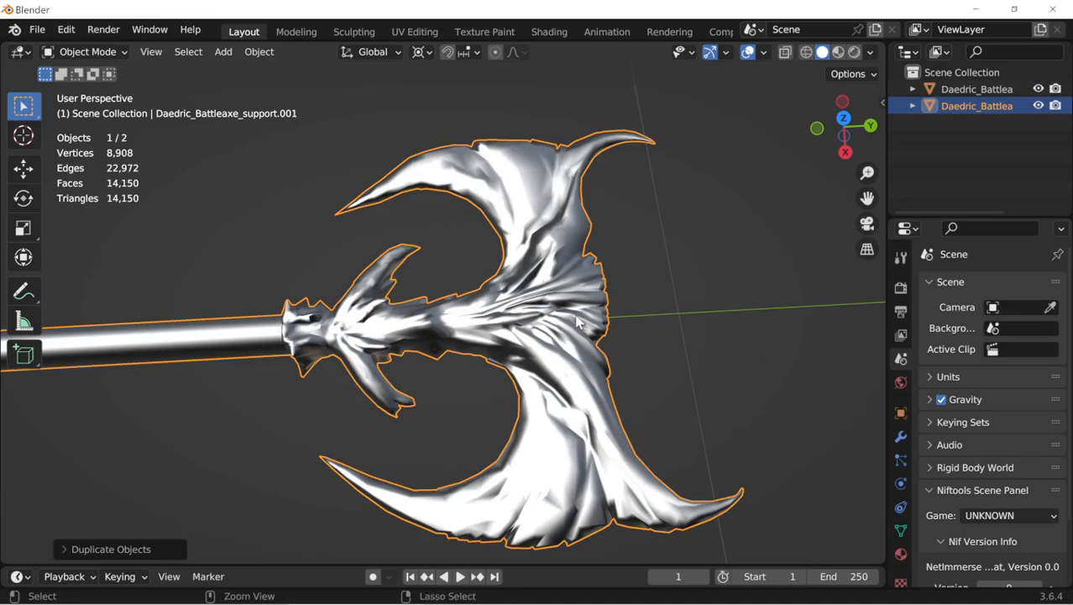
key("ctrl+z")
key("shift+d")
left_click(626, 284)
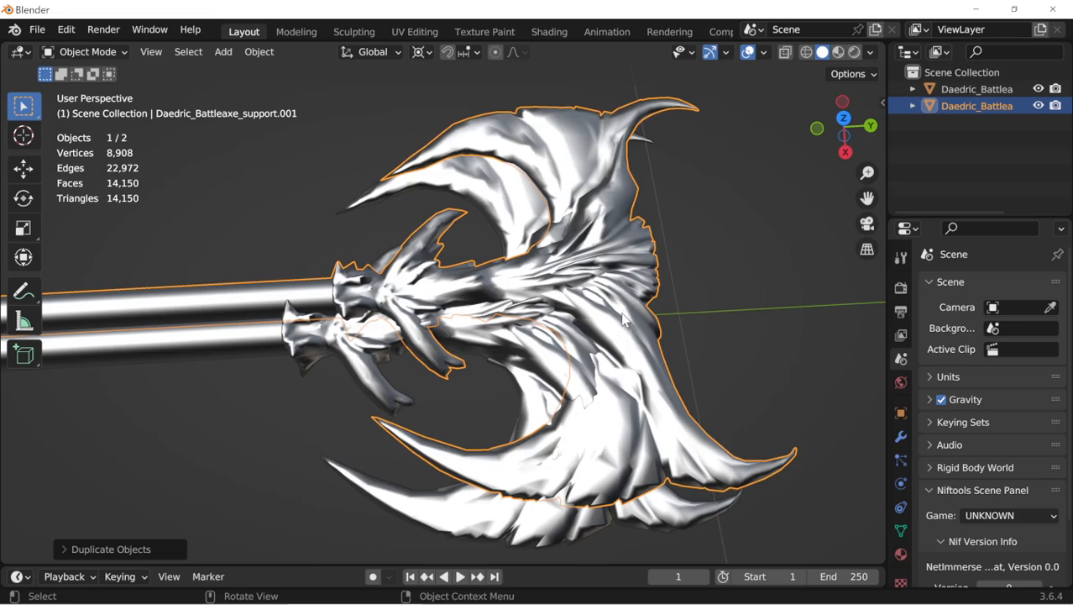
middle_click_drag(622, 312, 658, 257)
key("ctrl+z")
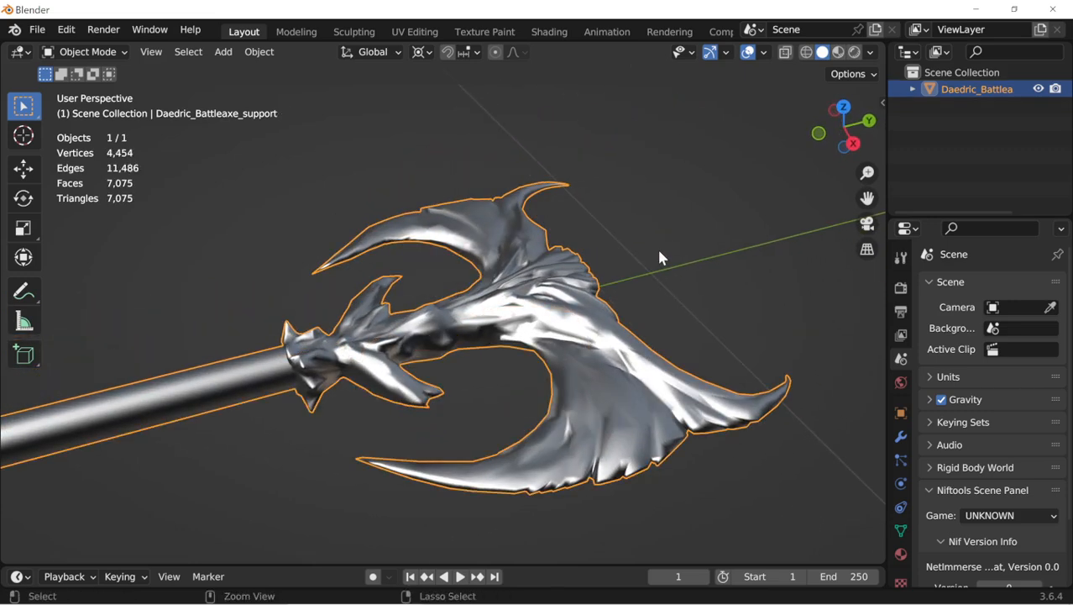
Step: Duplicate the battleaxe, keeping the copy at the original's exact position
key("shift+d")
right_click(689, 236)
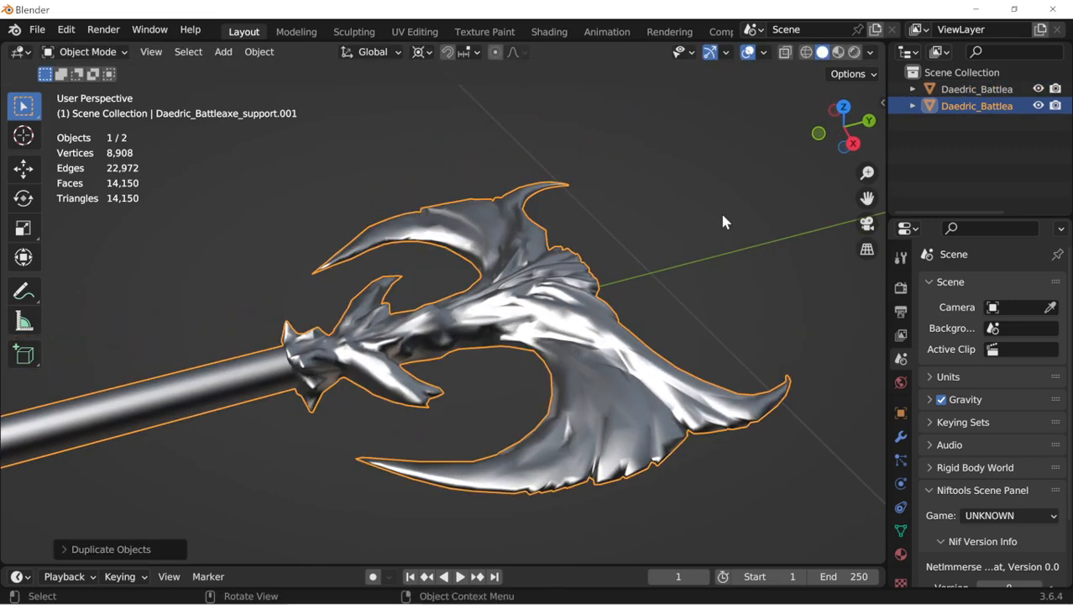
middle_click_drag(516, 351, 548, 363)
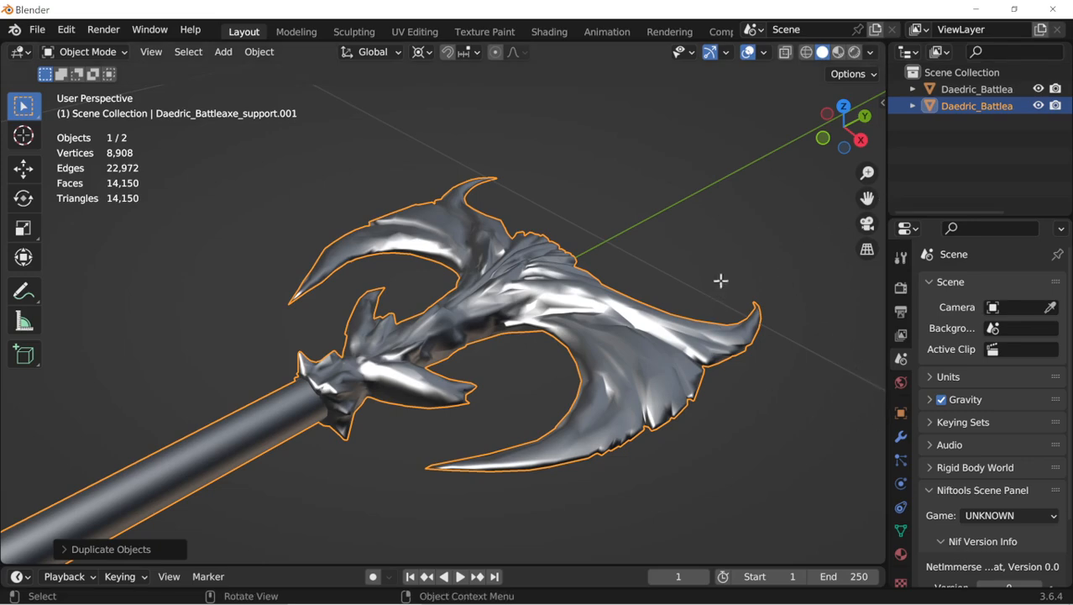
Step: Enter Edit Mode on the duplicate, clear the selection and select a single face on the axe head
key("Tab")
middle_click_drag(735, 274, 694, 295)
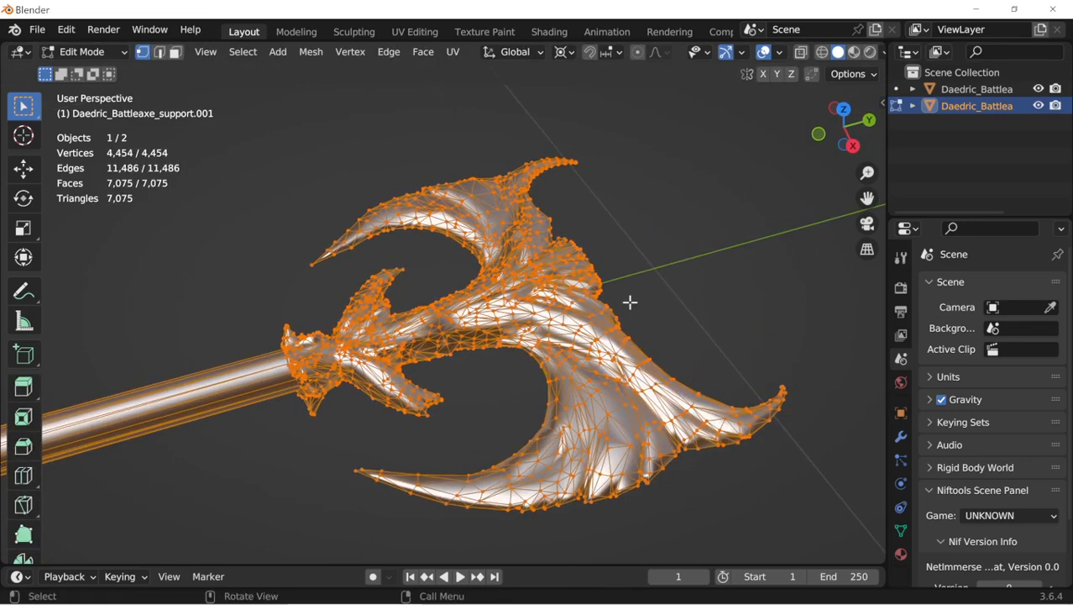
key("alt+a")
scroll(603, 319, "up", 2)
key("3")
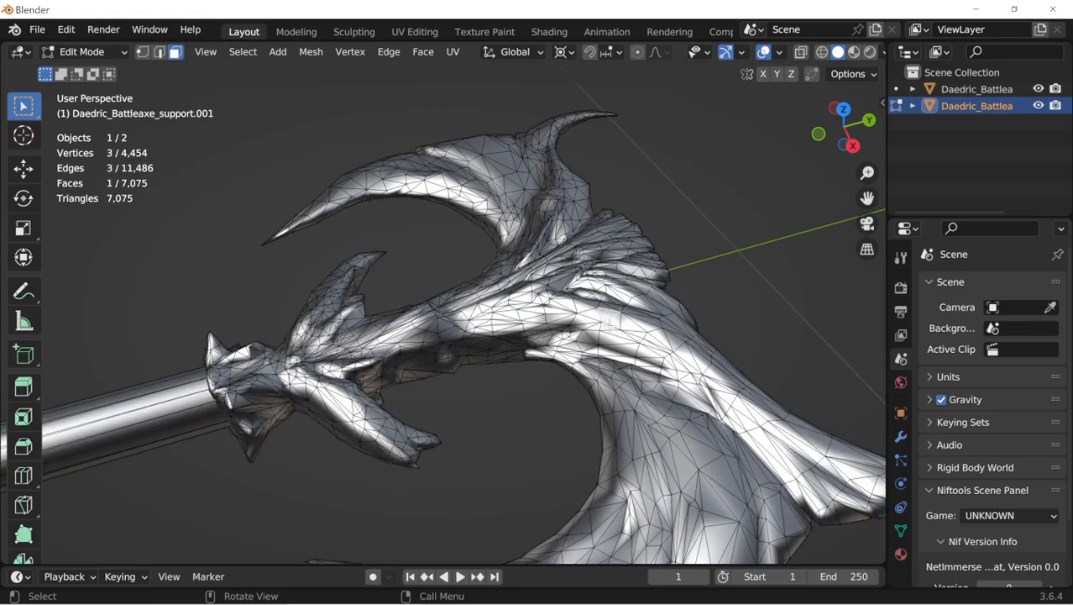
middle_click_drag(608, 323, 618, 337)
key("Tab")
key("Tab")
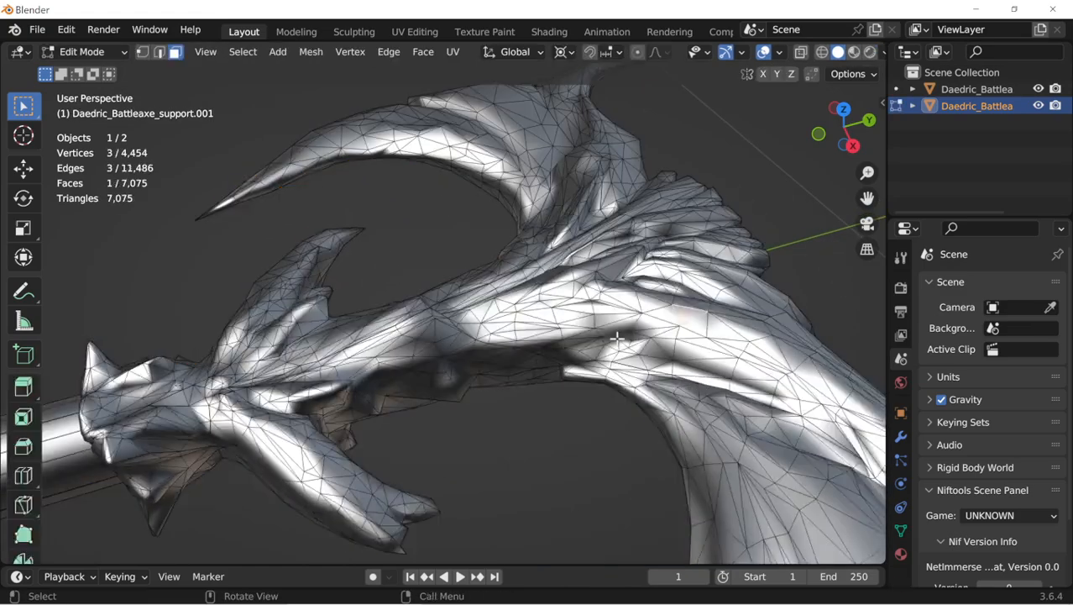
left_click(617, 337)
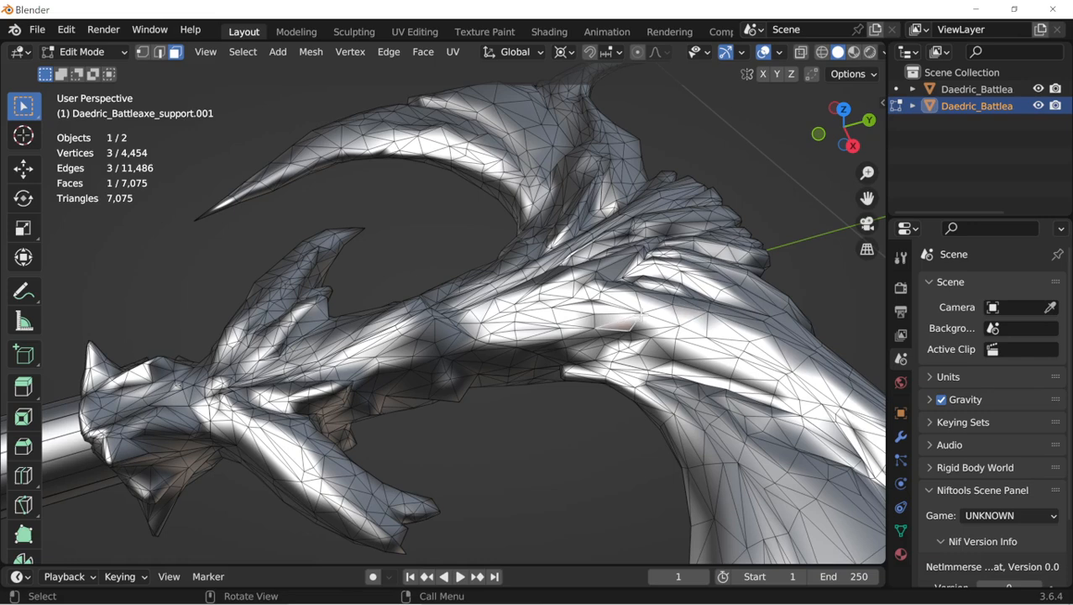
Step: Compare the vertex, edge and face selection modes on the axe head, ending in face mode
left_click(145, 53)
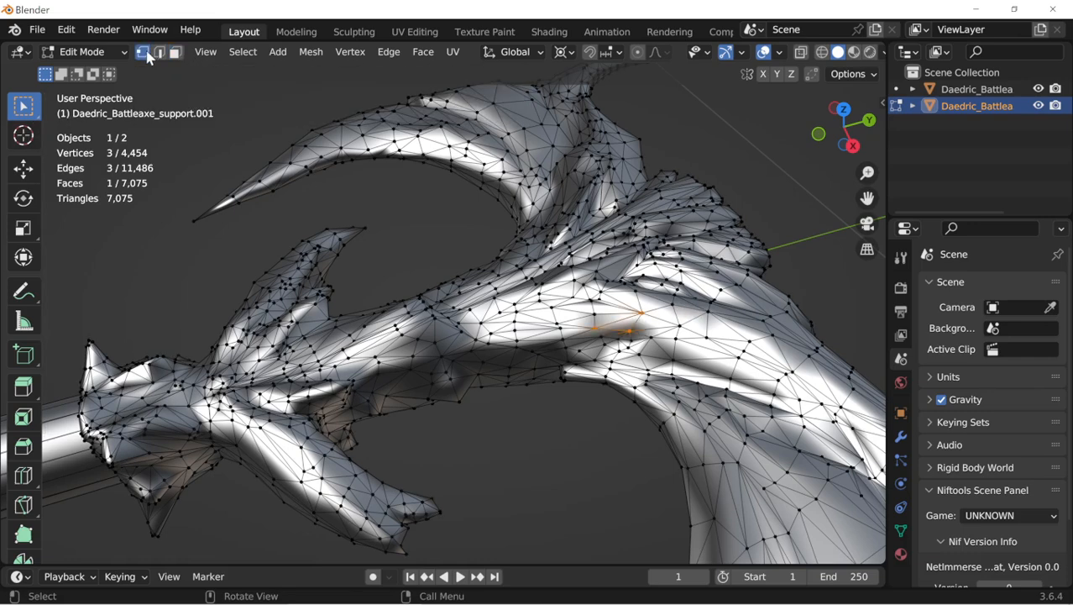
left_click(160, 53)
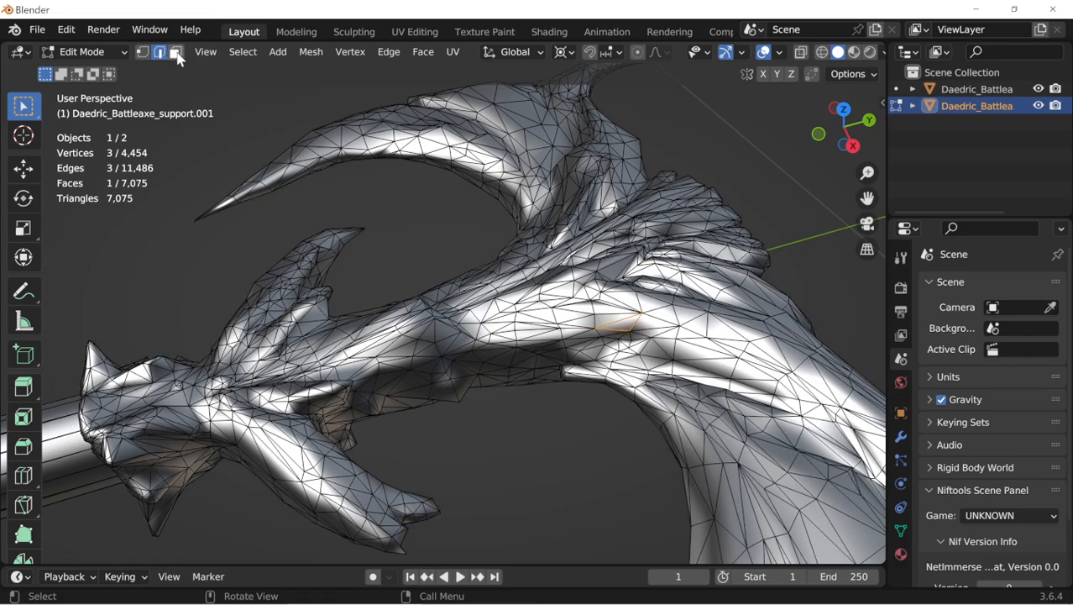
left_click(177, 53)
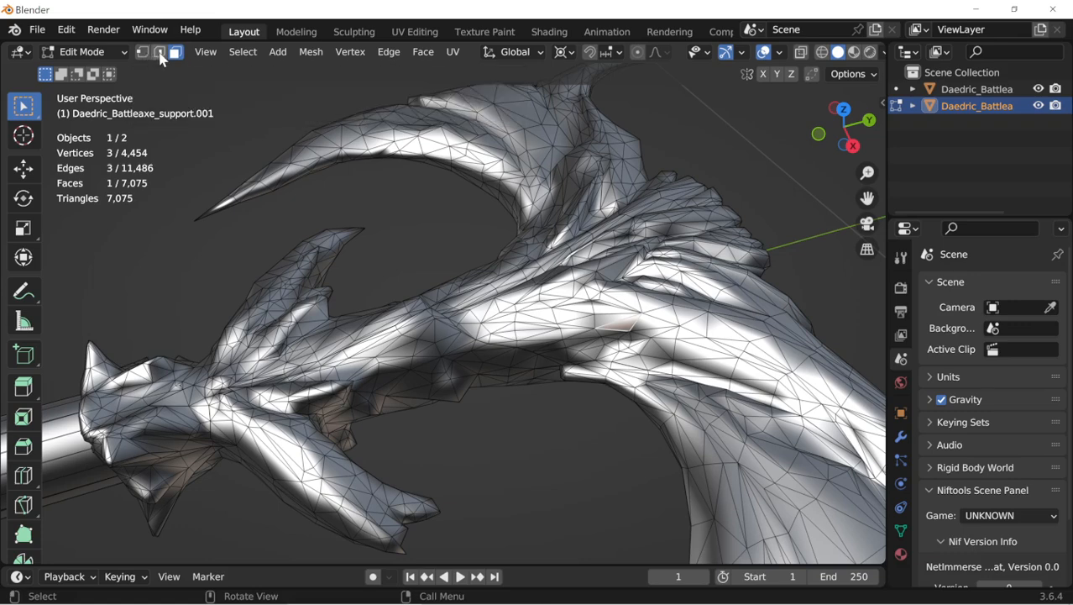
left_click(142, 52)
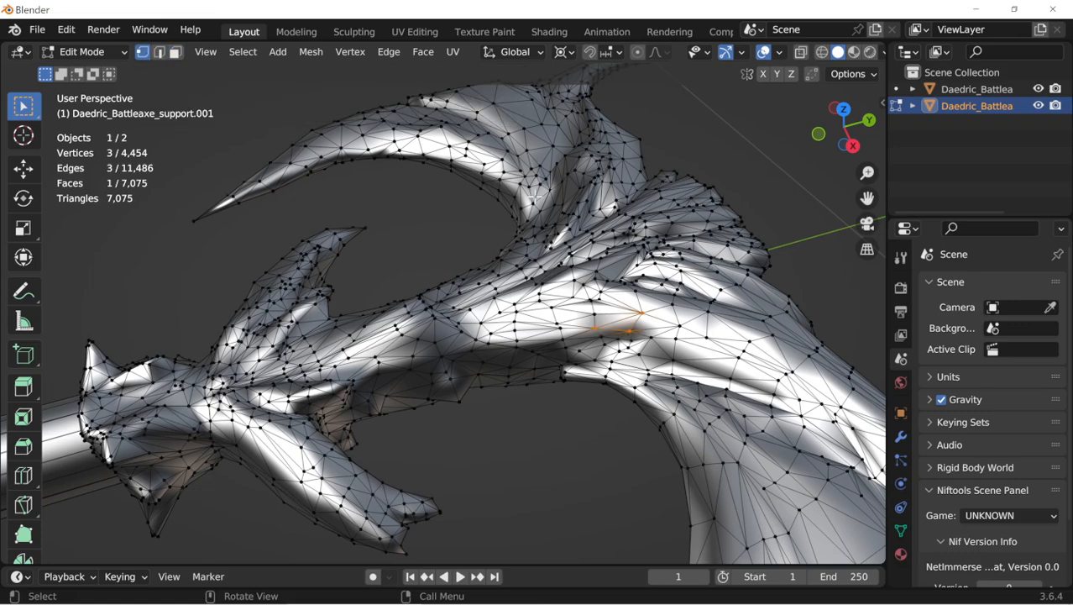
key("3")
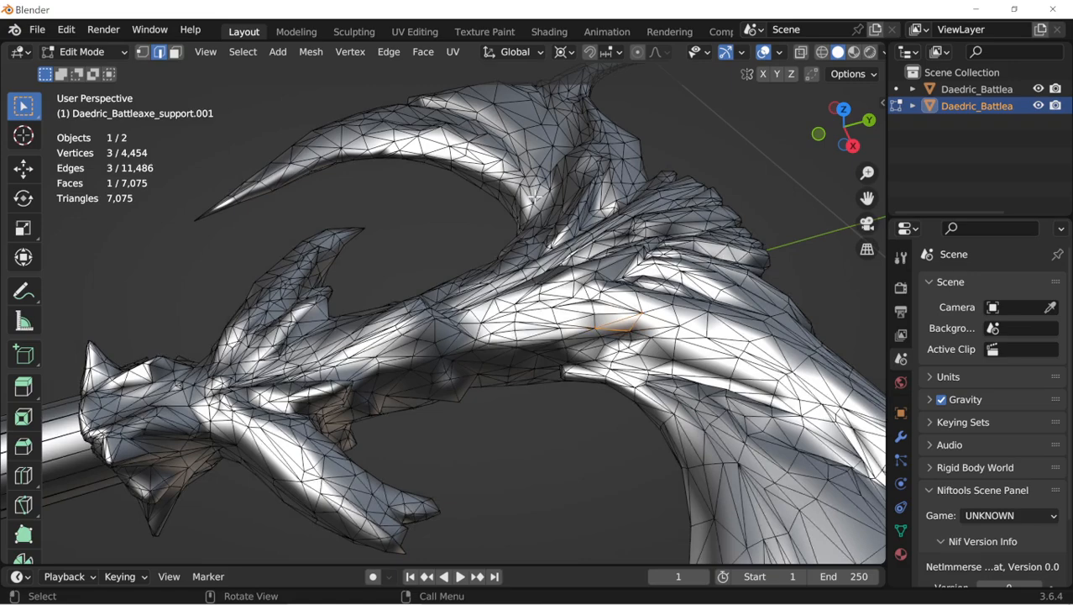
Step: Set the viewport's solid shading lighting to MatCap
middle_click_drag(621, 323, 790, 84)
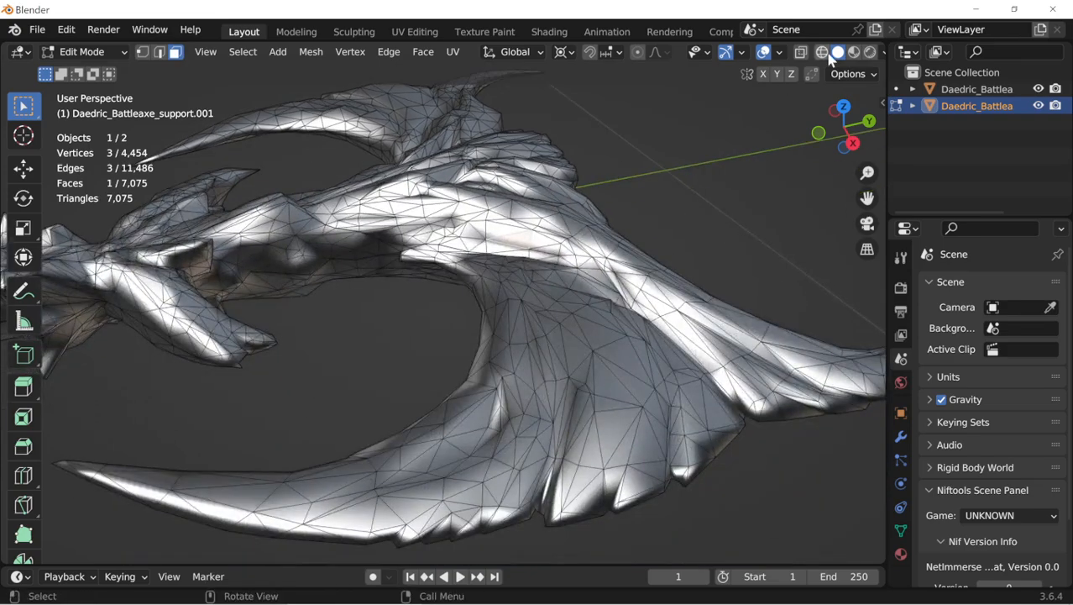
scroll(860, 56, "right", 1)
left_click(870, 52)
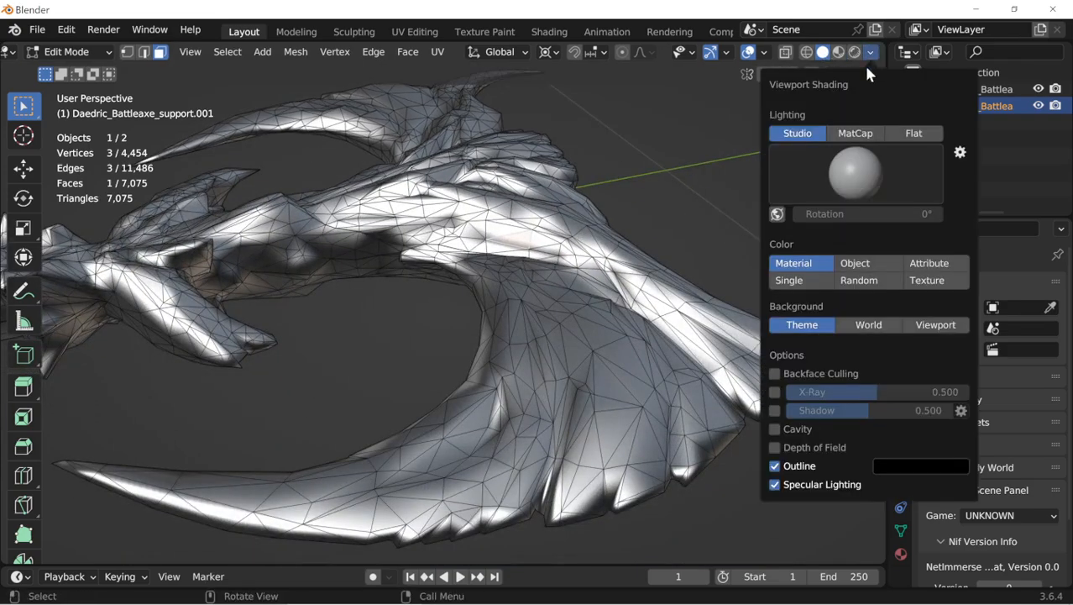
left_click(850, 131)
Step: Try moving the selected face and then individual vertices on the duplicate's axe head
middle_click_drag(643, 202, 553, 295)
scroll(616, 256, "down", 1)
scroll(614, 242, "up", 2)
scroll(542, 291, "up", 2)
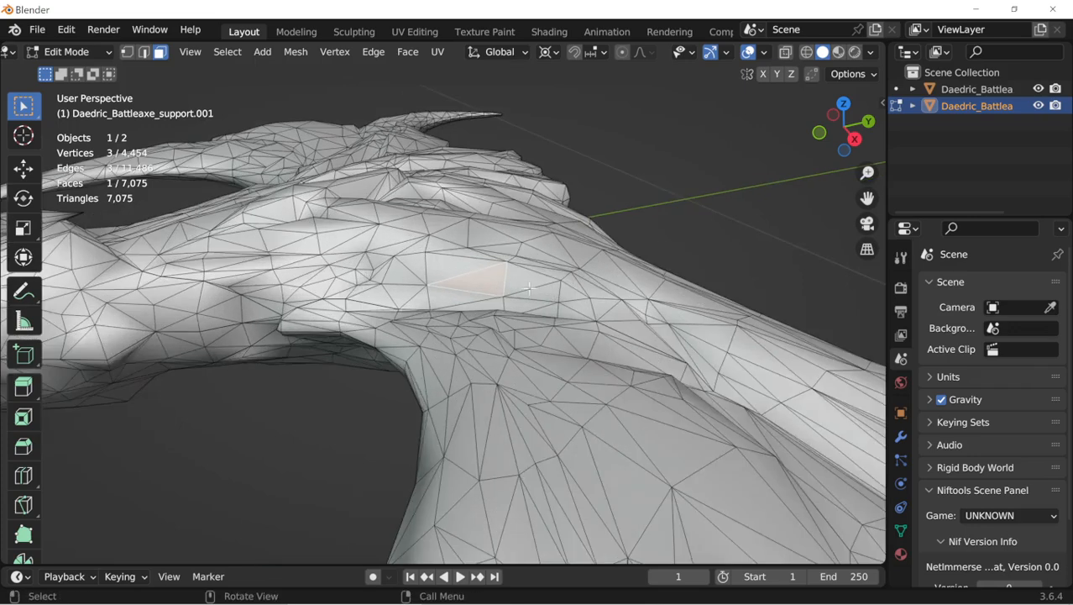
key("g")
right_click(457, 239)
scroll(451, 308, "up", 3)
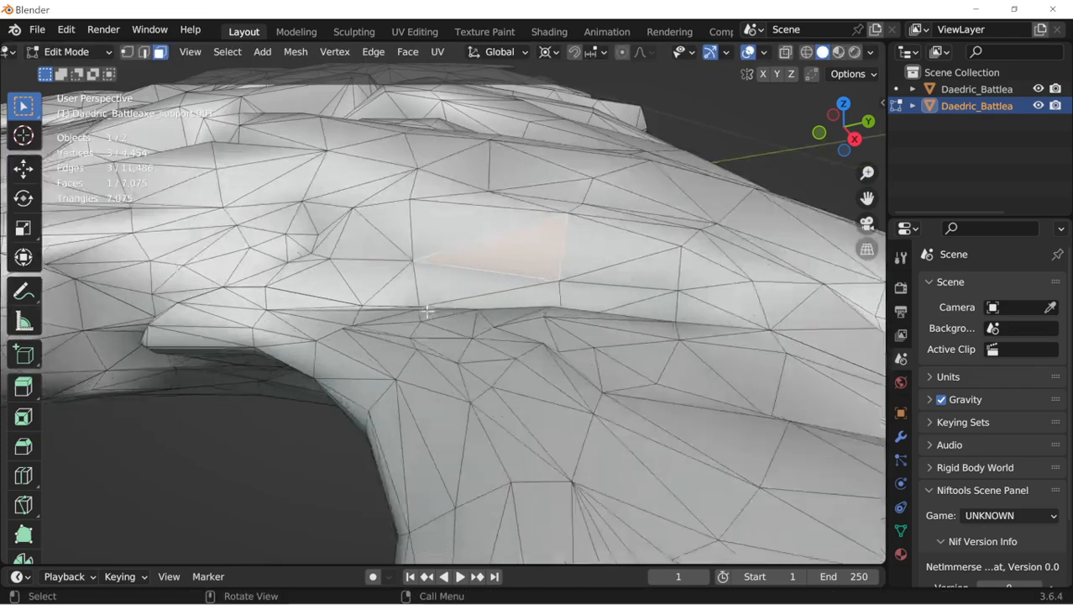
key("1")
key("g")
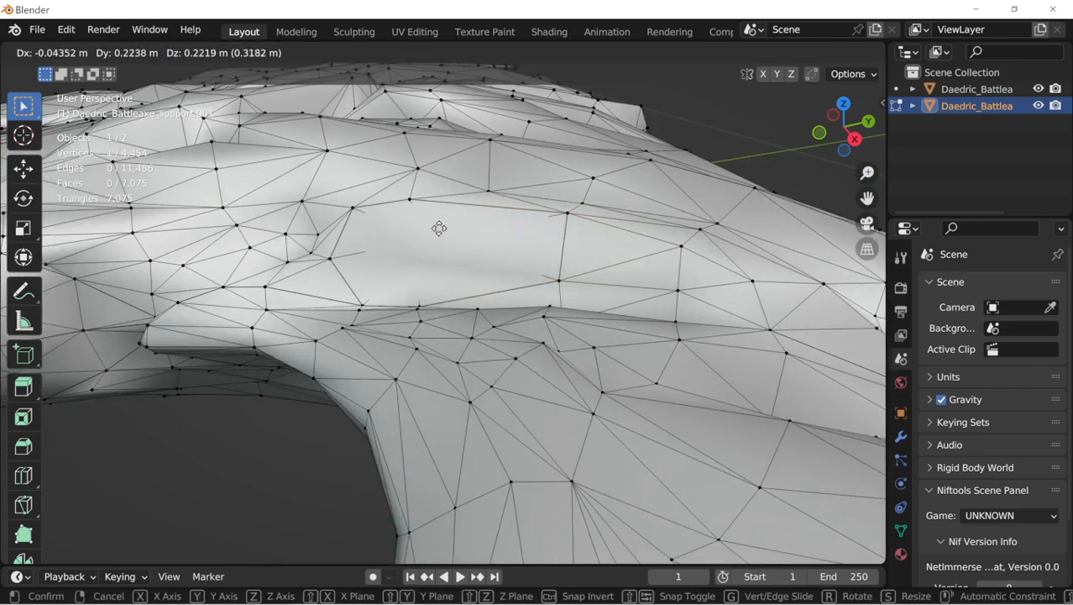
right_click(346, 264)
key("g")
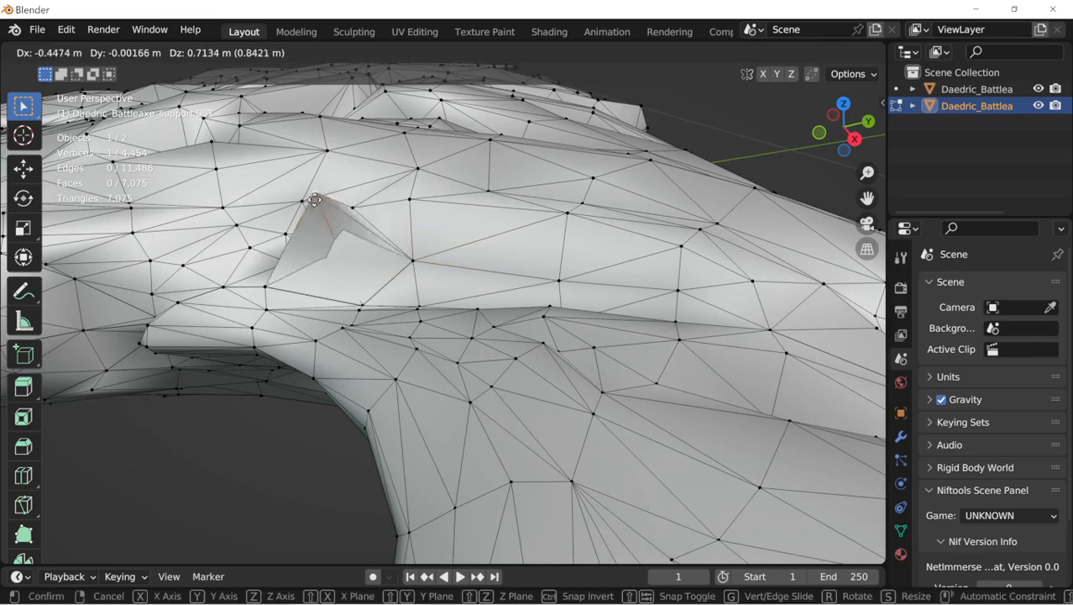
right_click(332, 239)
Step: Hide the original battleaxe object in the viewport
left_click(1037, 89)
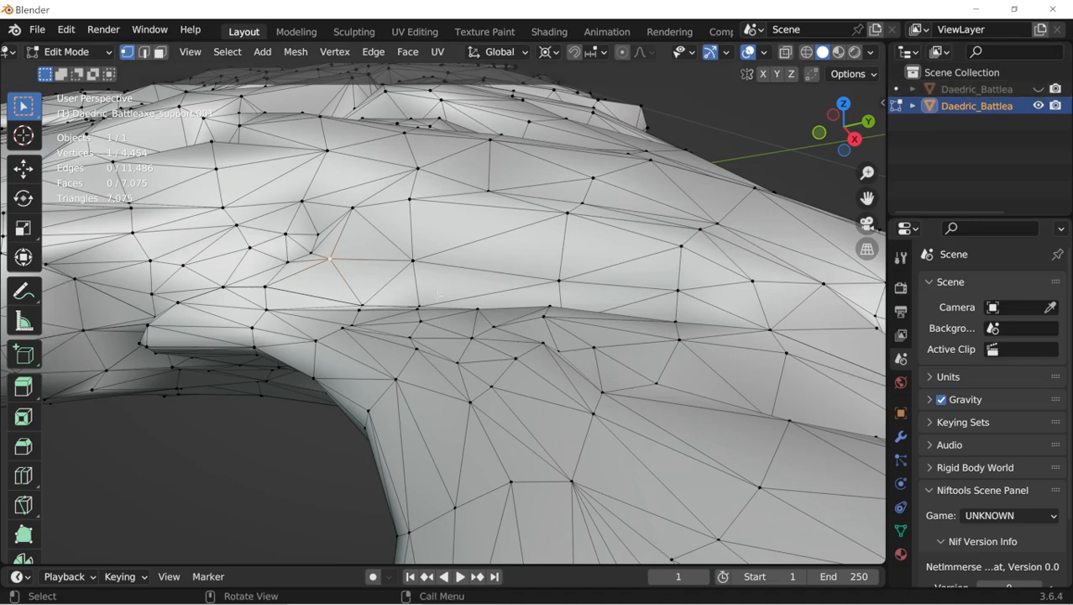
Step: Try moving several individual vertices along the duplicate's axe head and around its spiked collar
key("g")
right_click(401, 385)
left_click(591, 416)
key("g")
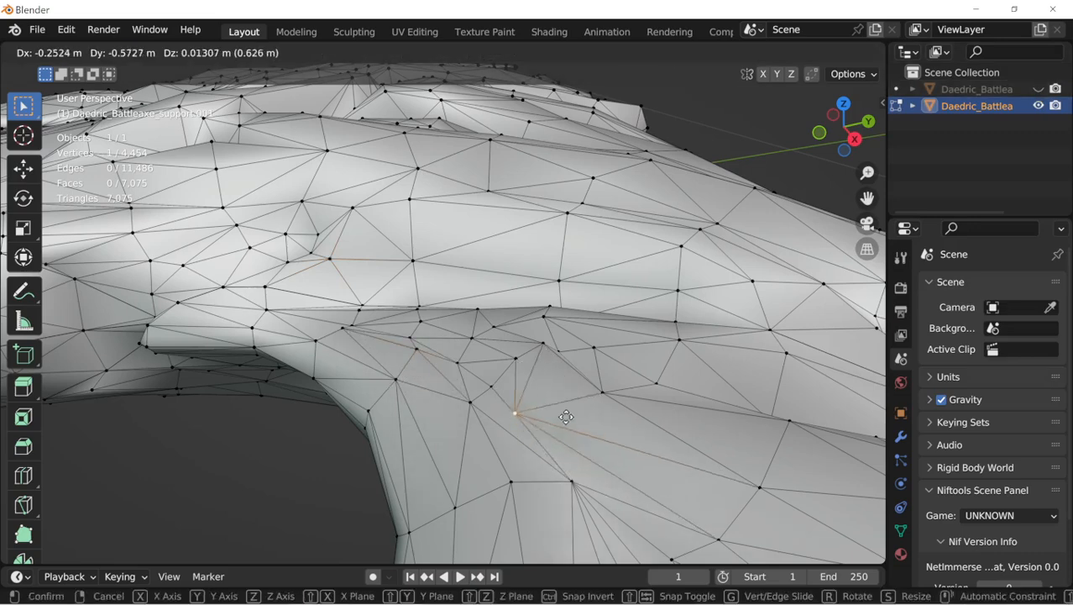
right_click(616, 418)
key("g")
right_click(608, 406)
key("g")
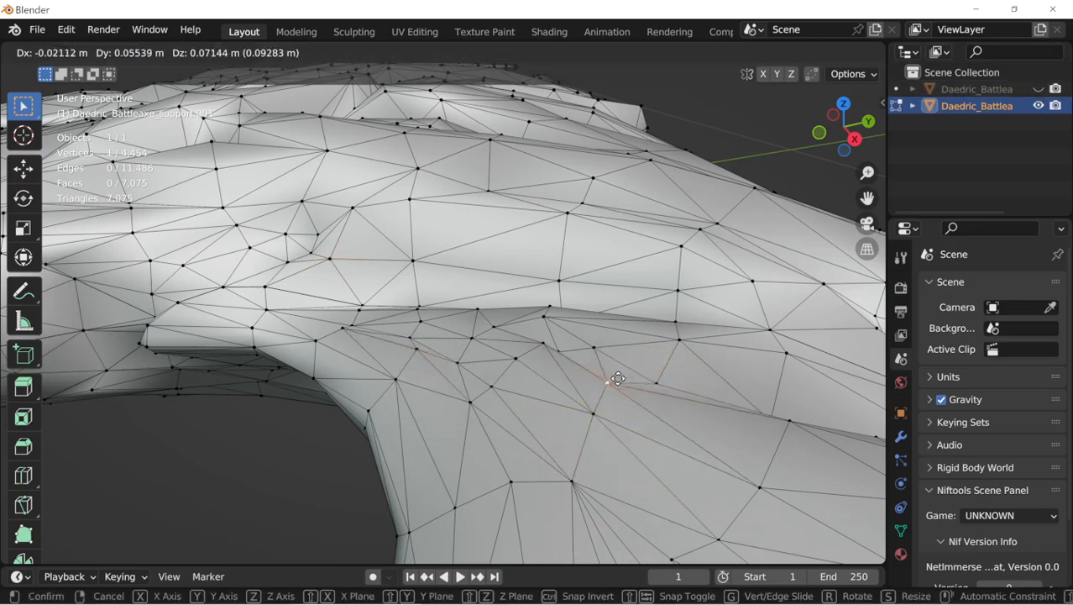
right_click(663, 386)
middle_click_drag(814, 412, 606, 477)
key("g")
right_click(521, 394)
middle_click_drag(393, 316, 428, 391)
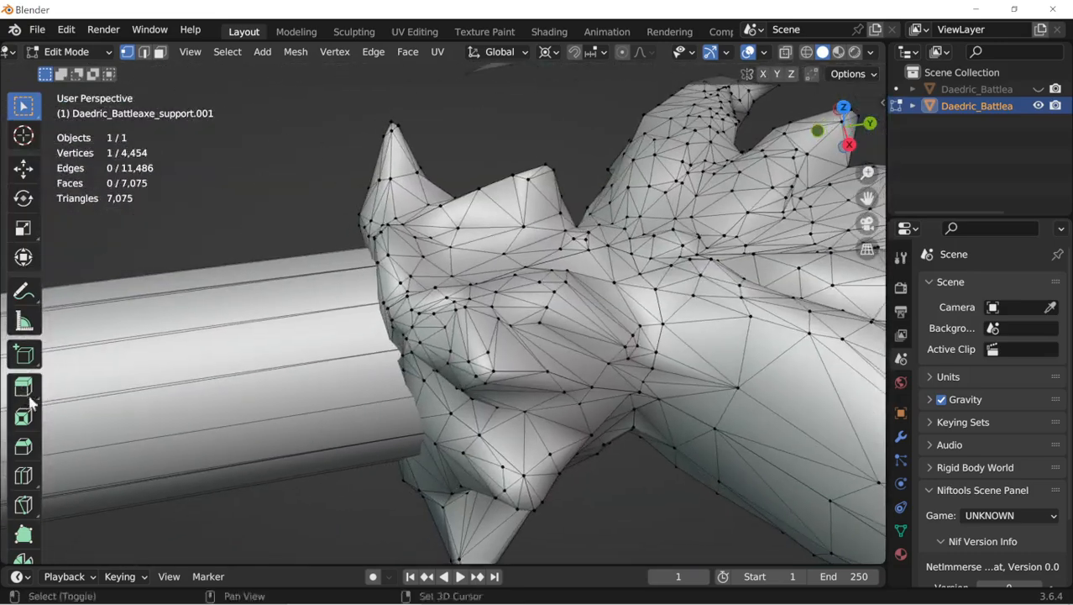
key("g")
right_click(579, 344)
Step: Try splitting a single face off the mesh near the collar spikes and moving it, then undo the split
middle_click_drag(580, 344, 551, 340)
key("3")
left_click(537, 343)
key("v")
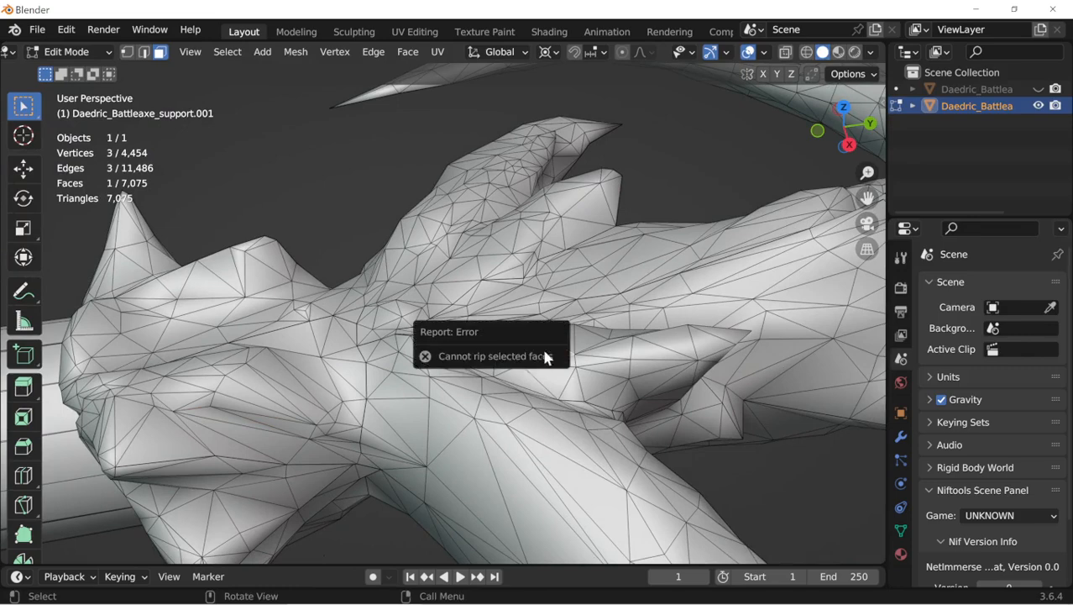
key("y")
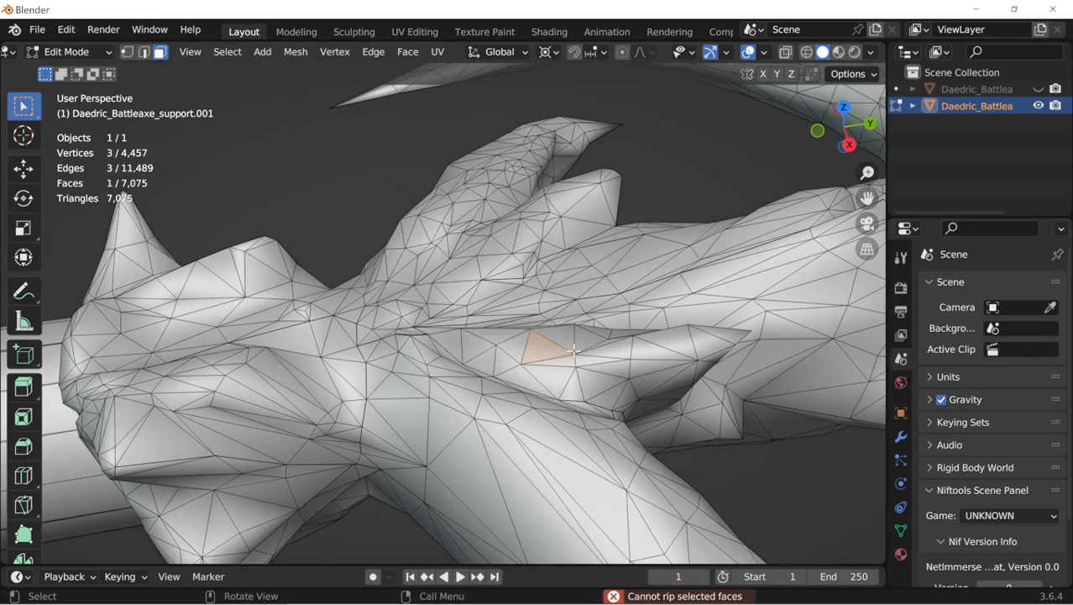
key("g")
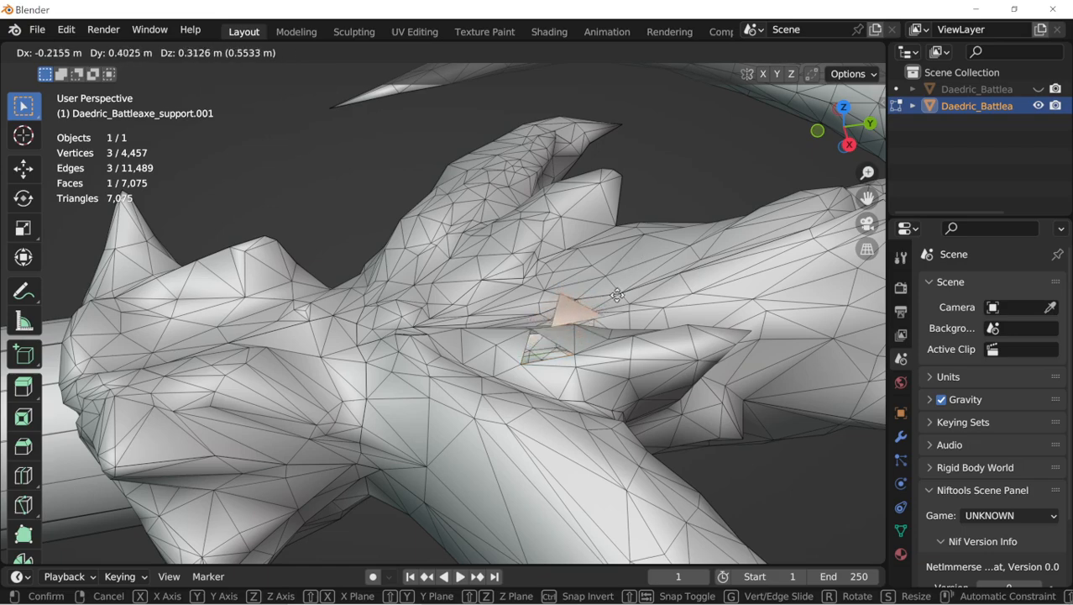
right_click(617, 296)
key("ctrl+z")
Step: Select the duplicate's entire mesh and merge its vertices by distance
scroll(584, 319, "down", 6)
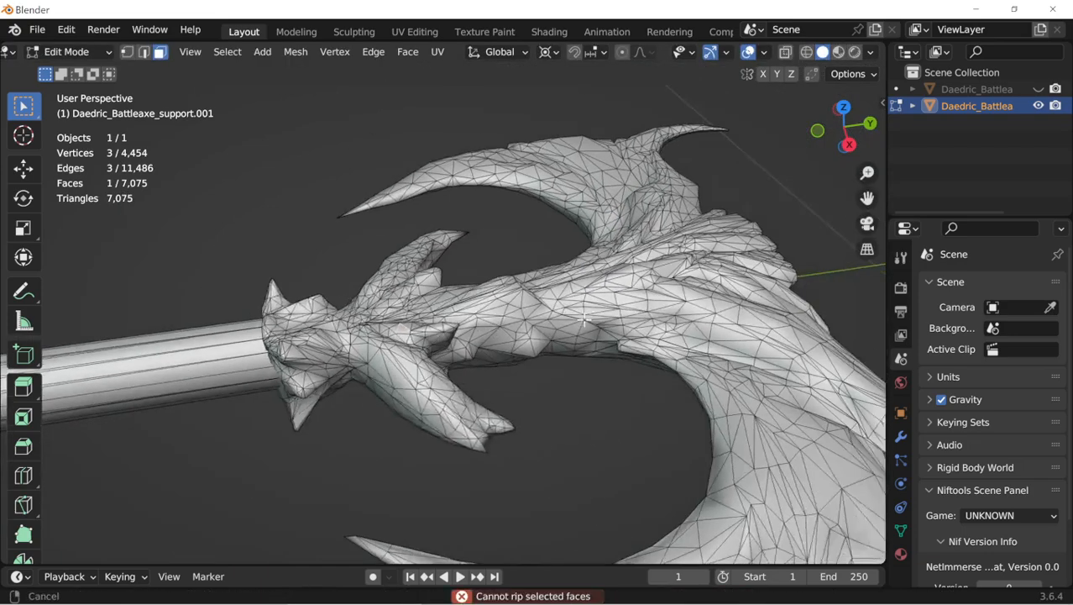
scroll(508, 352, "up", 2)
scroll(510, 353, "down", 4)
scroll(510, 354, "up", 6)
key("a")
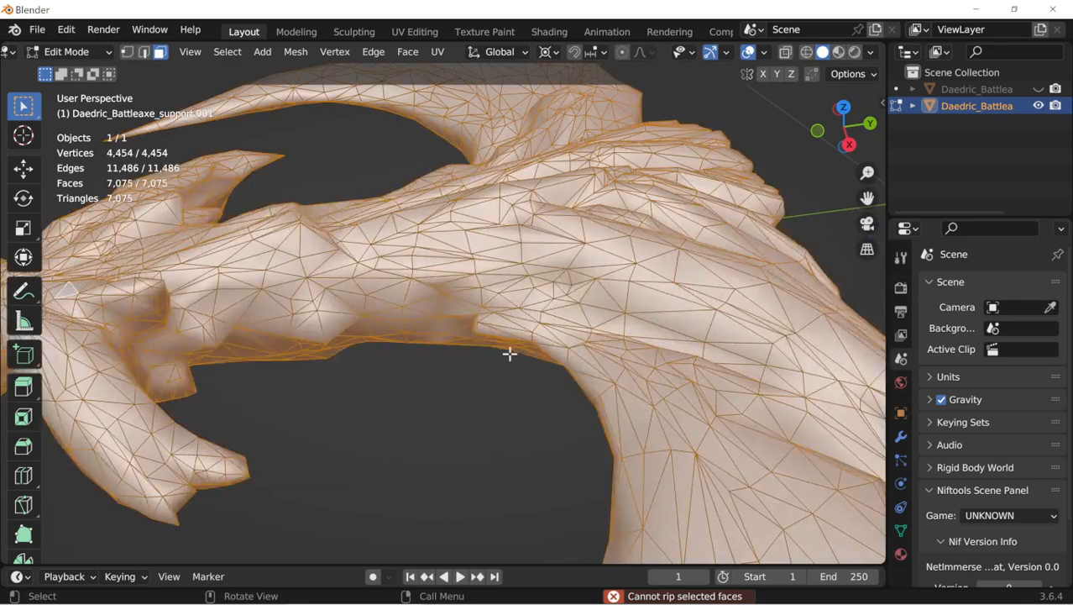
scroll(509, 353, "down", 3)
key("m")
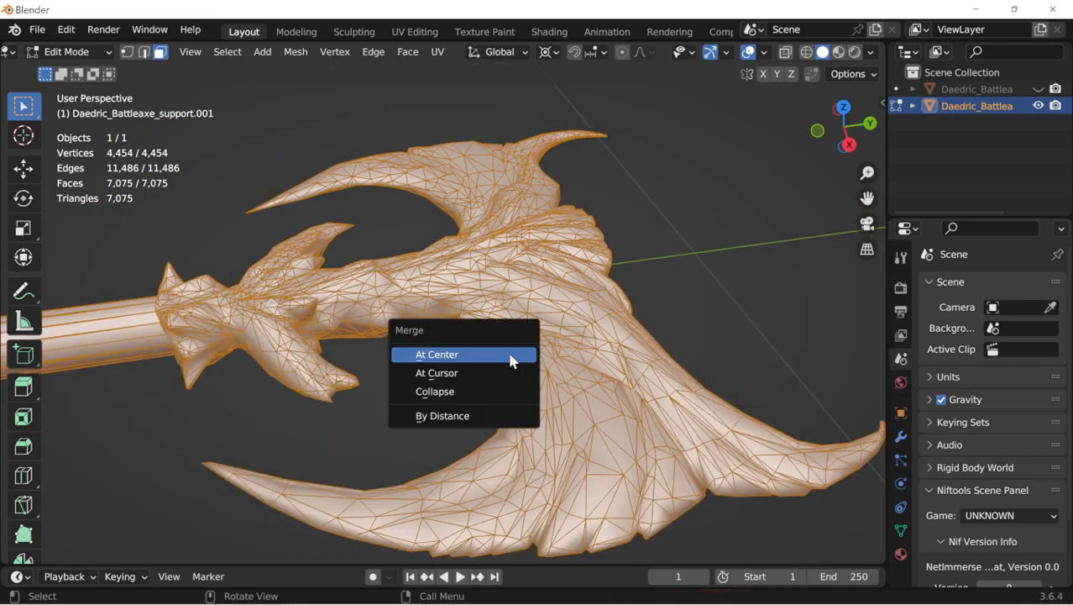
key("Escape")
key("m")
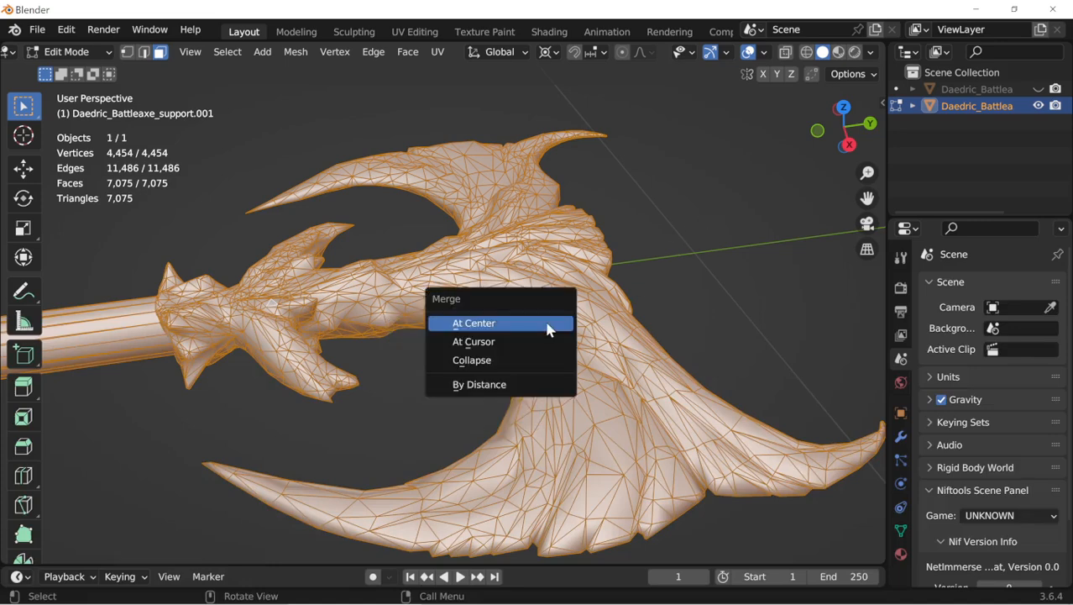
left_click(518, 384)
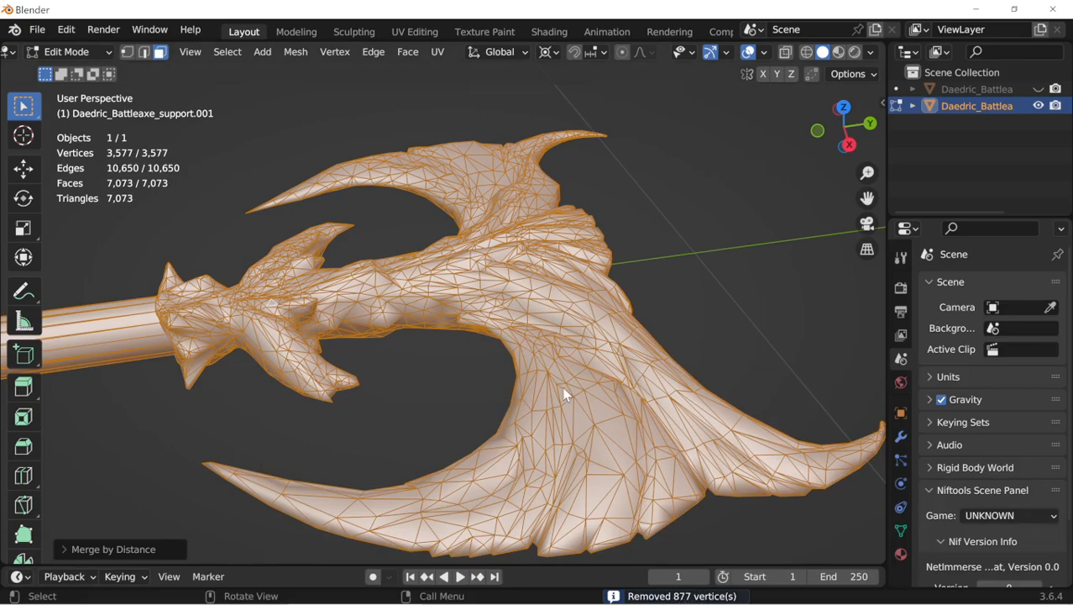
Step: Reduce the selection to a single face on the axe head and return to Object Mode
middle_click_drag(564, 394, 584, 426)
right_click(570, 327)
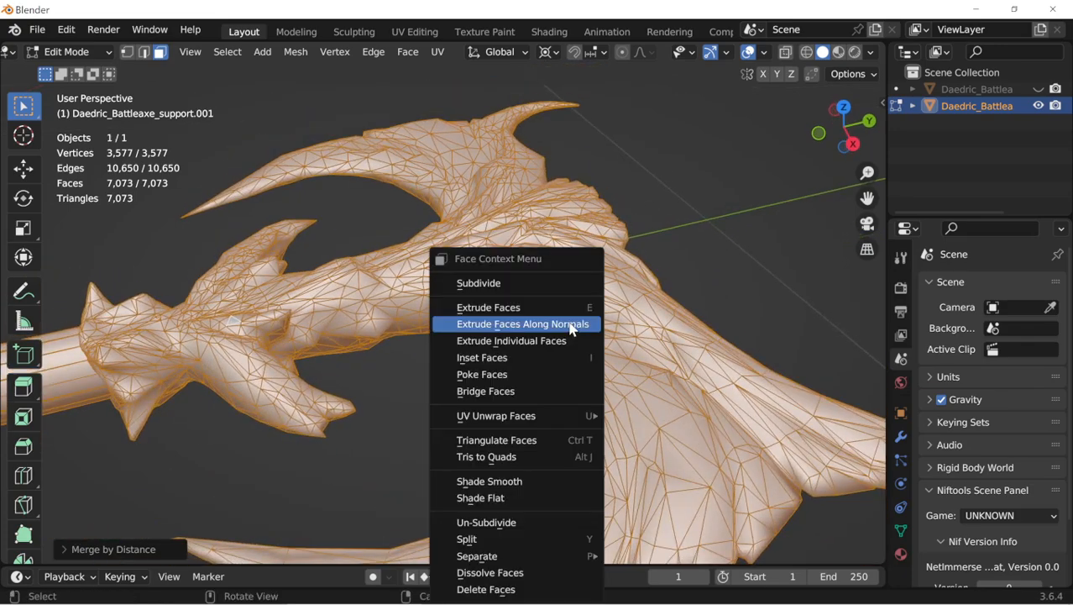
key("Escape")
left_click(527, 276)
key("Tab")
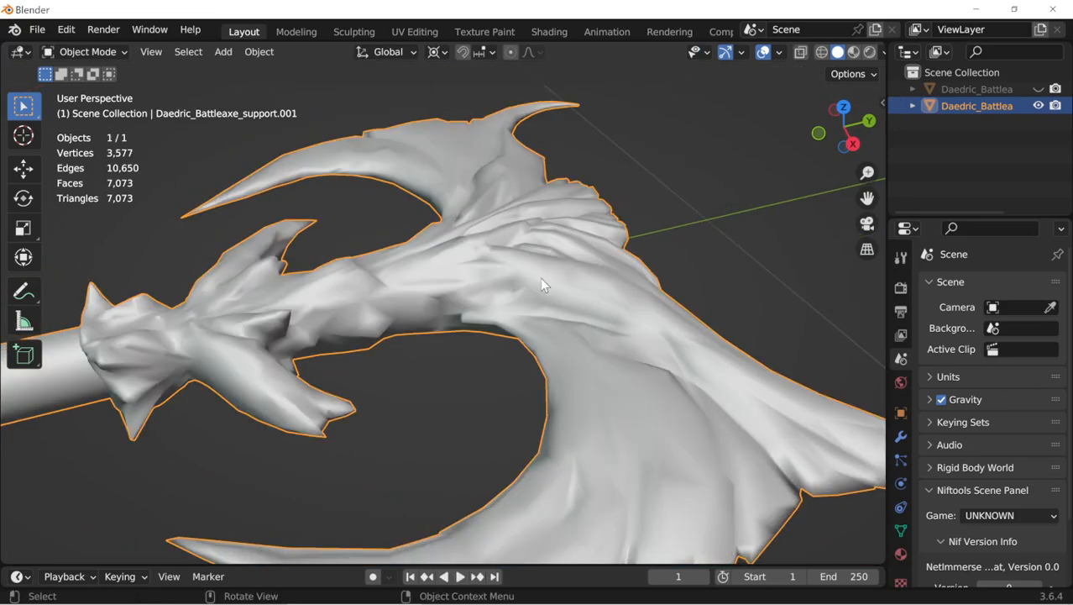
middle_click_drag(542, 284, 793, 410)
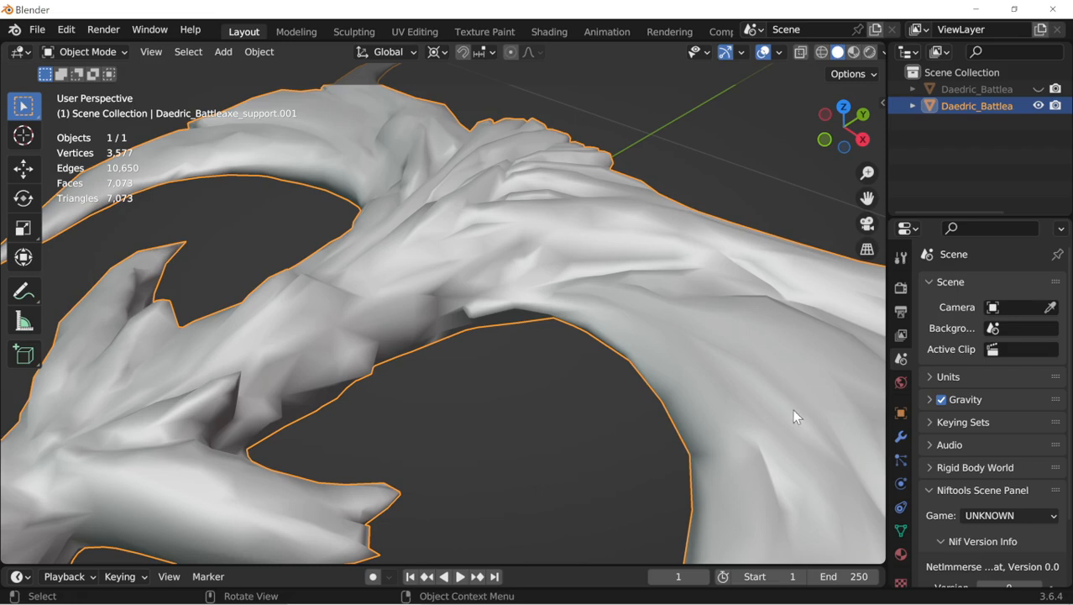
Step: Clear the custom split normals data from the duplicate battleaxe's geometry data
left_click(901, 437)
left_click(901, 530)
scroll(972, 474, "down", 5)
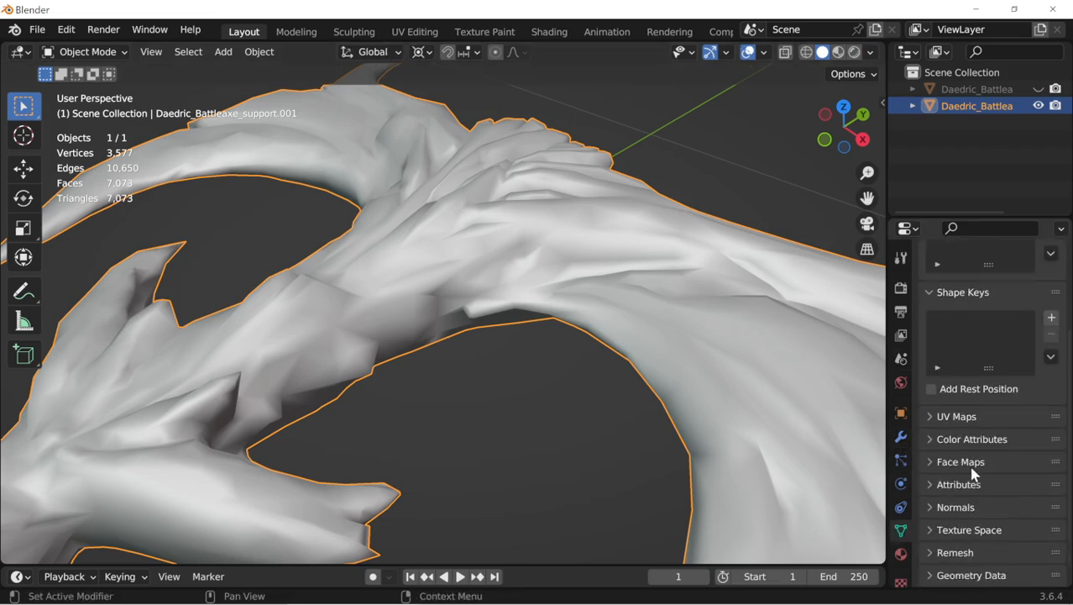
scroll(972, 474, "down", 1)
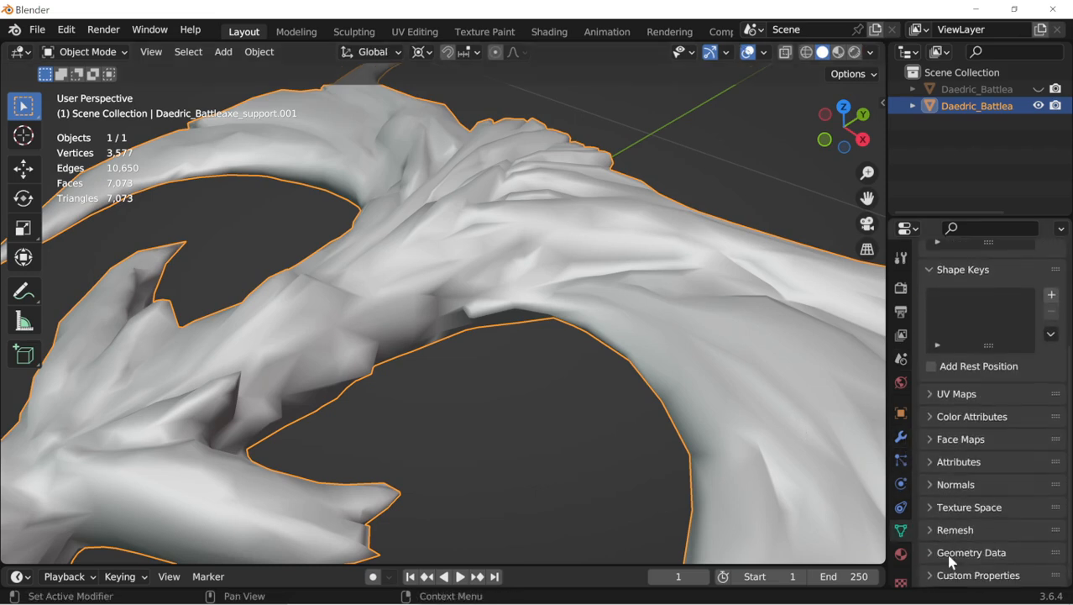
left_click(951, 558)
scroll(951, 553, "down", 6)
left_click(990, 475)
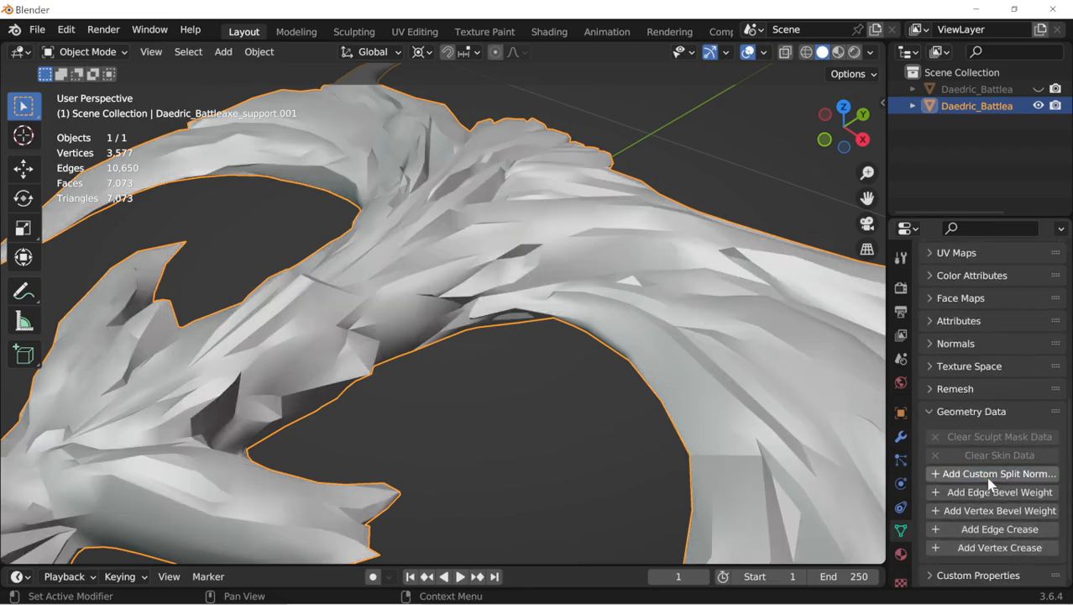
Step: Apply Shade Smooth to the duplicate battleaxe
right_click(486, 248)
left_click(494, 256)
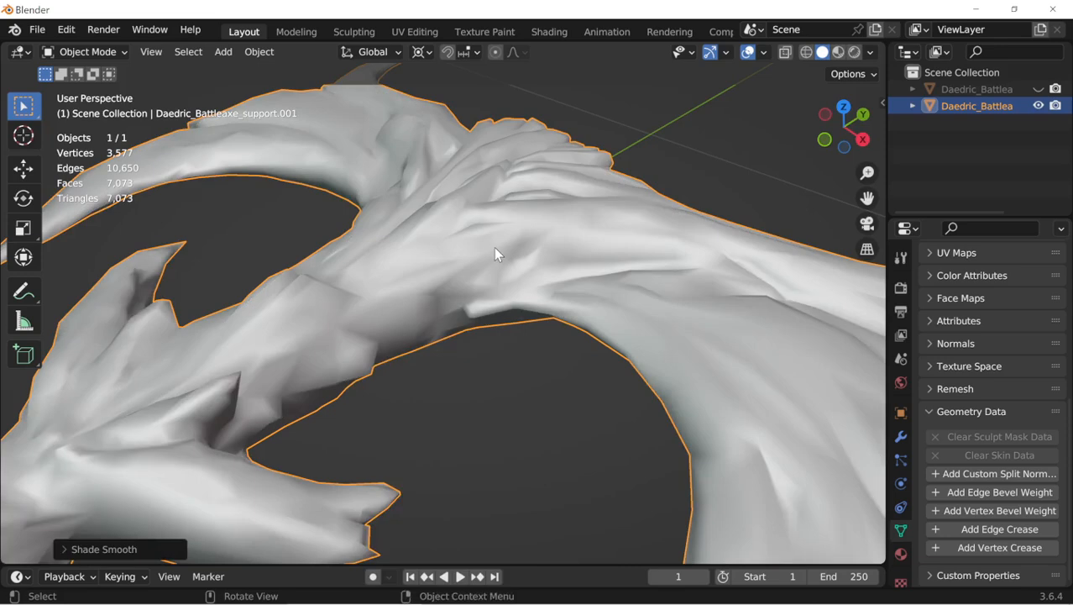
middle_click_drag(495, 251, 567, 288)
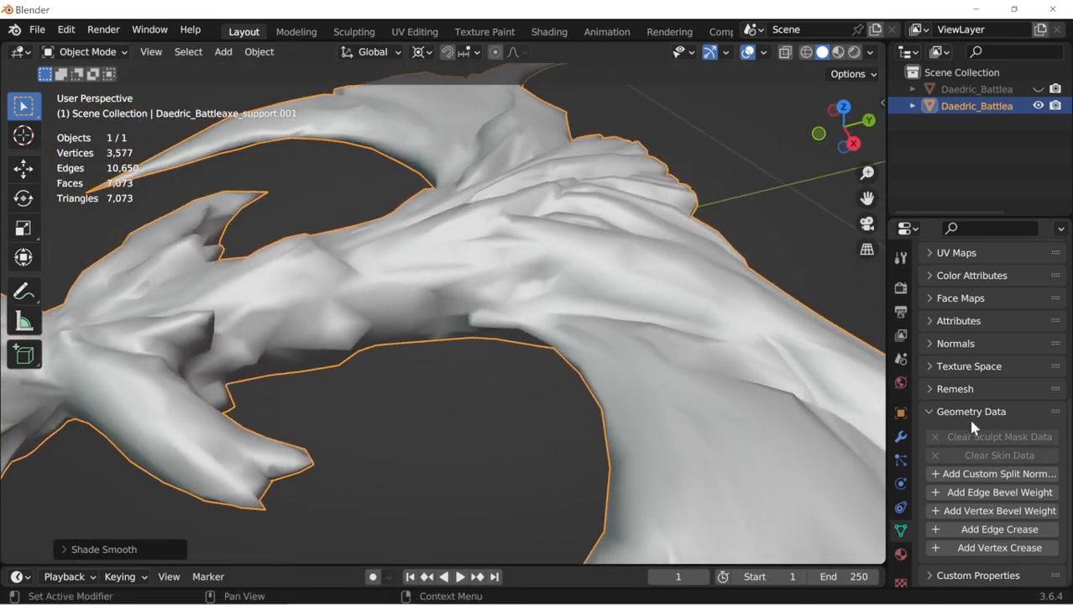
Step: Add a Decimate modifier in Collapse mode to the duplicate battleaxe
scroll(970, 419, "up", 8)
middle_click_drag(709, 297, 664, 325)
scroll(677, 328, "down", 4)
scroll(666, 286, "up", 4)
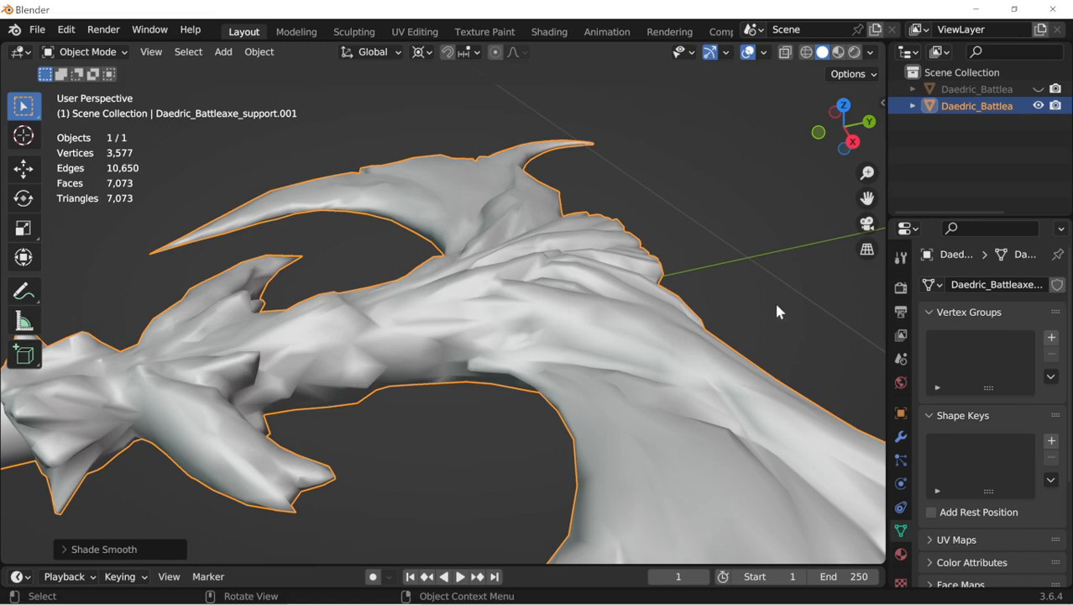
left_click(900, 435)
left_click(977, 287)
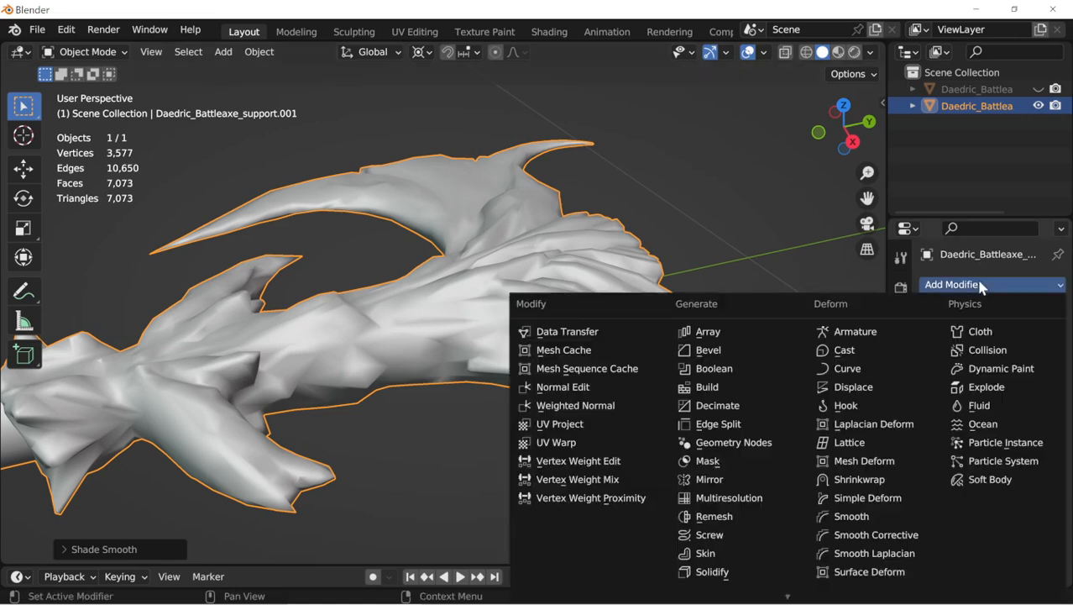
left_click(771, 406)
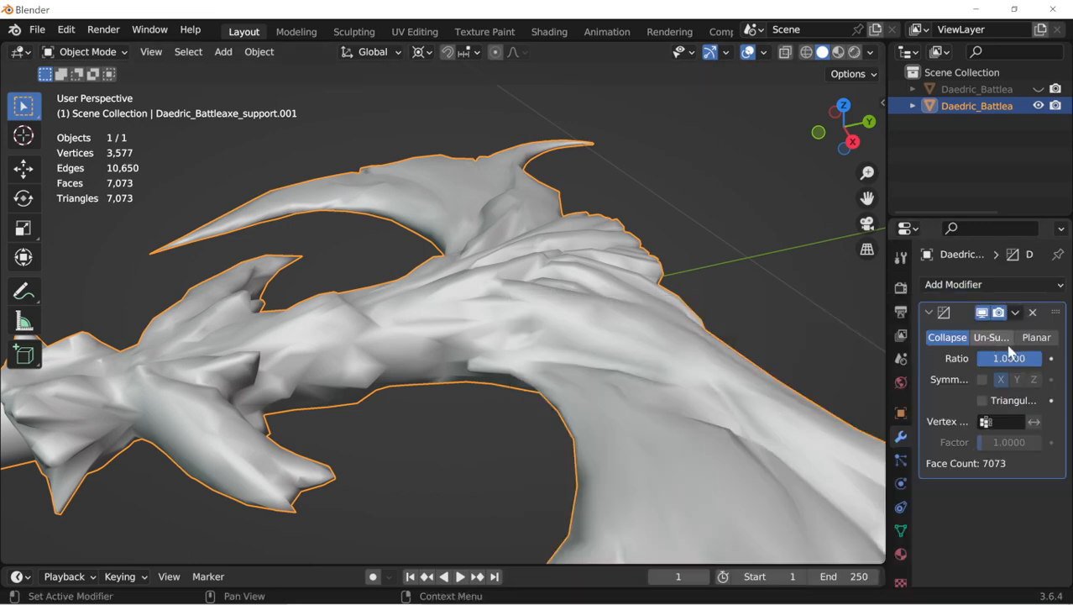
Step: Turn on the wireframe overlay in the viewport and try adjusting the Decimate modifier's ratio
left_click(764, 54)
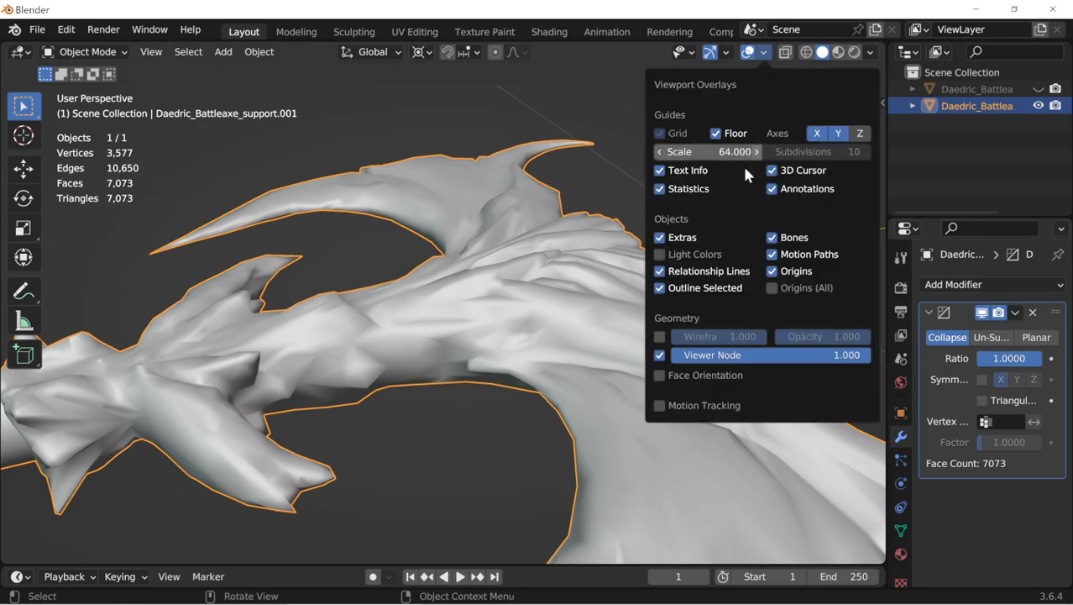
left_click(659, 335)
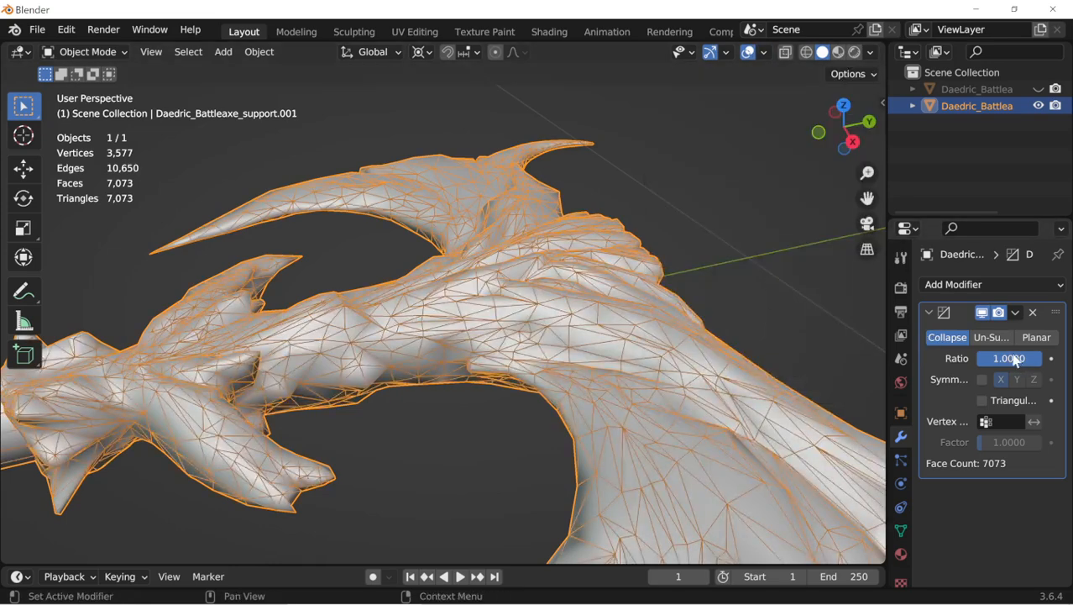
mouse_move(1015, 364)
left_mouse_down()
mouse_move(977, 365)
mouse_move(1018, 364)
left_mouse_up()
Step: Enter Edit Mode on the duplicate and unhide the original battleaxe object
key("Tab")
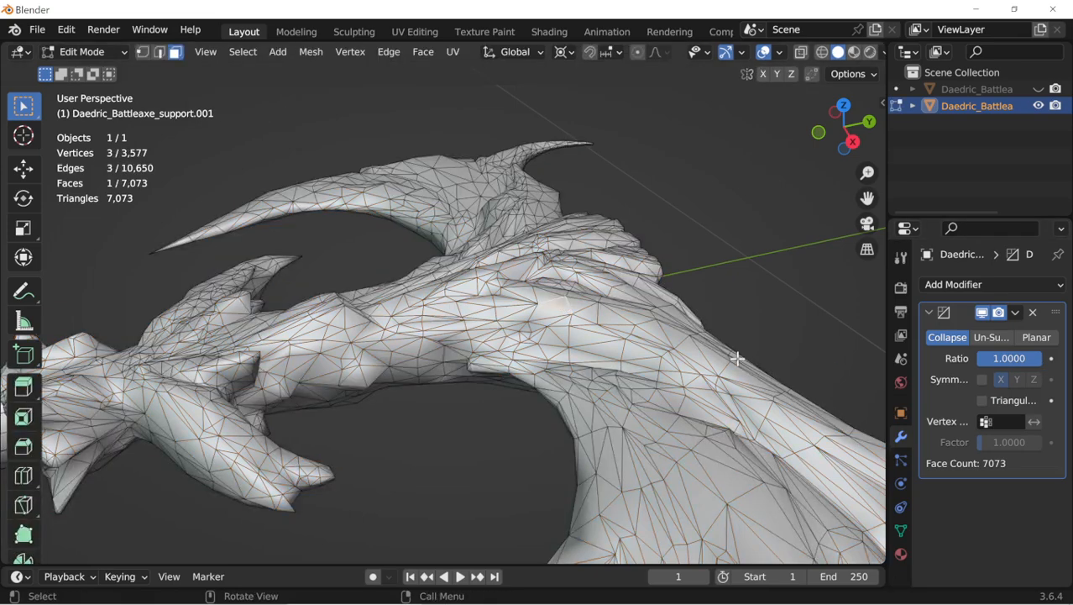
middle_click_drag(737, 358, 739, 359)
left_click(1039, 89)
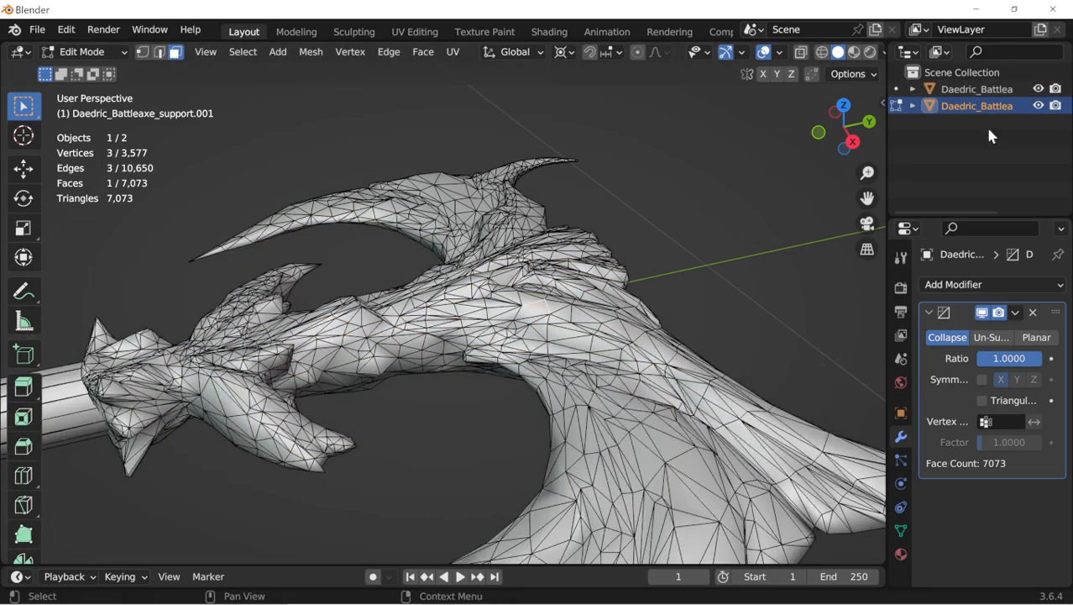
Step: Select the duplicate's whole mesh and try inflating it with Shrink/Fatten by amounts from about 0.16 to 1.7 m
key("a")
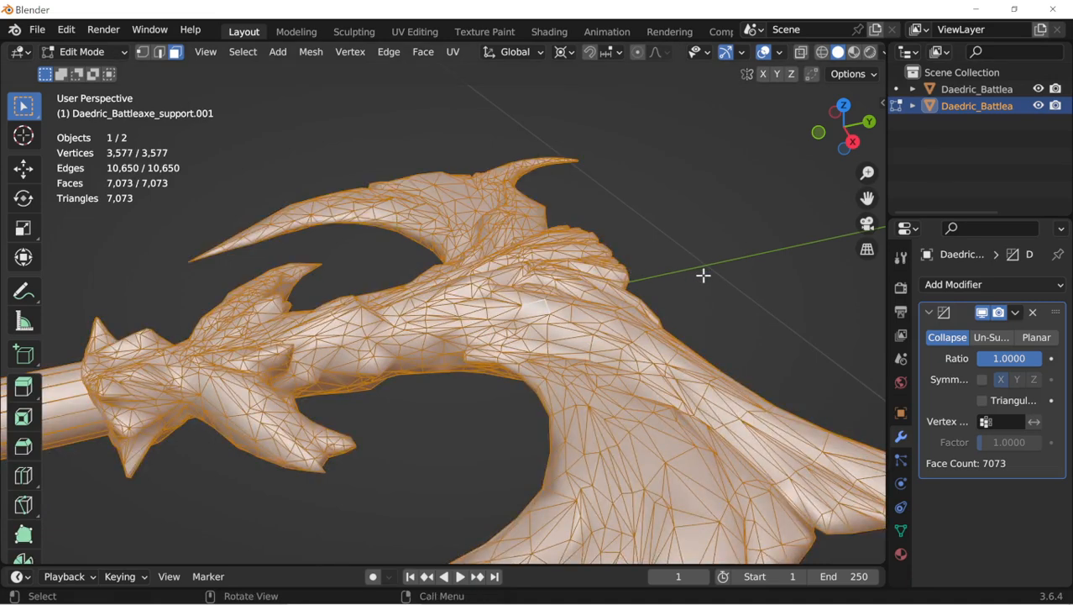
middle_click_drag(606, 312, 609, 317)
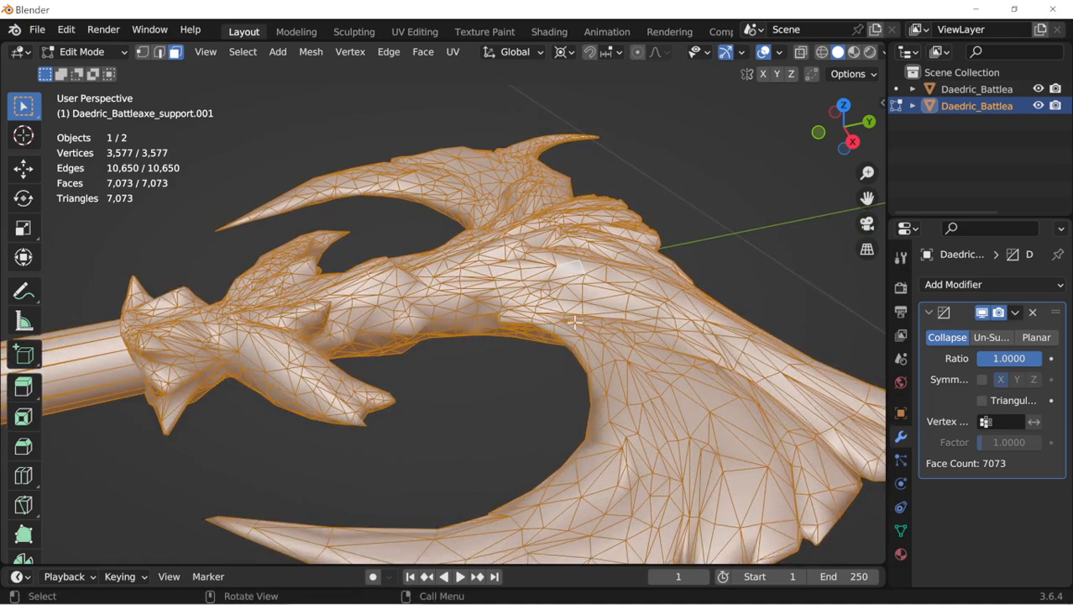
key("alt+s")
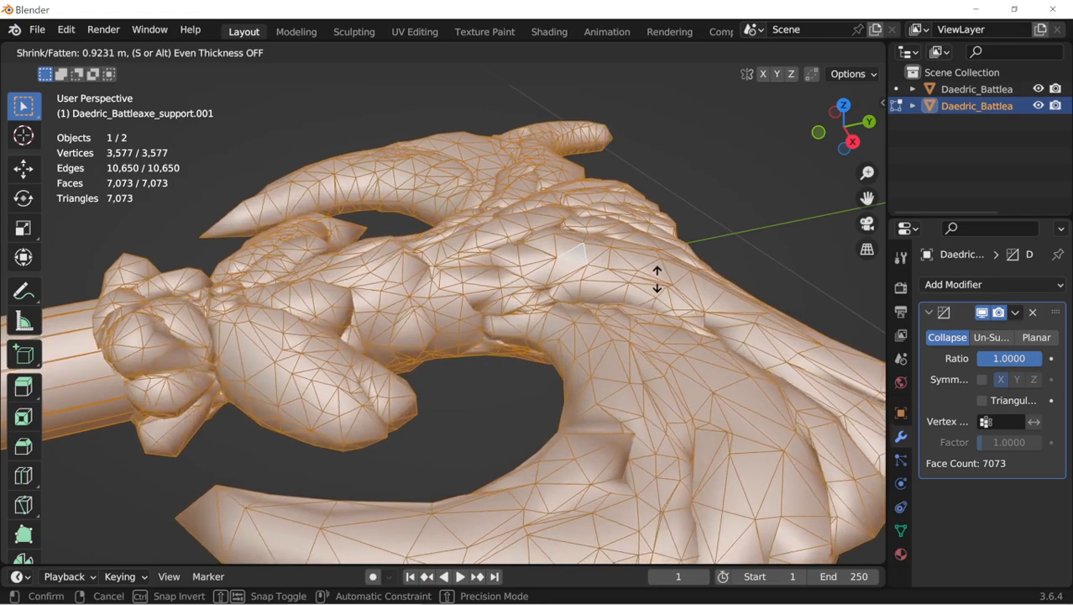
key("Escape")
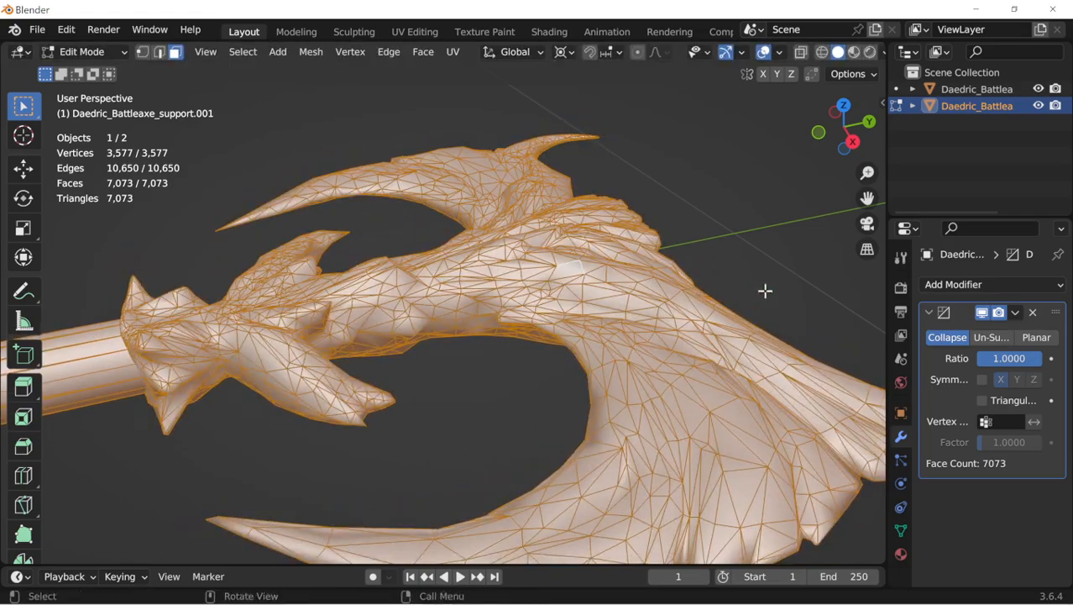
key("alt+s")
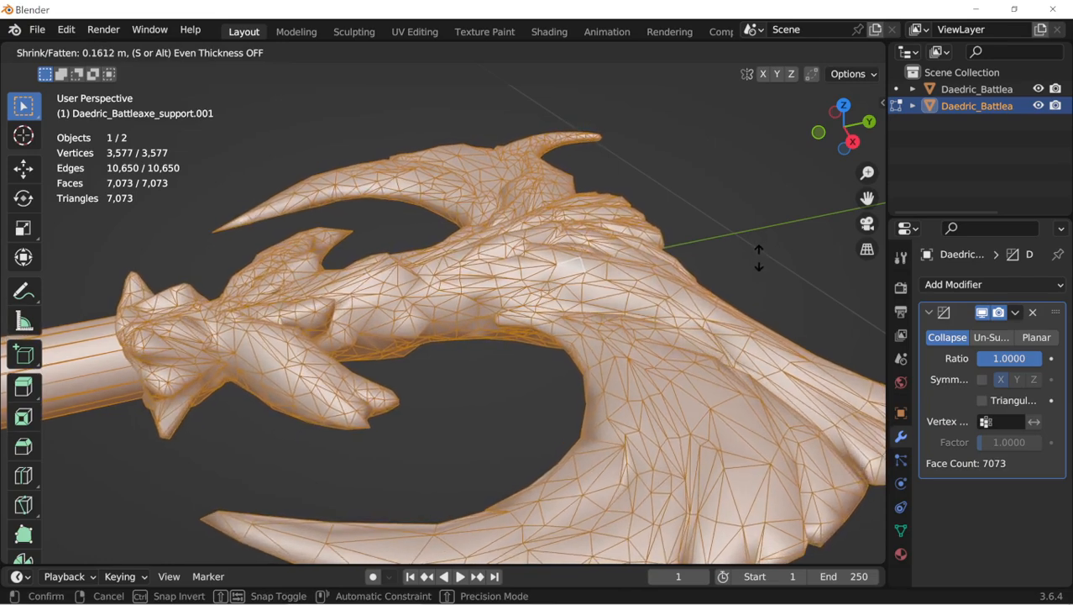
key("Escape")
key("alt+s")
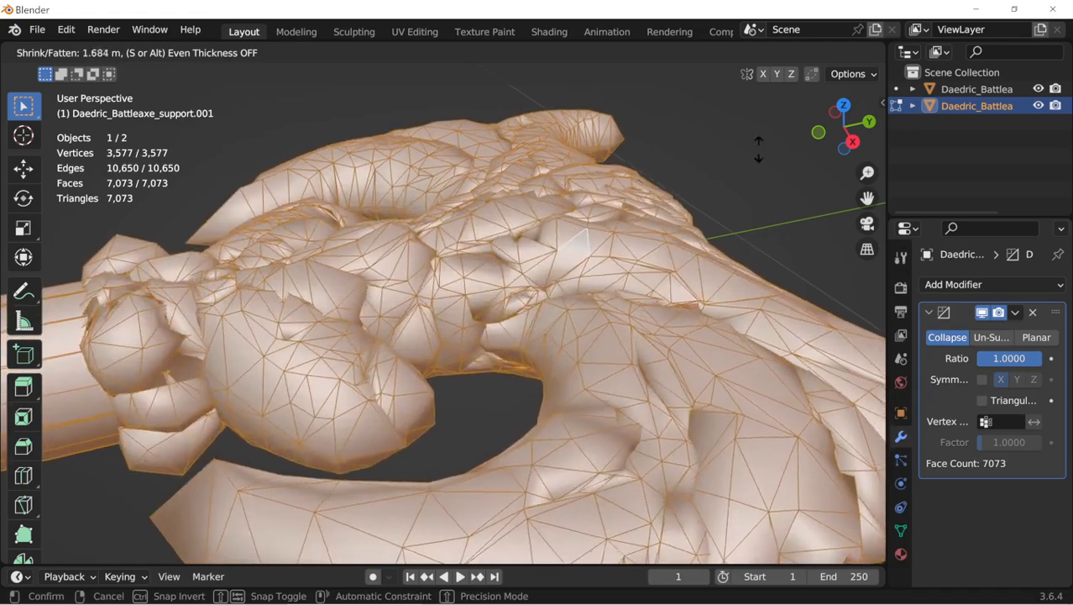
right_click(750, 177)
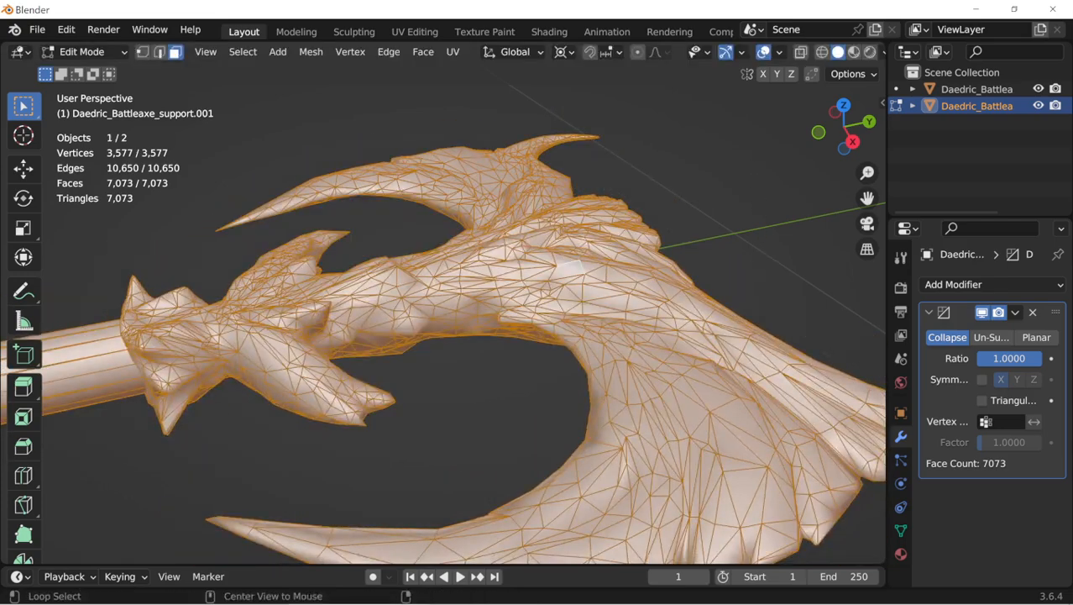
key("alt+s")
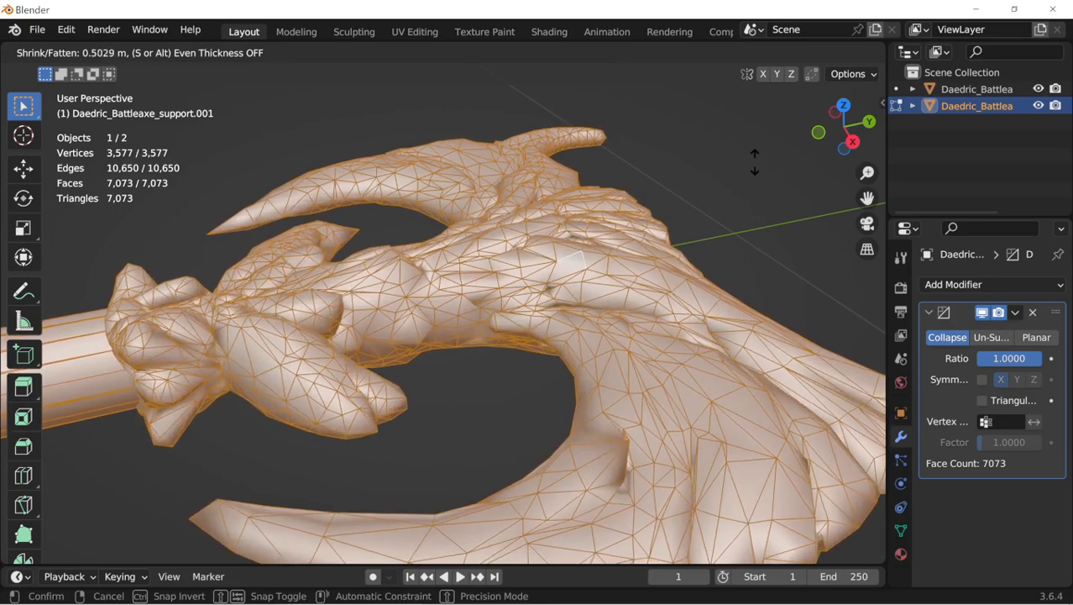
right_click(735, 202)
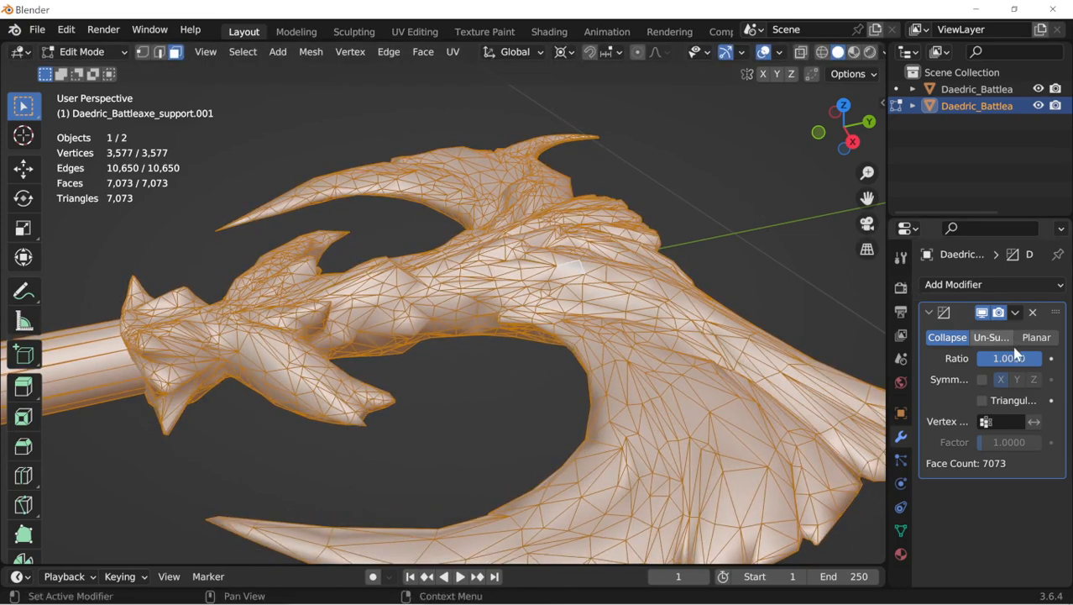
Step: Return to Object Mode, hide the original battleaxe and lower the duplicate's Decimate ratio to about 0.18
key("Tab")
left_click_drag(1001, 358, 882, 357)
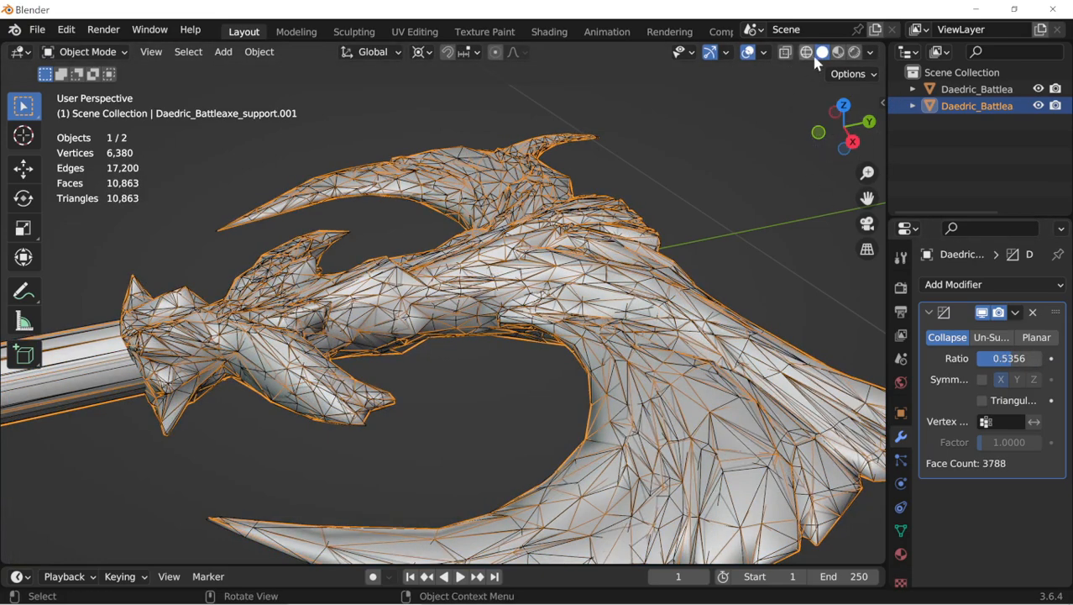
left_click(1039, 88)
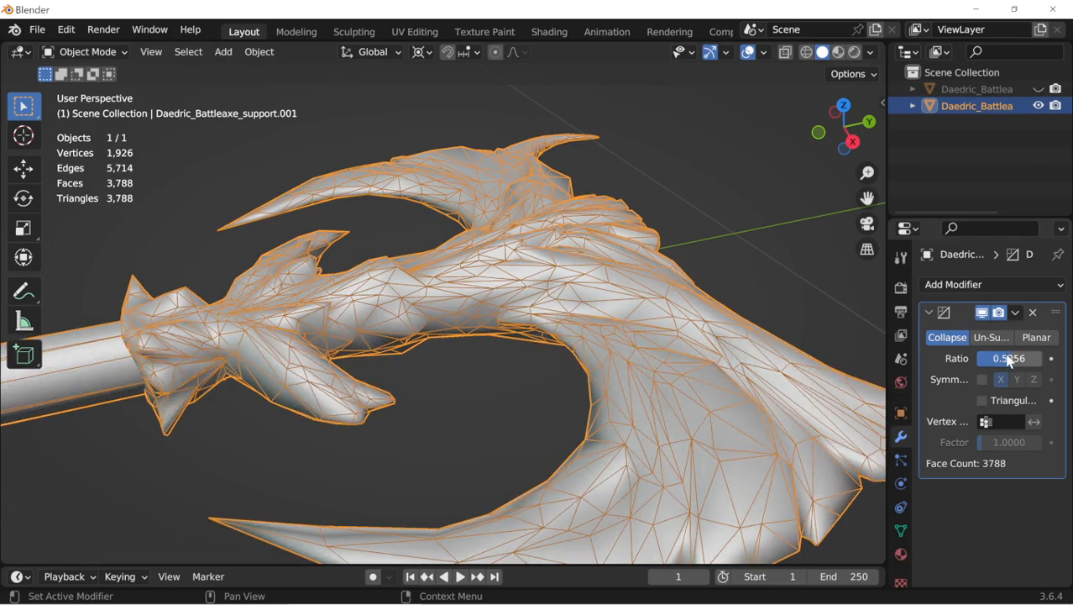
left_click_drag(1010, 360, 930, 360)
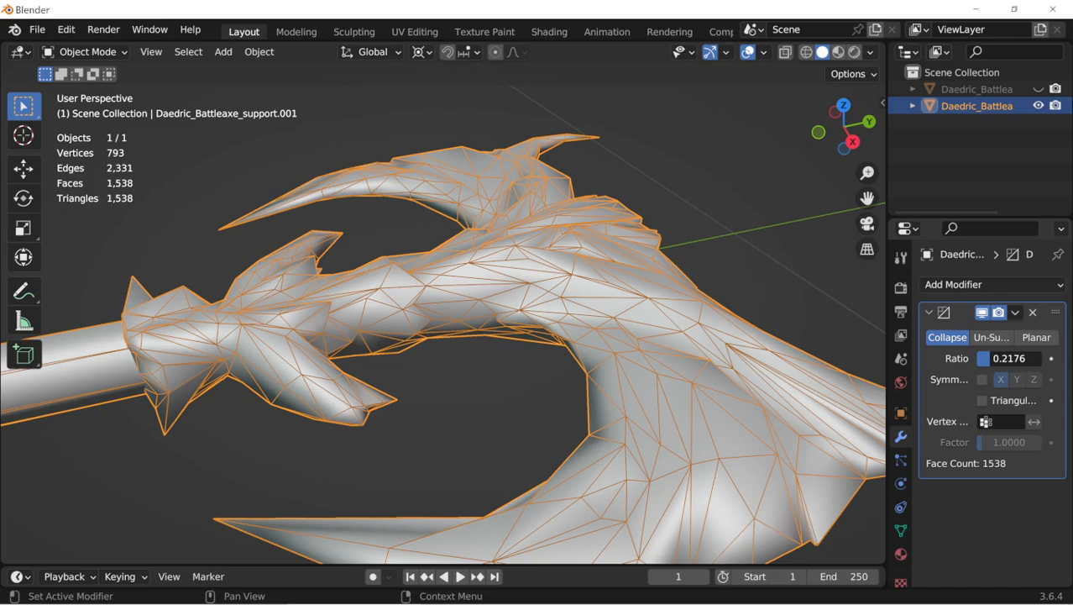
left_click(1039, 89)
left_click(1039, 89)
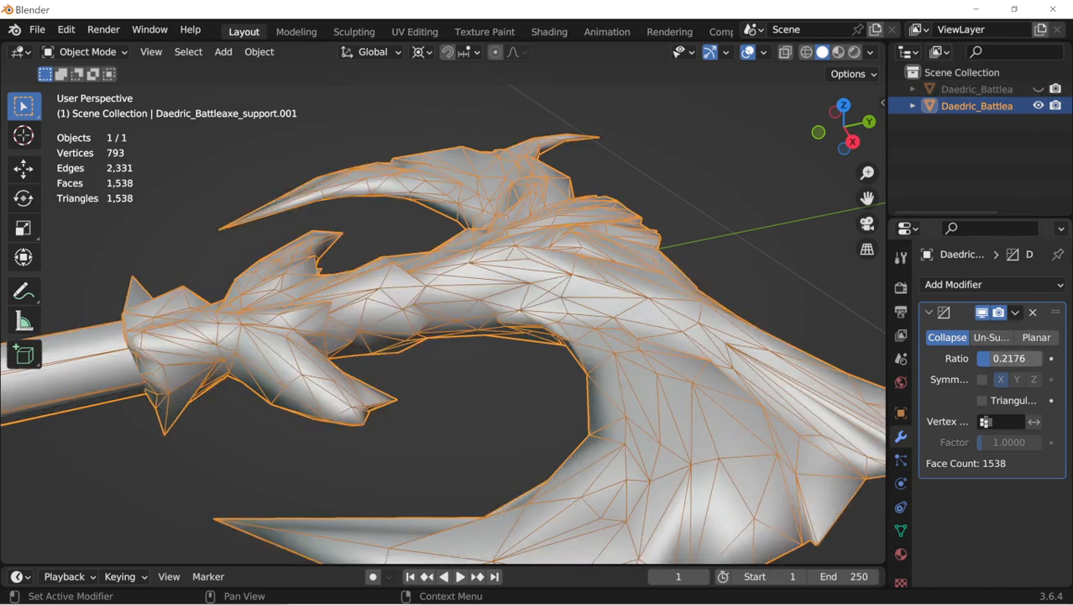
left_click_drag(1004, 358, 1002, 358)
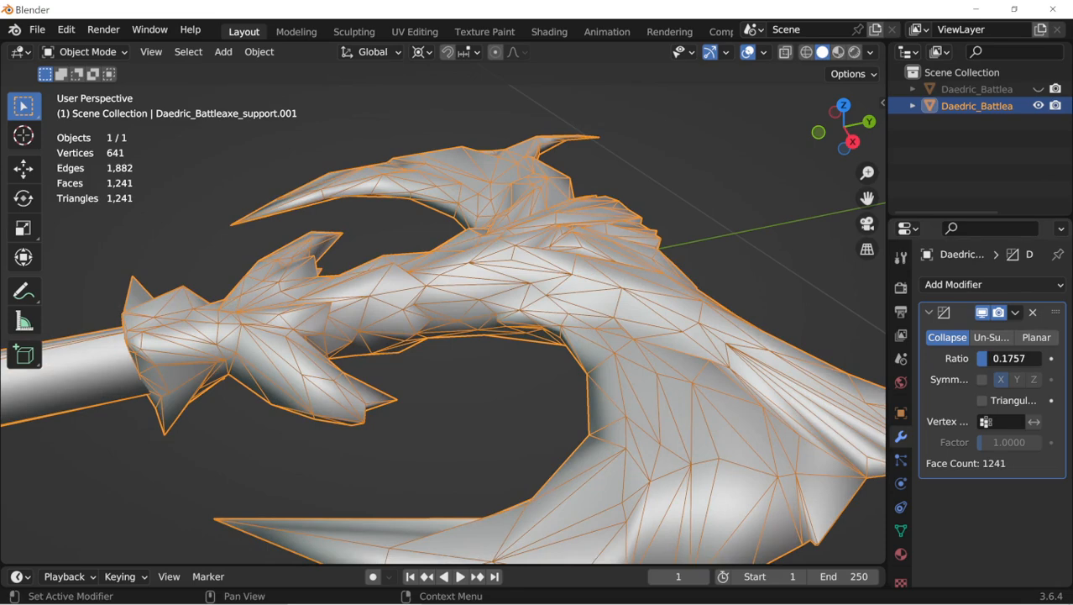
Step: Set the Decimate modifier's ratio to 0.15 and reduce it further to 0.1
double_click(996, 358)
key("ctrl+a")
type("0.15")
key("Return")
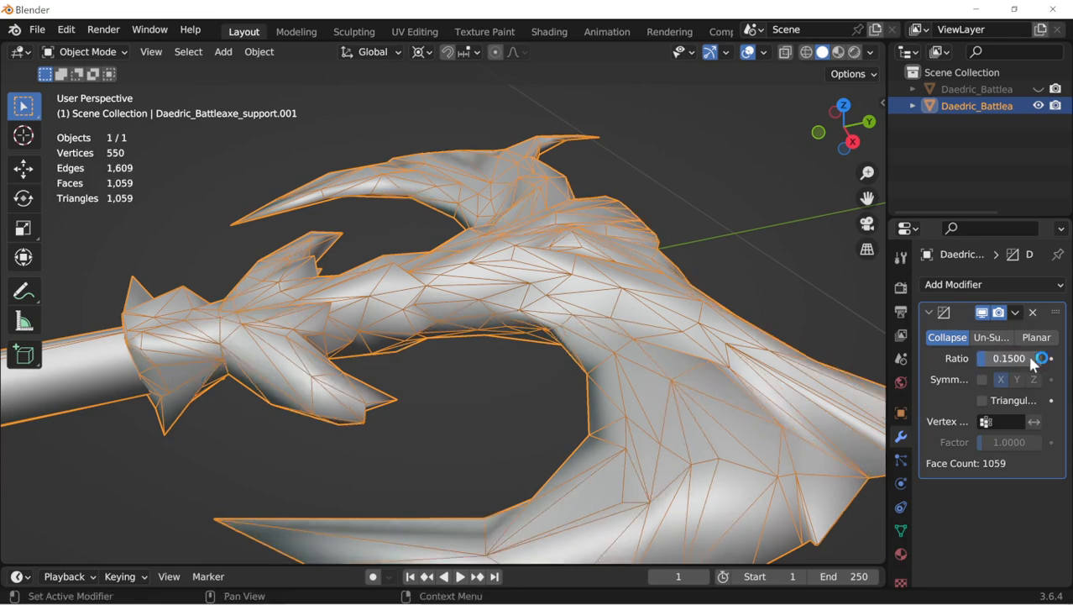
middle_click_drag(664, 394, 544, 469)
type(".1")
key("Return")
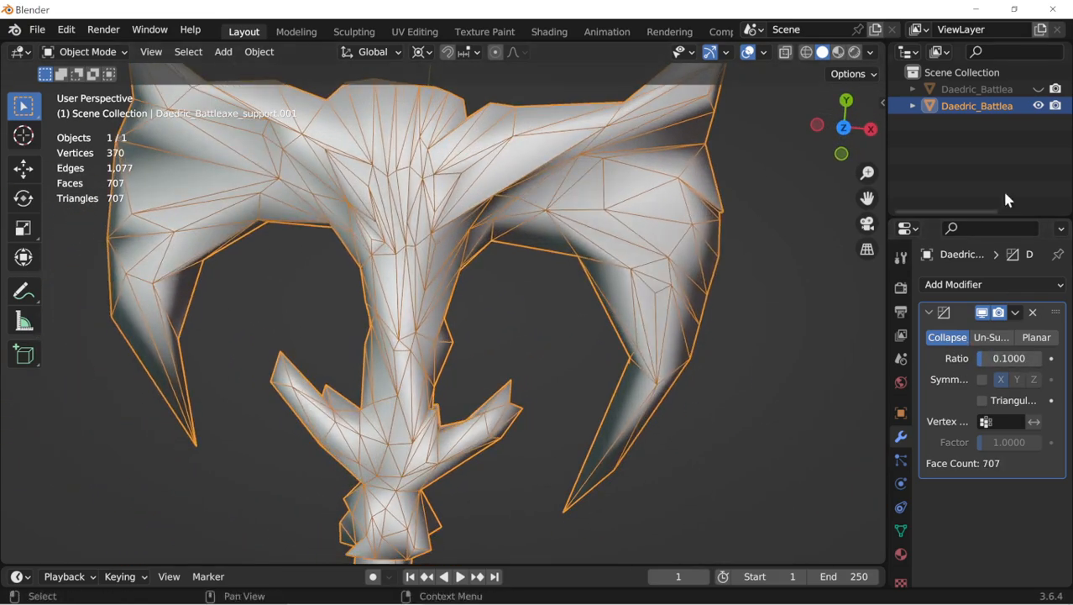
Step: Compare the axe head with and without decimation by toggling the Decimate modifier's viewport display
left_click(982, 314)
left_click(982, 313)
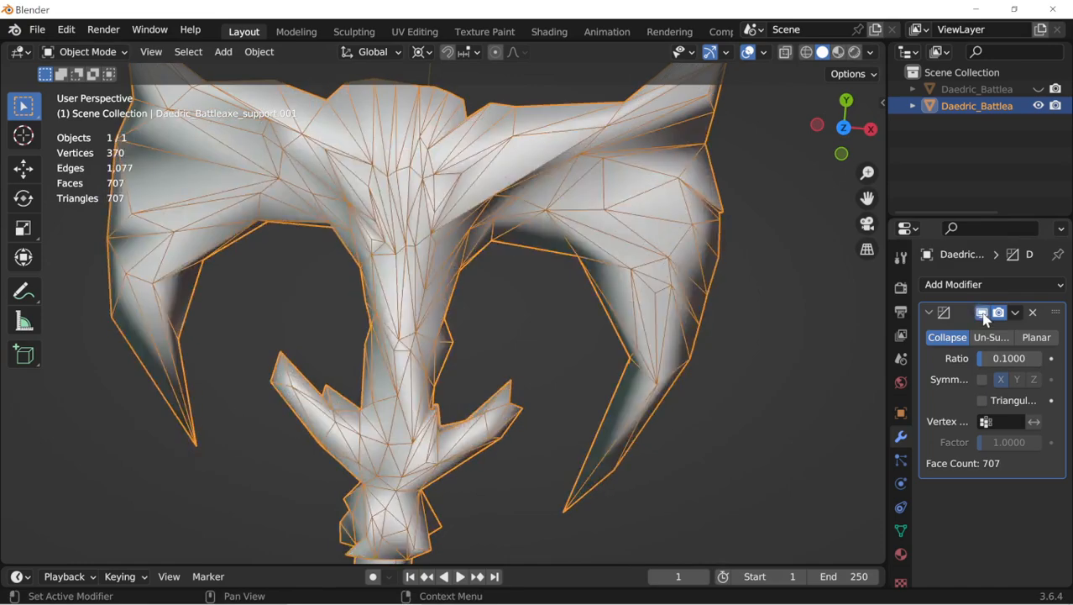
left_click(981, 312)
left_click(982, 312)
left_click(981, 313)
left_click(982, 313)
left_click(982, 312)
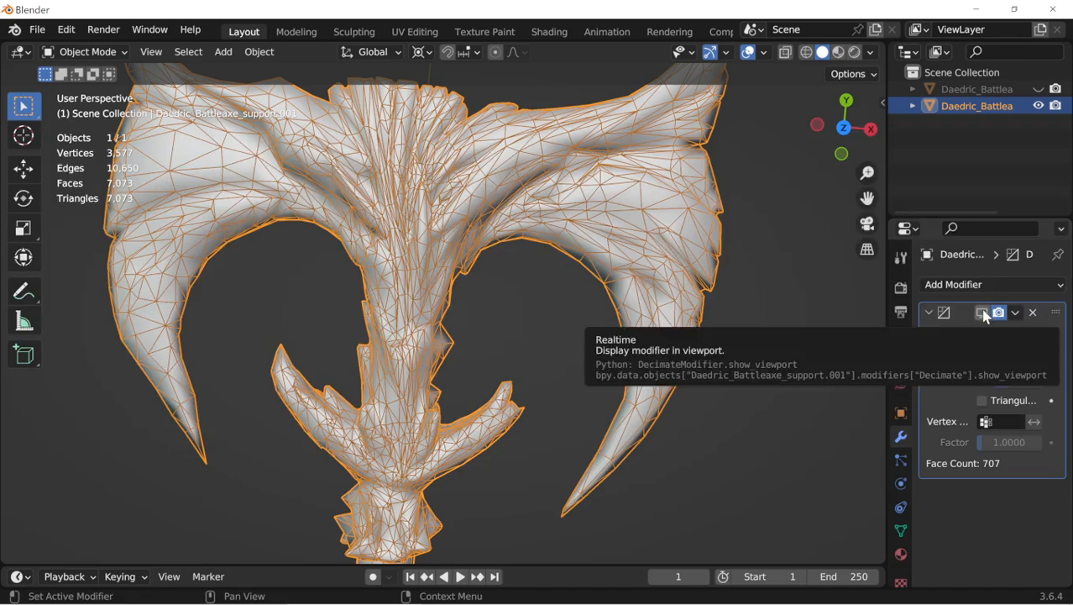
left_click(981, 313)
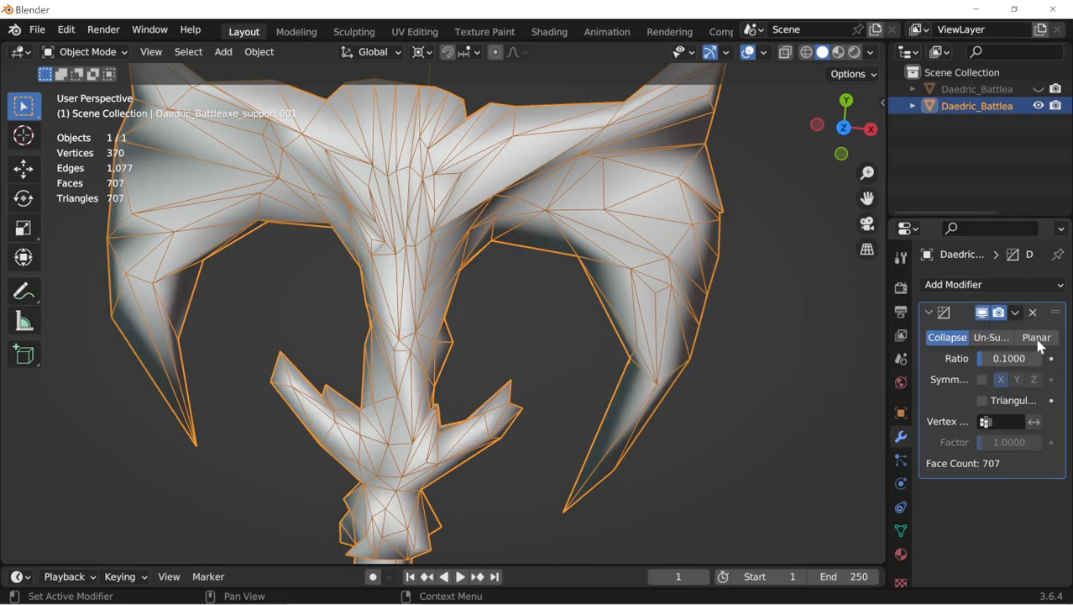
left_click(982, 314)
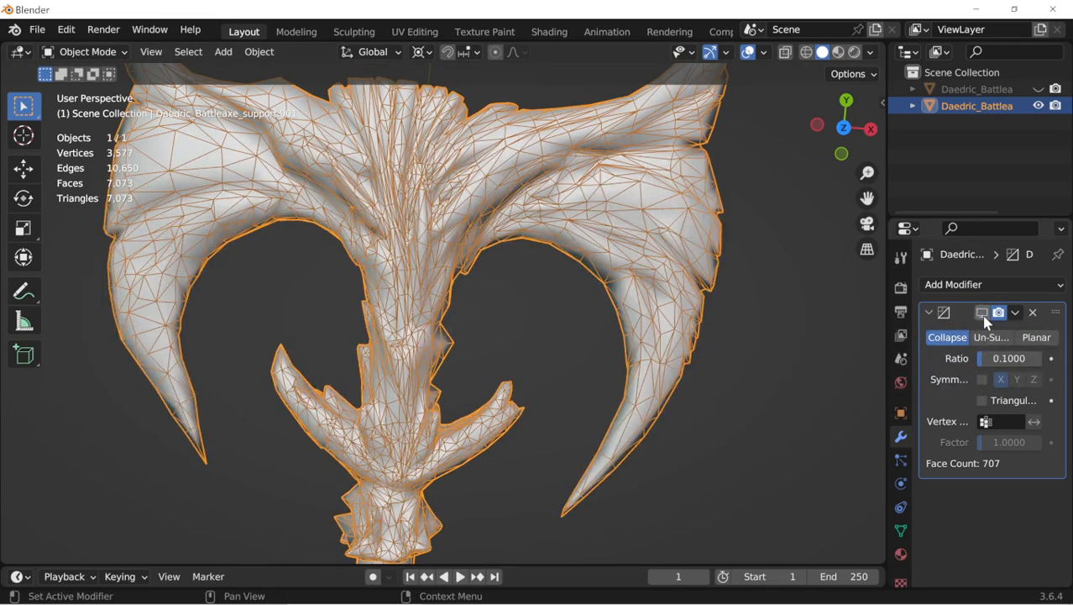
left_click(981, 312)
middle_click_drag(694, 342, 638, 353)
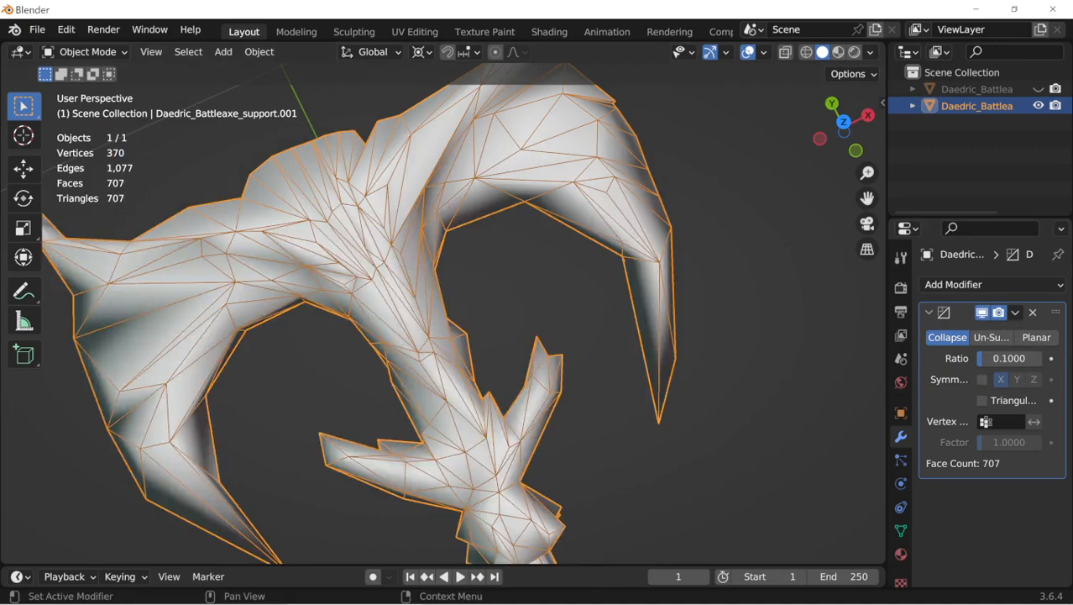
Step: Apply the Decimate modifier to the duplicate battleaxe and enter Edit Mode on the reduced mesh
left_click(1018, 312)
left_click(930, 331)
middle_click_drag(841, 331, 495, 392)
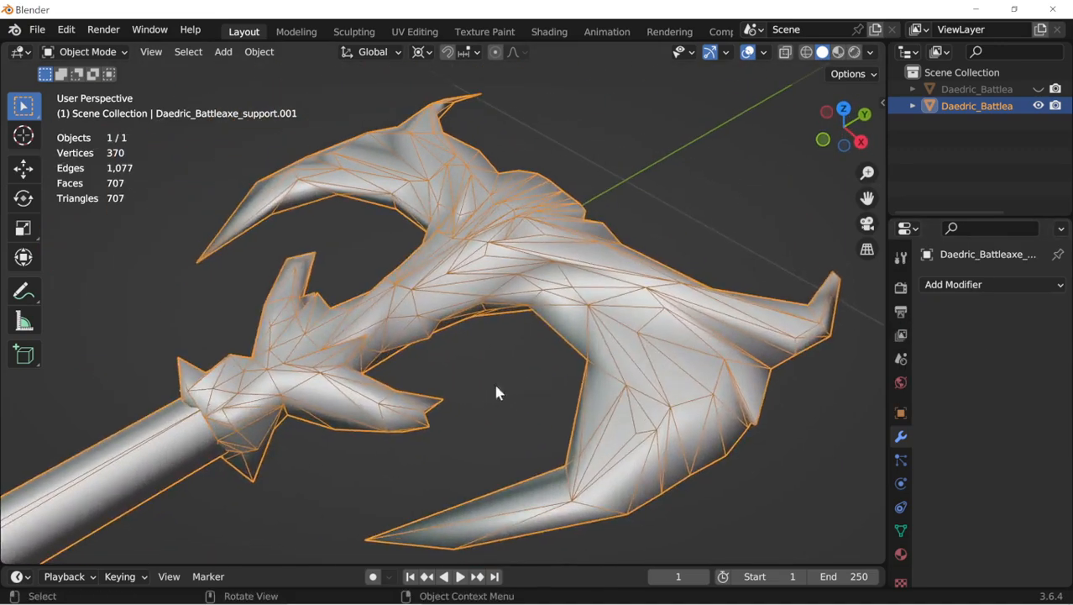
key("Tab")
key("alt+s")
key("Escape")
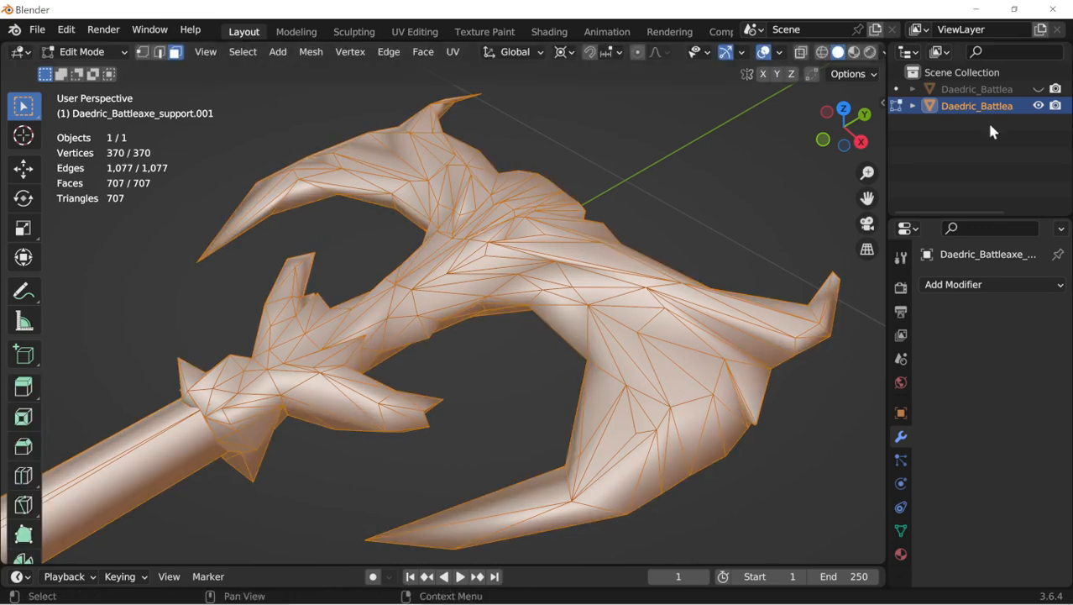
Step: Unhide the original battleaxe and try inflating the decimated duplicate with Shrink/Fatten by about 0.35 m
left_click(1040, 89)
key("Tab")
key("alt+s")
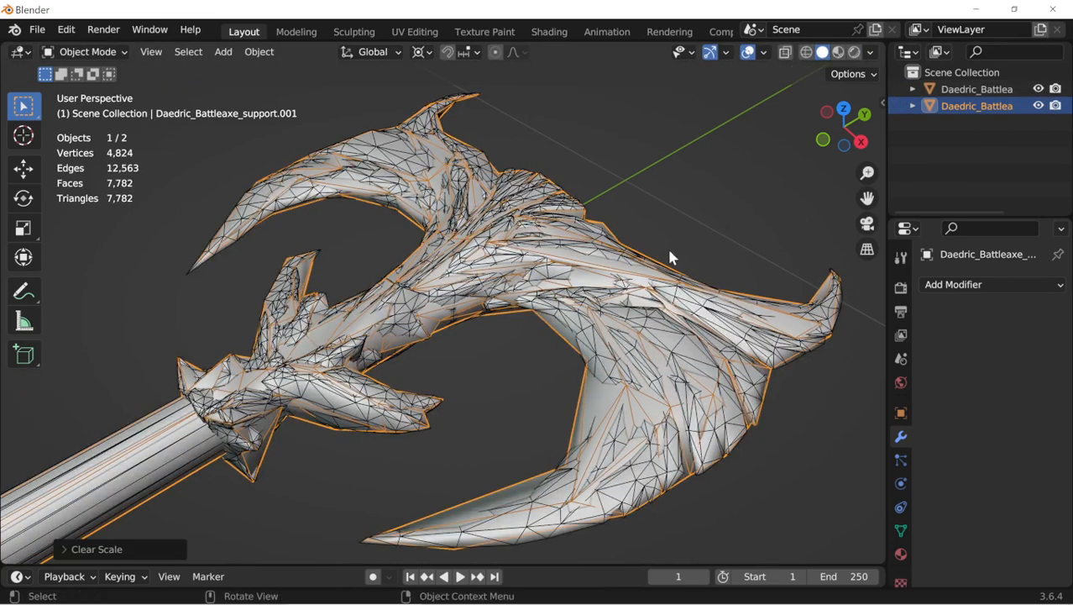
key("Tab")
key("alt+s")
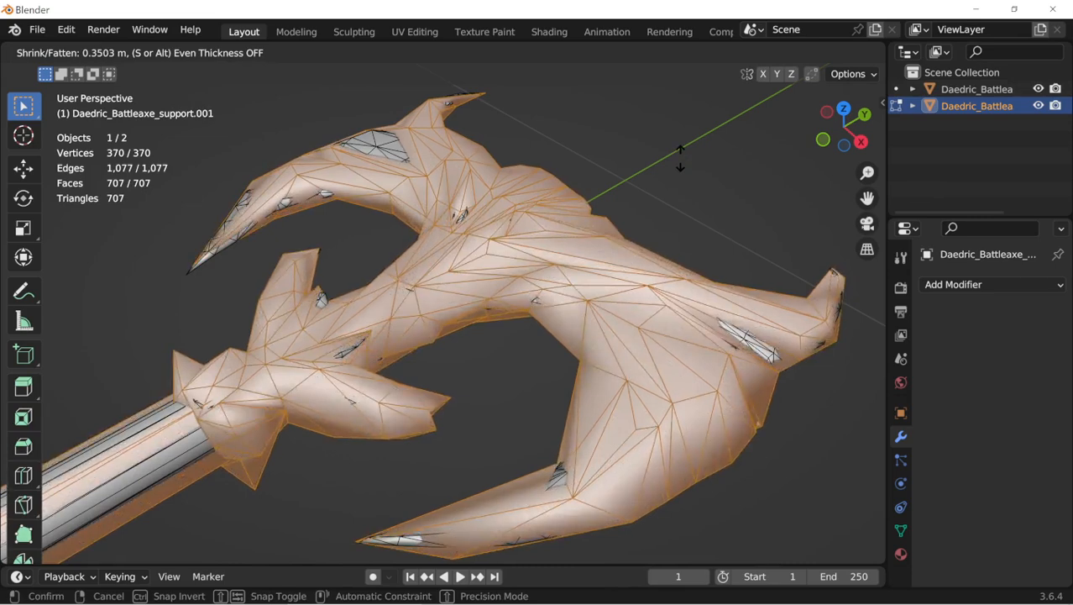
right_click(676, 104)
right_click(676, 104)
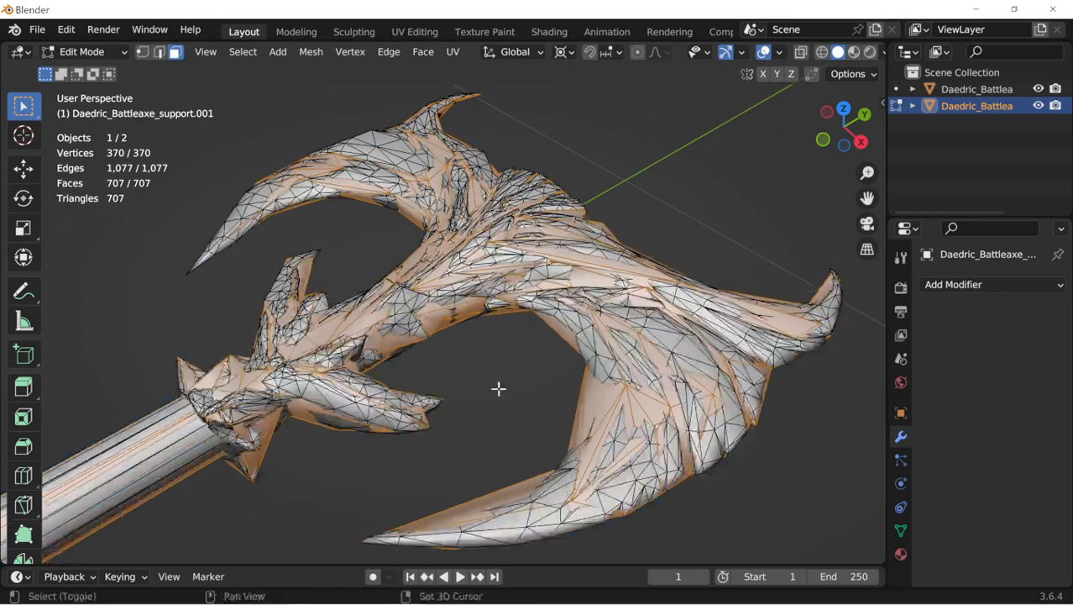
Step: Undo back to the unapplied Decimate modifier with the original battleaxe hidden
middle_click_drag(498, 388, 762, 256, "shift")
scroll(763, 256, "up", 3)
key("ctrl+z")
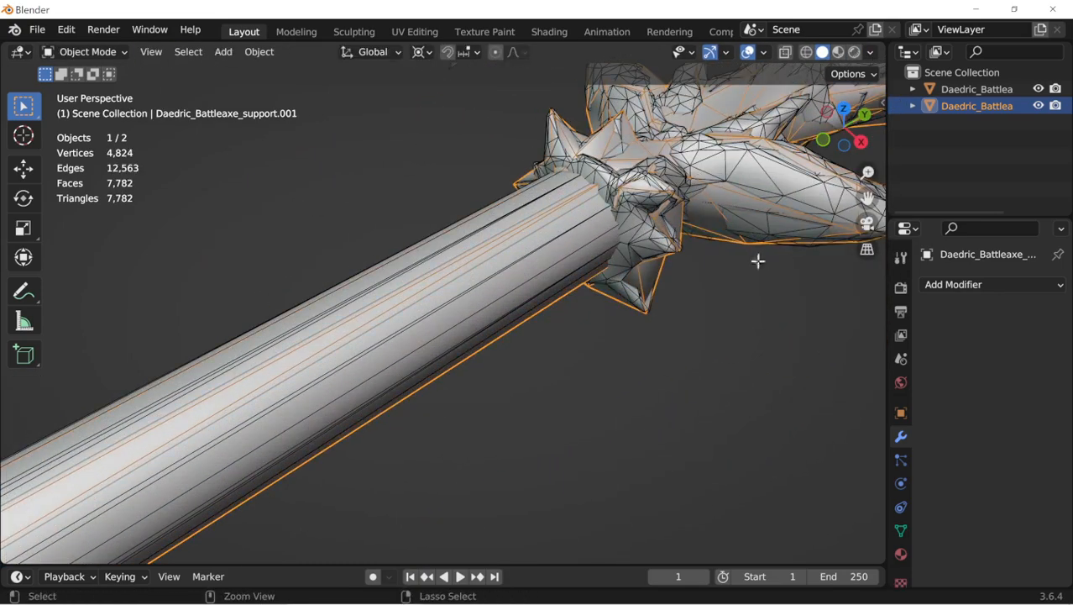
key("ctrl+z")
key("ctrl+z")
key("ctrl+z")
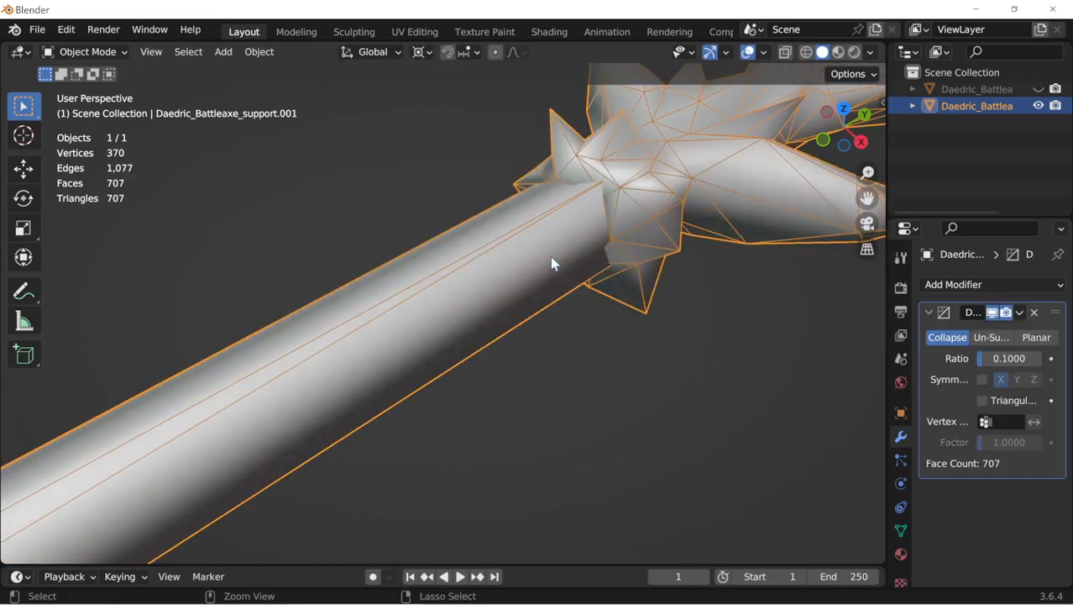
Step: Turn off the Decimate modifier's viewport display and inspect the full-resolution handle of the duplicate
left_click(981, 312)
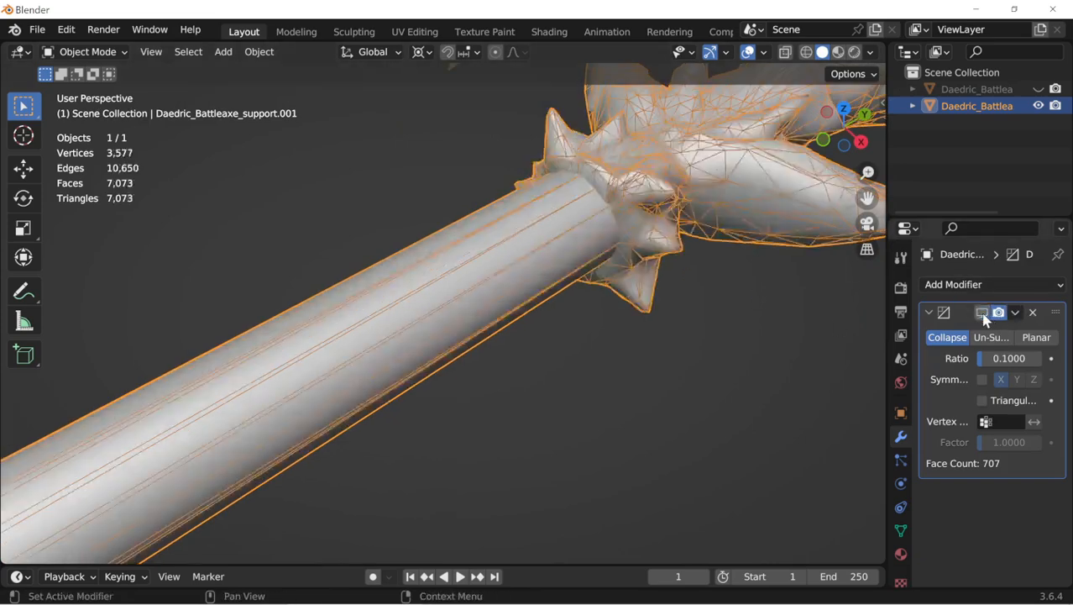
left_click(981, 313)
left_click(981, 313)
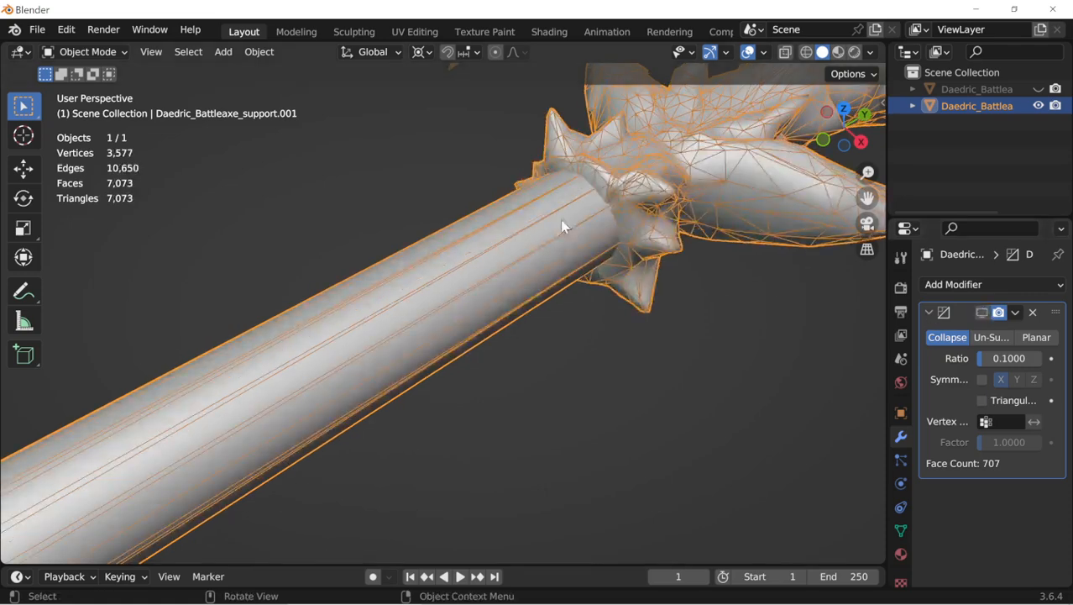
scroll(332, 376, "down", 5)
middle_click_drag(328, 377, 668, 160, "shift")
scroll(502, 303, "down", 5)
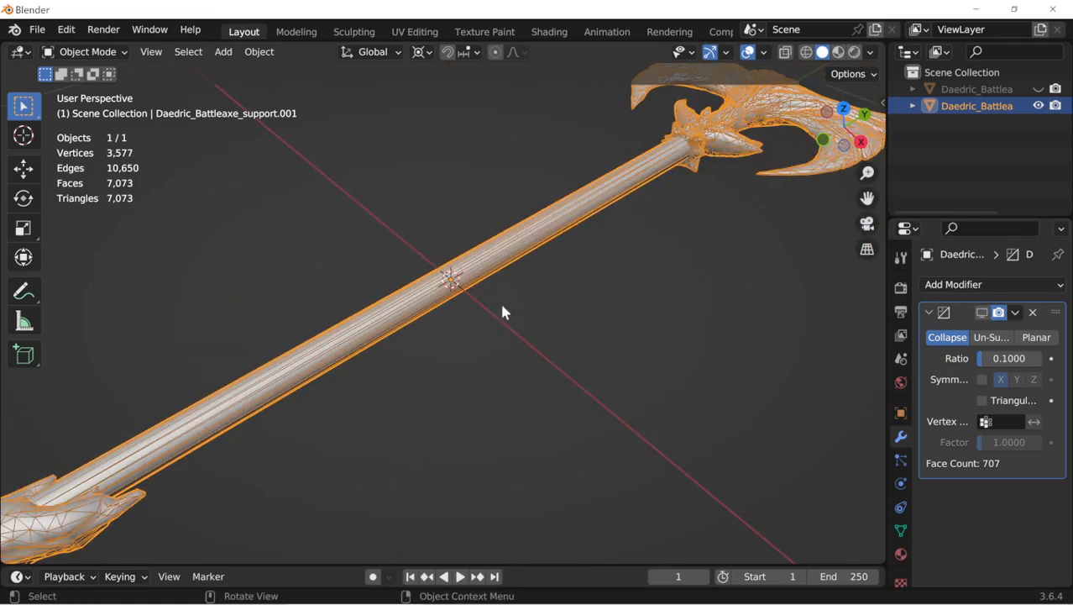
middle_click_drag(408, 353, 426, 402, "shift")
scroll(537, 383, "up", 4)
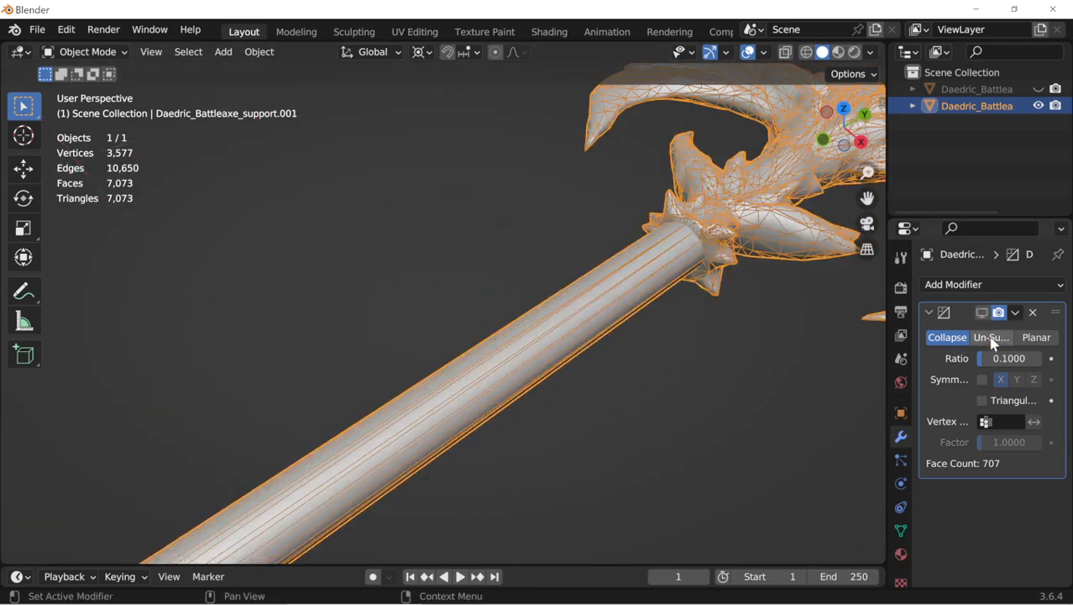
scroll(592, 337, "up", 2)
Step: Enter Edit Mode on the duplicate, select a face on the handle shaft and turn on X-ray
key("Tab")
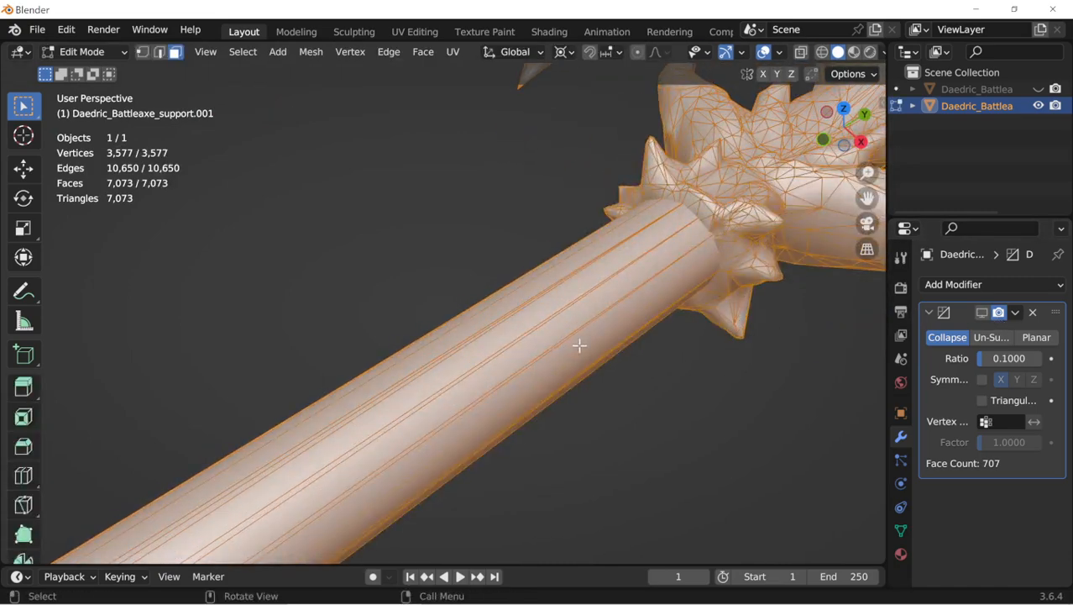
left_click(579, 344)
middle_click_drag(683, 373, 642, 354)
key("alt+z")
scroll(528, 357, "down", 1, "alt")
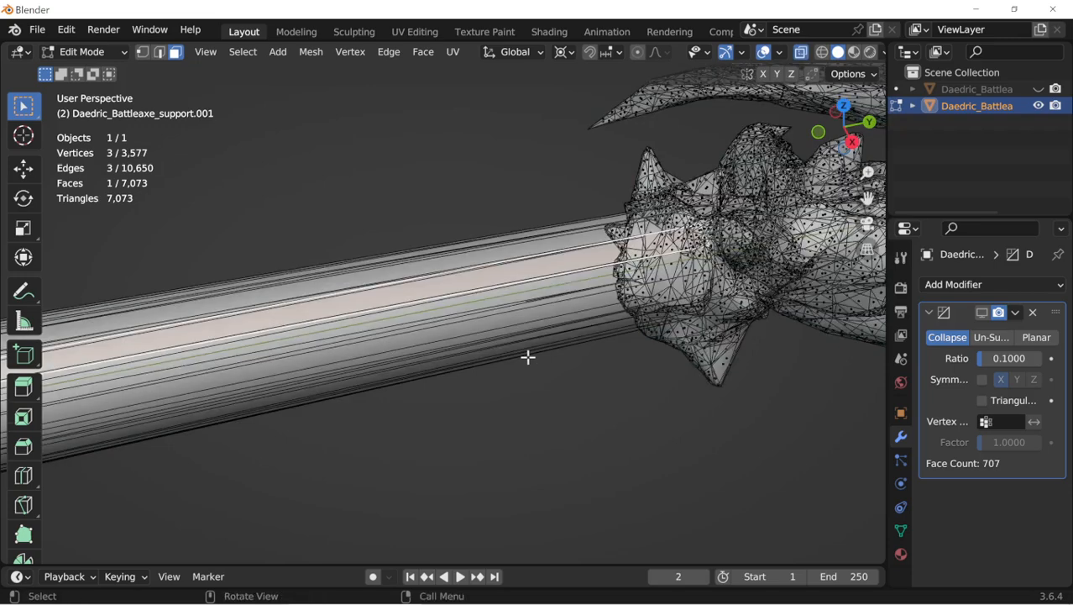
scroll(530, 357, "down", 4)
key("alt+z")
scroll(560, 346, "down", 3)
scroll(560, 347, "up", 2)
middle_click_drag(560, 347, 611, 334, "shift")
key("alt+z")
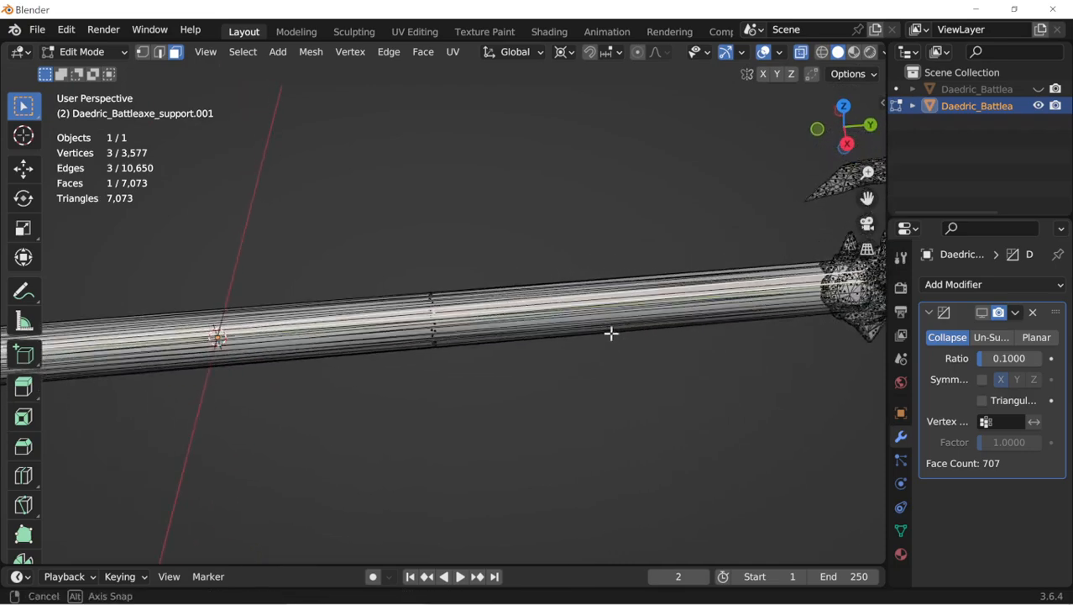
Step: Select the face loop around the handle shaft and extend the selection to all of the shaft's faces
middle_click_drag(426, 355, 360, 405)
left_click(424, 362, "alt")
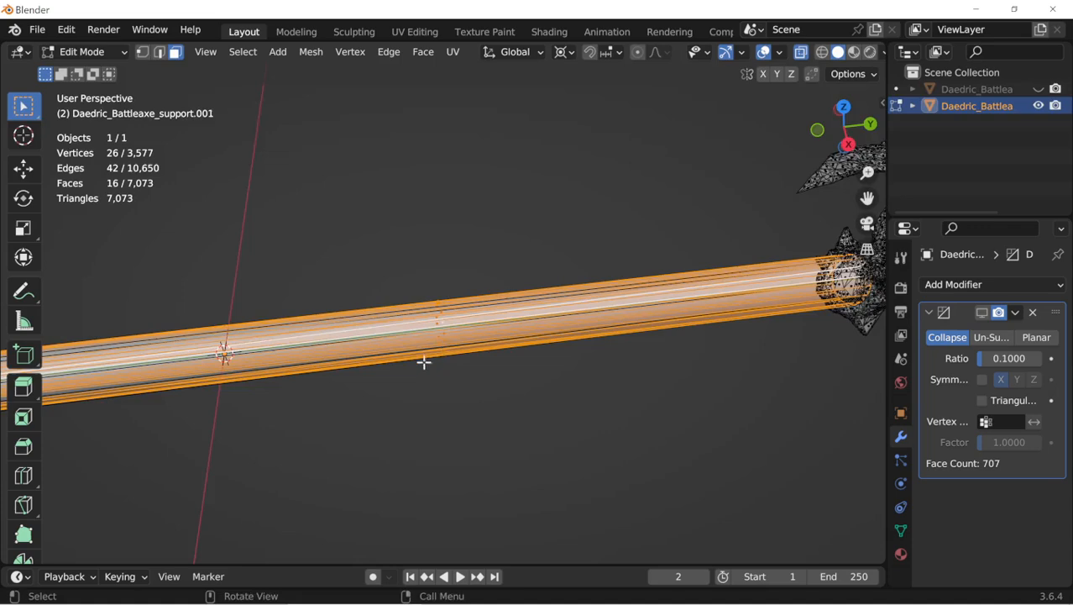
mouse_move(424, 362)
middle_mouse_down("shift")
mouse_move(882, 253)
mouse_move(570, 340)
middle_mouse_up("shift")
left_click_drag(400, 426, 592, 189, "shift")
middle_click_drag(683, 239, 506, 274)
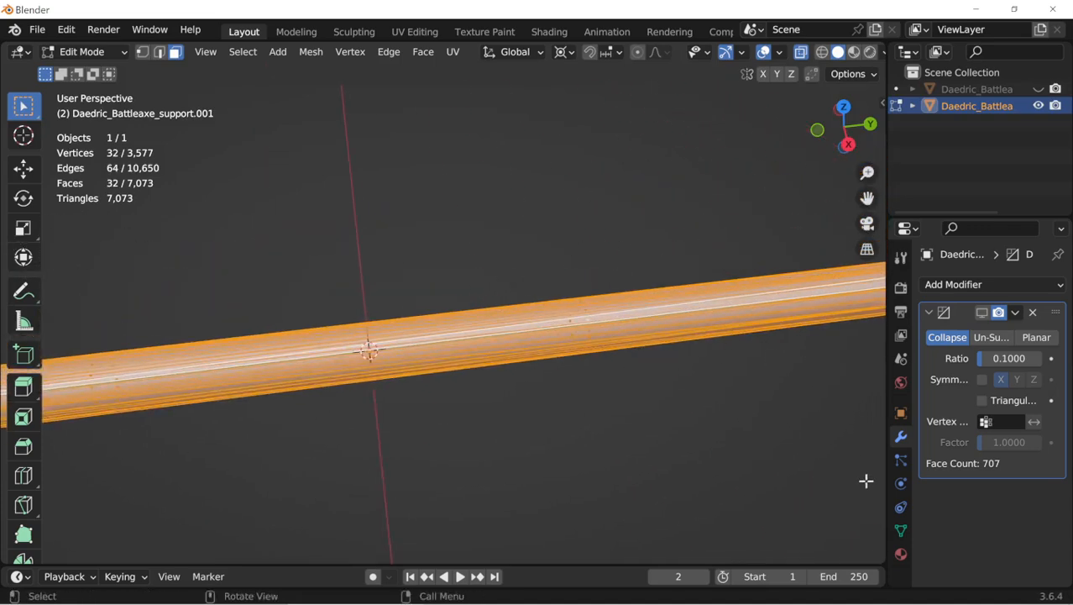
Step: Show the mesh's Object Data properties and invert the selection to the axe head and pommel
left_click(901, 530)
middle_click_drag(840, 437, 687, 405)
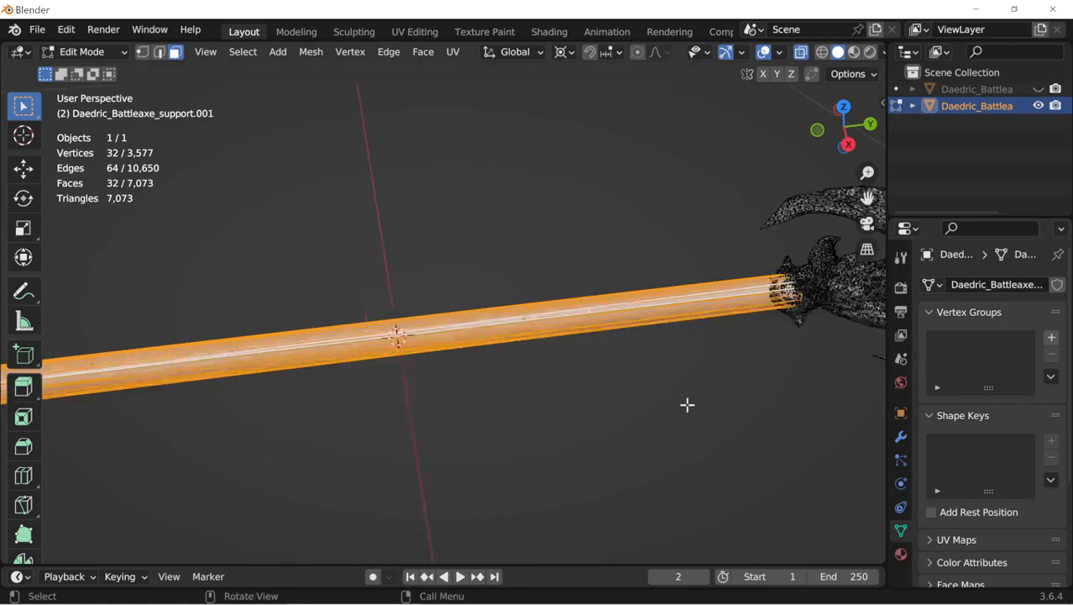
scroll(656, 396, "down", 3)
key("ctrl+i")
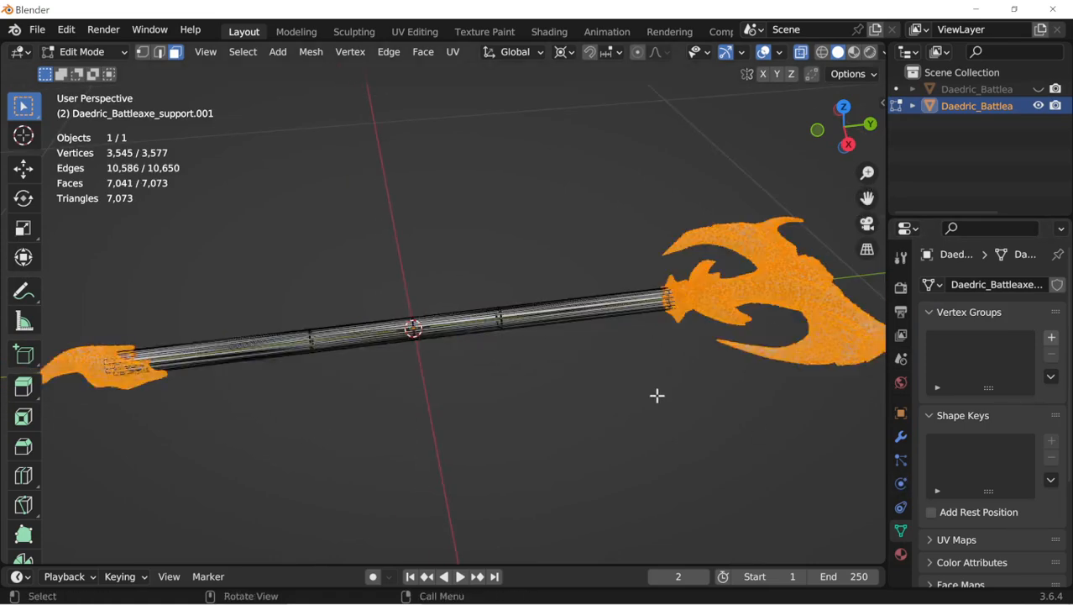
middle_click_drag(618, 357, 418, 363, "shift")
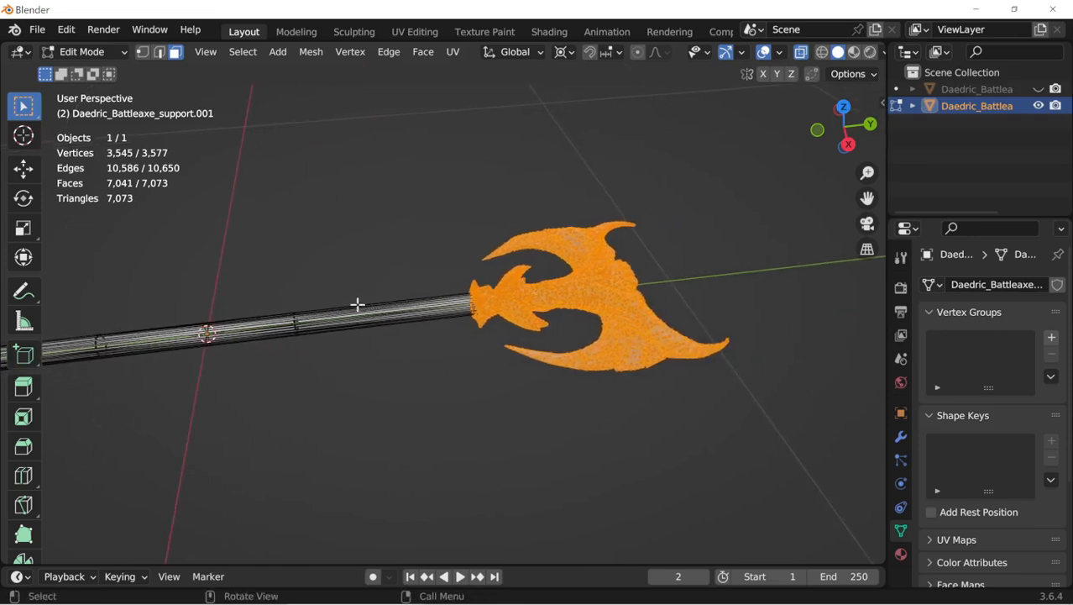
scroll(958, 489, "down", 5)
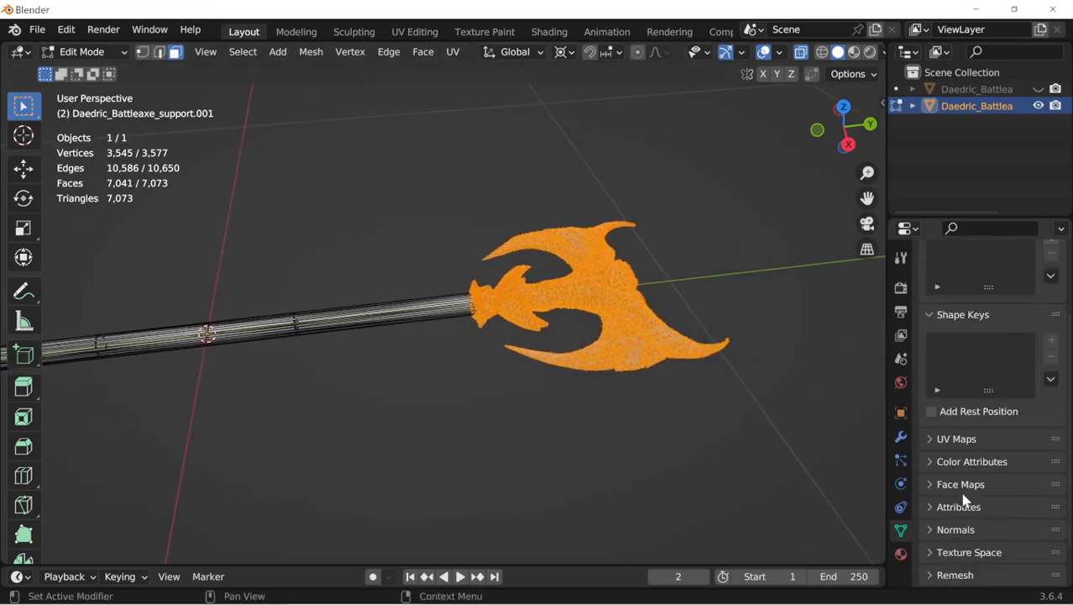
left_click(965, 552)
scroll(964, 545, "down", 3)
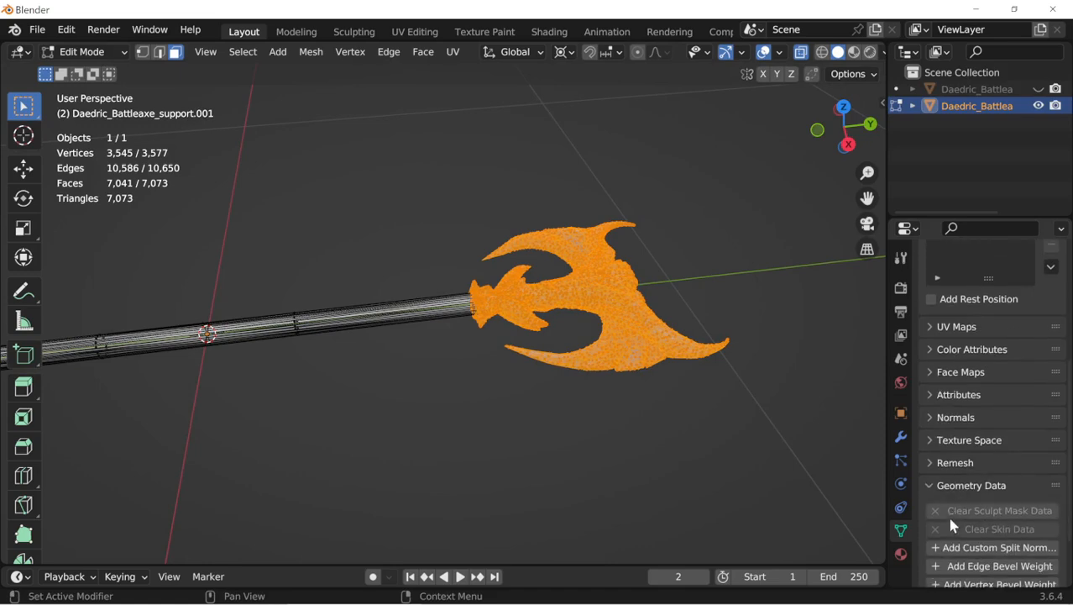
left_click(961, 492)
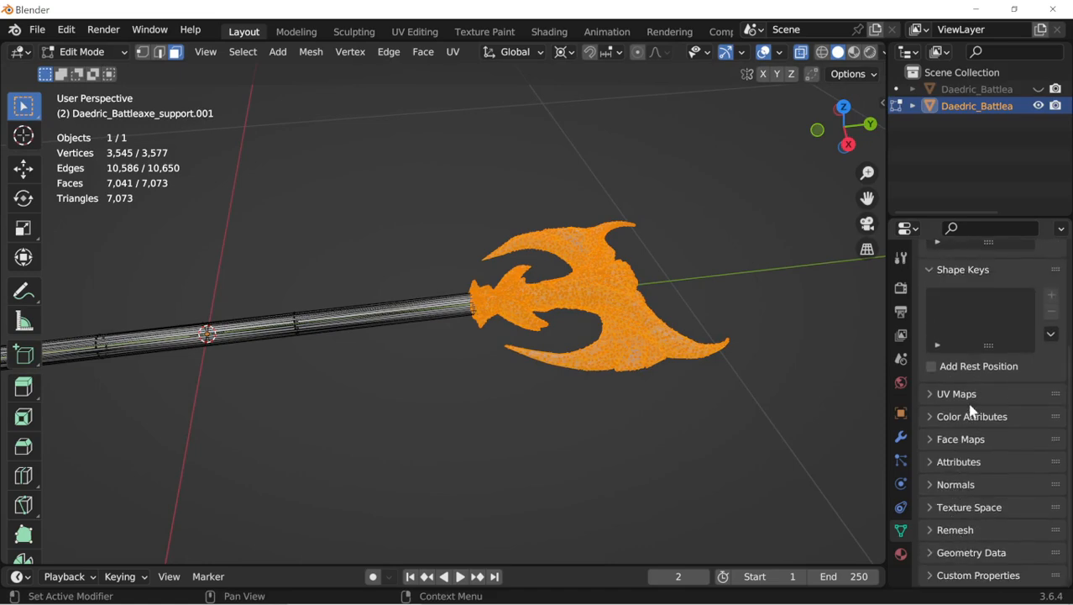
scroll(966, 521, "up", 5)
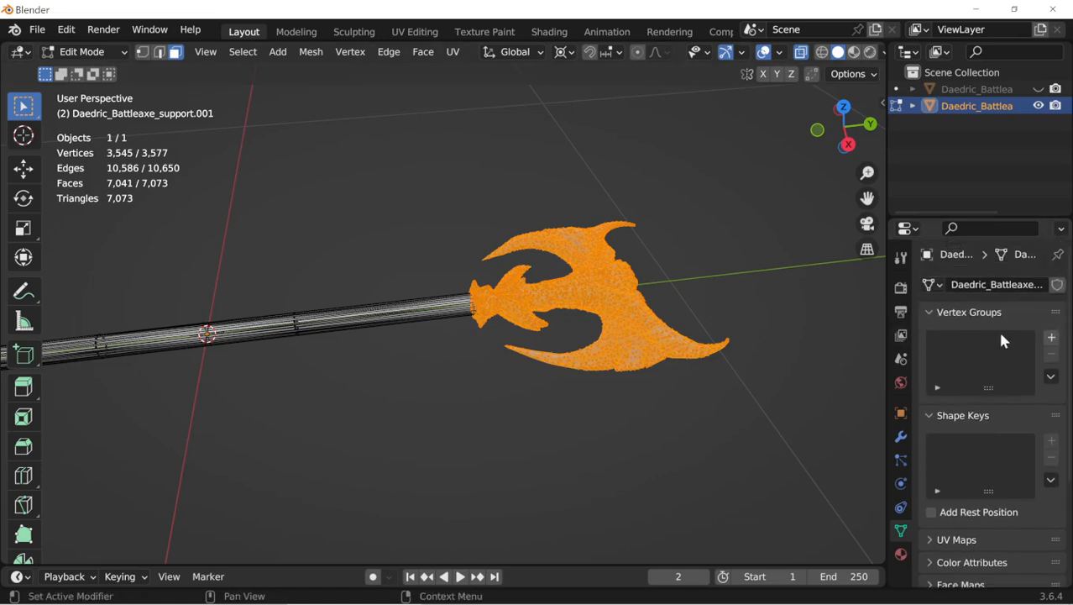
Step: Create a vertex group, assign the selected axe head and pommel faces to it, and return to Object Mode
left_click(1051, 337)
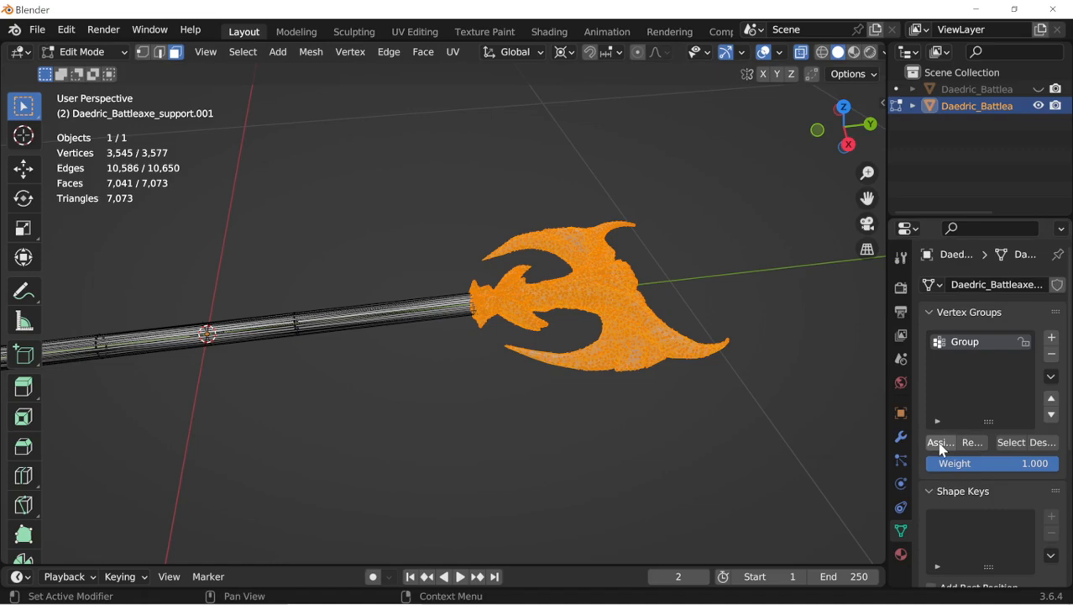
left_click(940, 445)
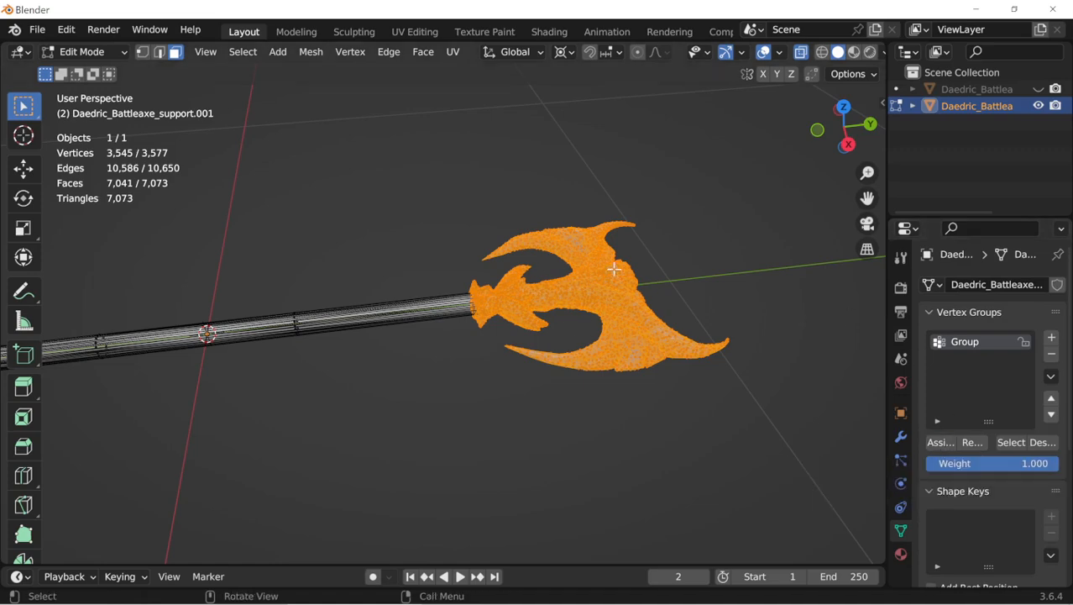
key("Tab")
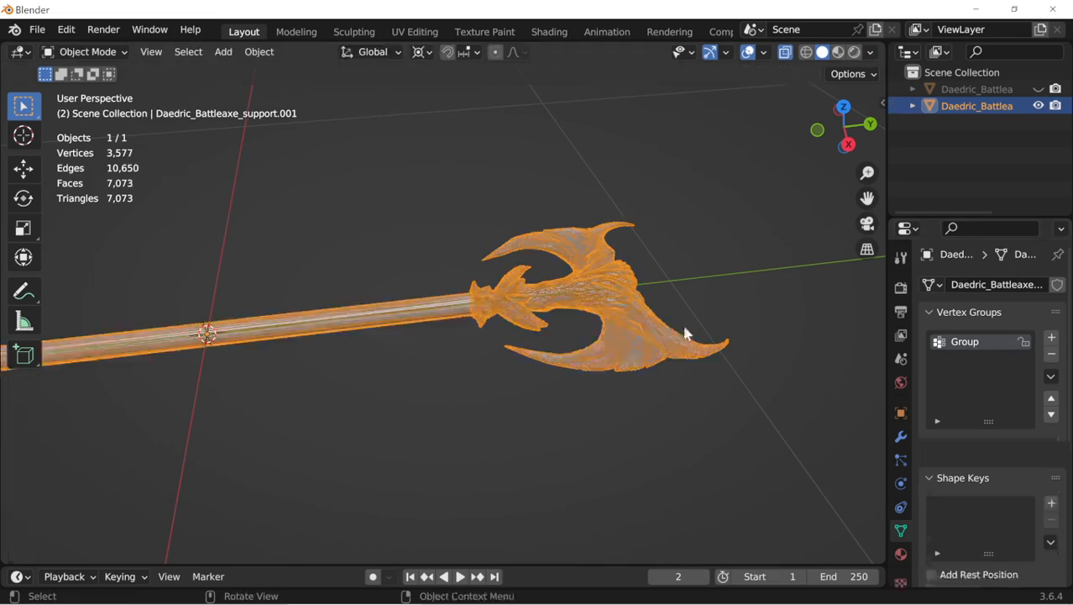
Step: Limit the duplicate's Decimate modifier to the vertex group named Group
left_click(901, 437)
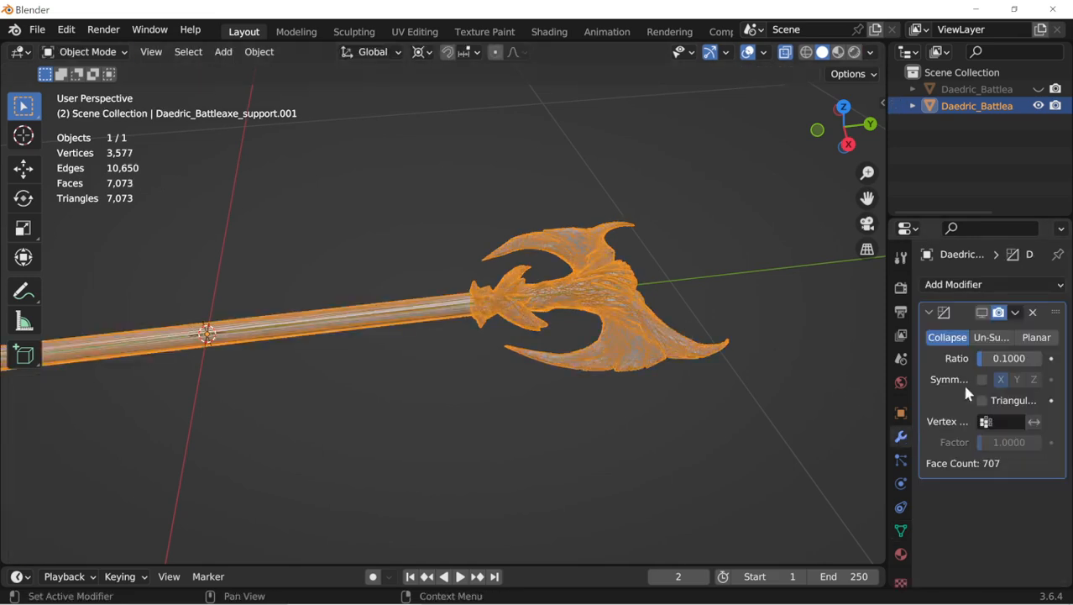
left_click(1011, 421)
left_click(958, 245)
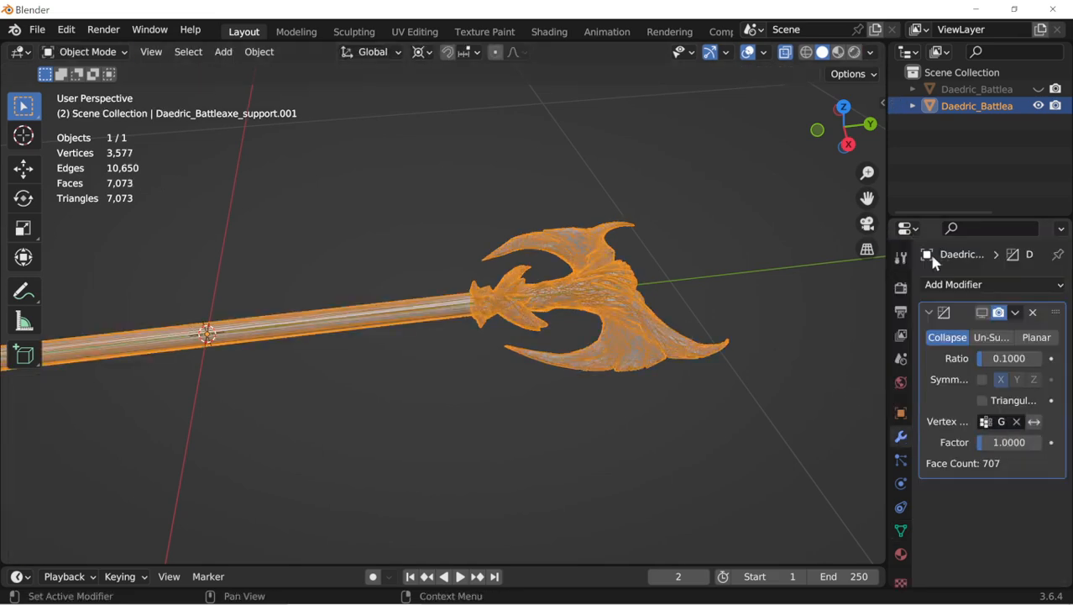
Step: Turn the Decimate modifier's viewport display back on and inspect where the handle meets the axe head
middle_click_drag(638, 313, 558, 271)
scroll(557, 271, "up", 4)
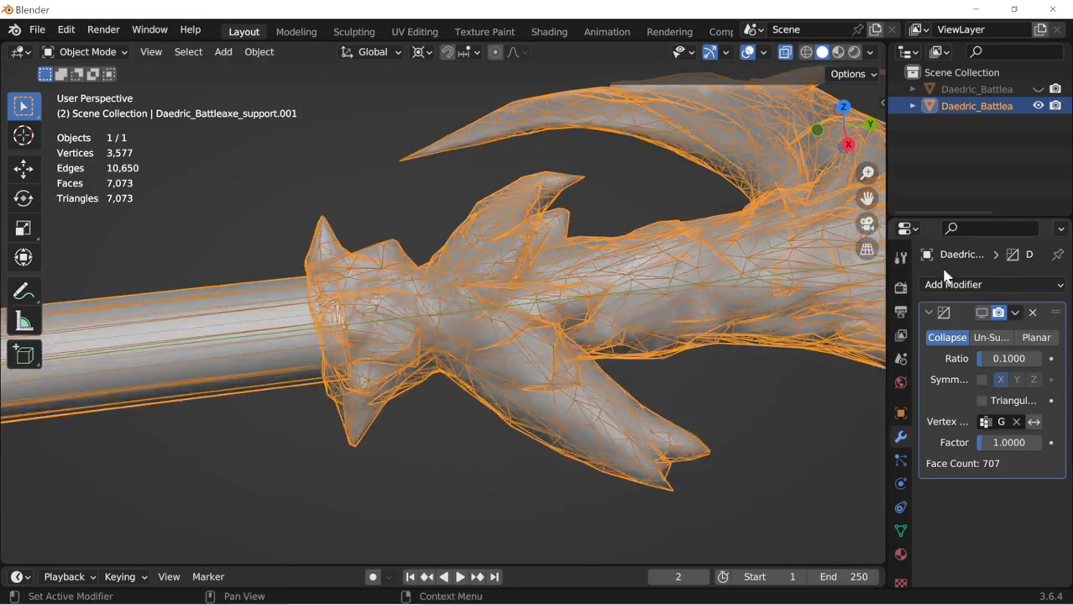
middle_click_drag(744, 333, 753, 363)
scroll(752, 363, "down", 3)
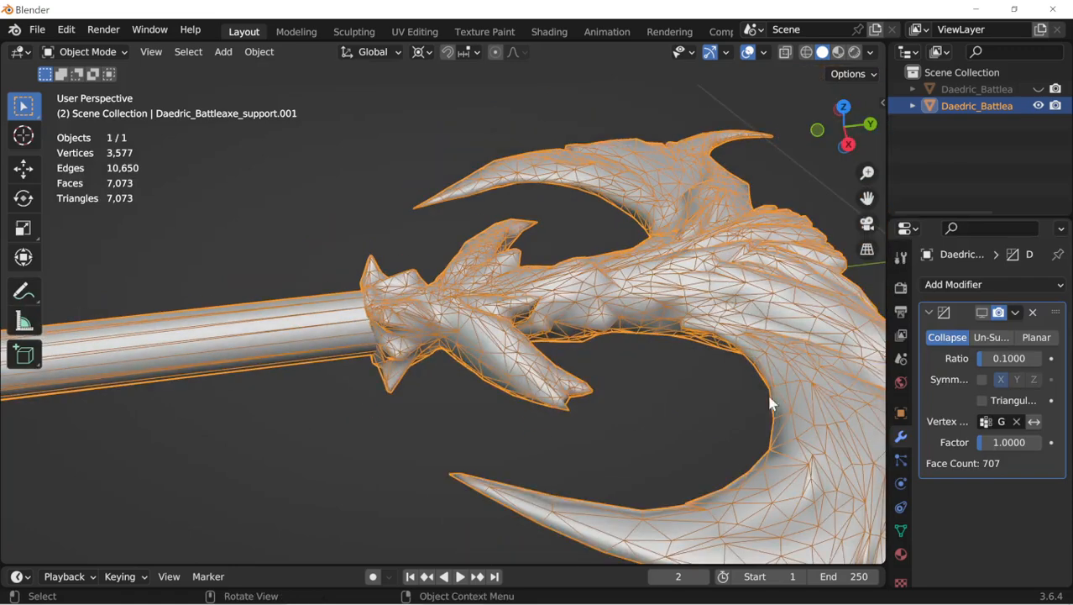
left_click(982, 313)
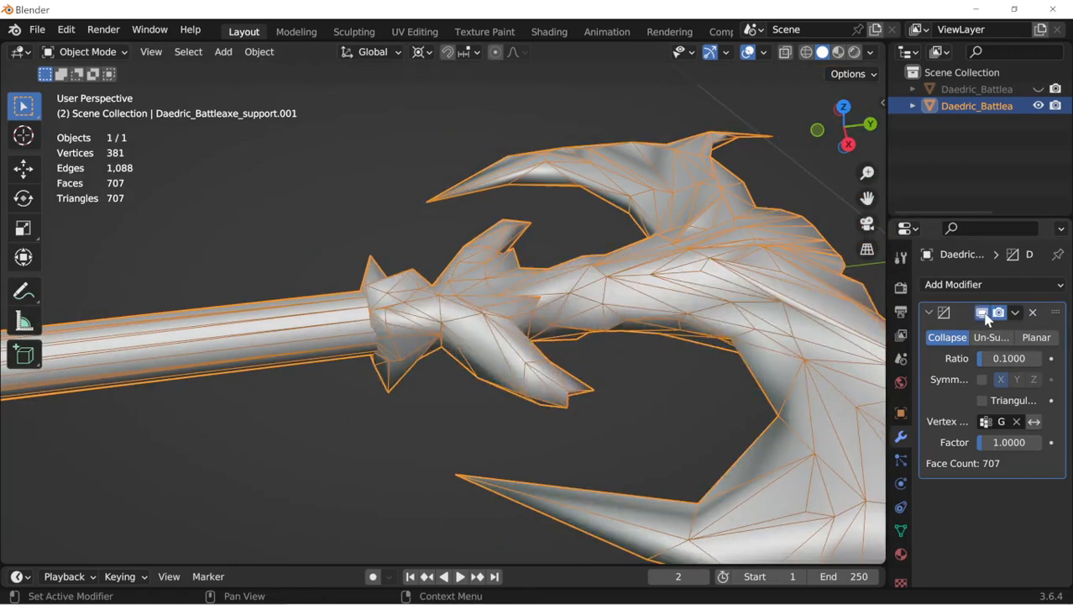
middle_click_drag(674, 346, 647, 353)
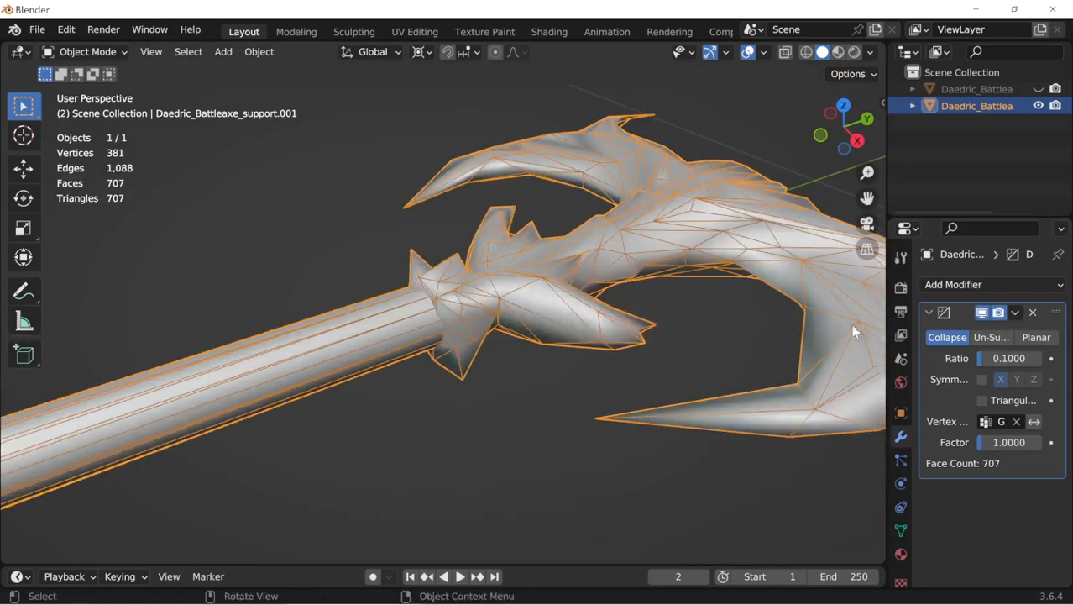
Step: Apply the Decimate modifier at a ratio of 0.1 and try inflating the whole duplicate with Shrink/Fatten
left_click(1015, 312)
left_click(991, 330)
key("Tab")
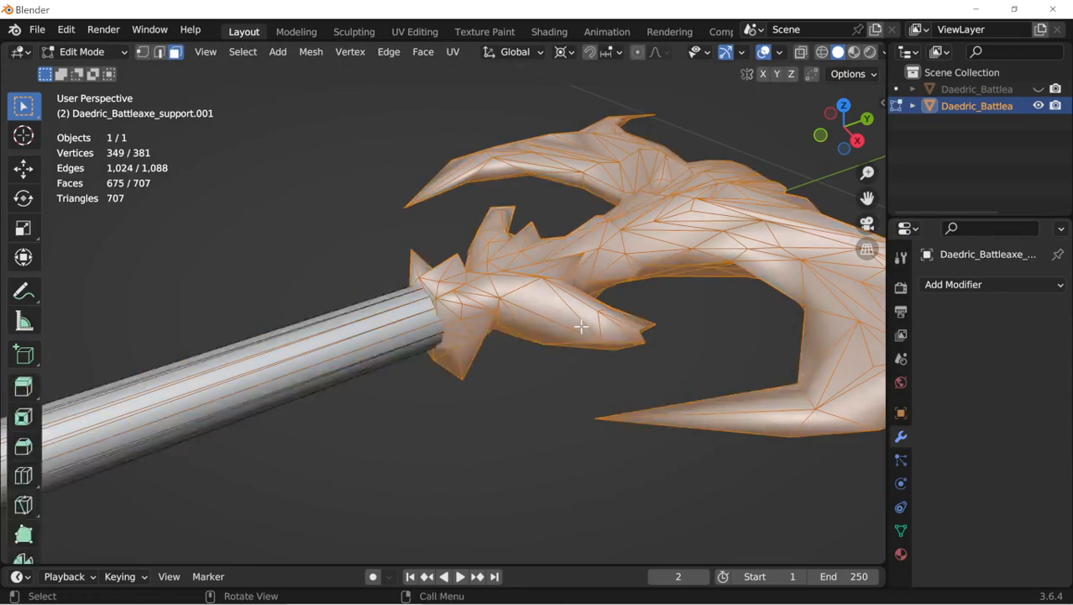
key("a")
key("alt+s")
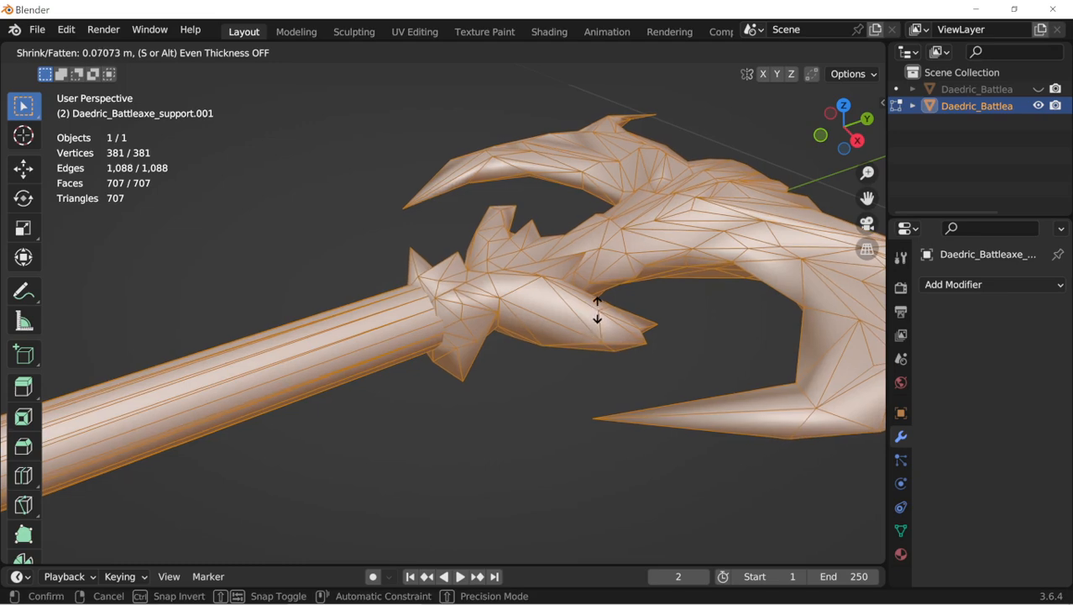
left_click(598, 317)
Step: Unhide the original battleaxe and undo the duplicate's inflation and the application of its Decimate modifier
left_click(1039, 89)
key("alt+s")
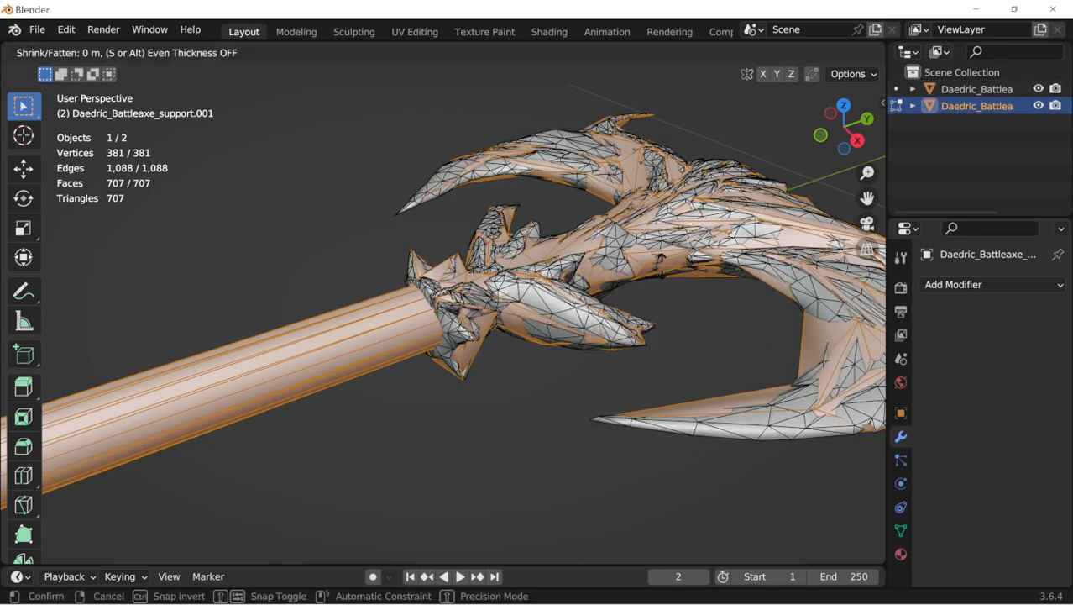
right_click(677, 167)
key("ctrl+z")
key("ctrl+z")
key("ctrl+z")
key("ctrl+z")
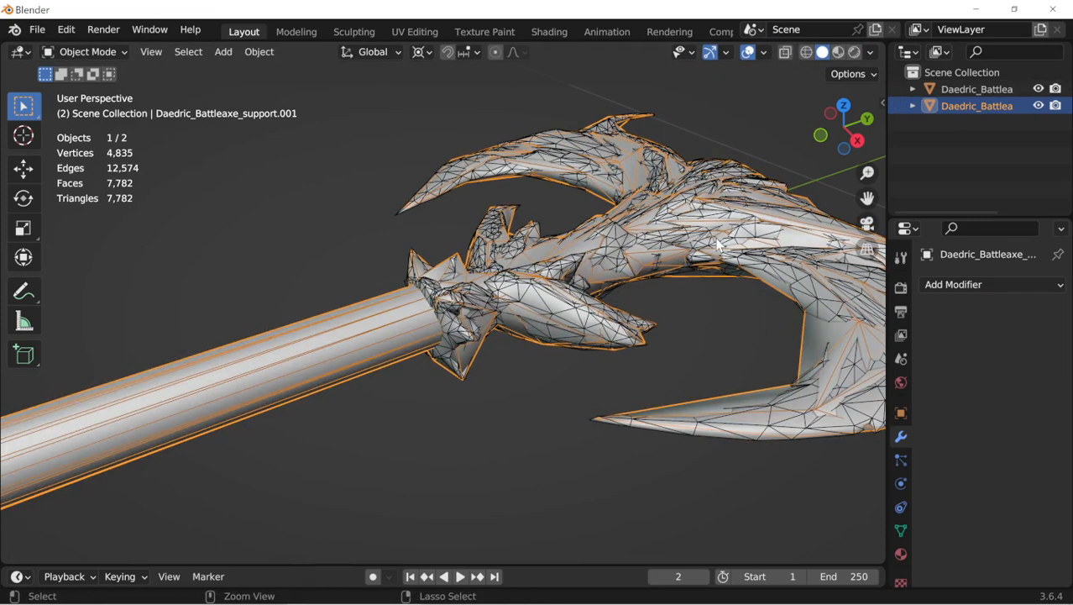
Step: Set the Decimate modifier's ratio to 0.12 and apply it to the duplicate
left_click(992, 361)
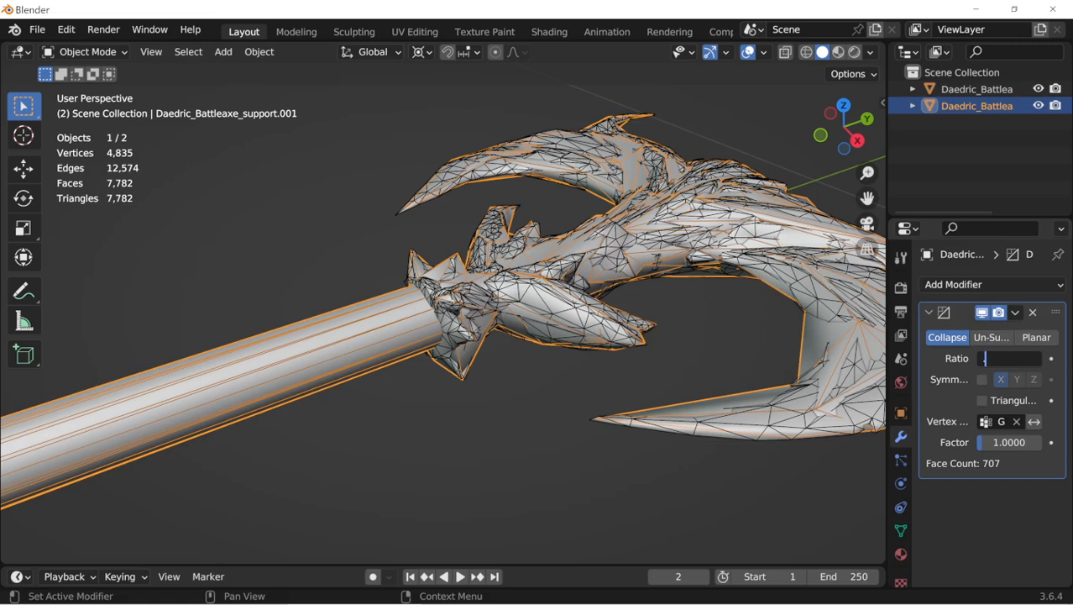
type(".12")
key("Return")
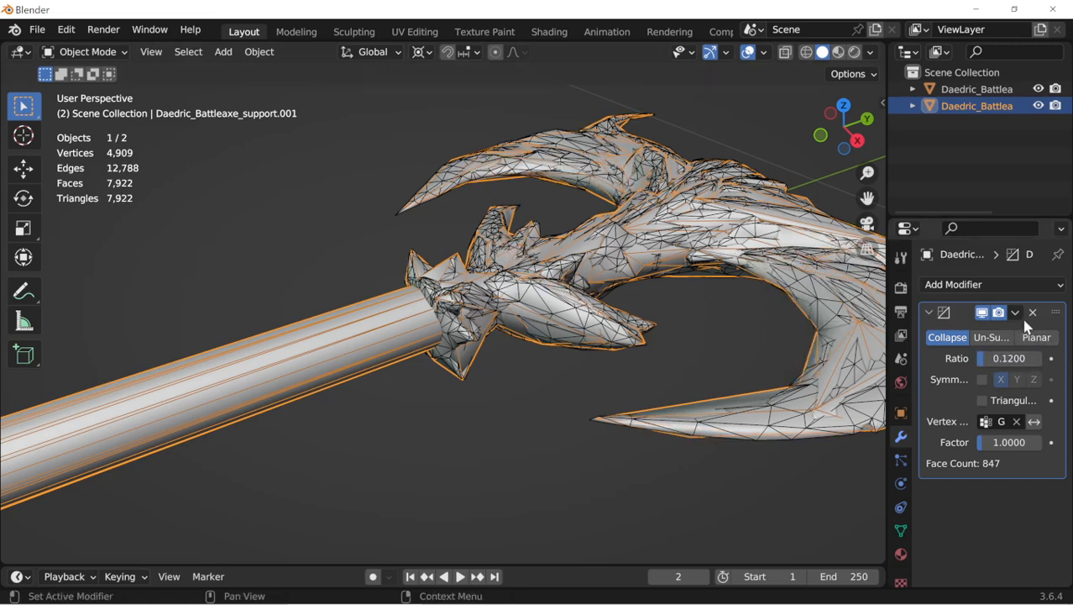
left_click(1014, 312)
left_click(999, 333)
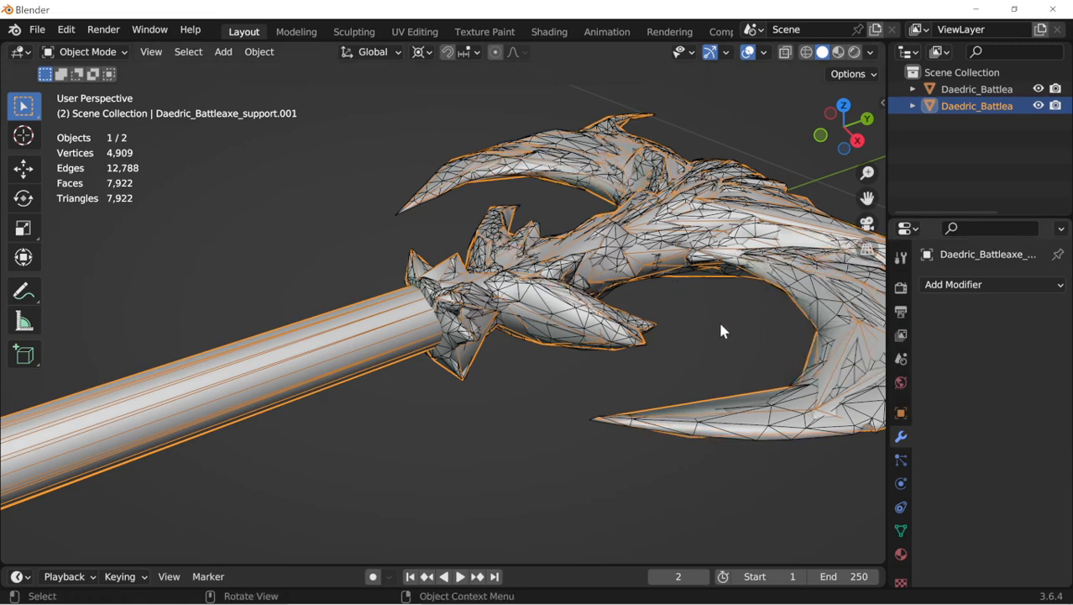
Step: Inflate all of the duplicate's faces with Shrink/Fatten until they cover nearly all of the original battleaxe, and return to Object Mode
key("Tab")
key("a")
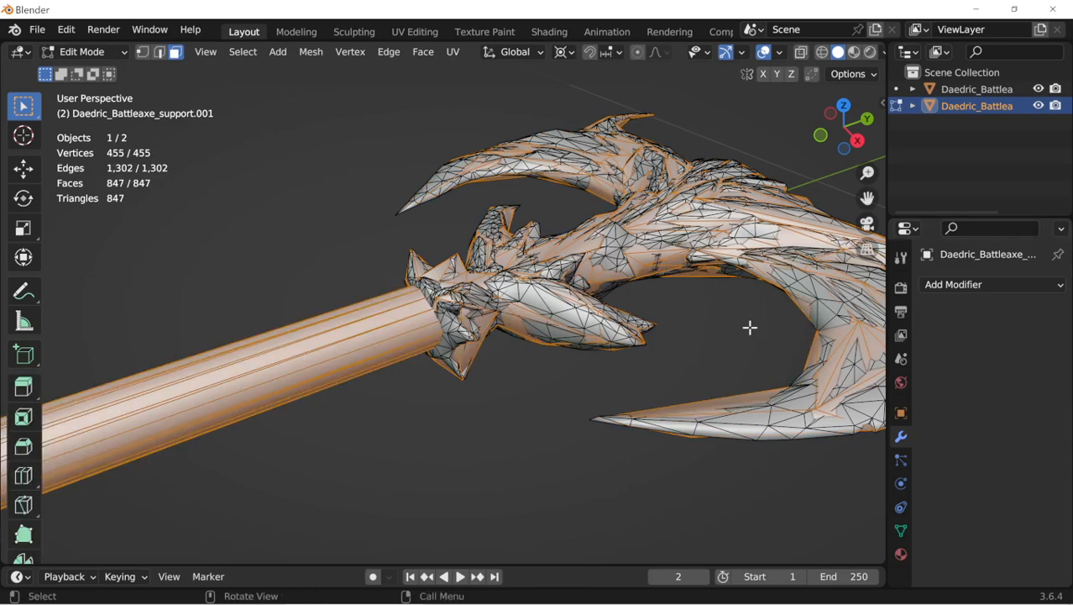
key("alt+s")
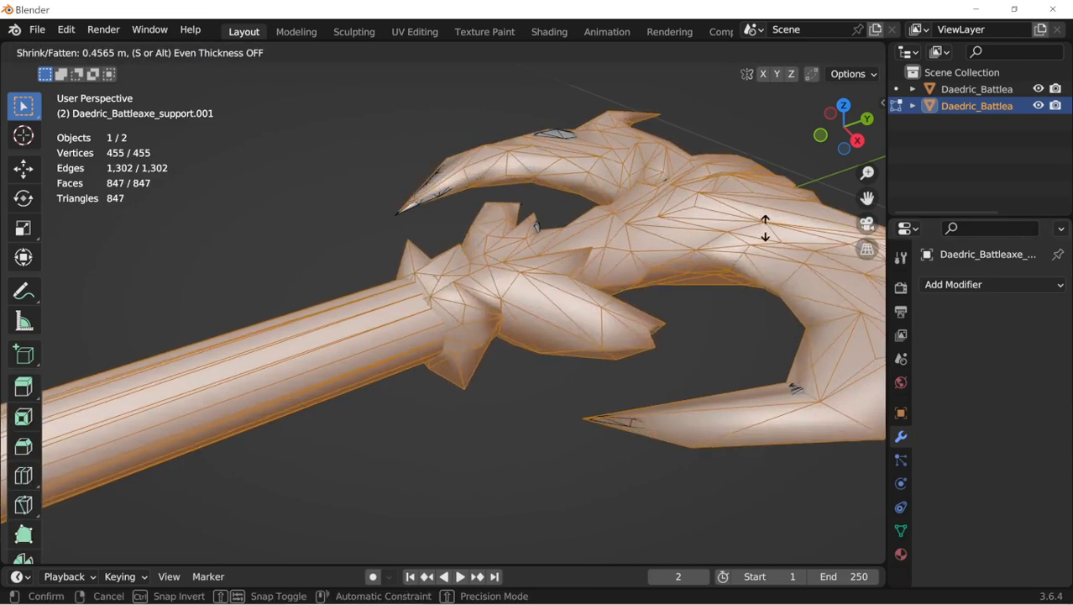
left_click(771, 195)
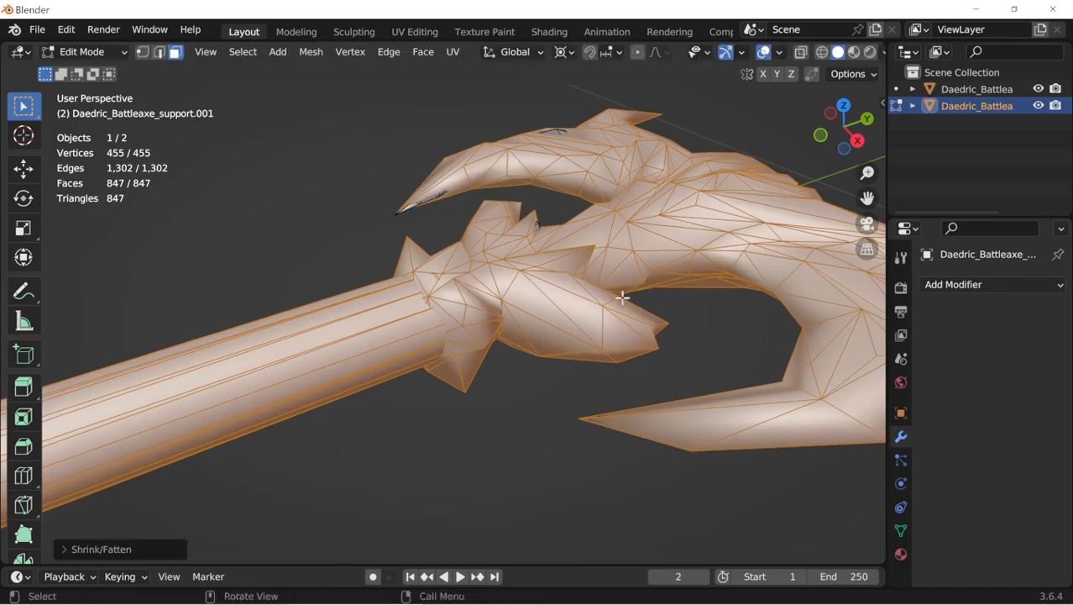
key("Tab")
Step: Check the inflated duplicate's coverage around the axe head, rename it fx and hide it
middle_click_drag(623, 297, 620, 385)
scroll(702, 320, "down", 6)
scroll(619, 369, "up", 4)
middle_click_drag(644, 265, 824, 135)
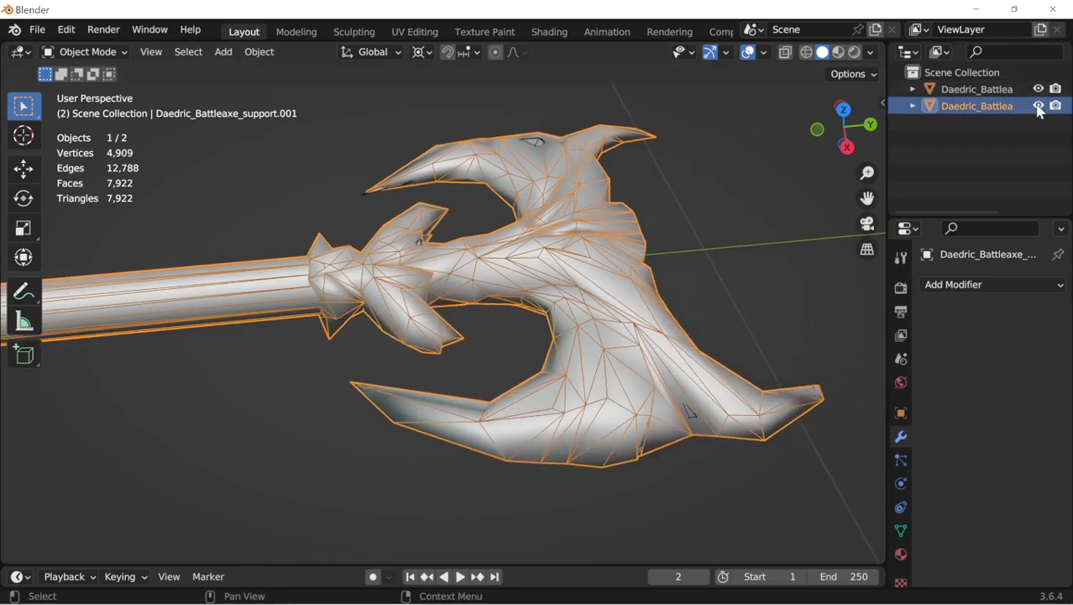
double_click(1011, 106)
type("fx")
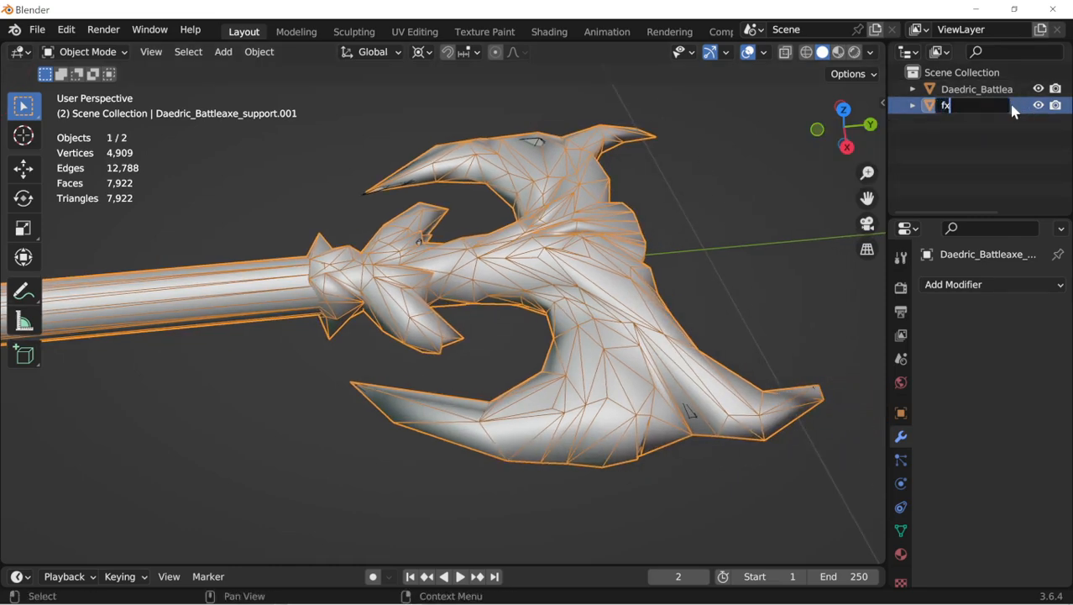
key("Return")
left_click(1038, 106)
Step: Look over the original battleaxe from the axe head down to the pommel
middle_click_drag(378, 343, 403, 331)
left_click(550, 235)
middle_click_drag(504, 300, 433, 380)
left_click(498, 460)
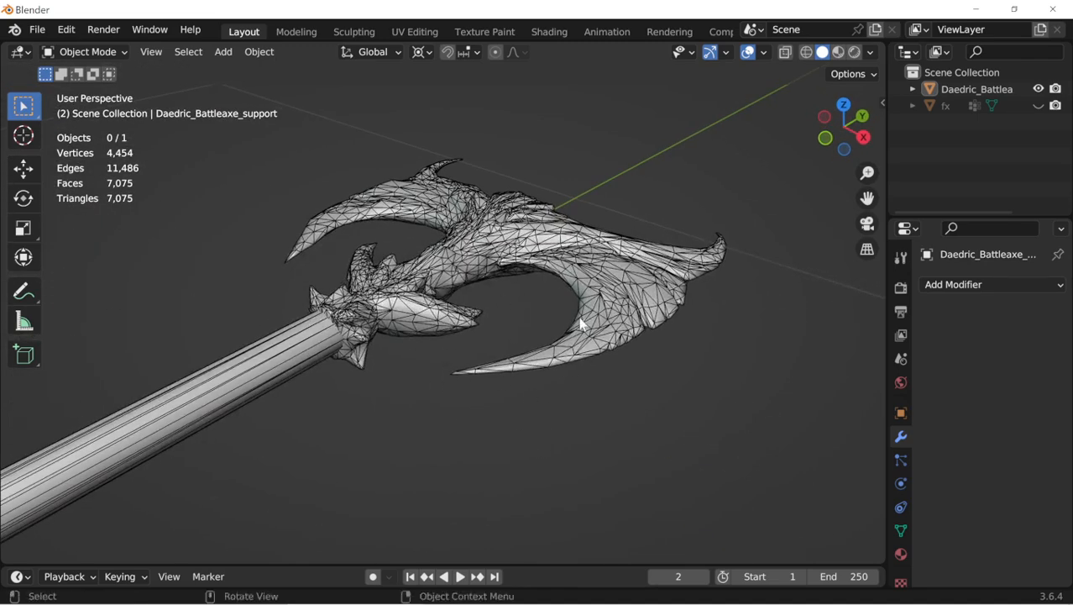
middle_click_drag(498, 281, 660, 221)
scroll(660, 222, "down", 4)
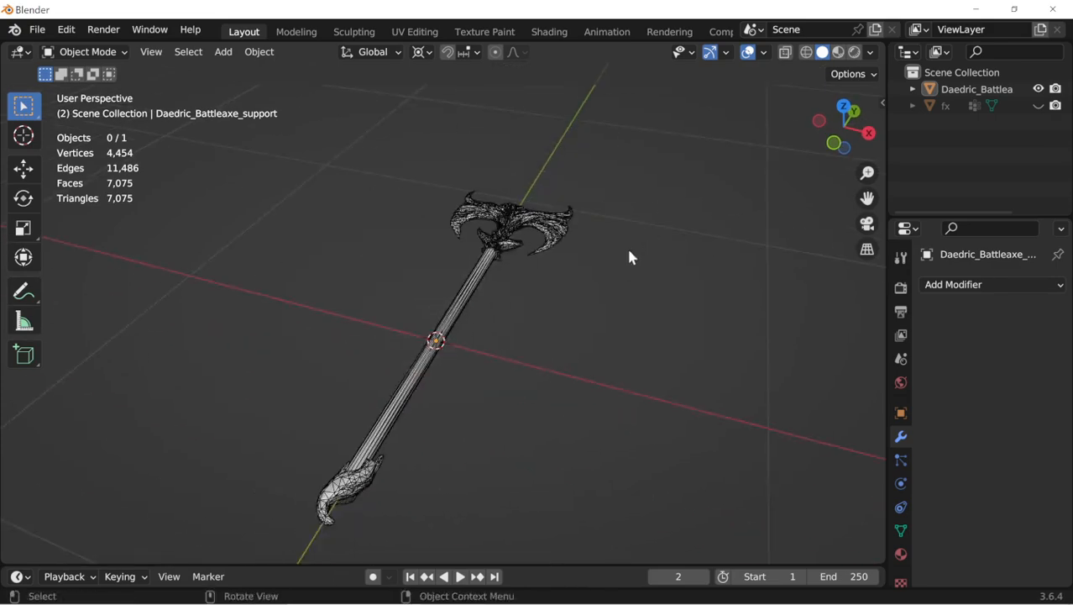
middle_click_drag(630, 256, 479, 335)
middle_click_drag(556, 340, 561, 322)
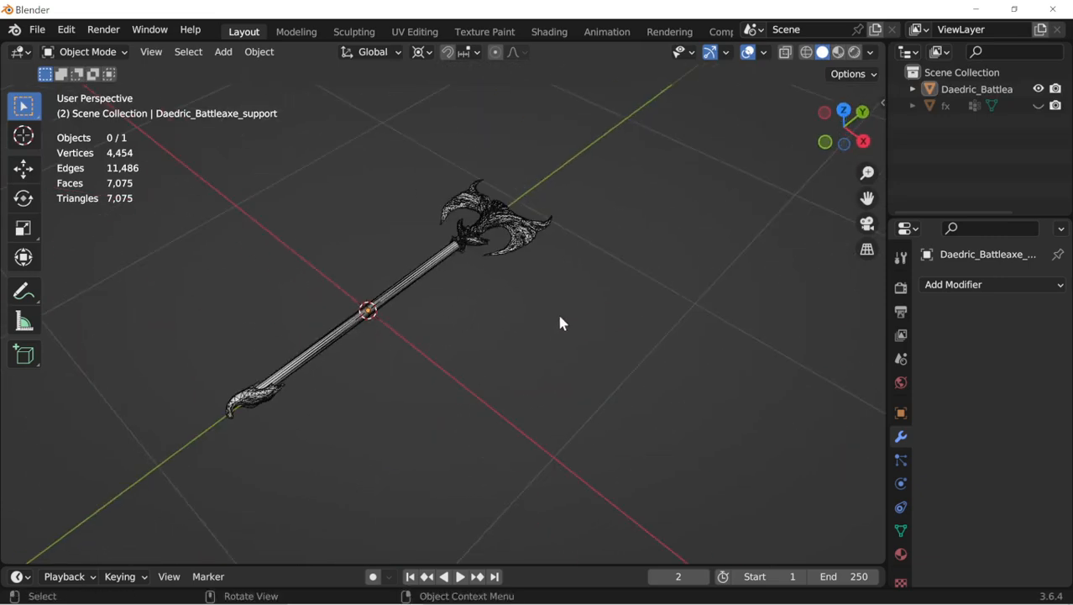
Step: Add a plane mesh and scale it down in Edit Mode to a small square around the middle of the handle
key("shift+a")
mouse_move(561, 254)
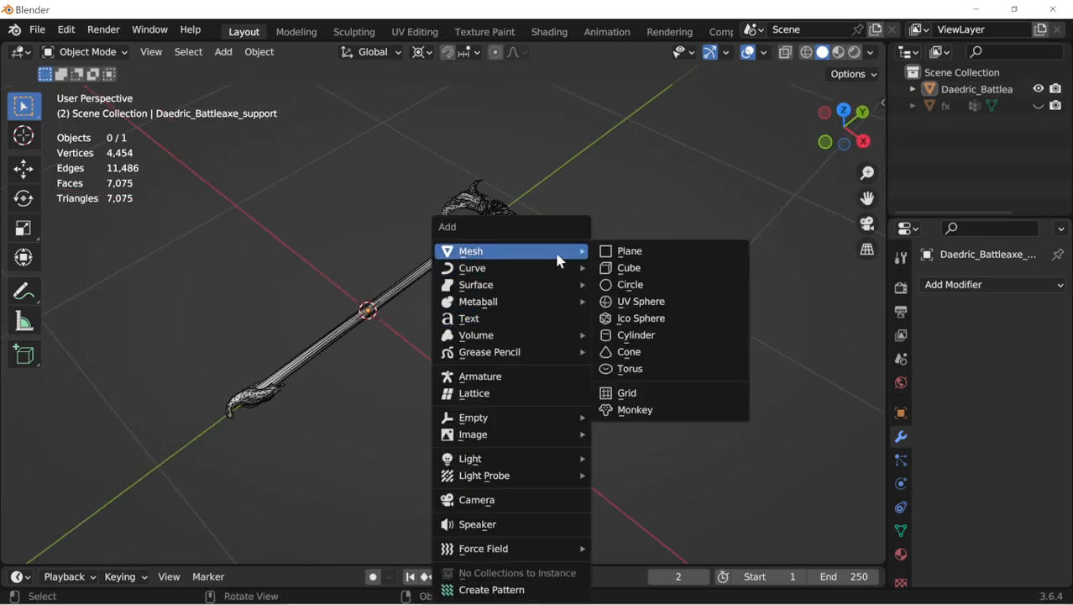
left_click(654, 254)
middle_click_drag(653, 258, 715, 373)
key("Tab")
key("s")
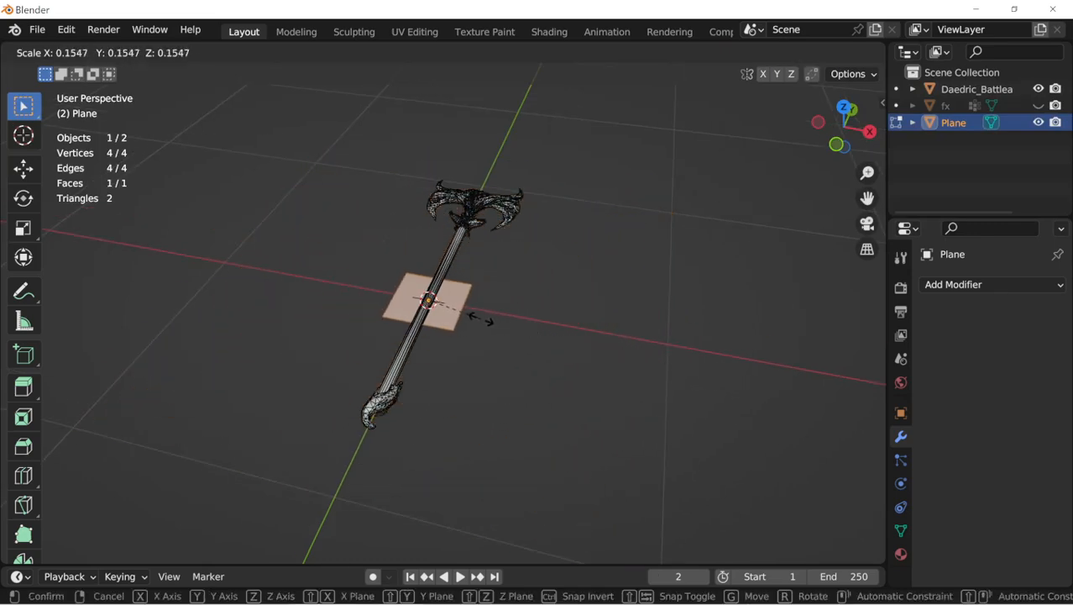
left_click(467, 311)
Step: Switch to the top view and vertex selection mode, and select all four of the plane's vertices
scroll(486, 318, "up", 5)
middle_click_drag(500, 338, 506, 381)
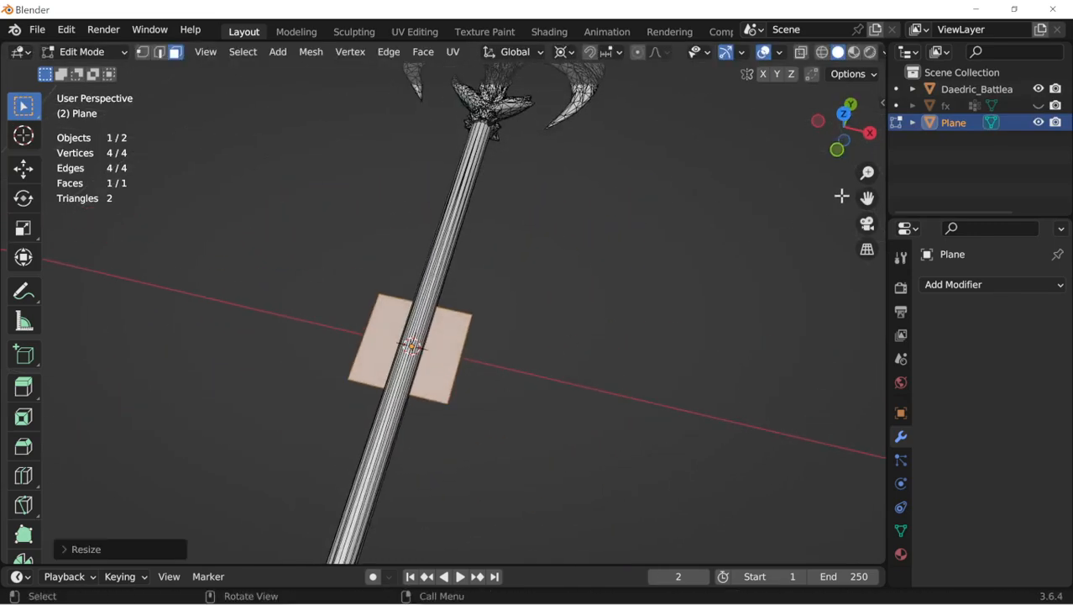
left_click(837, 116)
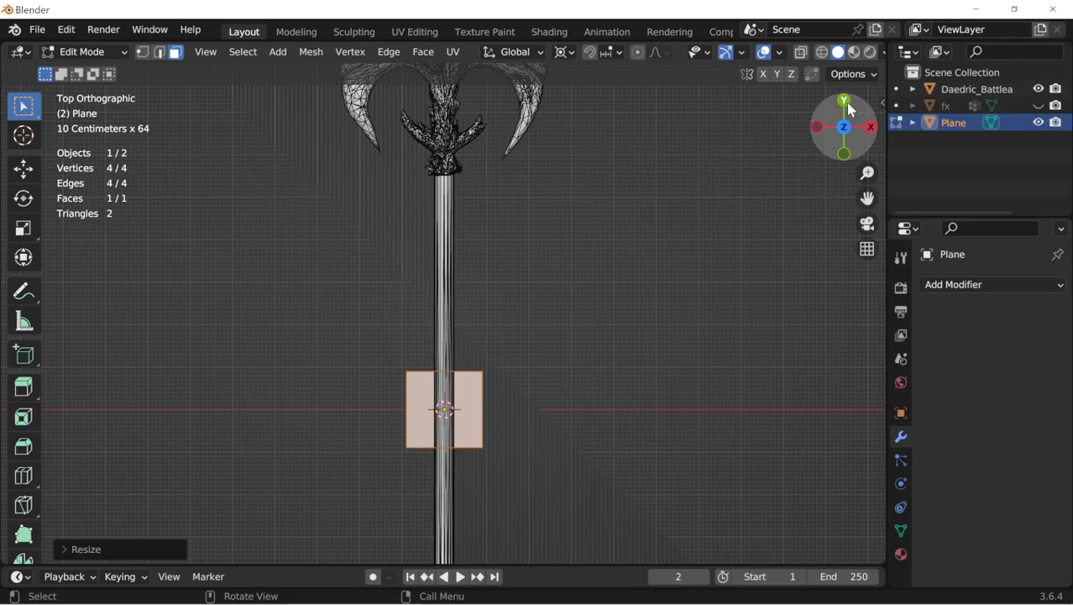
middle_click_drag(594, 222, 620, 143, "shift")
scroll(586, 231, "down", 3)
middle_click_drag(559, 329, 521, 244, "shift")
scroll(524, 248, "up", 3)
key("1")
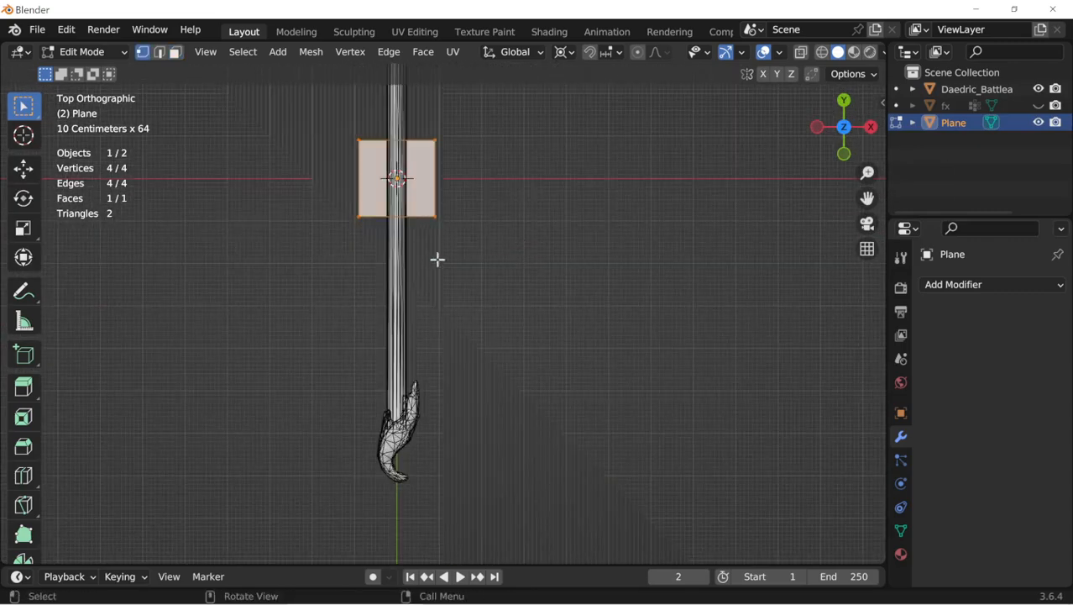
left_click_drag(235, 273, 510, 198)
middle_click_drag(554, 203, 583, 274, "shift")
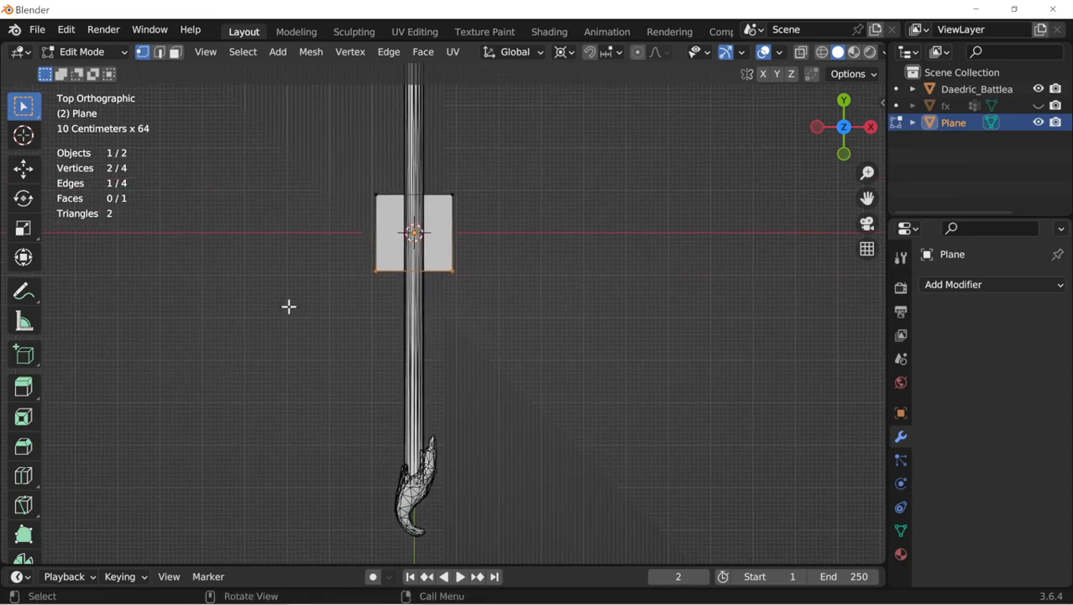
left_click_drag(230, 328, 586, 147)
Step: Try scaling the plane's vertices along the X axis and uniformly
key("s")
key("x")
right_click(654, 242)
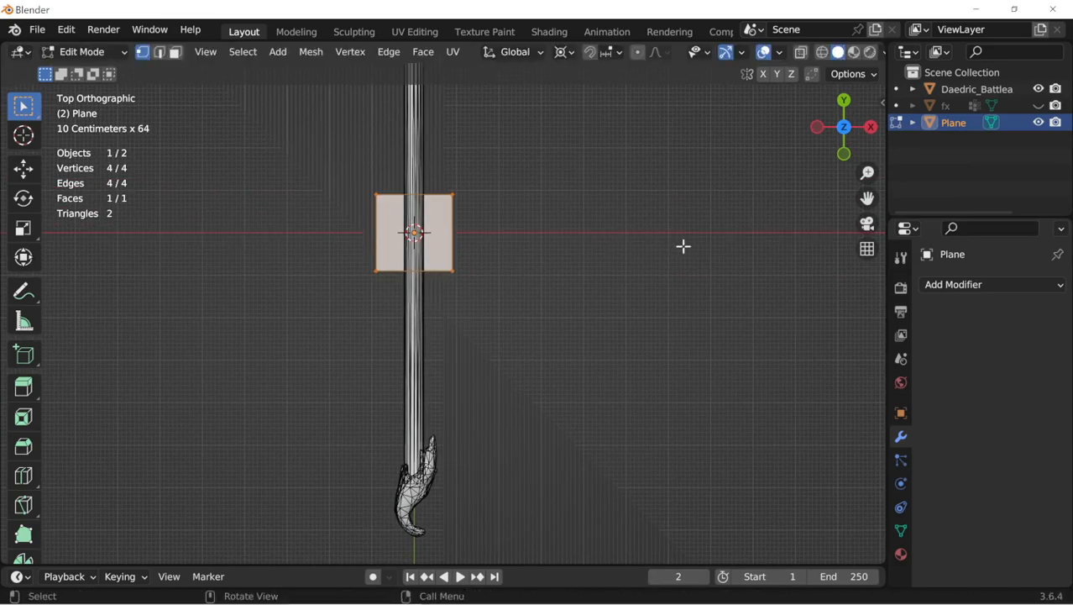
key("s")
right_click(637, 230)
Step: Try scaling the plane's vertices along the X, Y and Z axes in turn, and again uniformly
key("s")
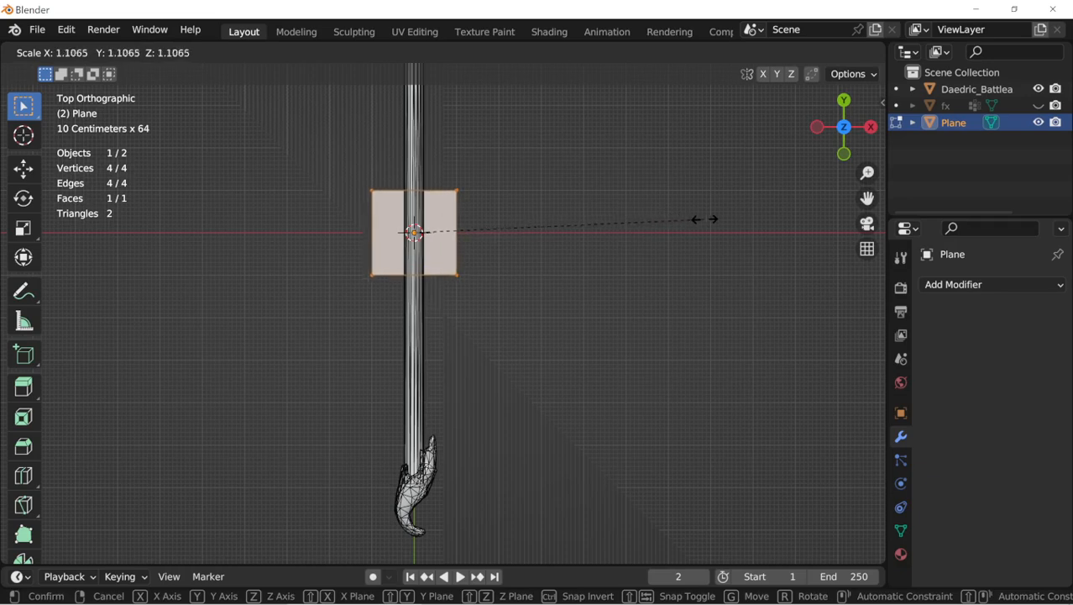
key("x")
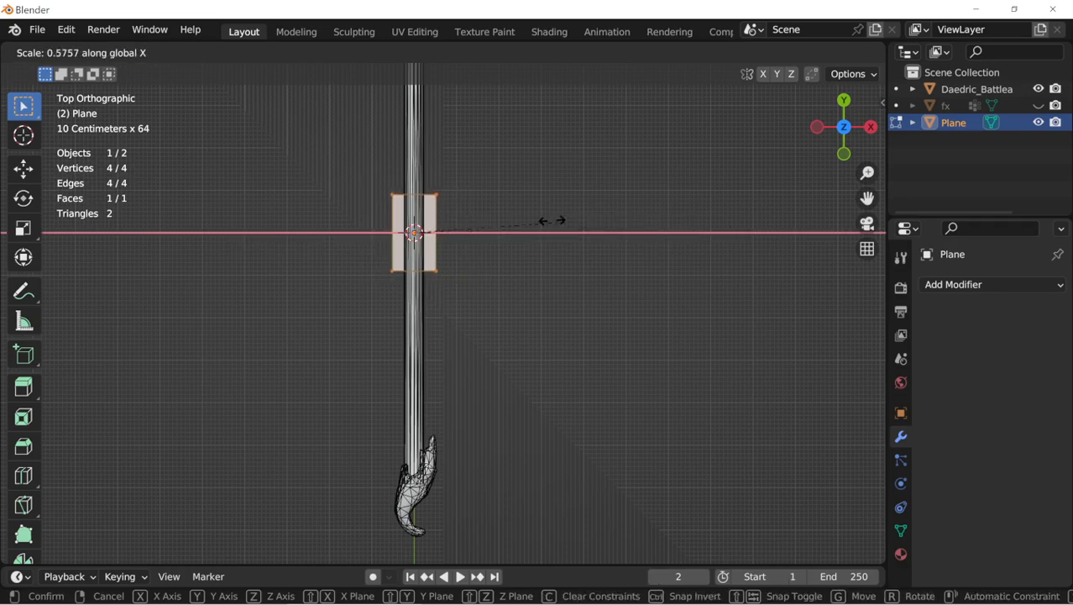
key("y")
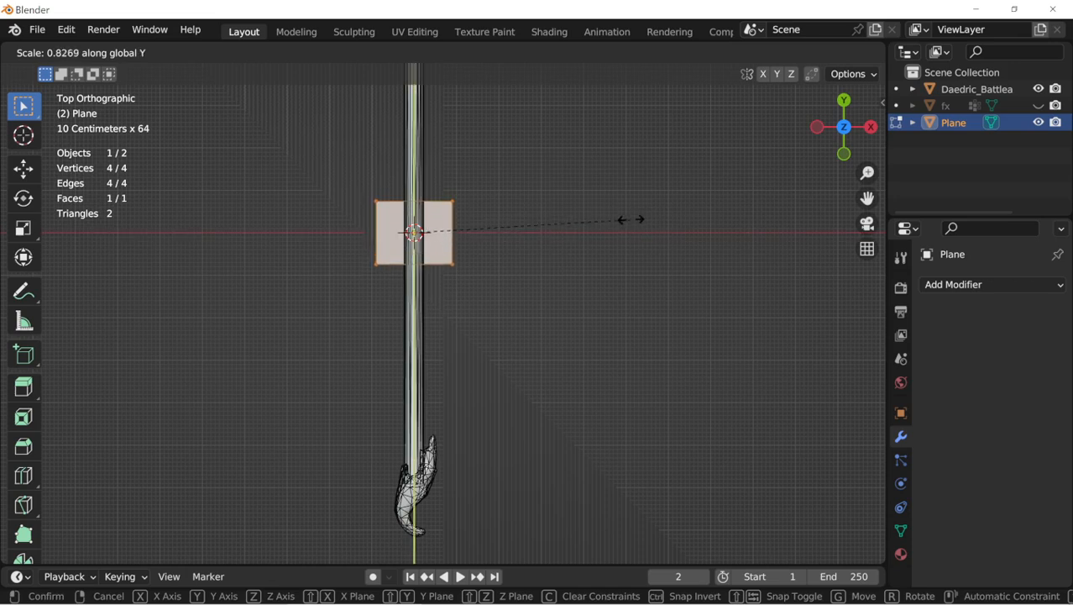
key("z")
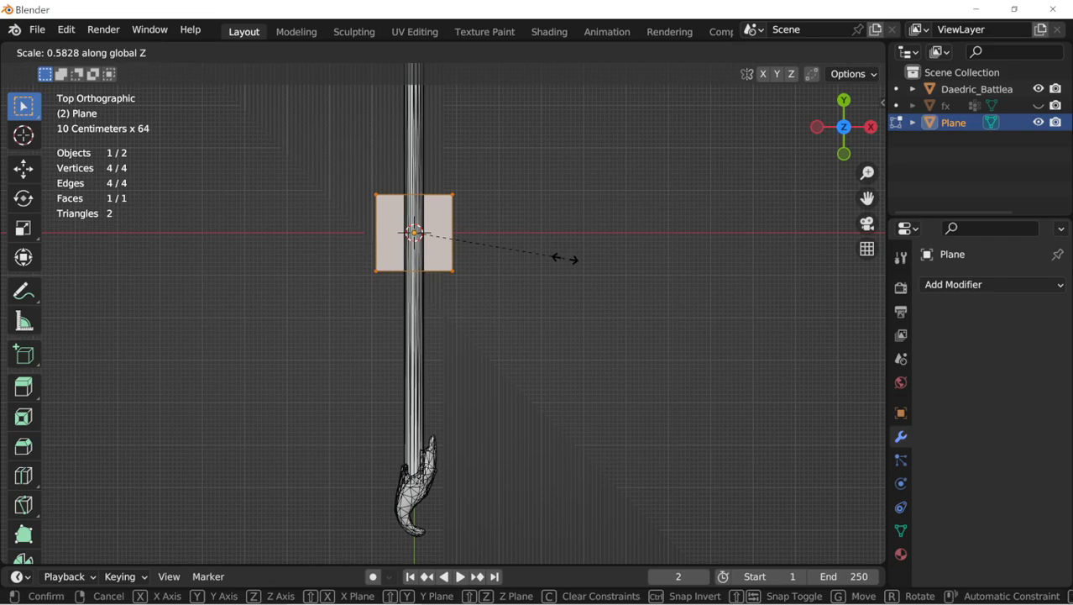
key("Escape")
key("s")
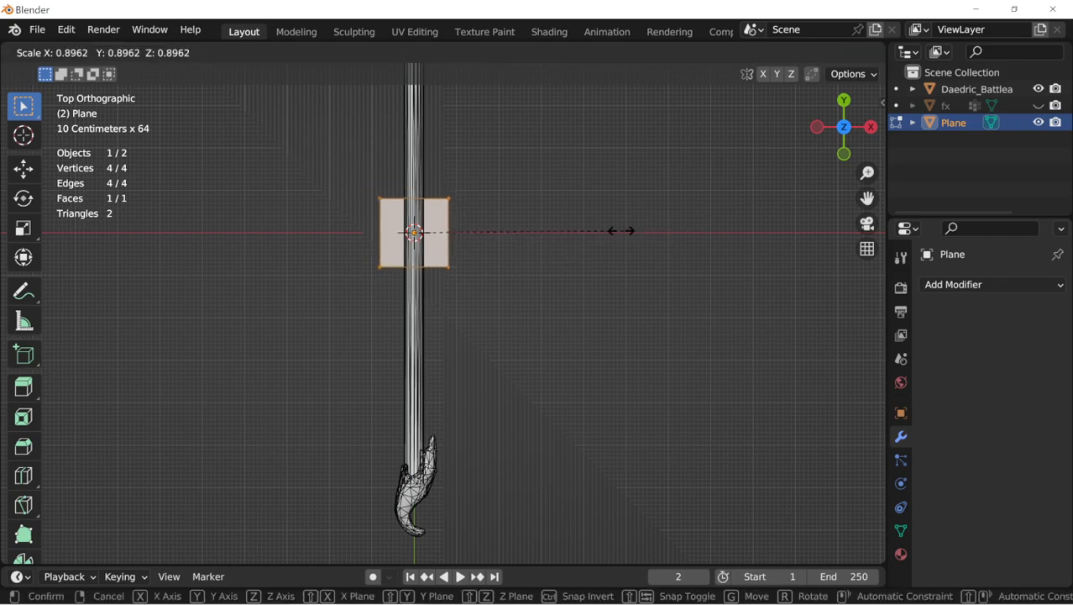
left_click(597, 233)
Step: Try scaling the whole battleaxe mesh in Edit Mode with the Z axis locked, at two different view distances
middle_click_drag(597, 232, 528, 319)
left_click(500, 249)
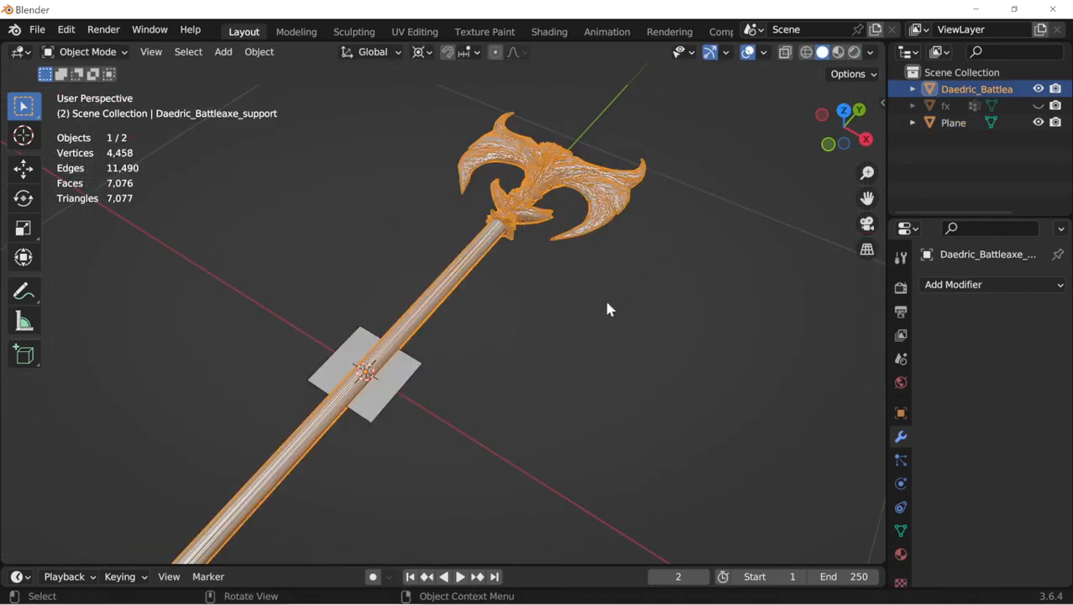
key("Tab")
key("s")
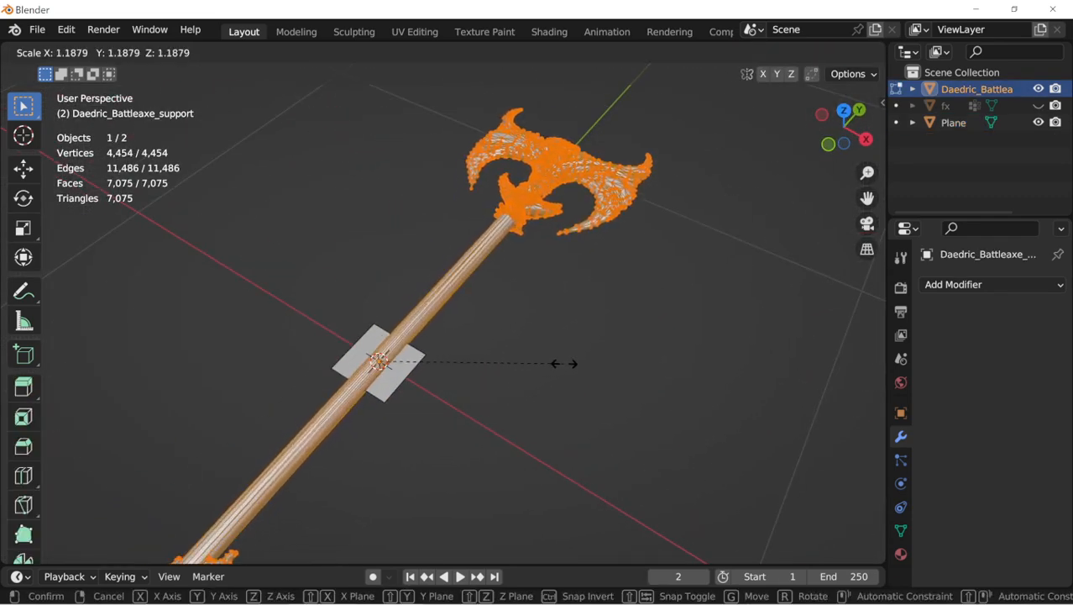
key("shift+z")
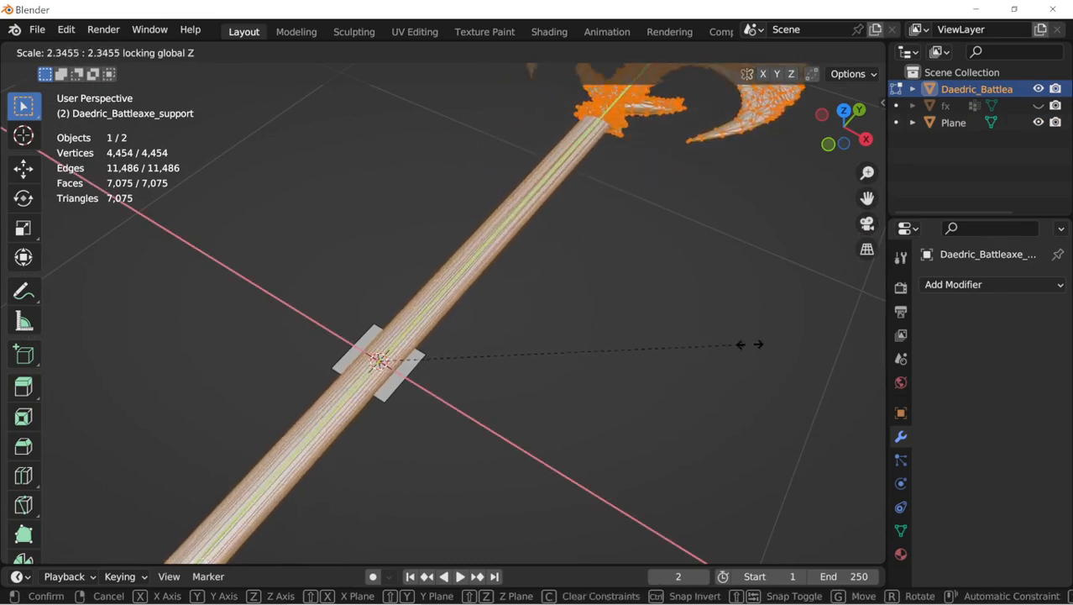
right_click(716, 348)
middle_click_drag(716, 349, 699, 336)
key("s")
key("shift+z")
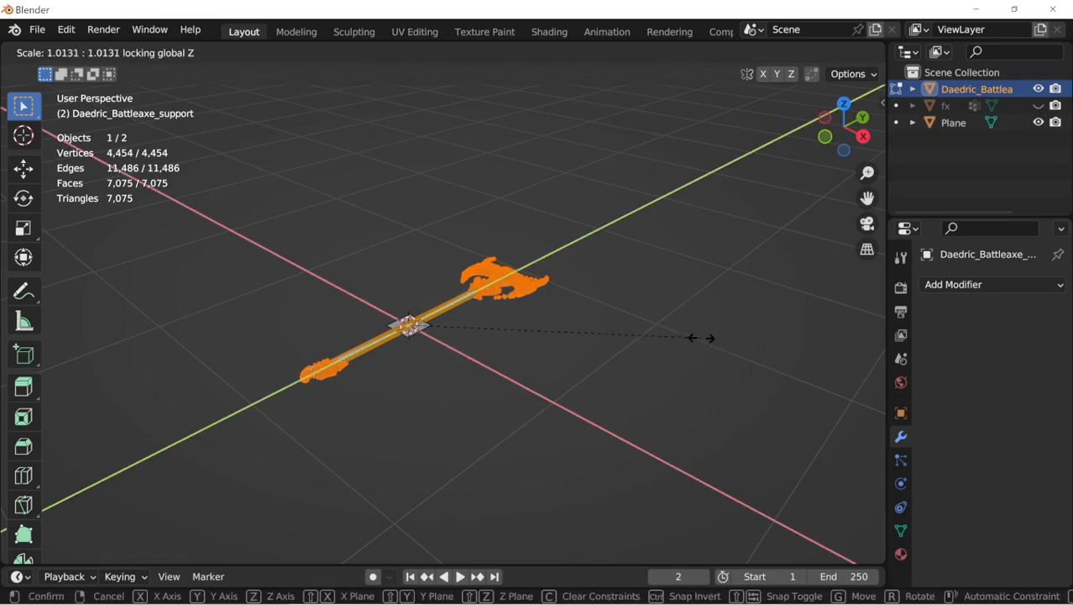
right_click(477, 372)
Step: Return to editing the plane in the top view and narrow it along X to about 0.63 of its width
scroll(462, 370, "up", 5)
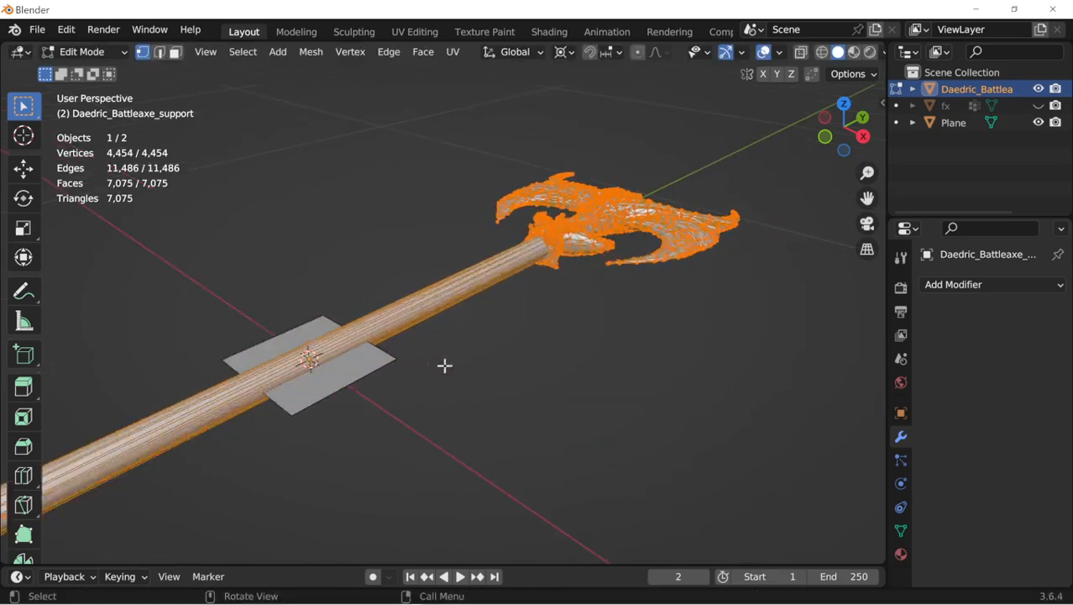
left_click(350, 376)
key("Tab")
middle_click_drag(350, 375, 792, 215)
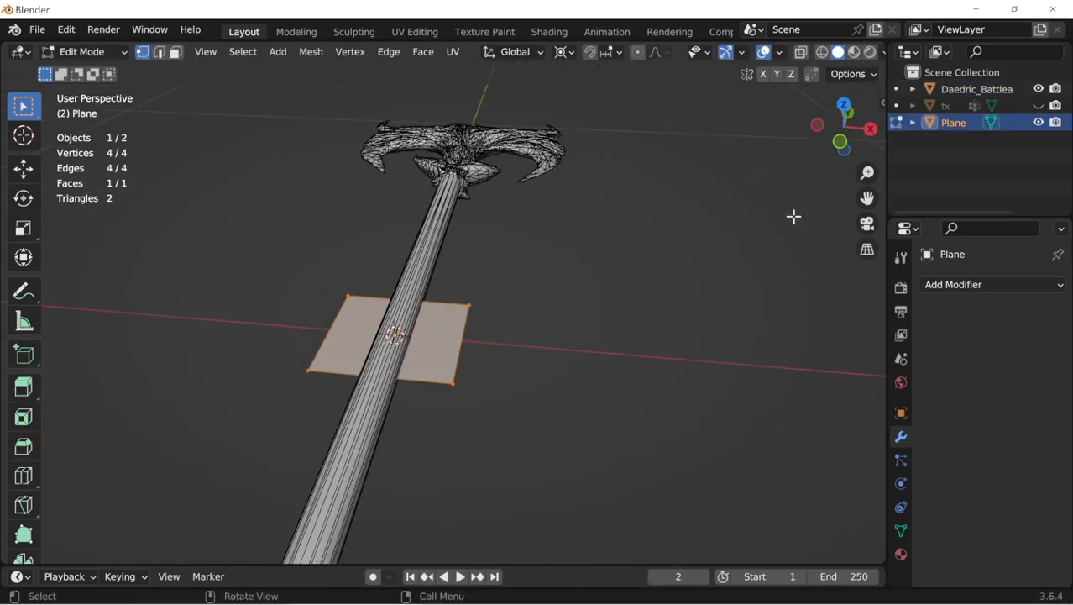
left_click(841, 105)
scroll(638, 327, "up", 4)
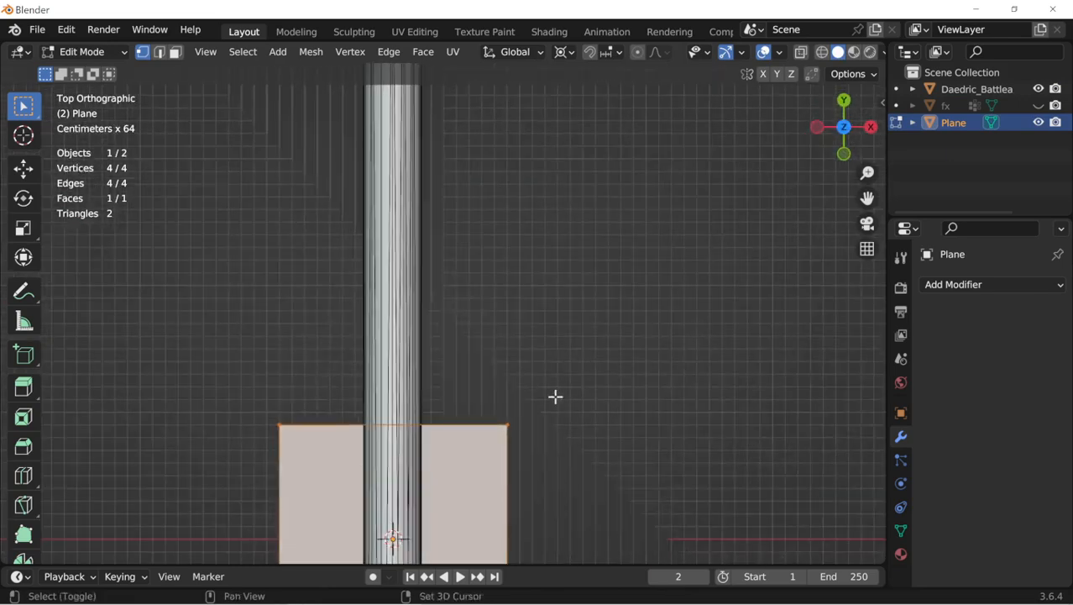
middle_click_drag(557, 449, 559, 240, "shift")
key("s")
key("x")
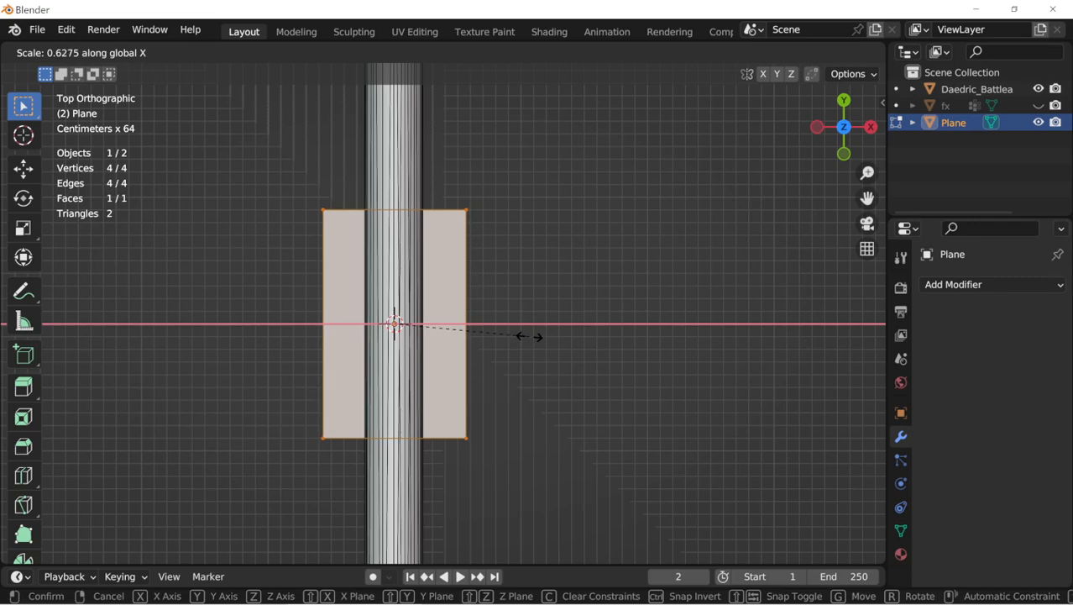
left_click(537, 336)
scroll(556, 395, "down", 4)
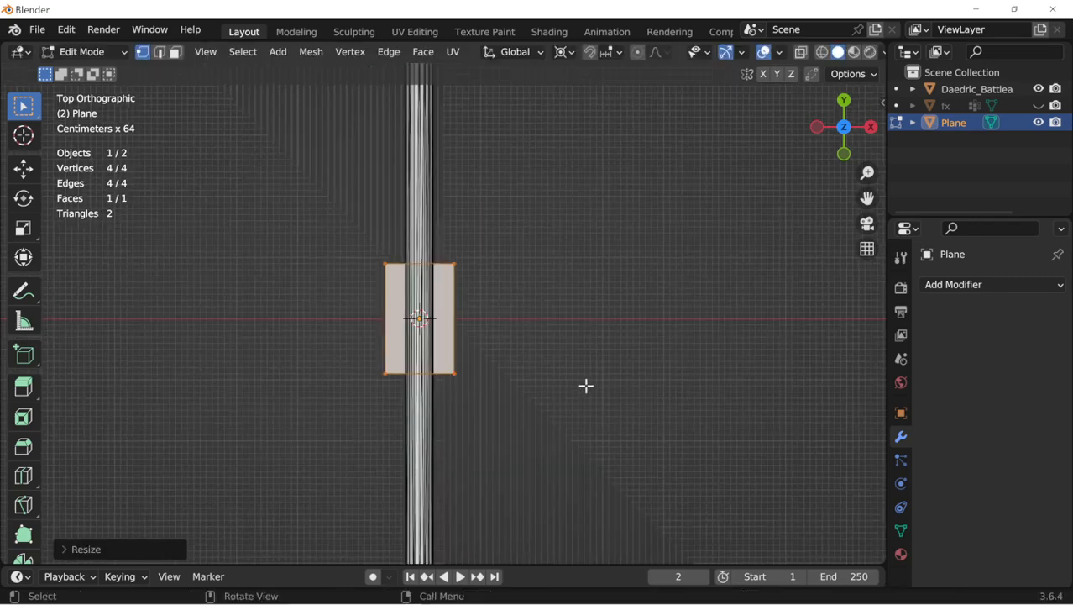
key("s")
key("x")
key("Escape")
Step: Select the plane's two vertices nearest the pommel and try moving them along Y and freely
middle_click_drag(316, 389, 326, 239, "shift")
left_click_drag(326, 239, 509, 189)
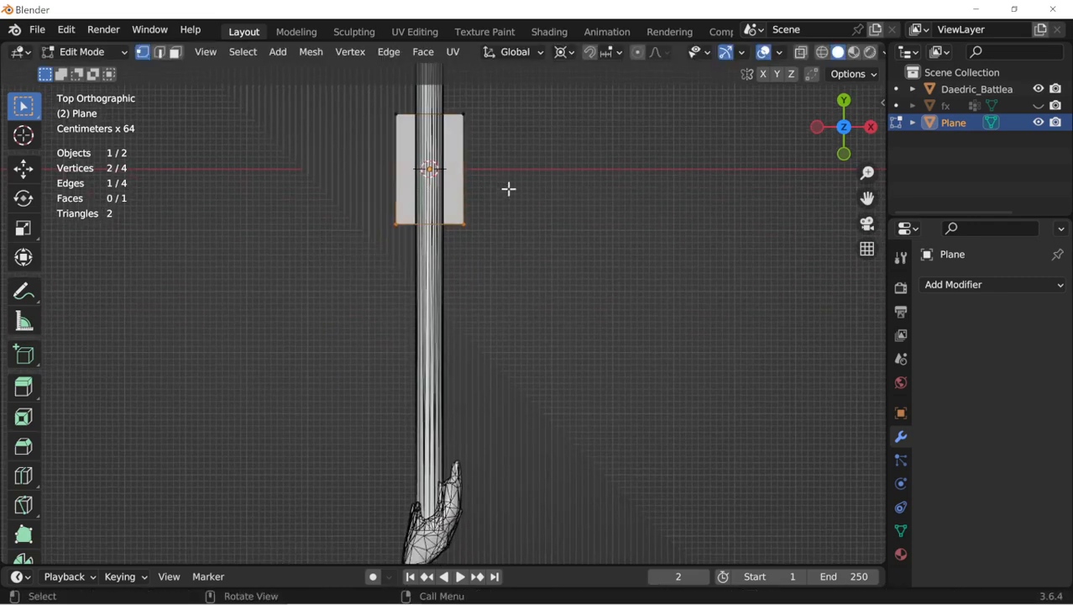
key("g")
key("y")
key("Escape")
key("g")
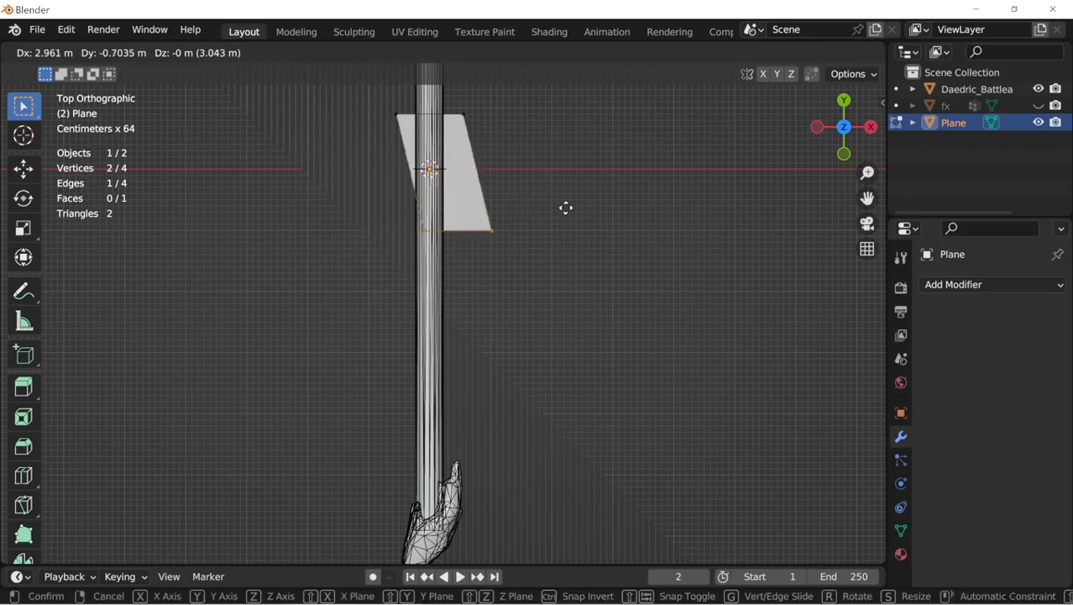
middle_click_drag(480, 239, 628, 221)
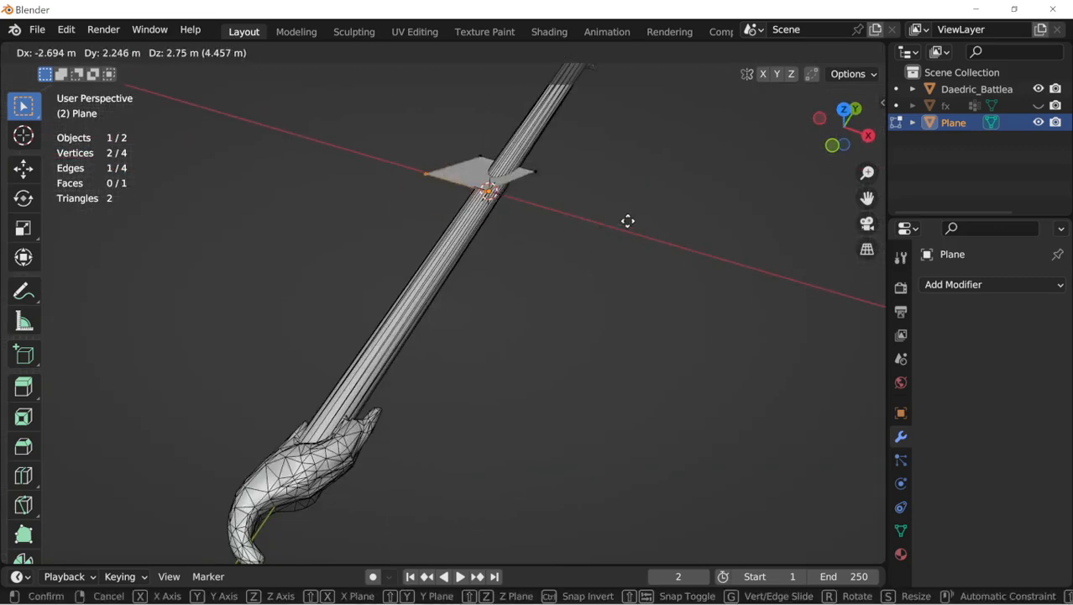
key("Escape")
Step: From the top view, move the selected edge along Y down the handle to where the pommel begins
left_click(844, 111)
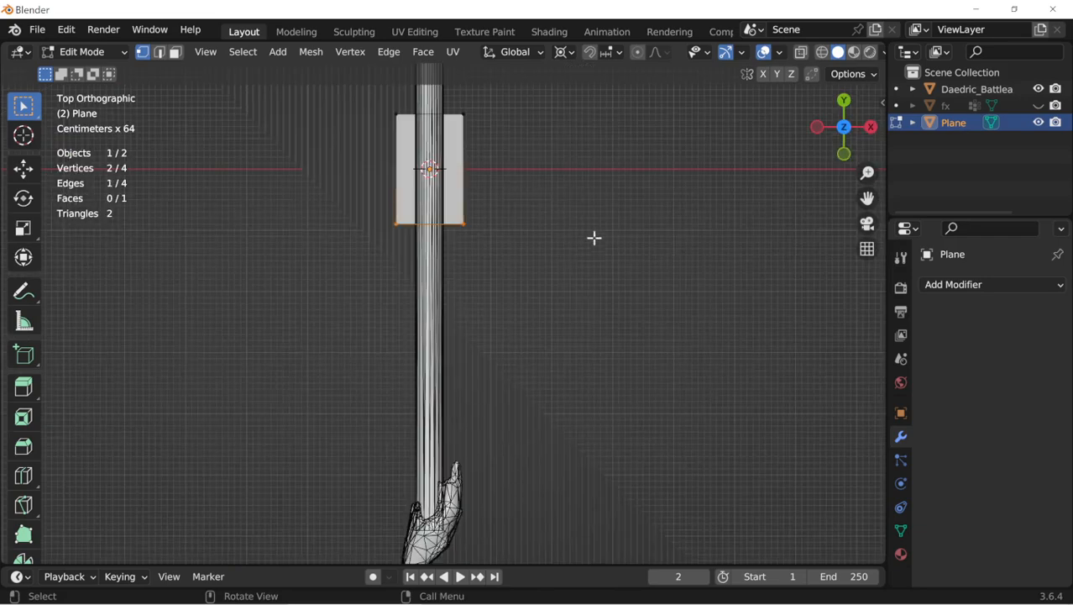
key("g")
key("y")
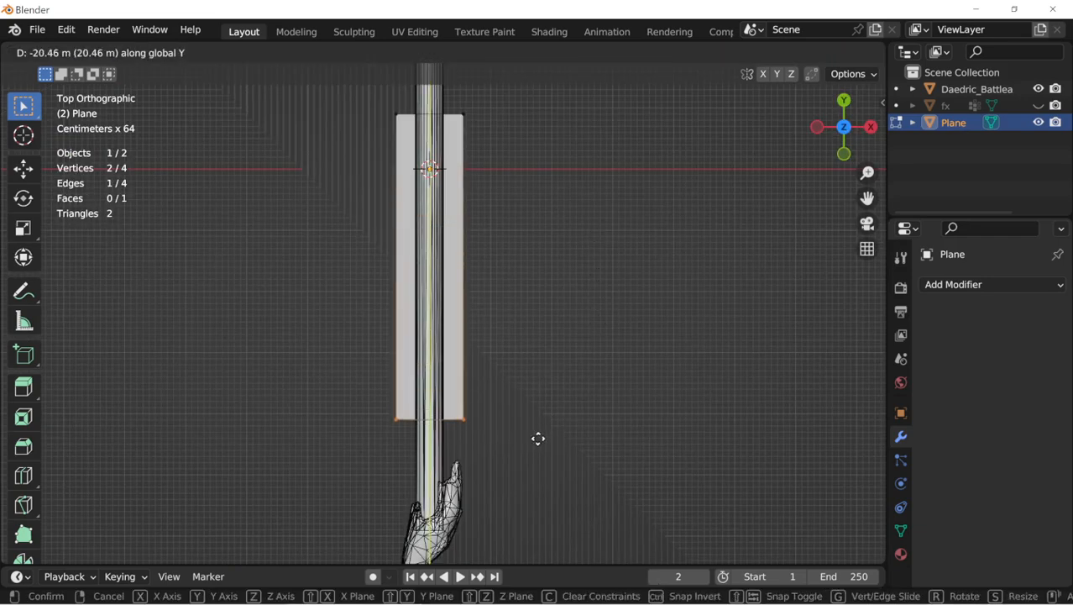
left_click(520, 489)
key("s")
key("x")
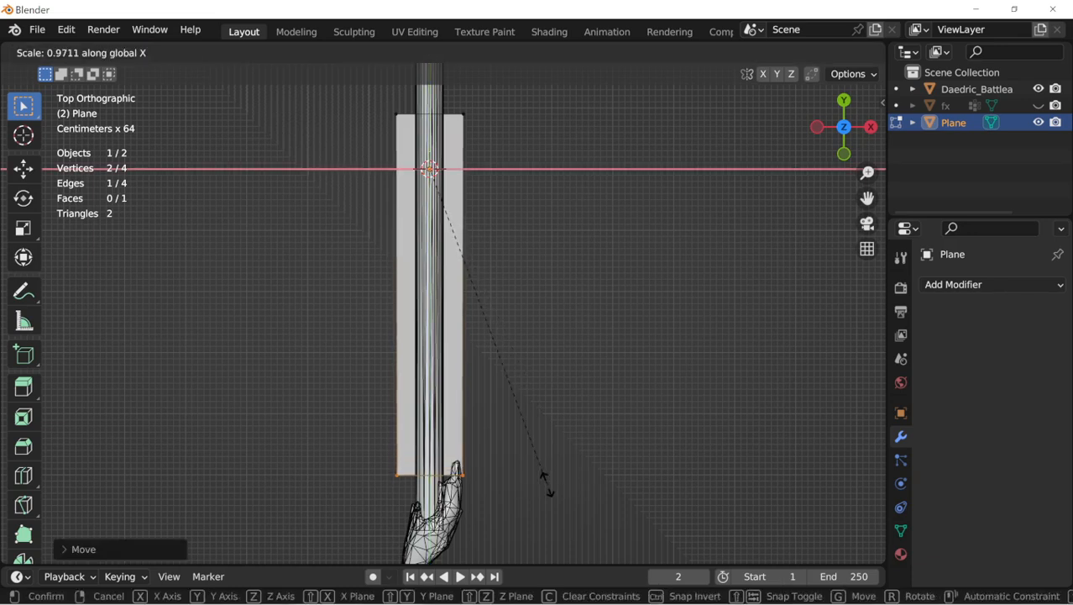
key("Escape")
Step: Set the transform pivot point to Bounding Box Center and try scaling the selected edge along X and uniformly
left_click(568, 53)
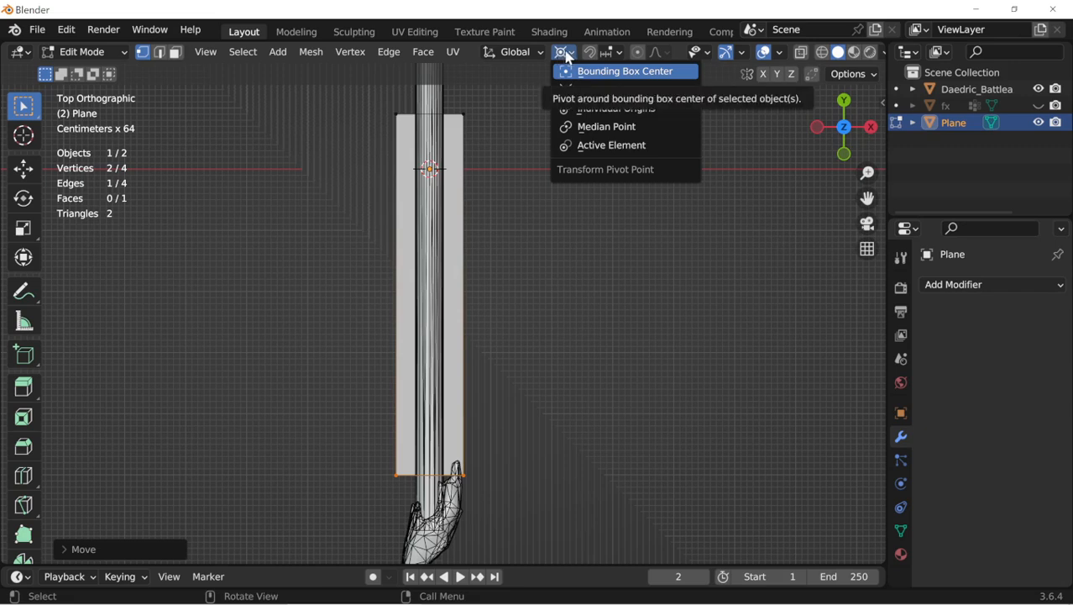
left_click(579, 73)
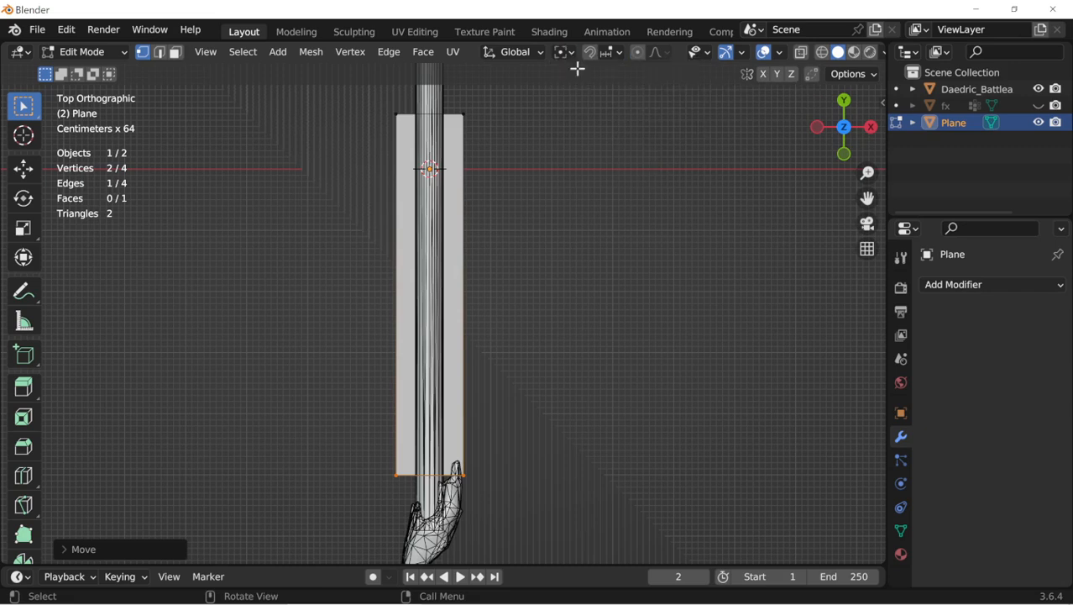
left_click(561, 53)
left_click(579, 72)
key("s")
key("x")
key("Escape")
key("s")
key("Escape")
key("s")
key("Escape")
Step: Switch the transform pivot point to 3D Cursor and try rotating the selected edge around it
left_click(562, 52)
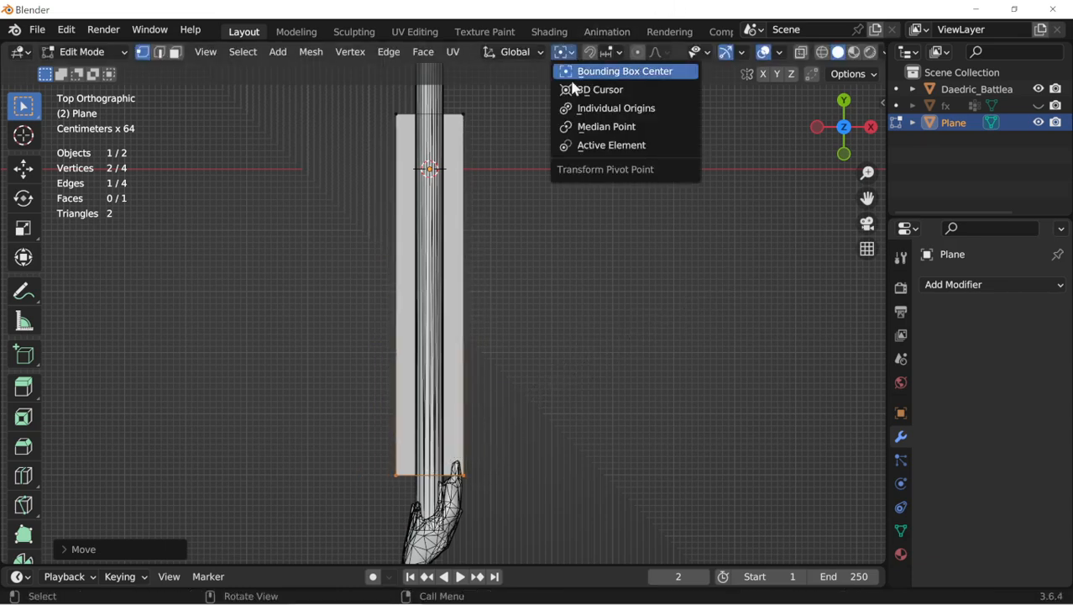
left_click(585, 90)
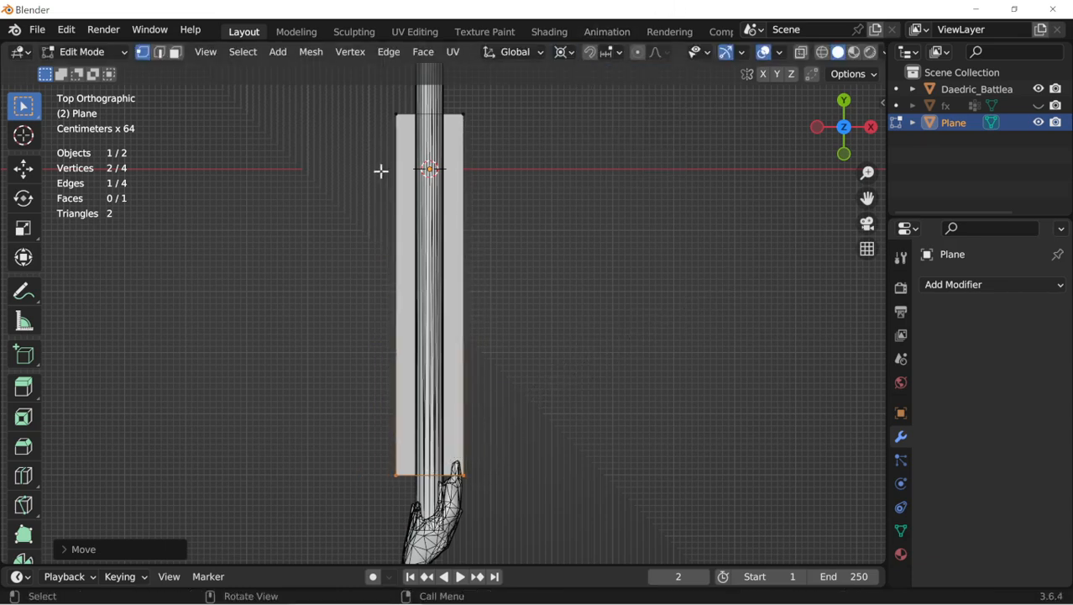
middle_click_drag(454, 190, 417, 102)
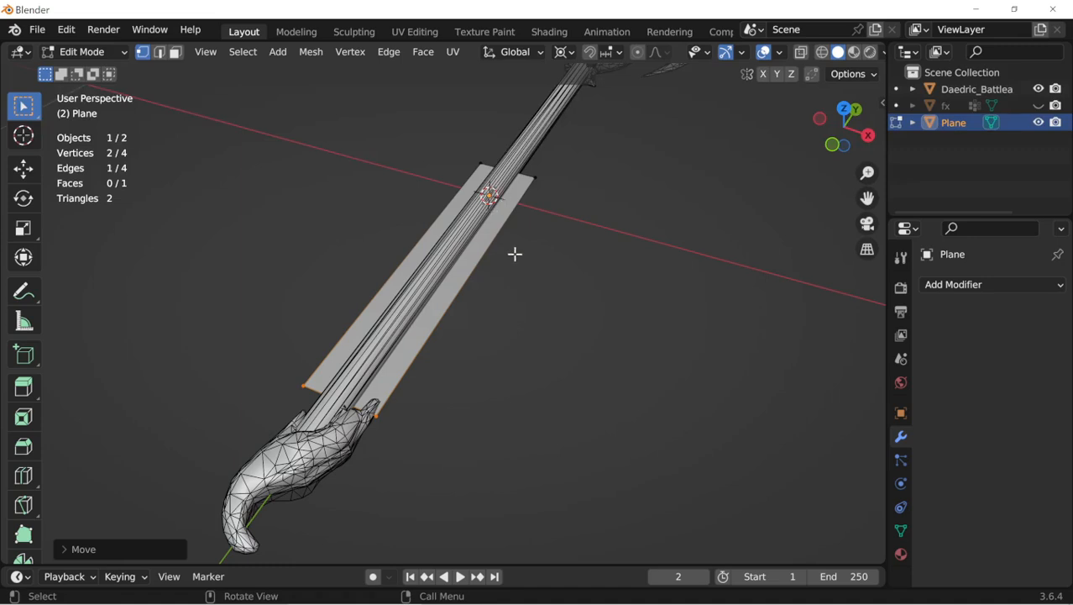
middle_click_drag(515, 254, 525, 258)
key("r")
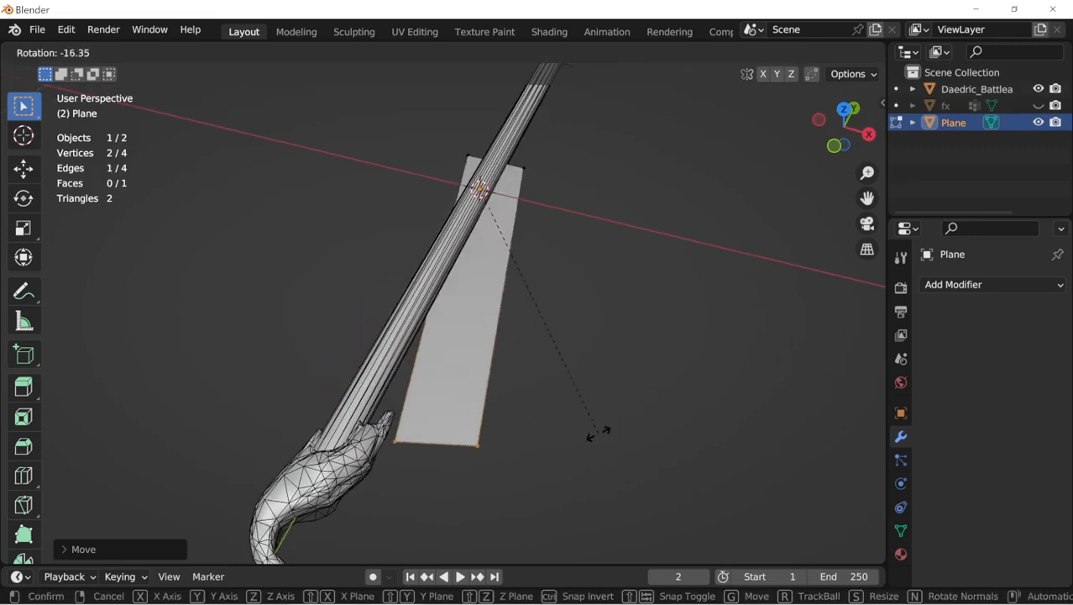
left_click(502, 357)
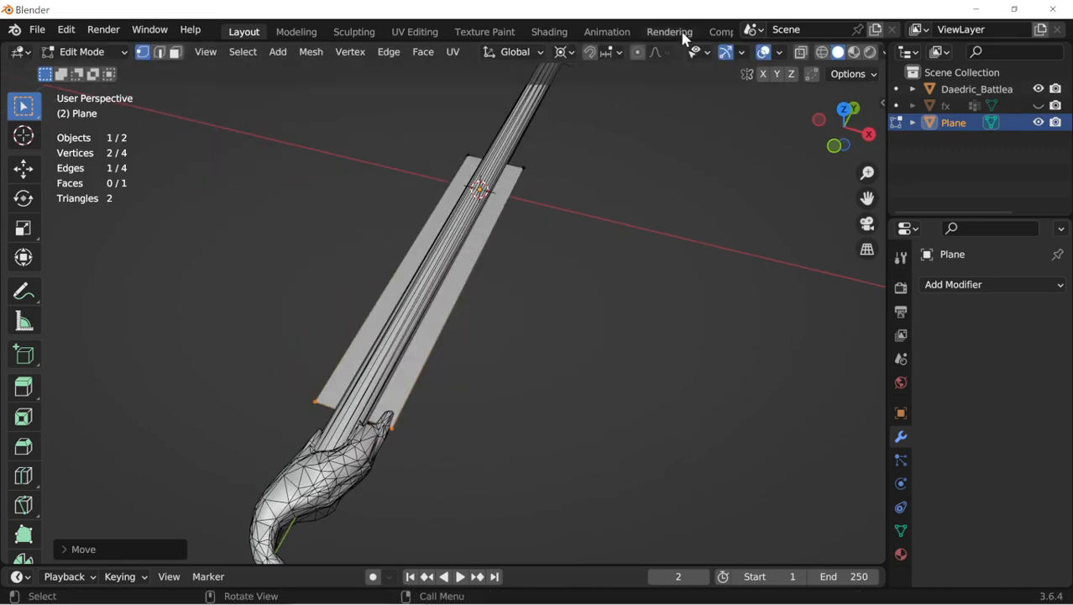
Step: Set the transform pivot point back to Bounding Box Center and try rotating the selected edge about the global Z axis
left_click(565, 52)
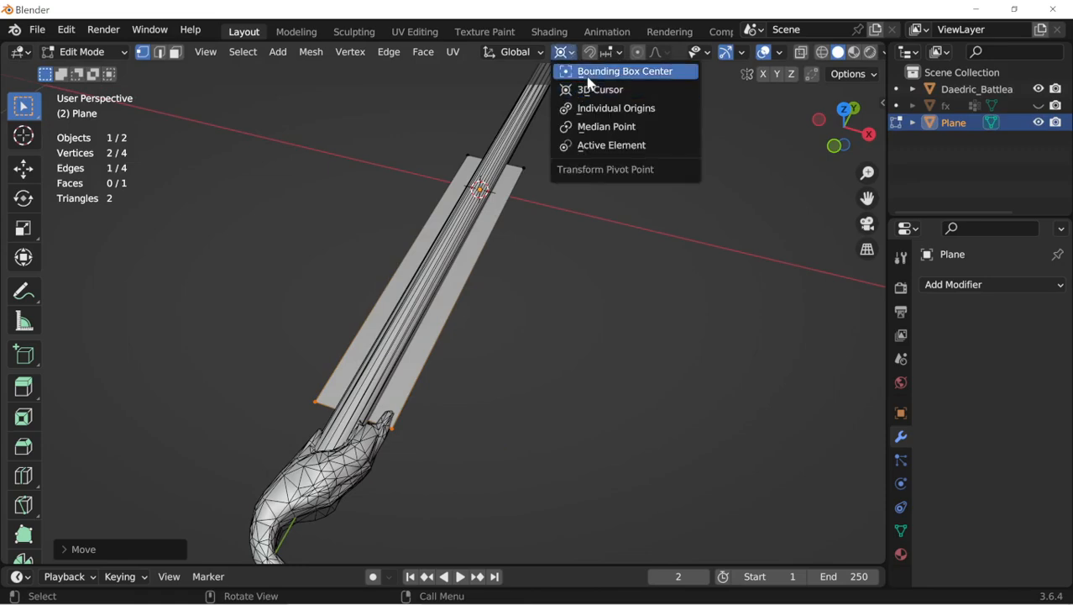
left_click(587, 74)
key("r")
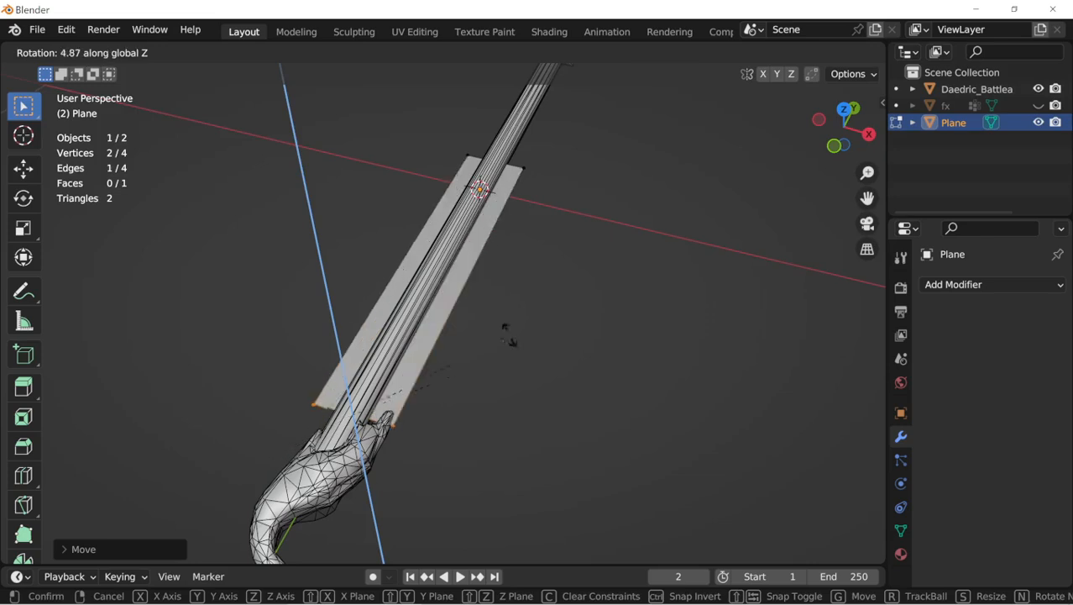
left_click(512, 344)
Step: Scale the plane's edge near the pommel slightly narrower along the X axis
middle_click_drag(545, 379, 585, 387)
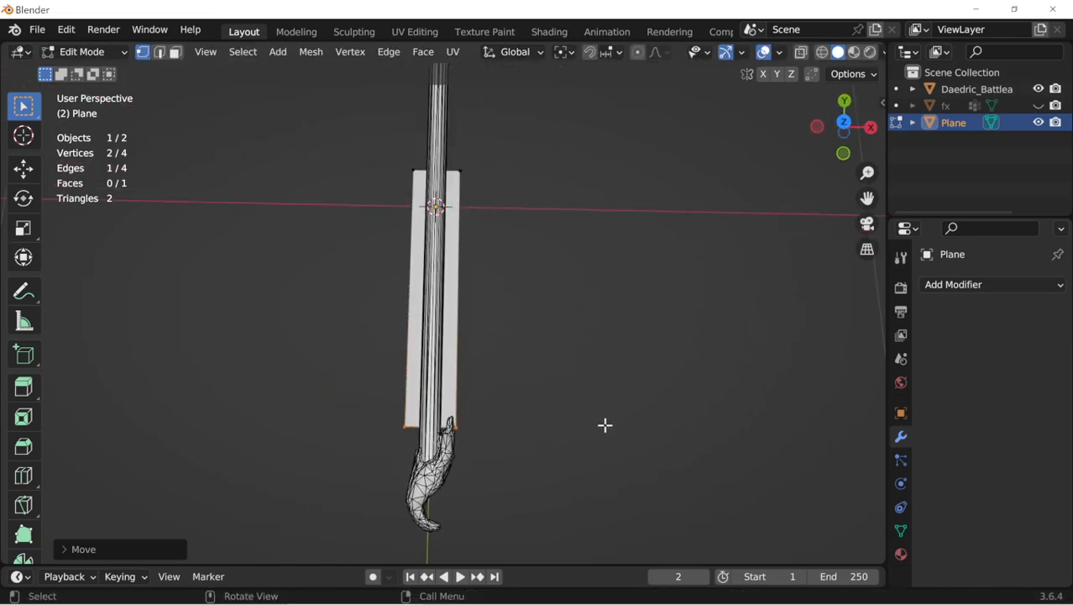
scroll(604, 424, "up", 2)
key("s")
key("x")
left_click(564, 431)
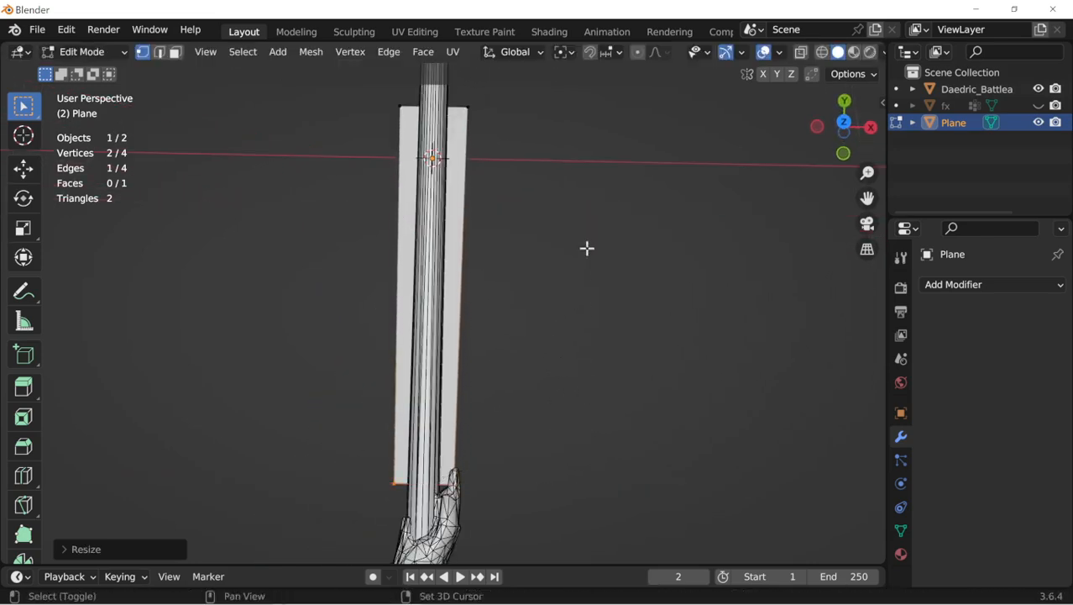
Step: Select the plane's opposite two vertices and move them about 30 m along Y to the base of the axe head
middle_click_drag(587, 247, 550, 415, "shift")
left_click_drag(340, 501, 598, 381)
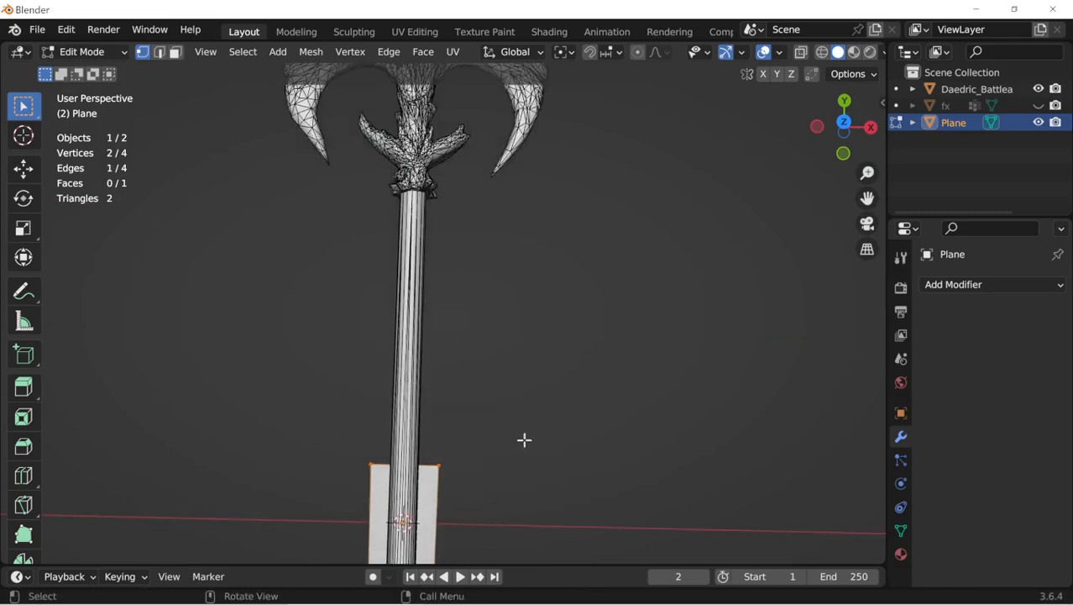
key("g")
key("y")
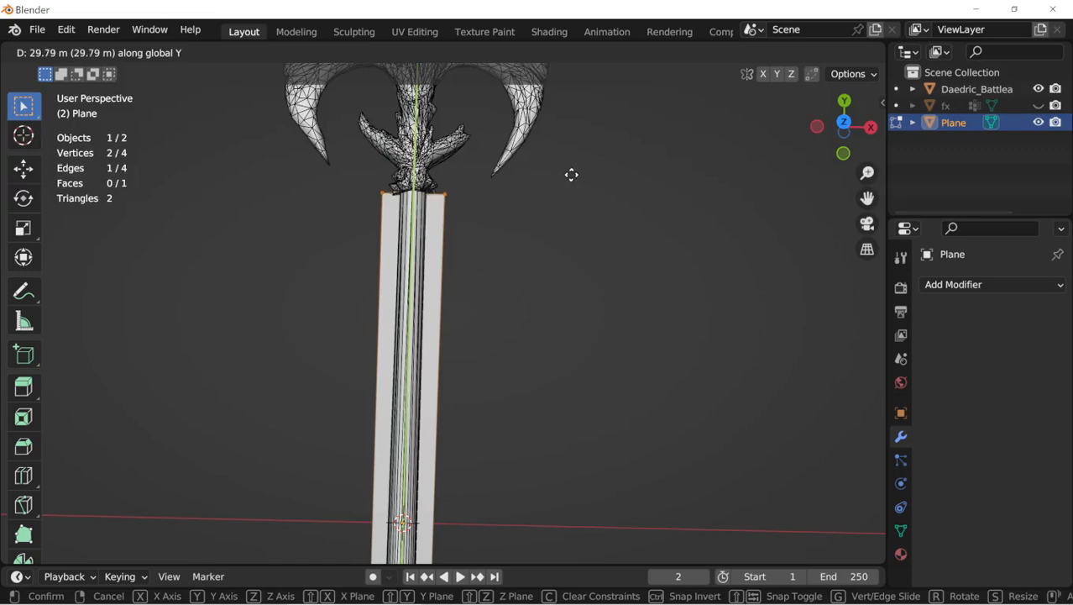
left_click(571, 168)
middle_click_drag(570, 166, 567, 348, "shift")
scroll(567, 347, "up", 1)
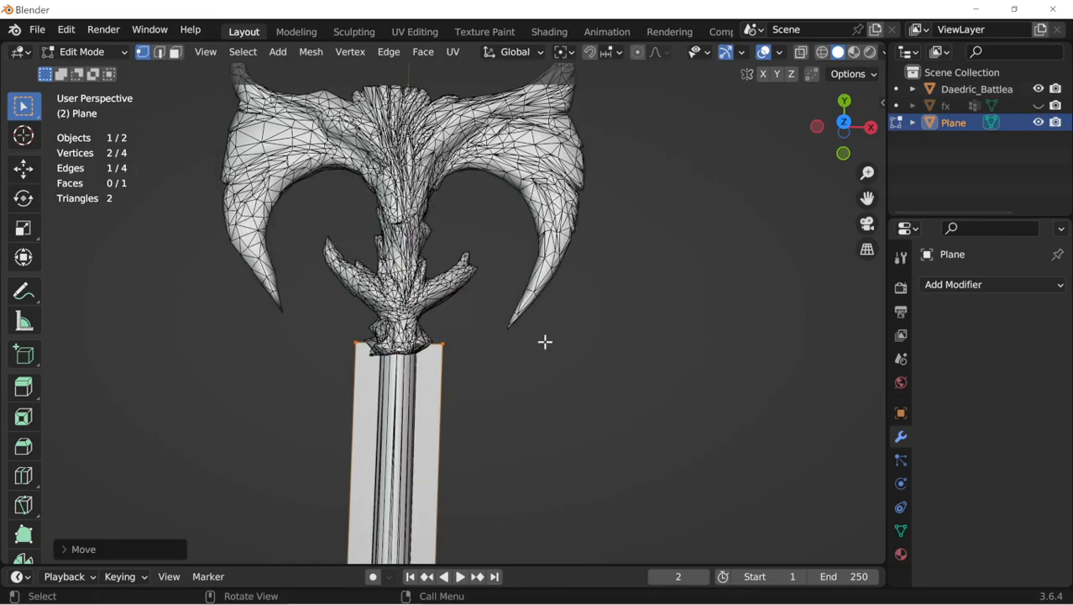
key("g")
key("y")
right_click(494, 388)
Step: Extrude the plane's selected edge along the Y axis until it passes beyond the tips of the axe head
middle_click_drag(494, 390, 534, 388)
key("e")
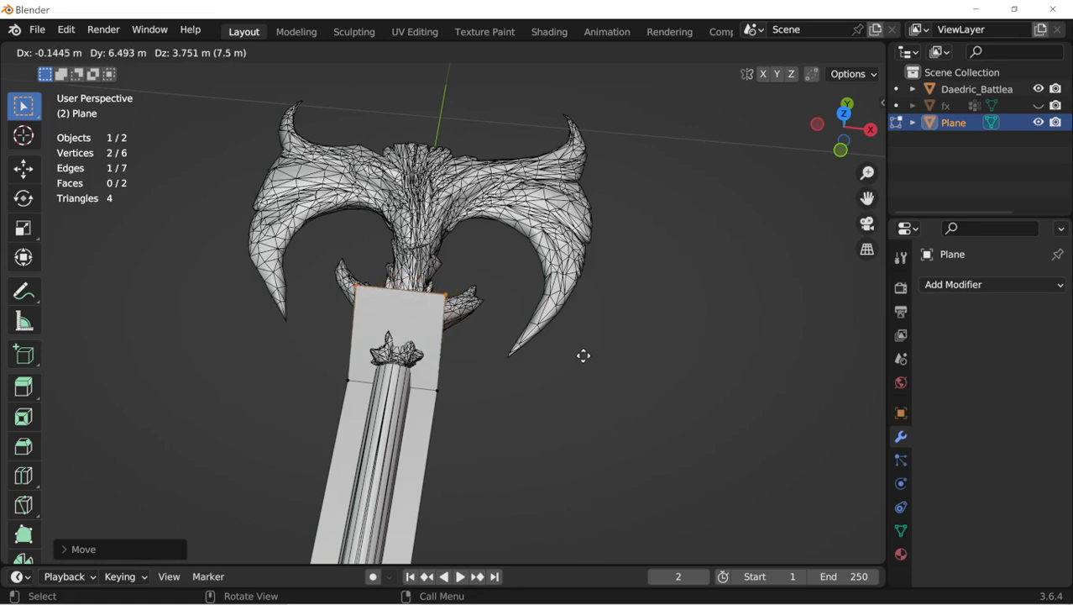
key("y")
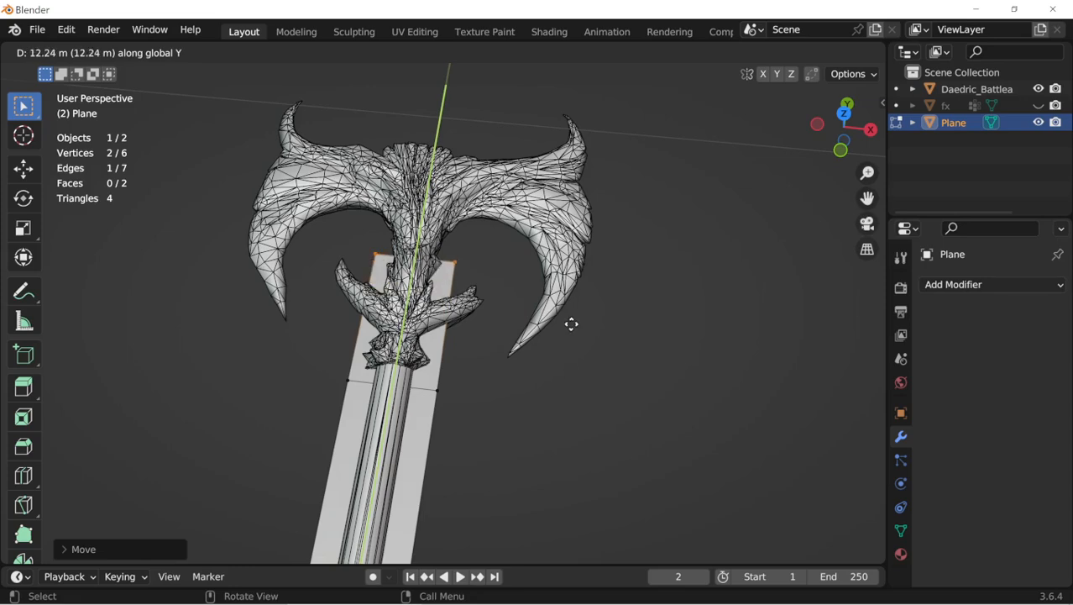
left_click(588, 161)
Step: From the top orthographic view, scale the extruded end edge along X until it is wider than the whole axe head
left_click(842, 122)
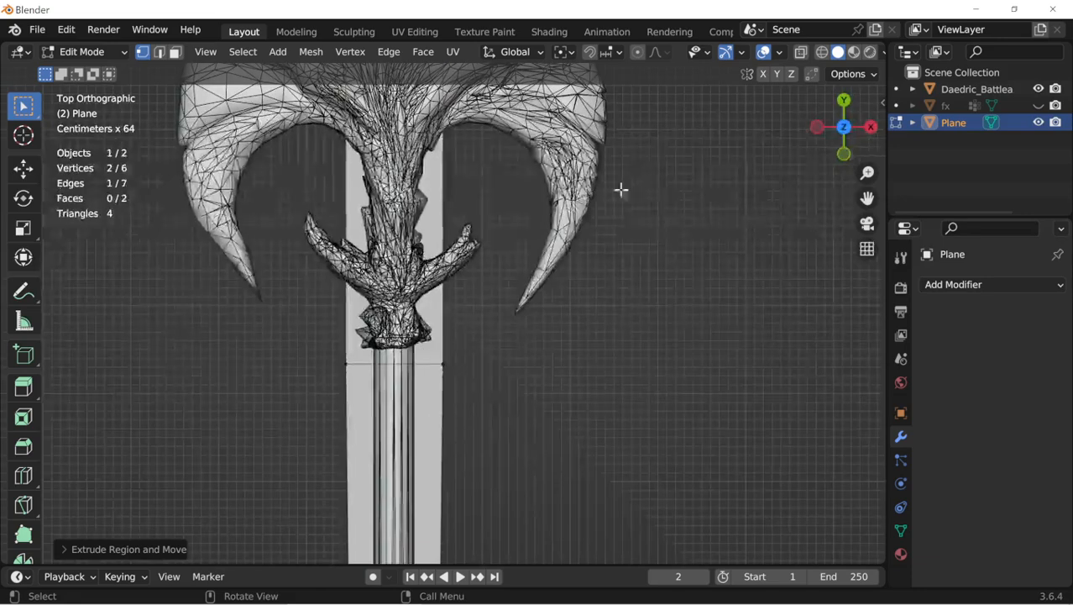
scroll(507, 398, "down", 4)
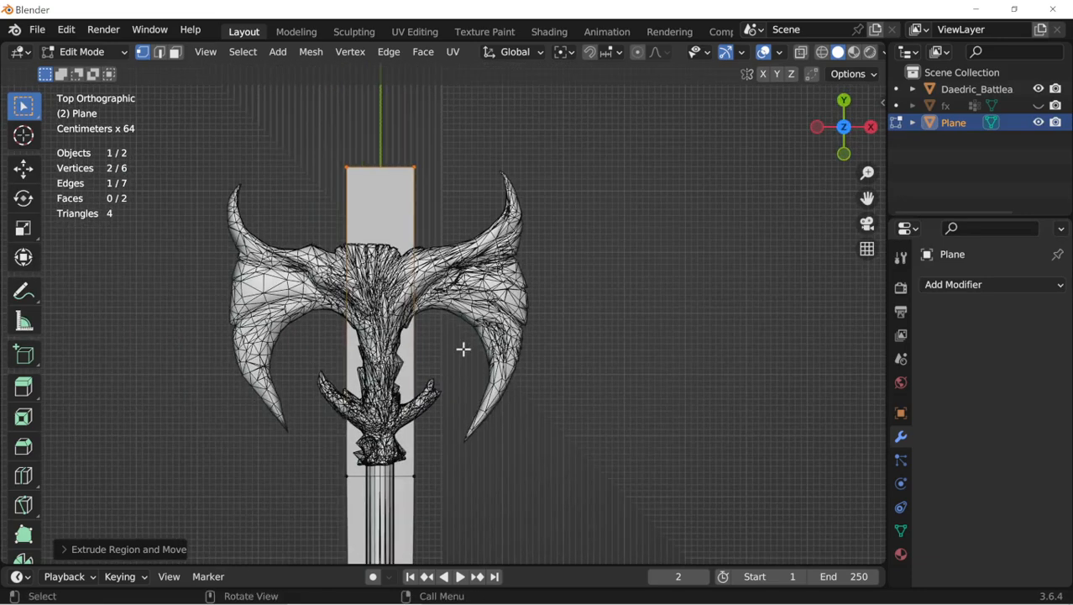
key("s")
key("x")
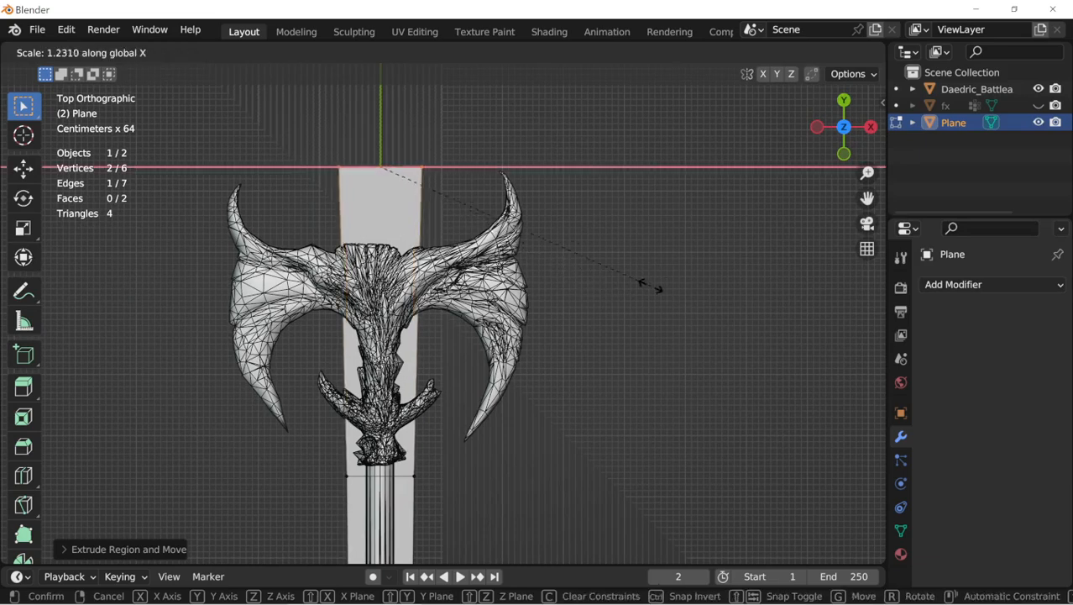
left_click(72, 291)
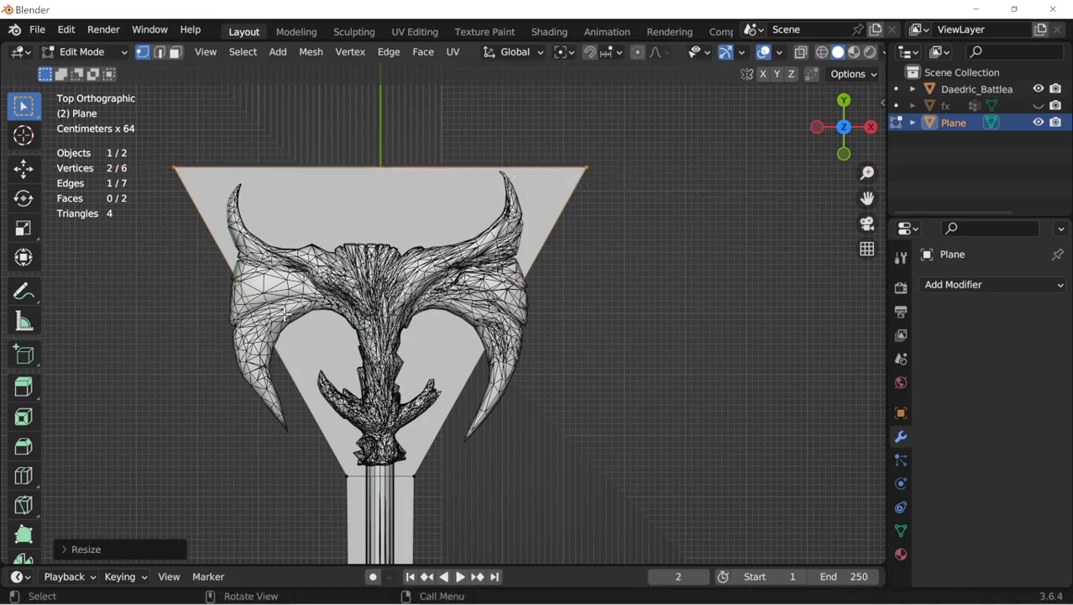
key("ctrl+r")
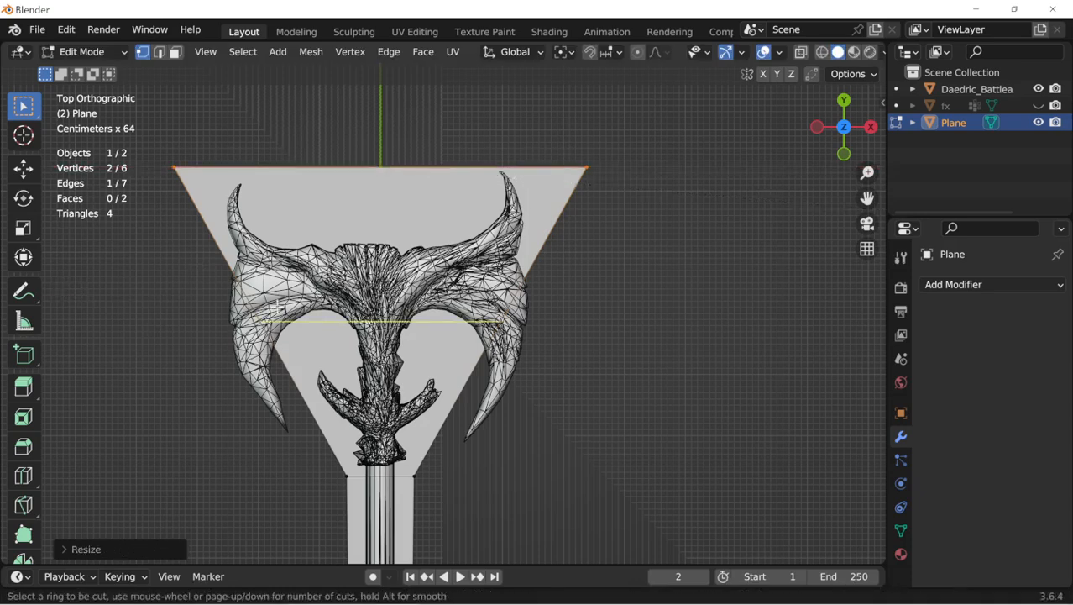
scroll(254, 260, "up", 1)
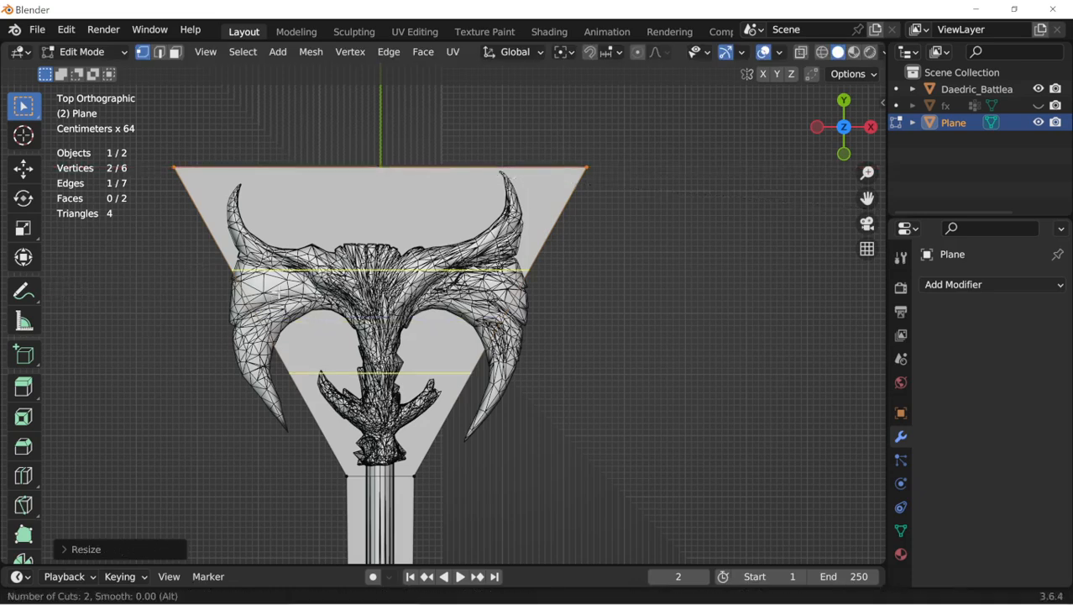
scroll(281, 294, "down", 1)
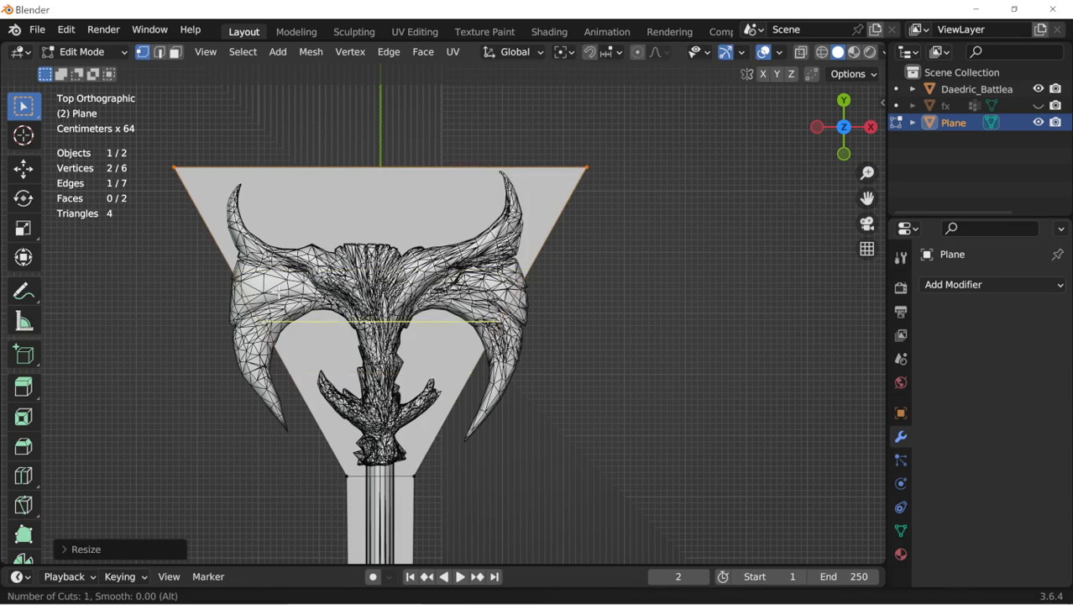
right_click(304, 309)
Step: Add four evenly spaced loop cuts across the flared section of the plane behind the axe head
key("ctrl+r")
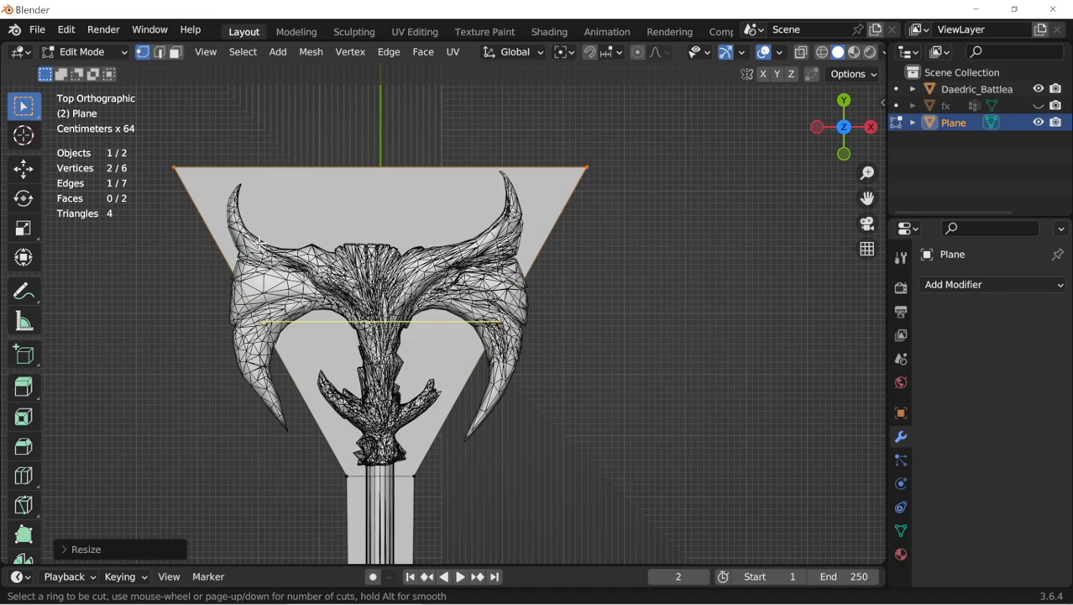
scroll(261, 241, "up", 2)
scroll(285, 312, "up", 3)
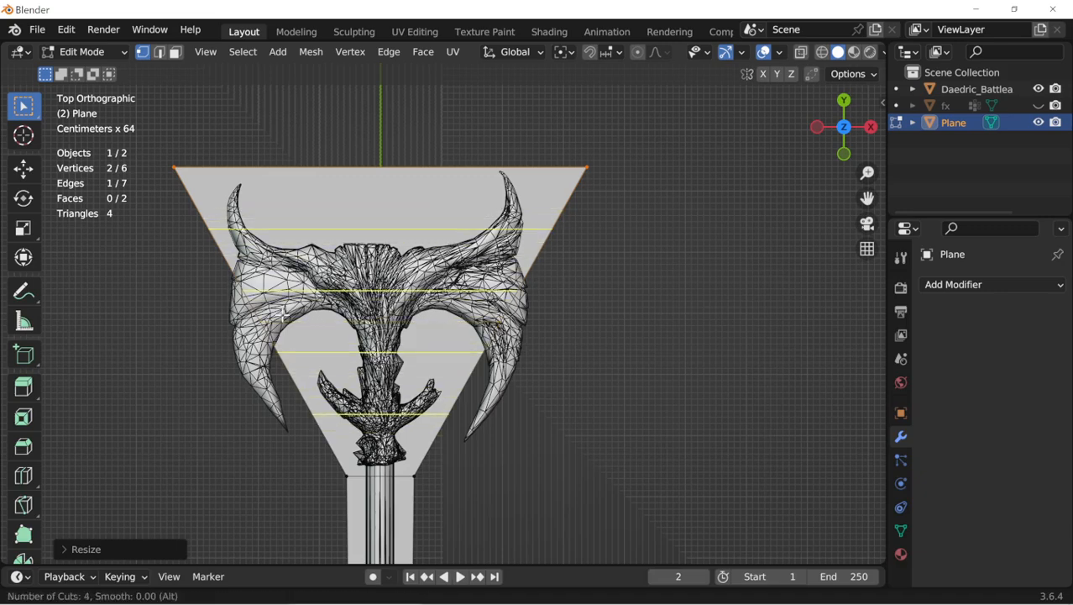
scroll(285, 310, "down", 1)
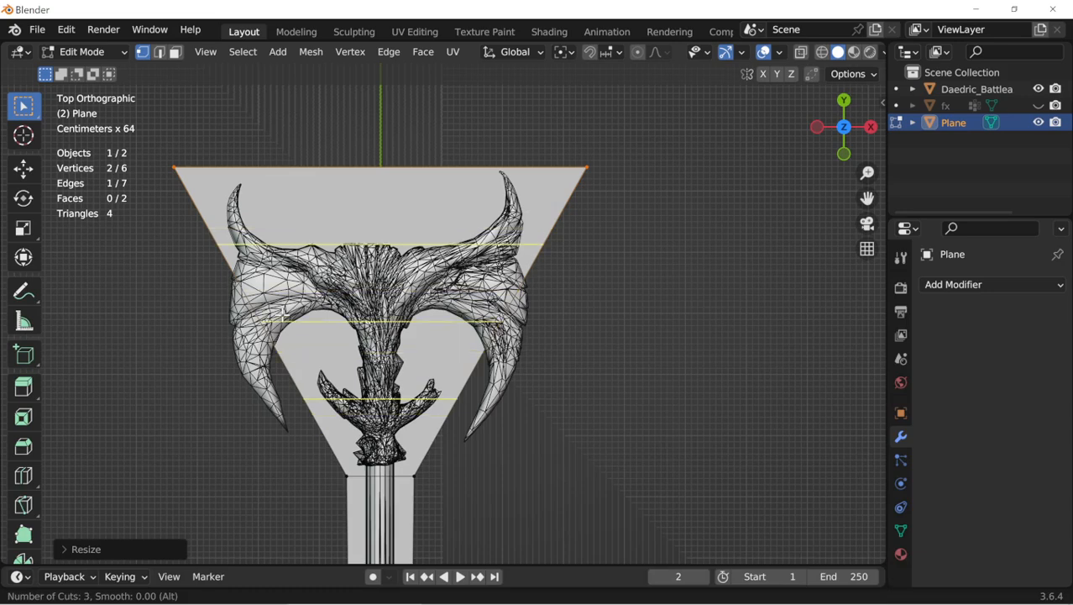
scroll(284, 312, "up", 1)
left_click(285, 315)
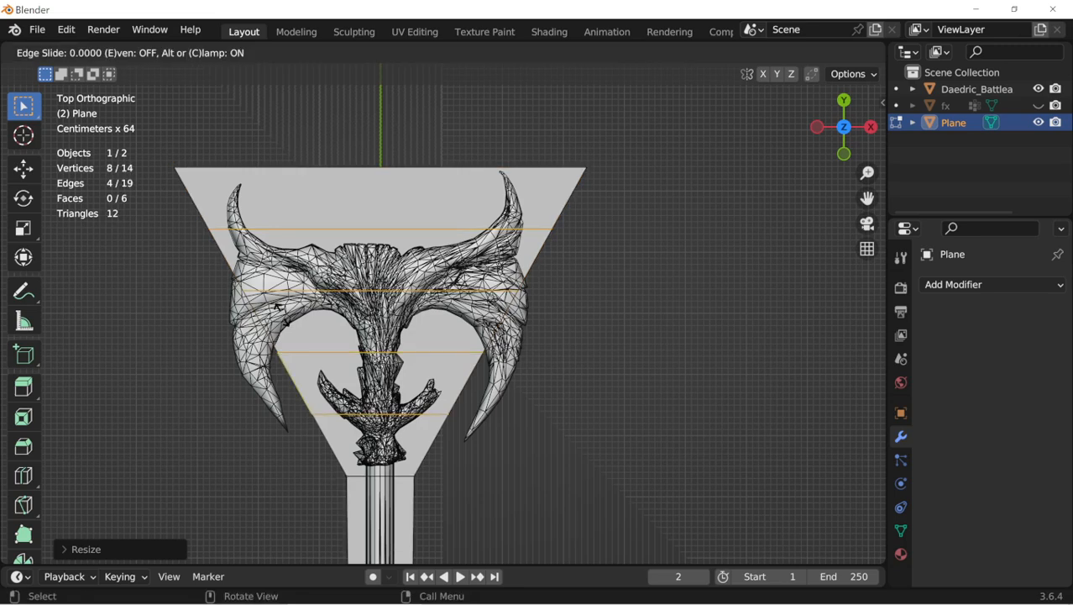
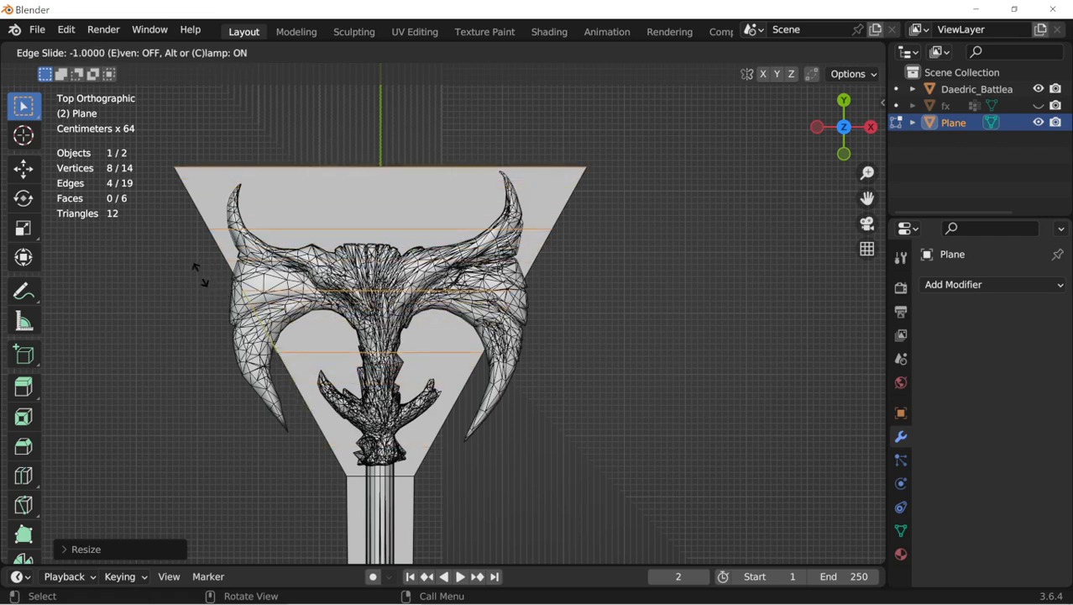
left_click(200, 274)
middle_click_drag(550, 371, 558, 349)
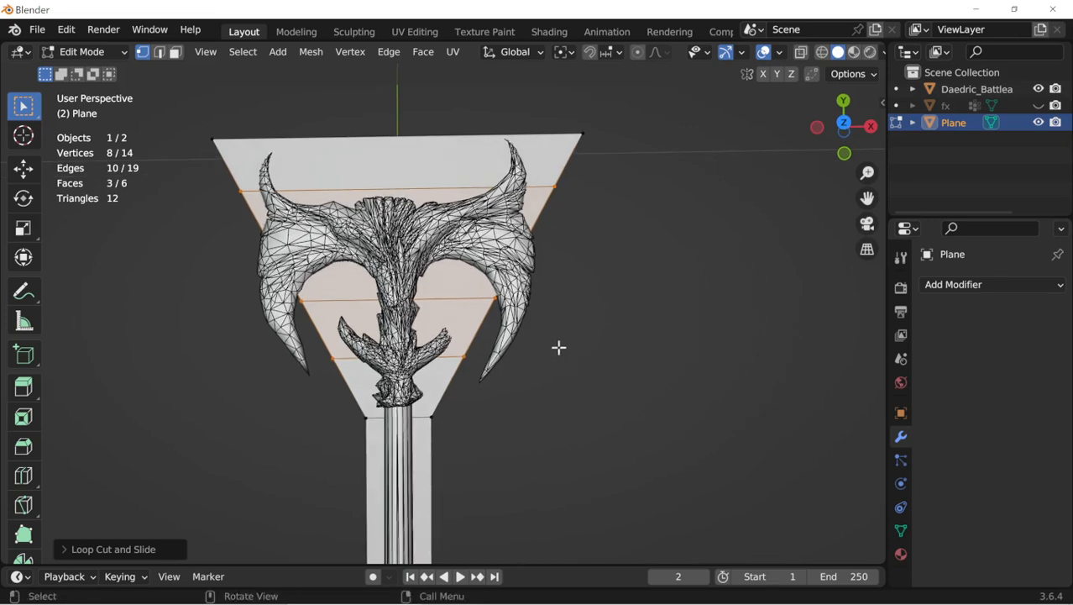
key("s")
key("x")
left_click(546, 346)
Step: Enable X-ray and try scaling the three loop cuts nearest the handle wider along X
key("alt+z")
left_click_drag(204, 217, 586, 376)
key("s")
key("x")
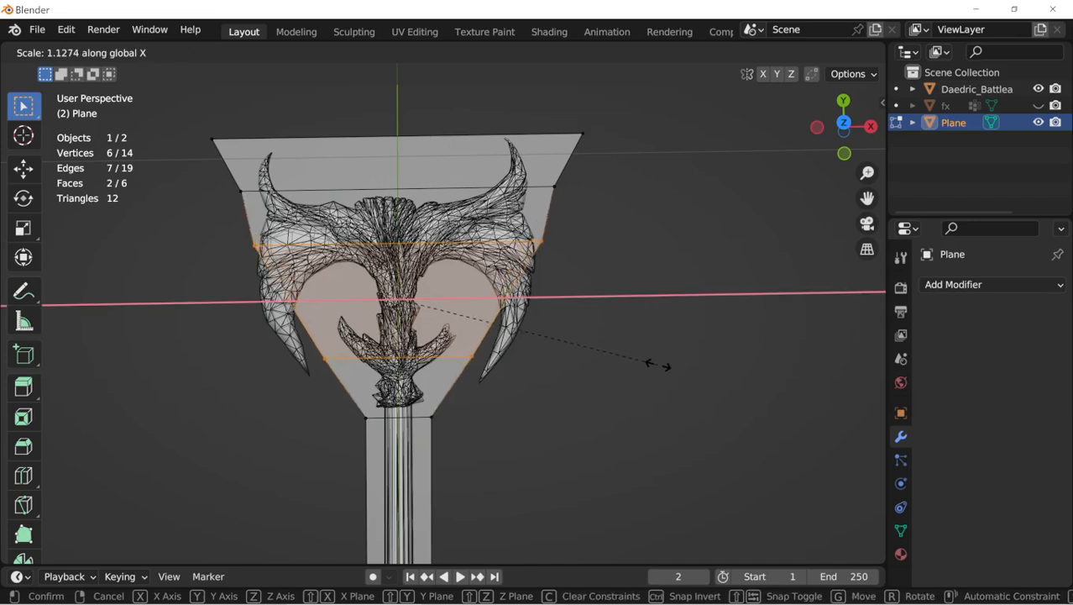
left_click(659, 364)
Step: Scale all four loop cuts slightly wider along X, then widen the three nearest the handle further
left_click_drag(212, 181, 618, 369)
key("s")
key("x")
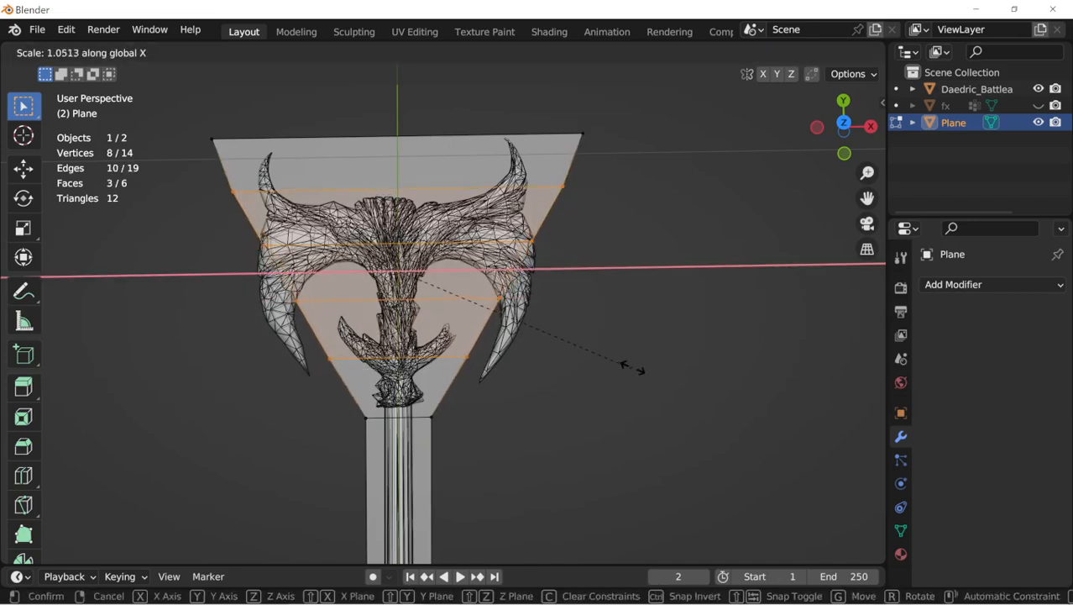
left_click(605, 356)
left_click_drag(220, 225, 553, 392)
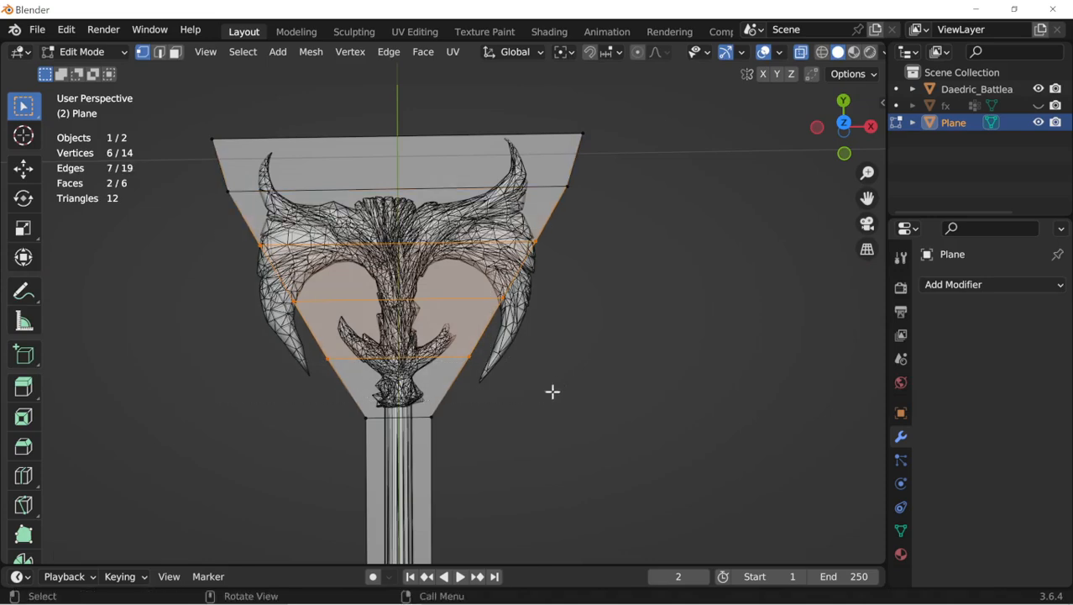
key("s")
key("x")
left_click(588, 371)
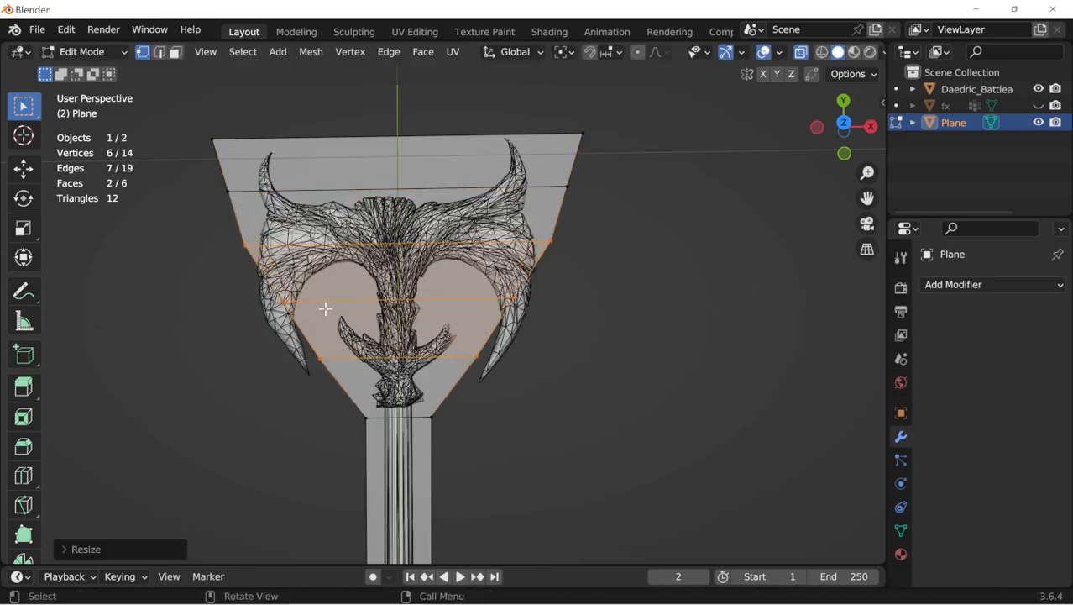
Step: Scale the two loop cuts nearest the handle by about 1.2 along X, then widen the lowest one past the blade tips
left_click_drag(258, 281, 537, 378)
key("s")
key("x")
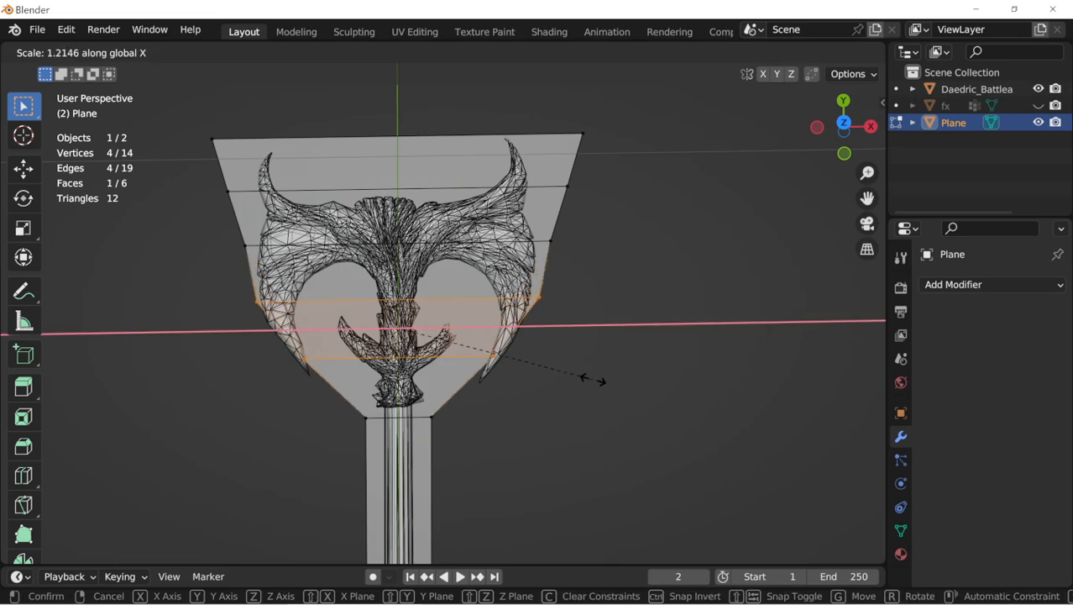
left_click(590, 380)
left_click_drag(294, 340, 534, 383)
key("s")
key("x")
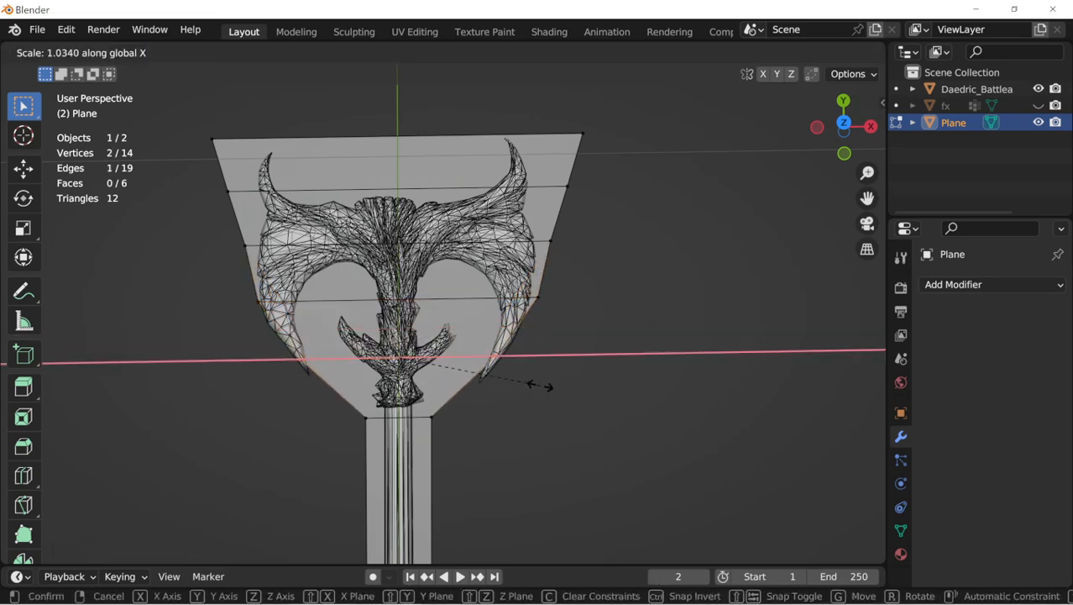
left_click(571, 377)
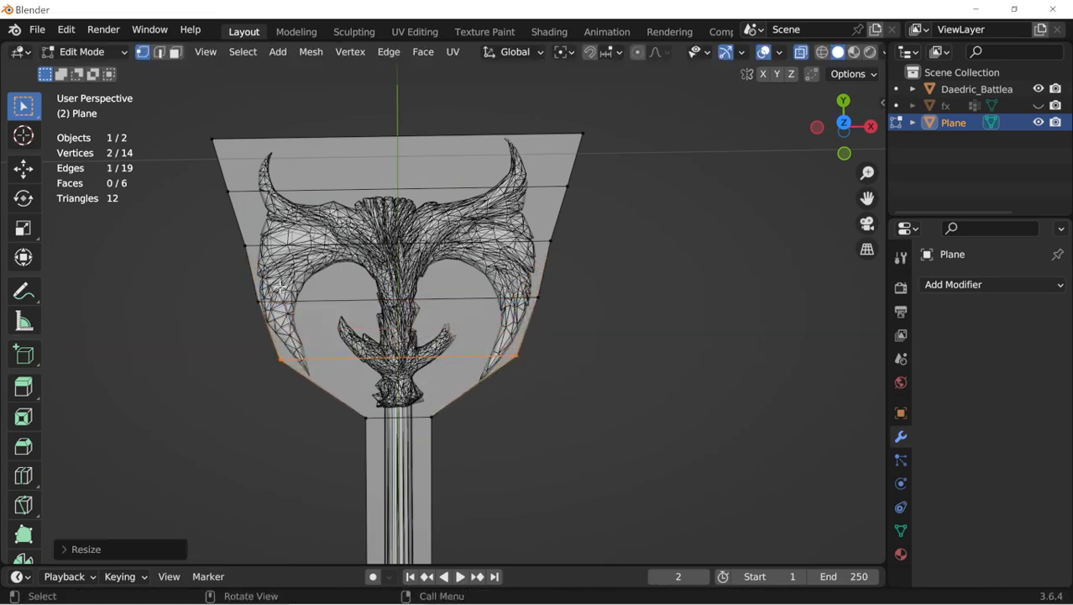
Step: Scale the second, third and fourth loop cuts up from the handle slightly wider along X, one at a time
left_click_drag(235, 290, 599, 337)
key("s")
key("x")
left_click(610, 329)
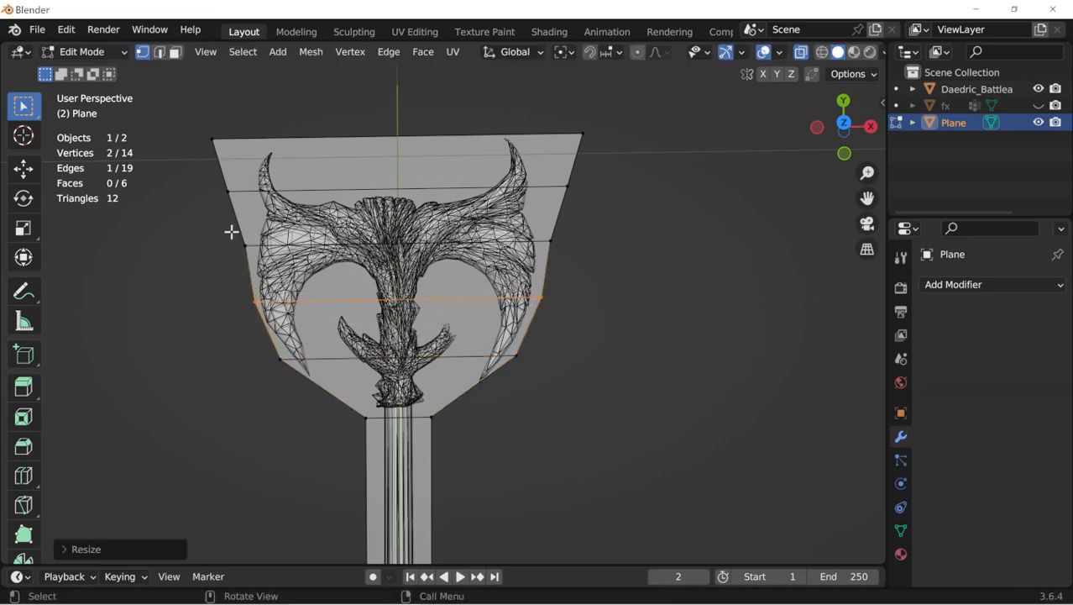
left_click_drag(231, 232, 603, 256)
key("s")
key("x")
left_click(602, 258)
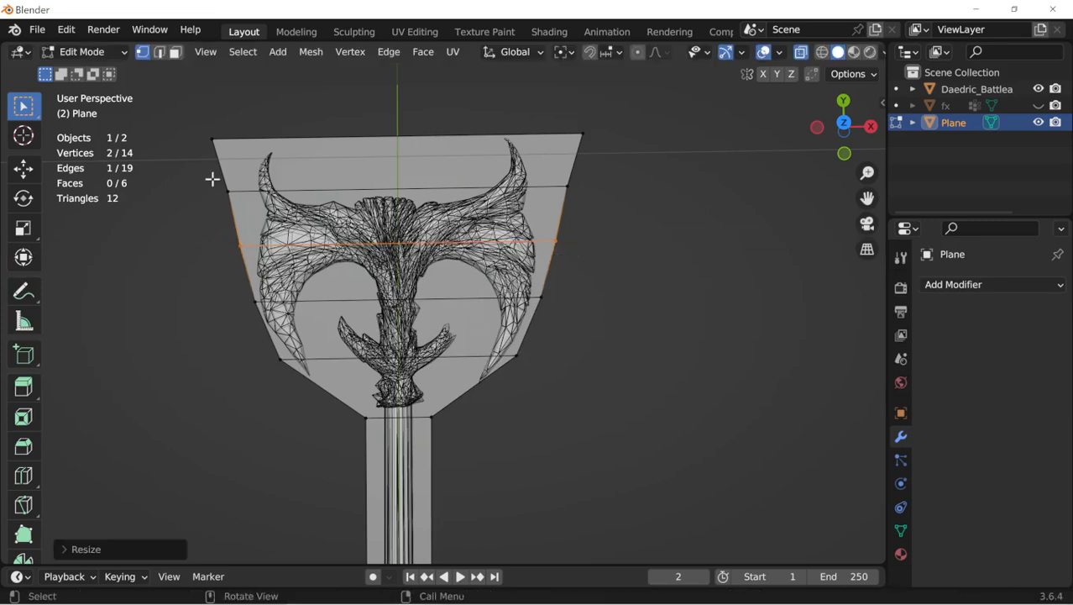
left_click_drag(212, 179, 613, 206)
key("s")
key("x")
left_click(618, 207)
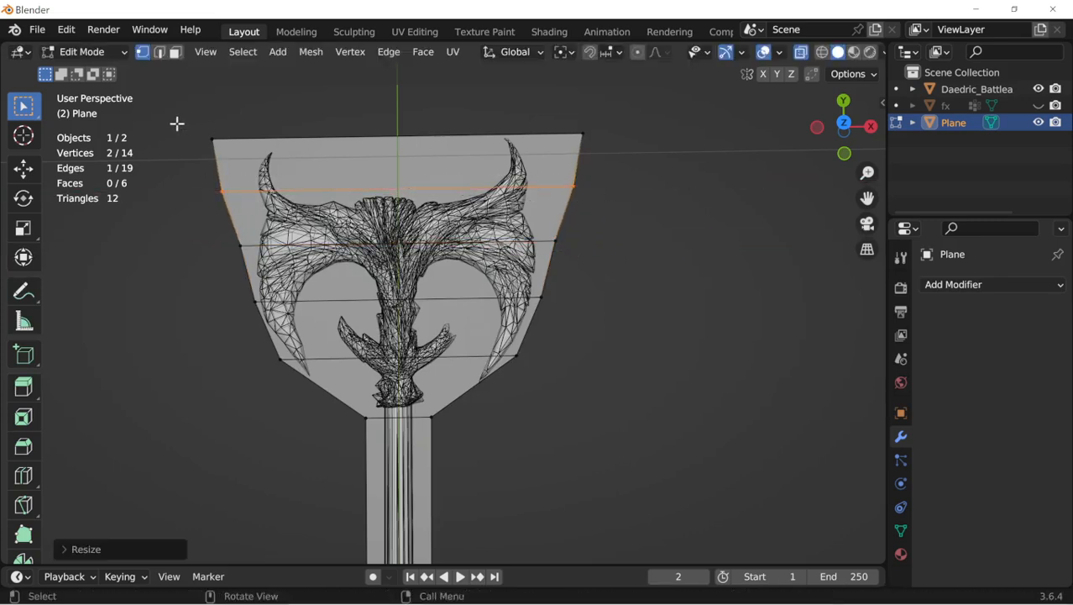
Step: Scale the plane's far end edge narrower along X, then slightly narrow the loop cut next to it to round the outline
left_click_drag(177, 122, 627, 161)
key("s")
key("x")
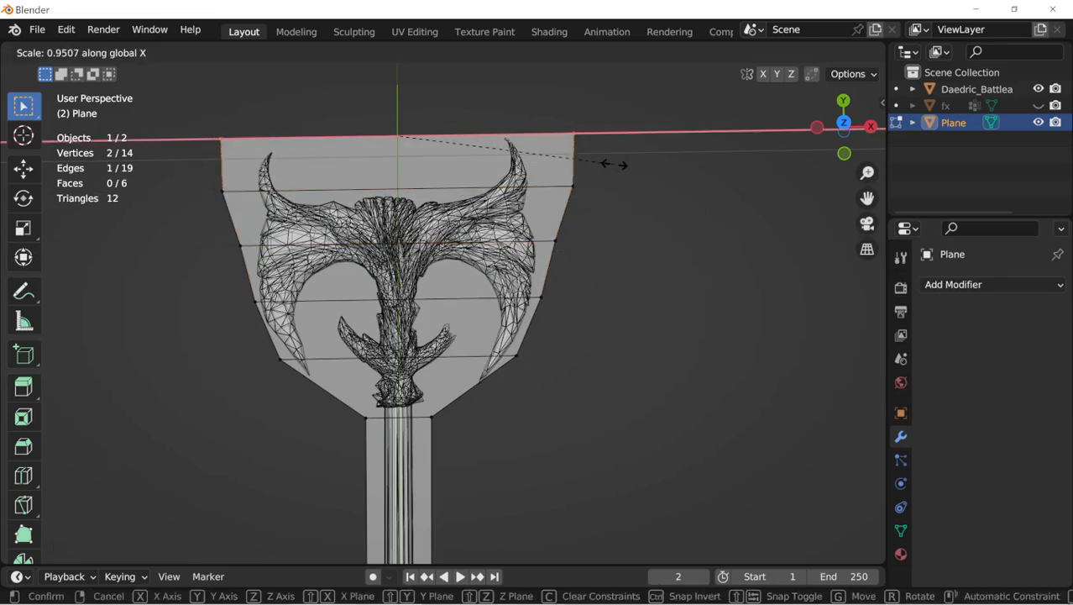
left_click(598, 163)
left_click_drag(185, 160, 630, 218)
key("s")
key("x")
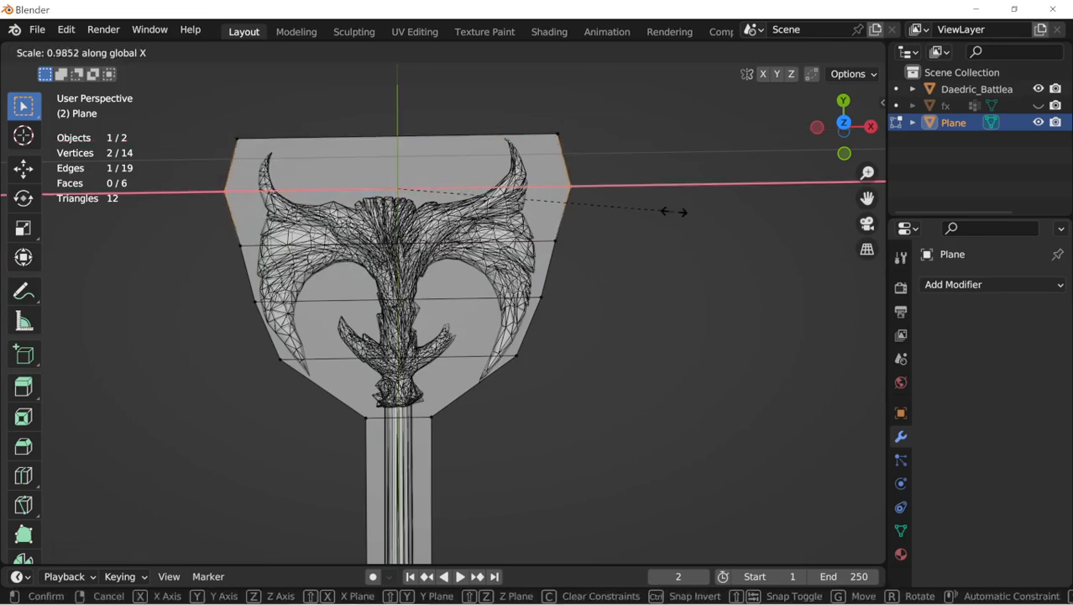
left_click(655, 212)
Step: Select the edge where the flared section meets the handle strip and move it along Y down the handle, away from the axe head
middle_click_drag(535, 322, 473, 366)
key("ctrl+r")
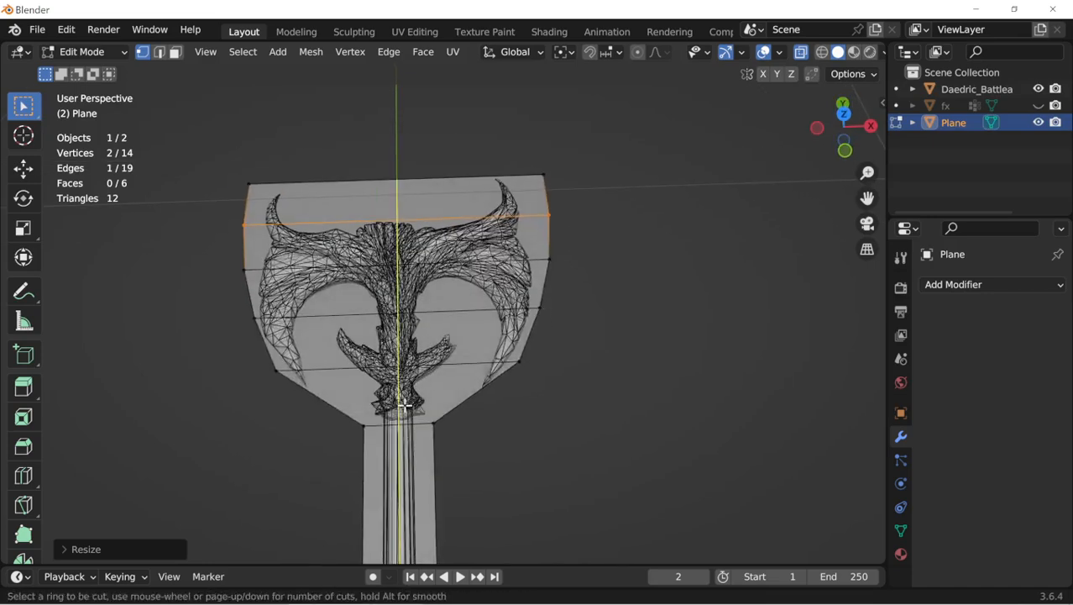
middle_click_drag(384, 433, 384, 372)
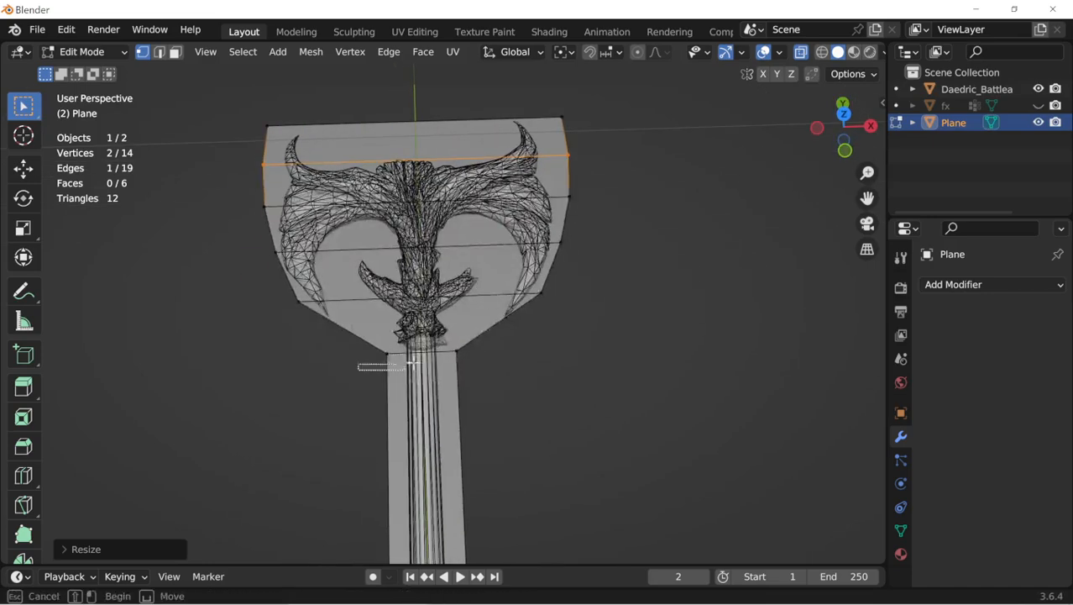
left_click(472, 333, "alt")
key("g")
key("y")
left_click(468, 382)
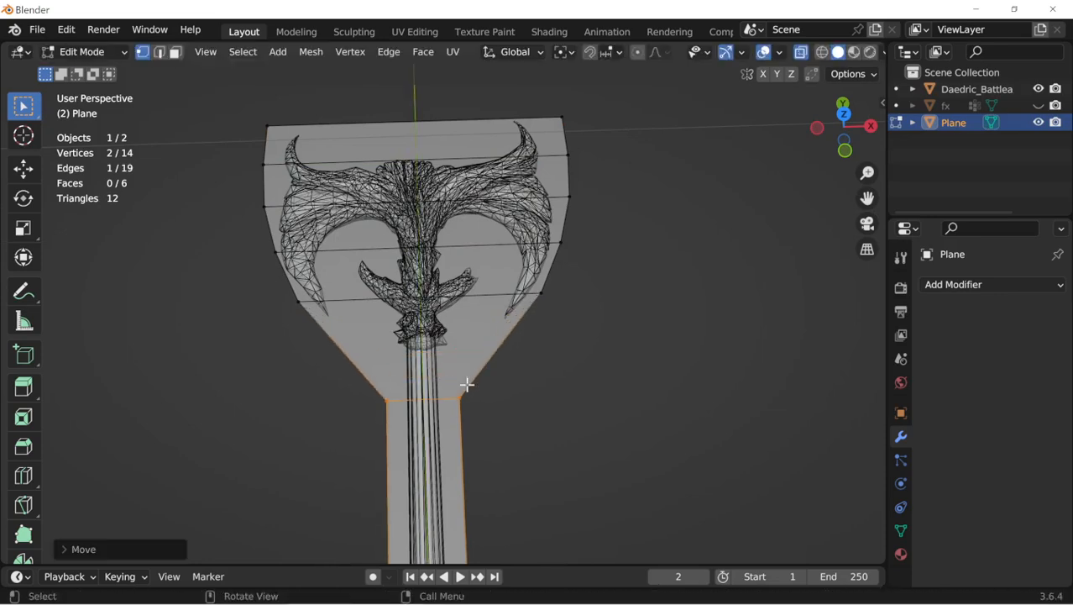
Step: Add one loop cut between the moved edge and the lowest loop, and scale it narrower along X
key("ctrl+r")
left_click(343, 348)
key("s")
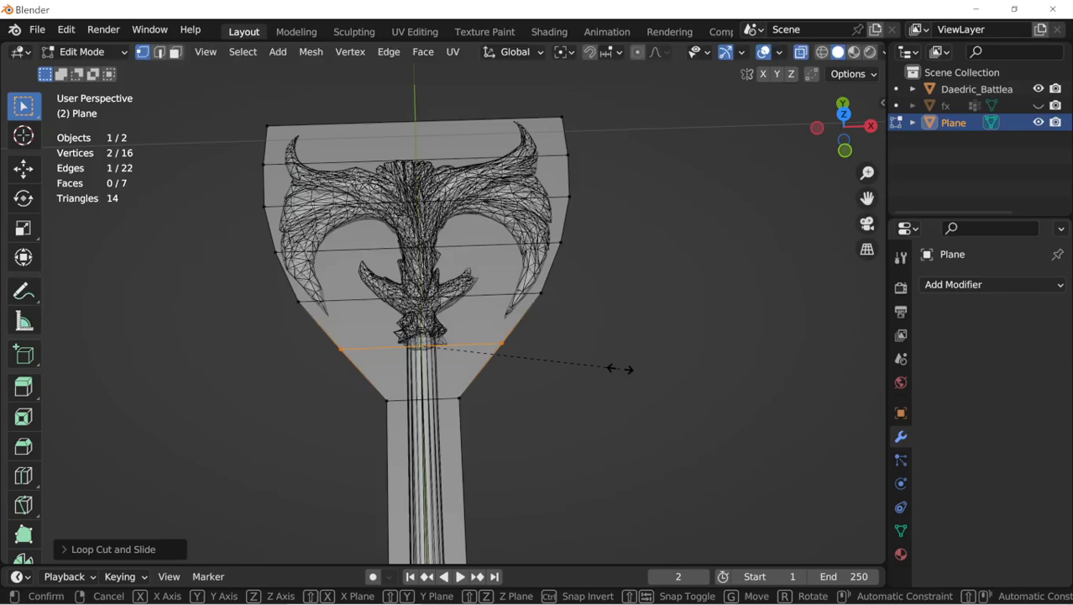
key("x")
left_click(574, 363)
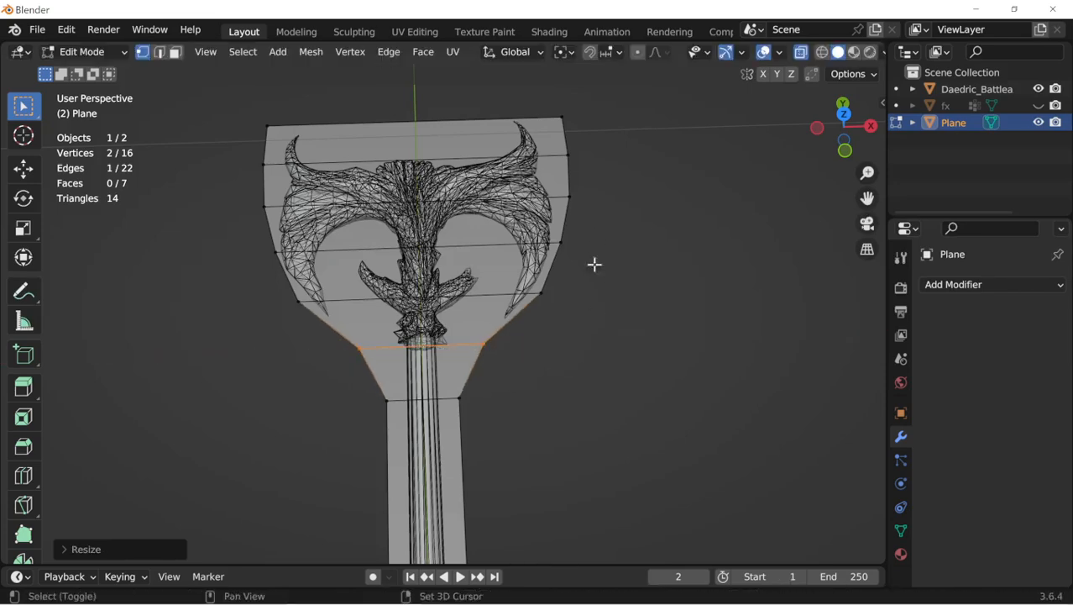
middle_click_drag(594, 264, 590, 295)
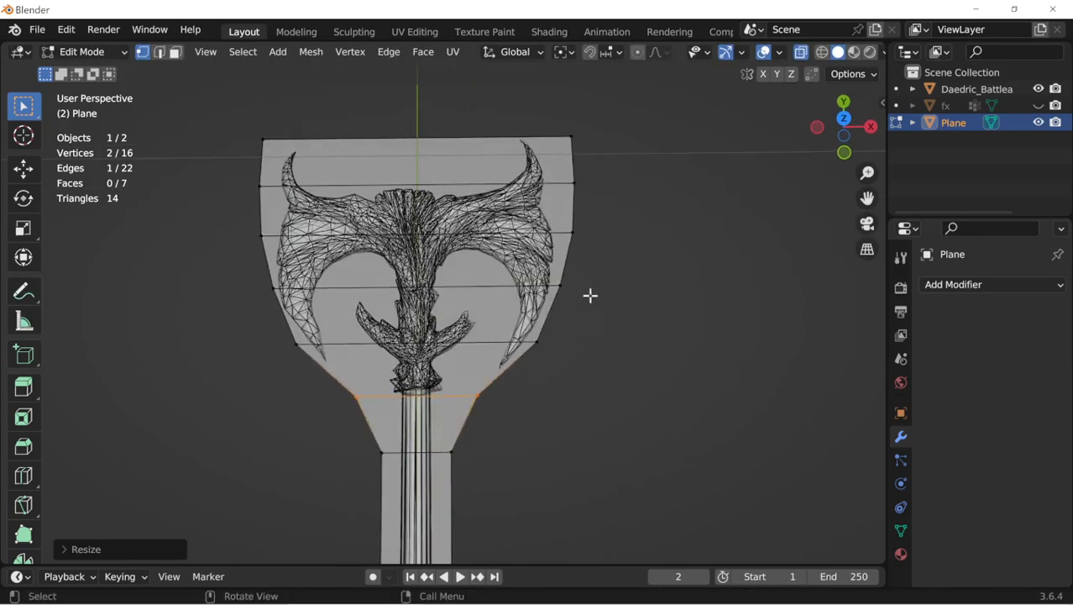
left_click(844, 119)
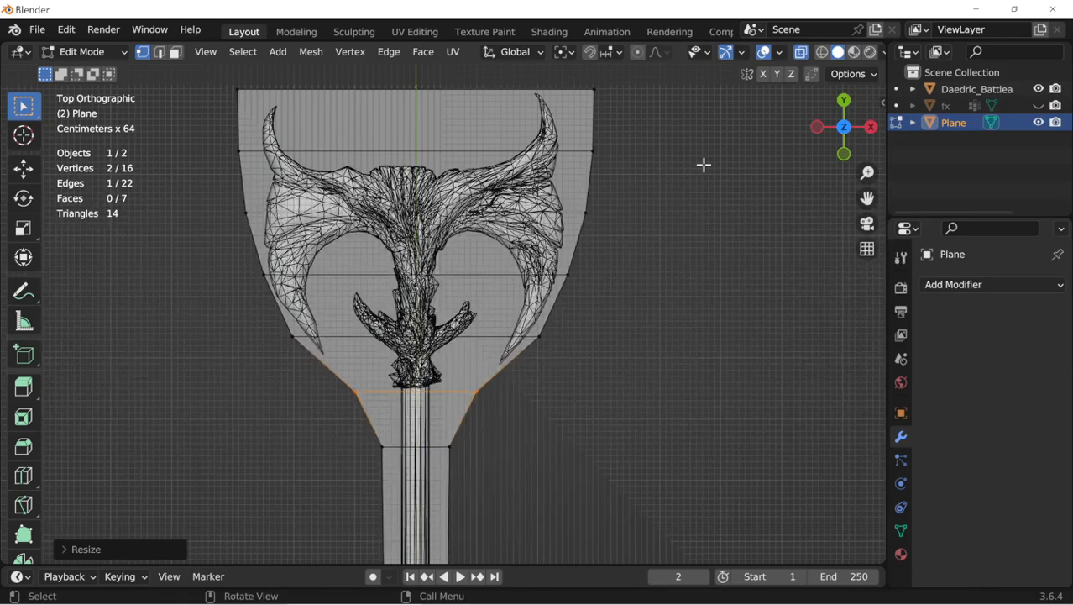
middle_click_drag(703, 164, 714, 236, "shift")
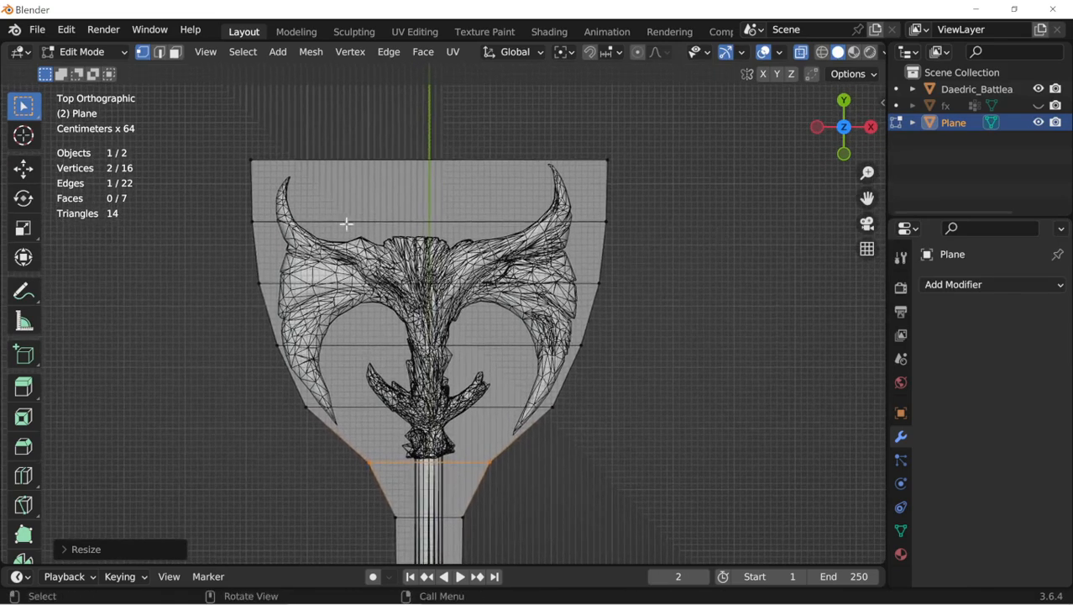
Step: Select the plane's far end edge and the two loops next to it, and shift them about 0.34 m along negative X
left_click_drag(177, 110, 659, 311)
key("g")
key("x")
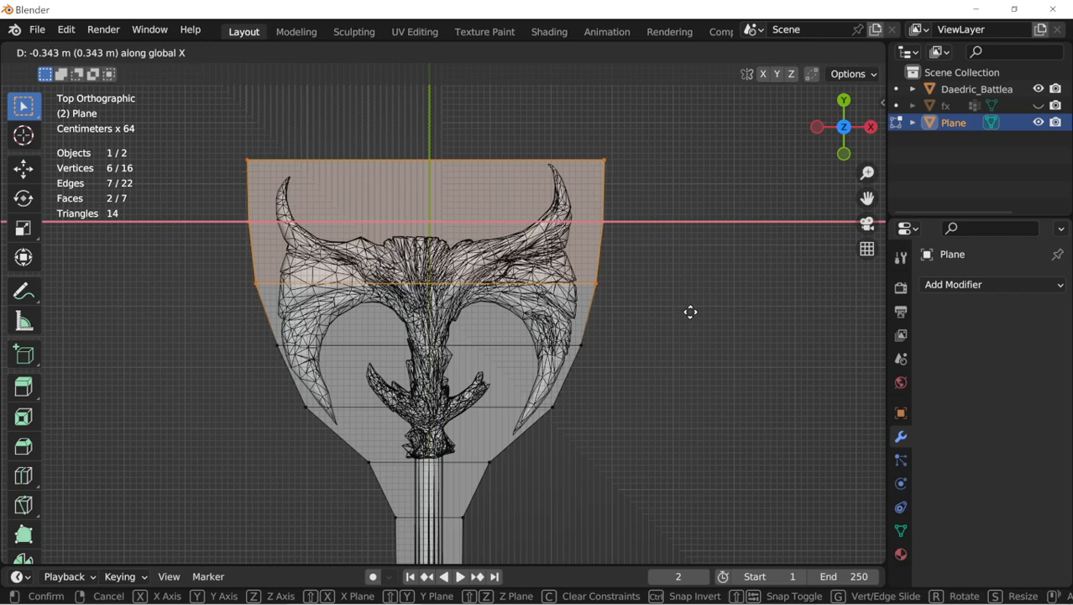
left_click(690, 311)
Step: Switch to edge selection and select only the plane's far end edge beyond the axe head
middle_click_drag(682, 290, 508, 339)
key("2")
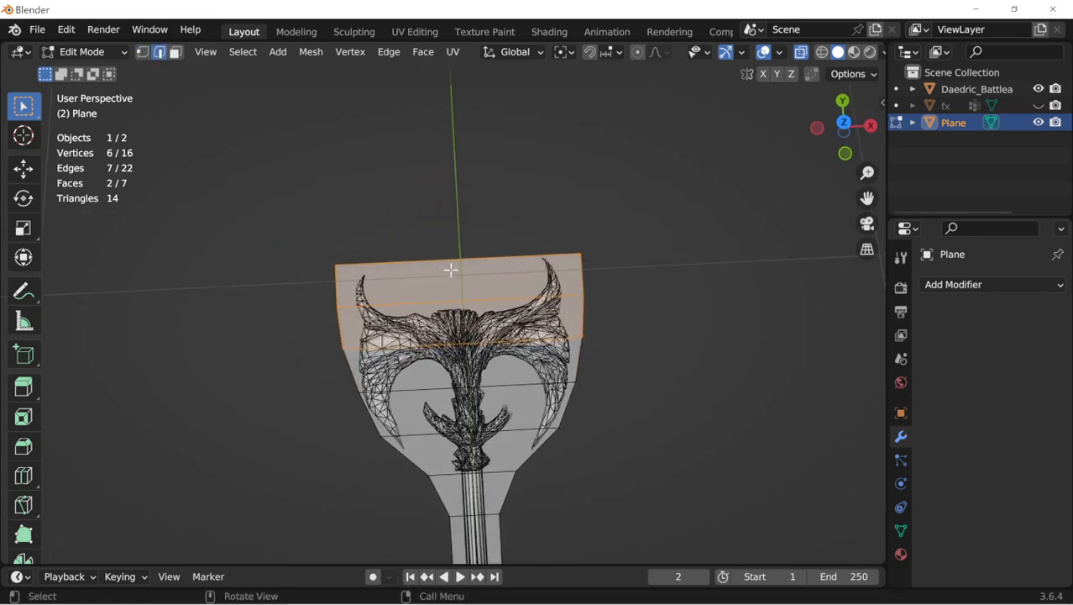
left_click(467, 264)
middle_click_drag(468, 265, 480, 294, "shift")
key("e")
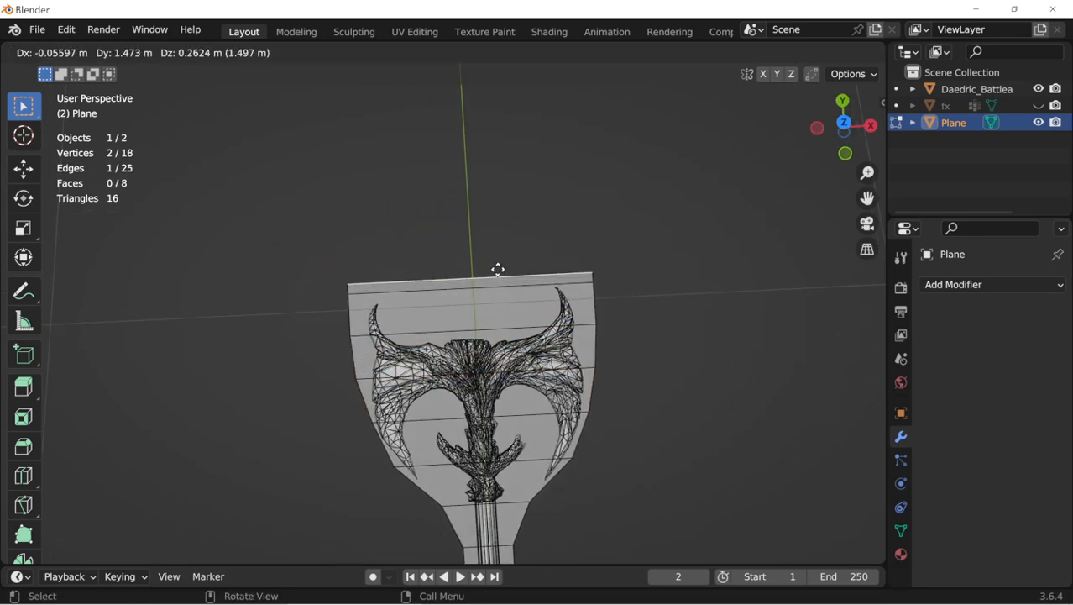
key("y")
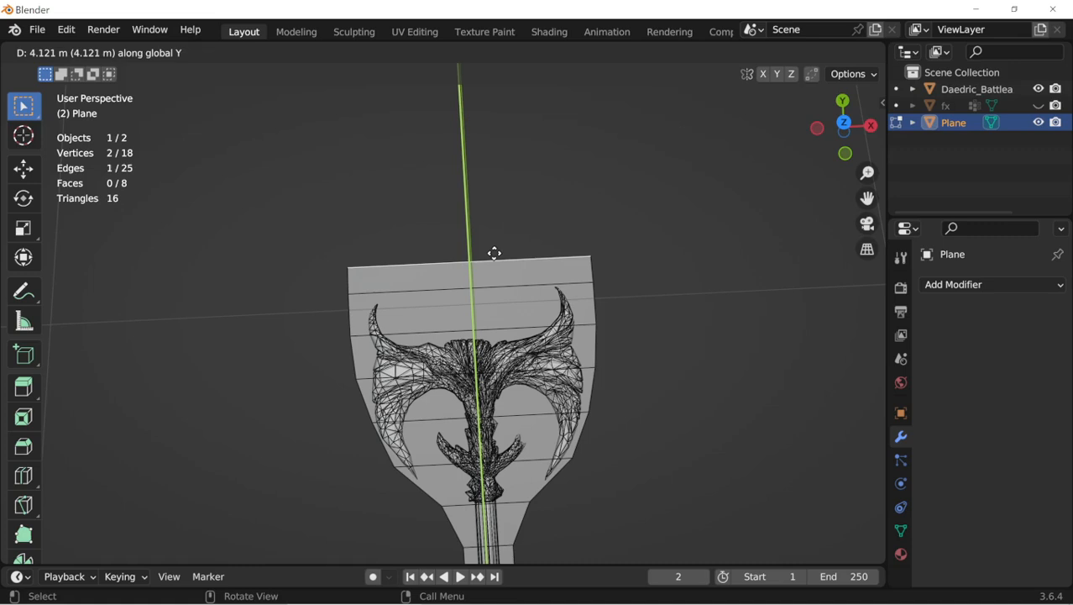
key("Escape")
key("ctrl+z")
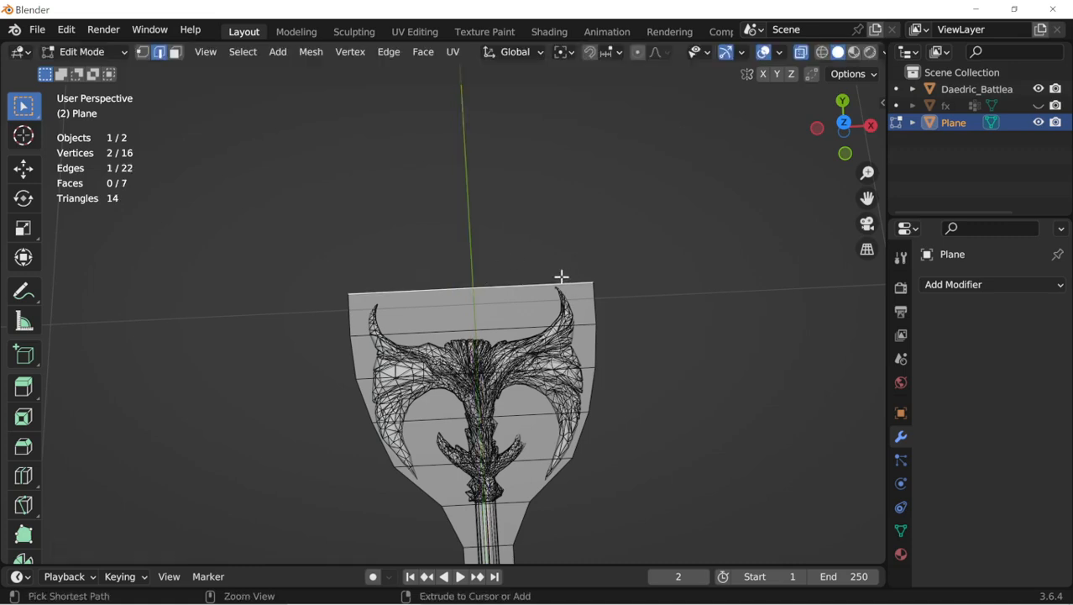
Step: Move the selected far end edge slightly along Y, away from the axe head
key("g")
key("y")
left_click(470, 289)
Step: Add three evenly spaced lengthwise loop cuts through the whole plane, from the axe head down the handle, without sliding them
middle_click_drag(469, 280, 552, 317)
scroll(551, 318, "up", 1)
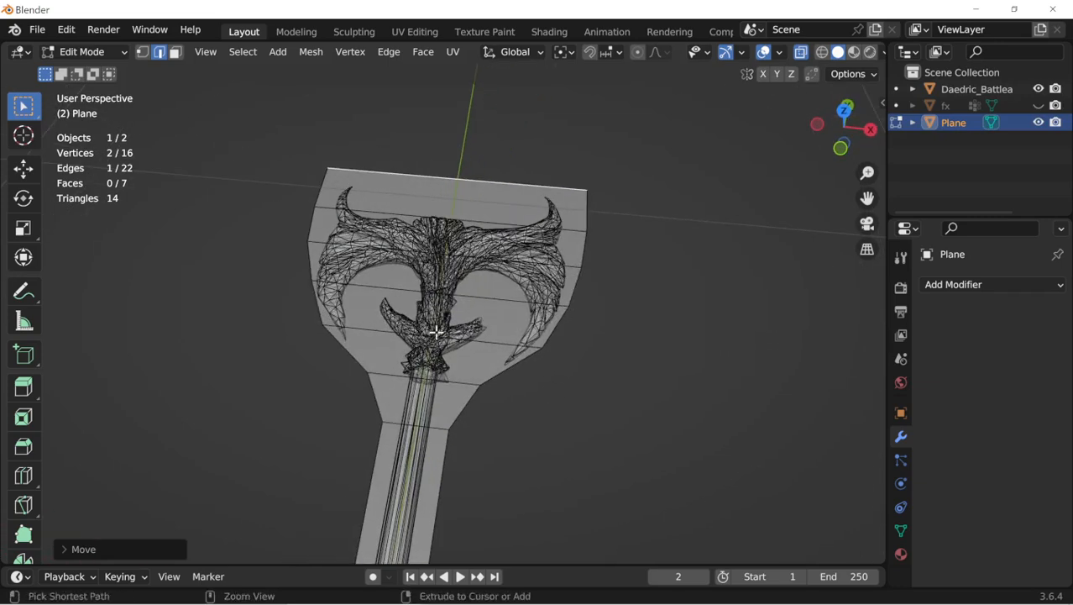
key("ctrl+r")
scroll(385, 304, "up", 1)
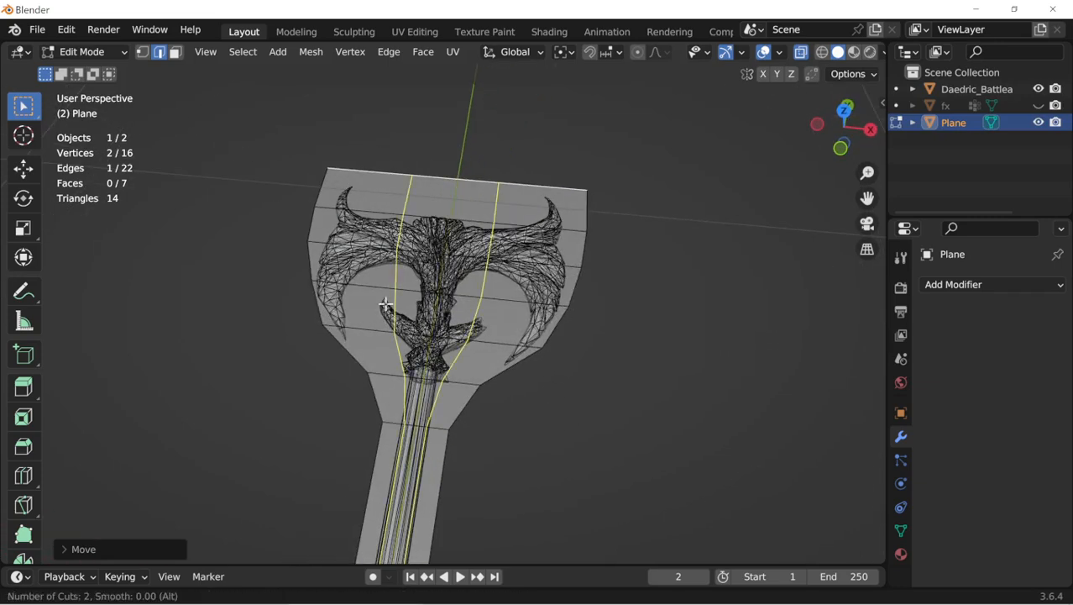
scroll(386, 304, "up", 1)
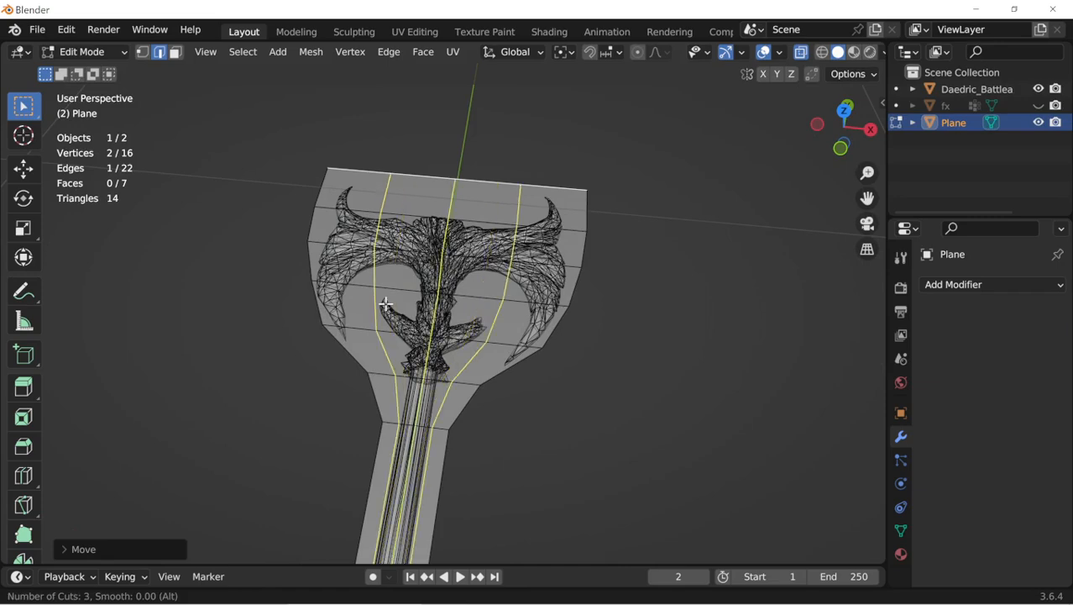
left_click(385, 304)
right_click(386, 304)
Step: Add one loop cut across the handle strip and slide it by about 0.92 toward the strip's lower end
middle_click_drag(577, 394, 733, 182)
middle_click_drag(668, 229, 562, 335, "shift")
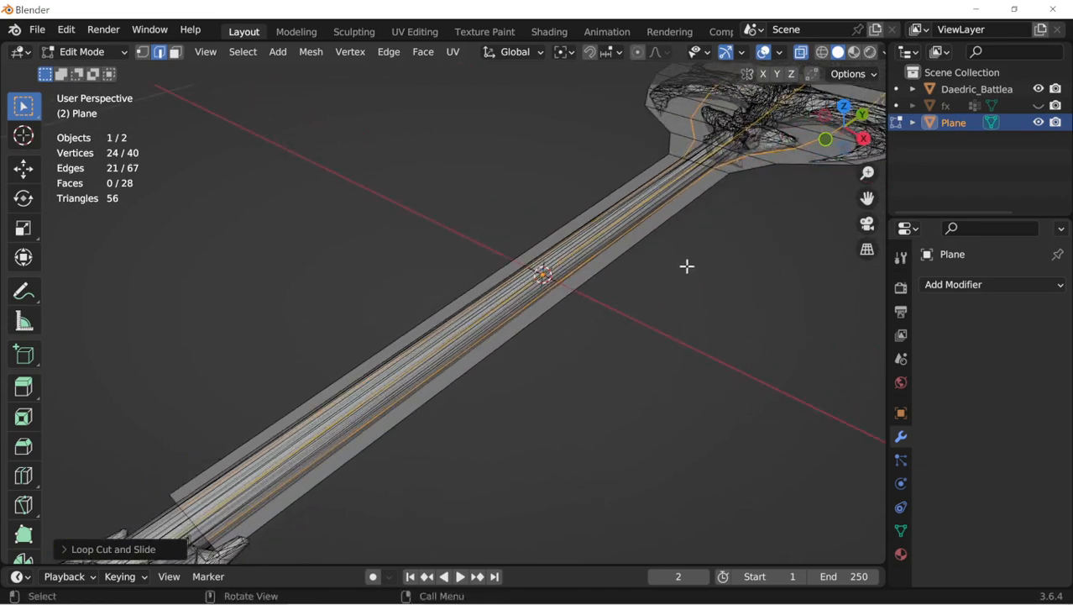
middle_click_drag(687, 266, 763, 196, "shift")
key("ctrl+r")
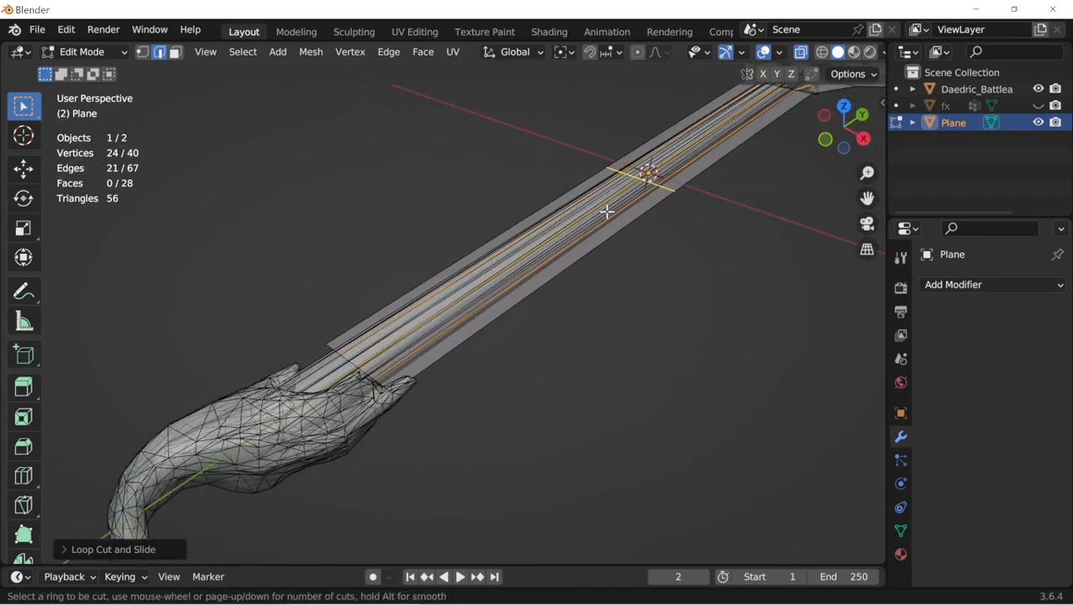
left_click(617, 195)
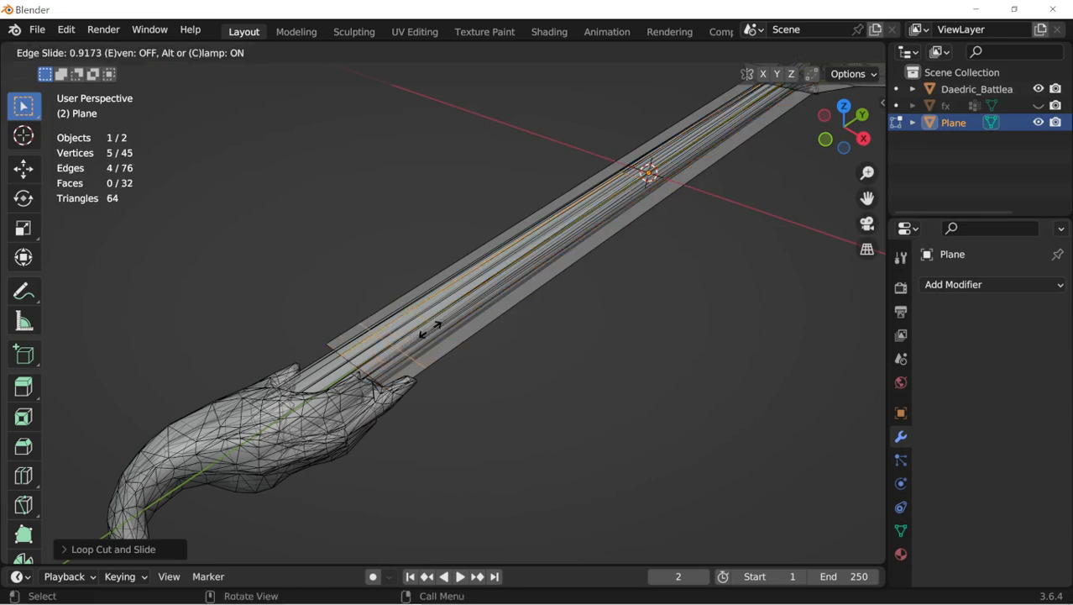
left_click(429, 330)
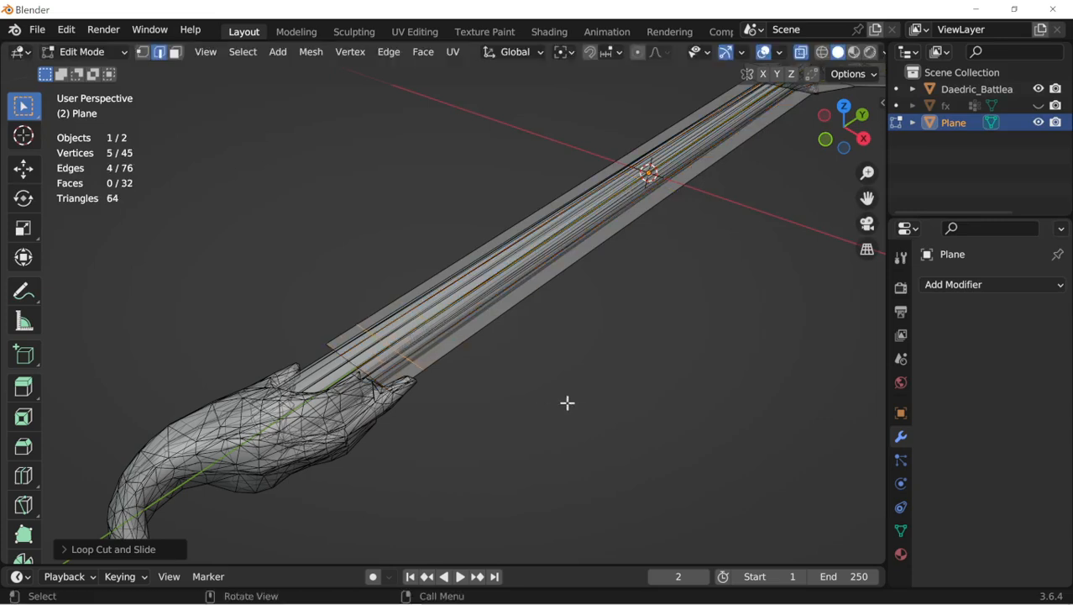
Step: Hide the Daedric_Battlea object in the viewport so that only the plane mesh is shown
left_click(1039, 90)
middle_click_drag(783, 139, 458, 324, "shift")
scroll(457, 325, "down", 3)
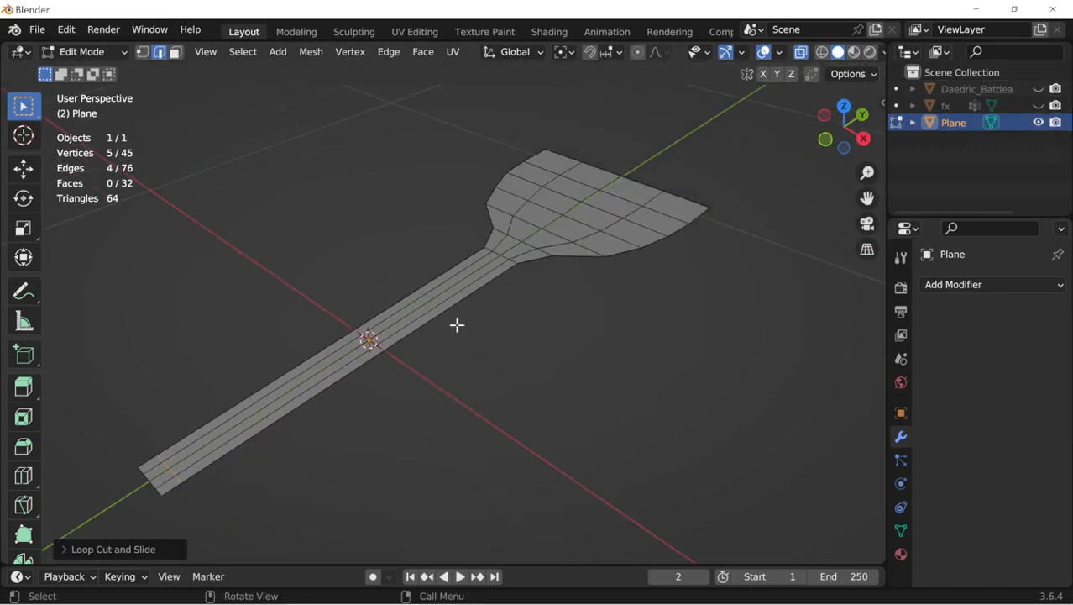
Step: Show the hidden Daedric_Battlea model and examine the handle's lower end against the plane
middle_click_drag(496, 287, 526, 303)
left_click(1039, 89)
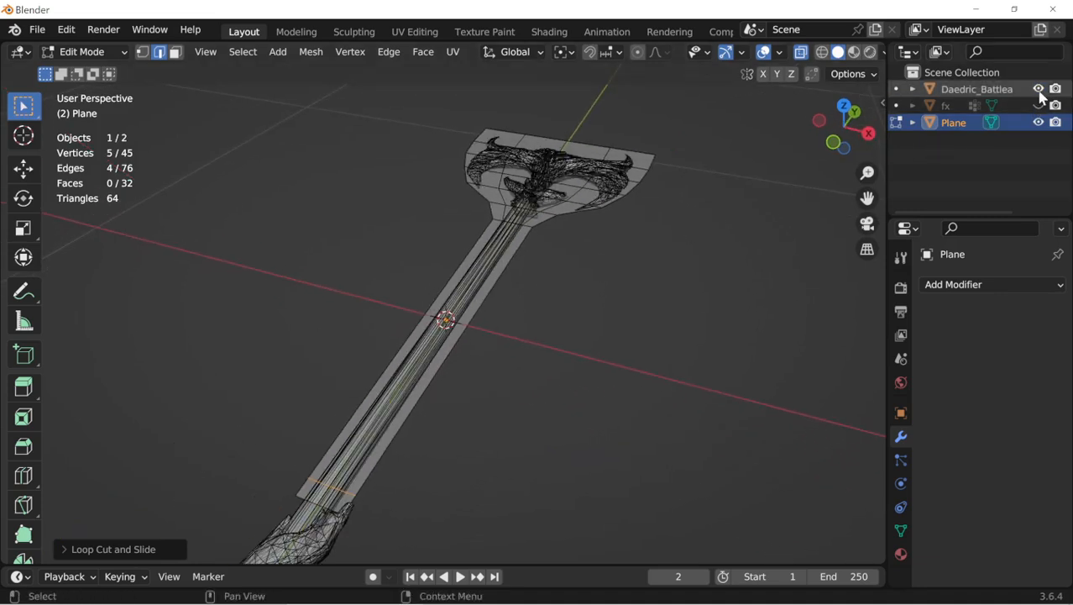
middle_click_drag(359, 484, 350, 461)
scroll(345, 462, "up", 2)
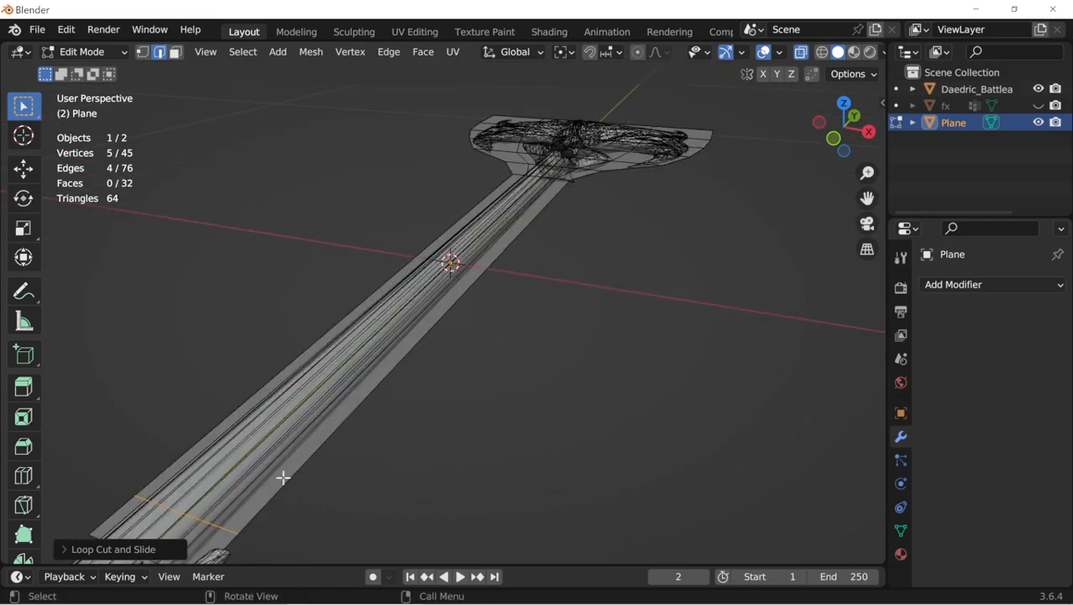
middle_click_drag(280, 477, 340, 458, "shift")
Step: Select the plane's six interior vertices at the lower end of the handle, leaving out its outer border
left_click(279, 489)
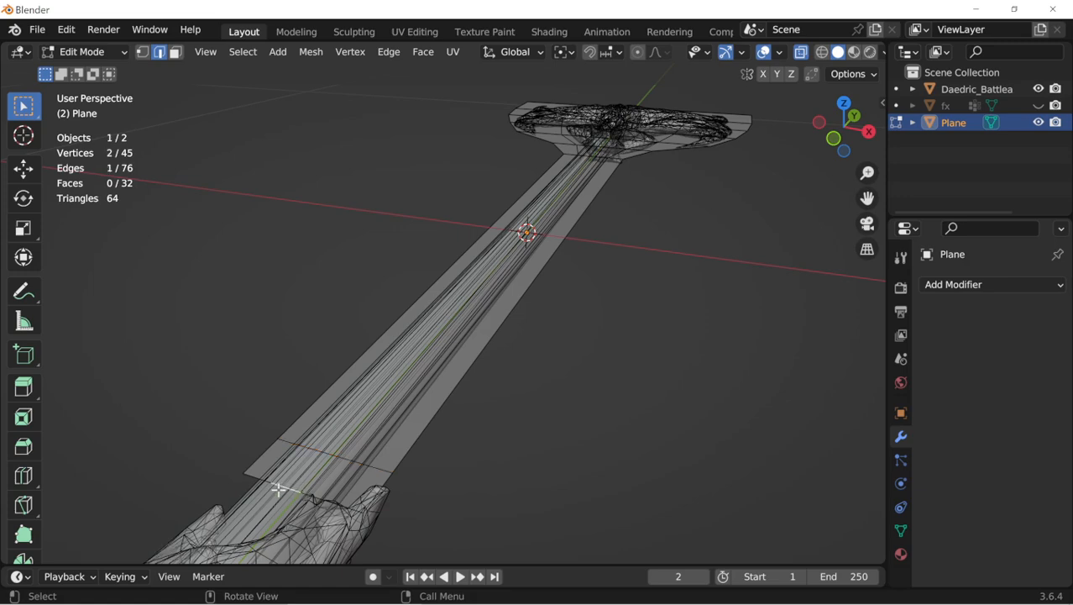
middle_click_drag(285, 489, 336, 490)
left_click_drag(646, 440, 730, 376)
left_click_drag(715, 445, 755, 418, "shift")
middle_click_drag(757, 370, 637, 367)
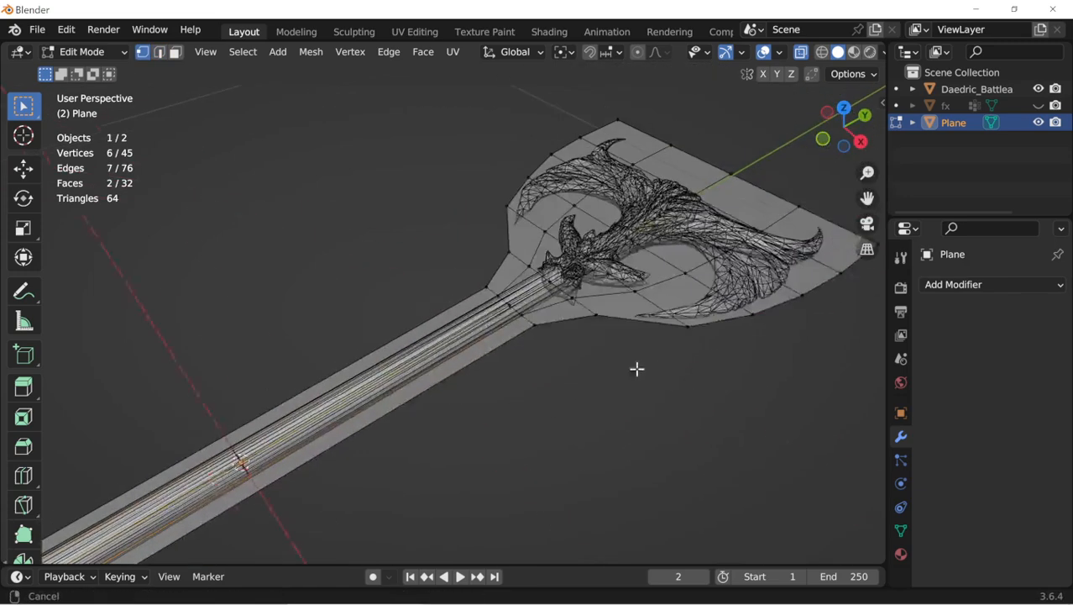
Step: Add the neck and axe head's interior vertices to the selection and raise them all about 1.21 m along global Z
scroll(587, 359, "up", 4)
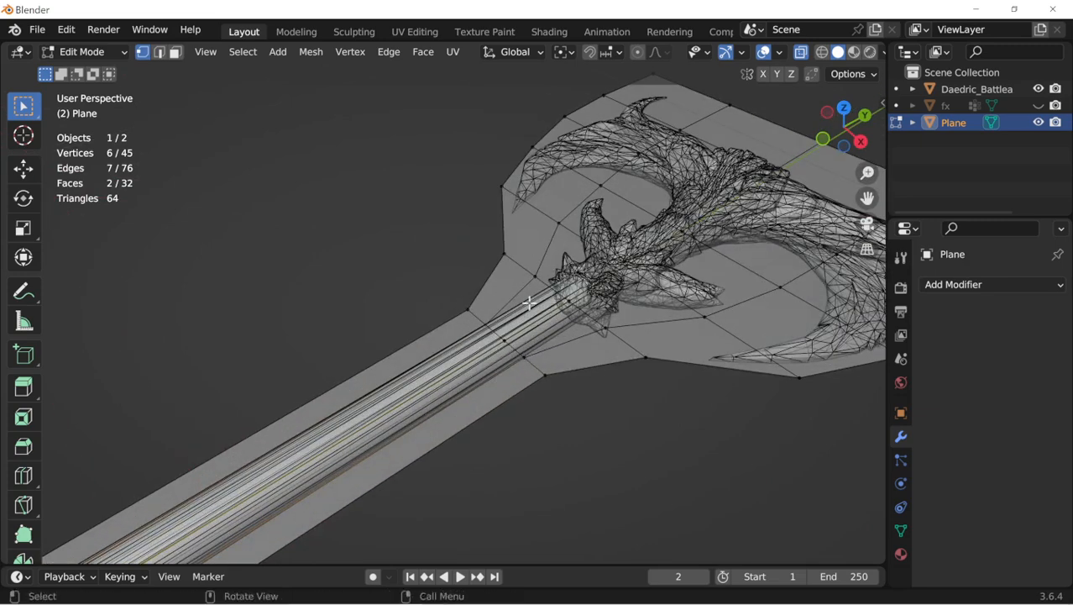
scroll(529, 302, "down", 5)
scroll(579, 267, "up", 5)
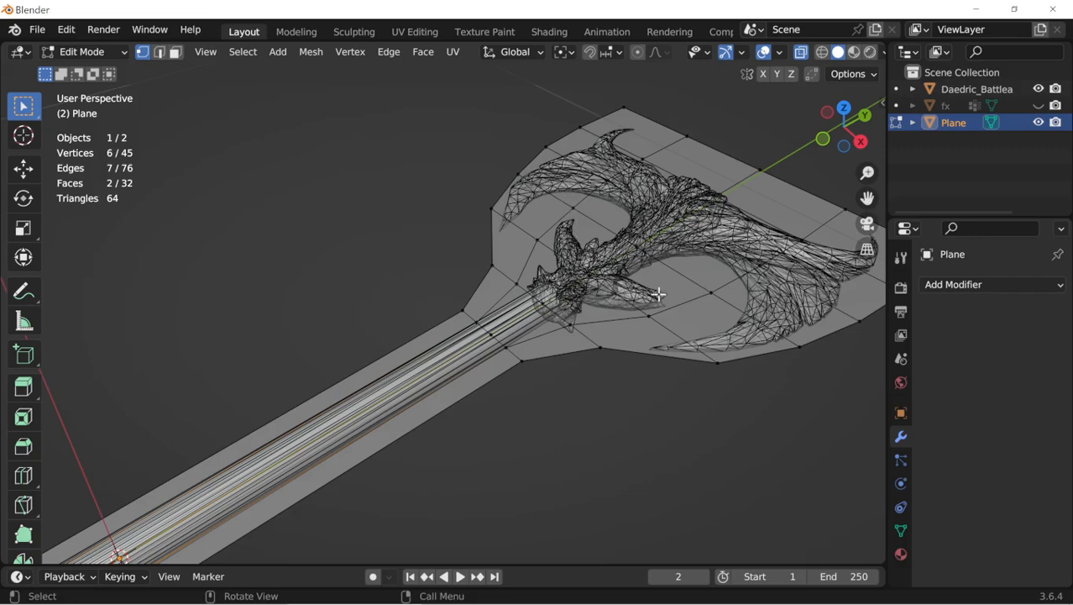
middle_click_drag(571, 255, 364, 309, "shift")
key("c")
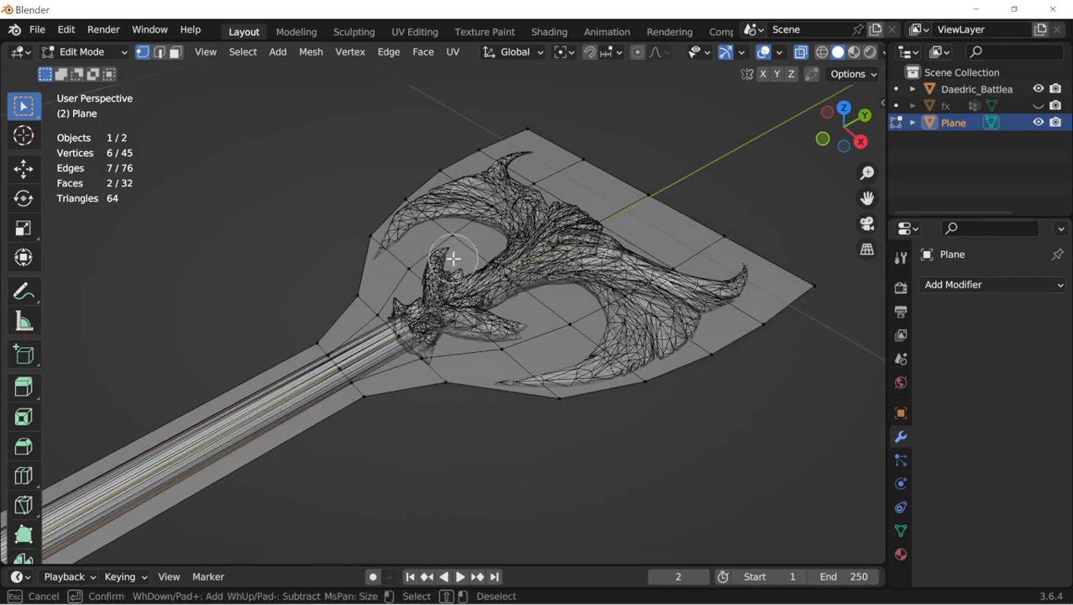
scroll(448, 235, "down", 5)
scroll(447, 232, "up", 6)
mouse_move(530, 198)
left_mouse_down()
mouse_move(479, 232)
mouse_move(446, 327)
mouse_move(618, 257)
mouse_move(589, 243)
mouse_move(666, 272)
mouse_move(565, 259)
mouse_move(440, 277)
mouse_move(412, 302)
mouse_move(419, 346)
mouse_move(389, 336)
mouse_move(340, 379)
left_mouse_up()
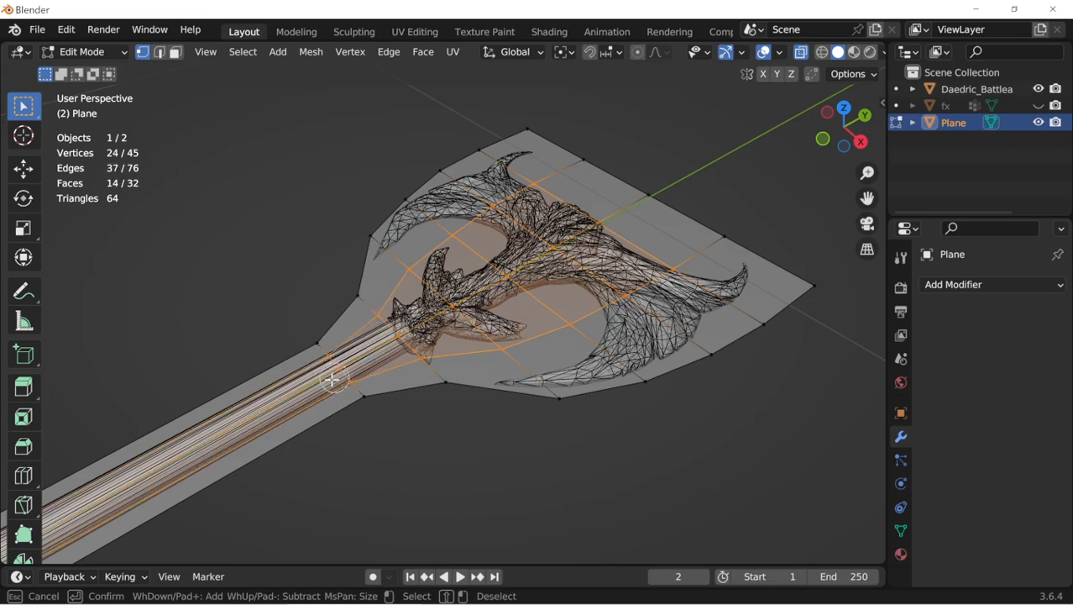
right_click(340, 380)
middle_click_drag(583, 330, 594, 305)
key("g")
key("z")
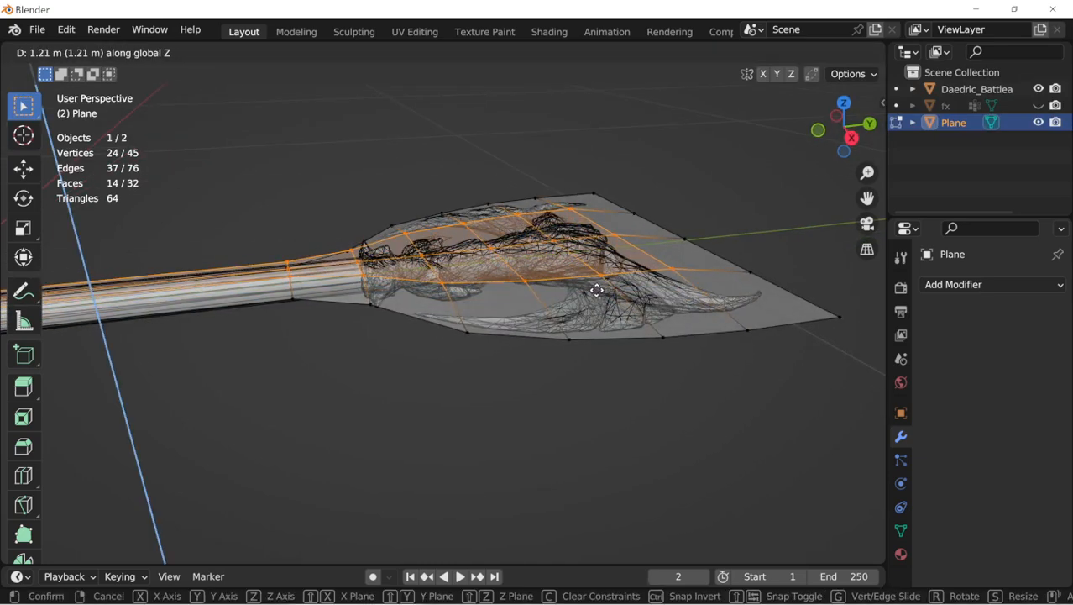
left_click(596, 290)
middle_click_drag(596, 290, 589, 269)
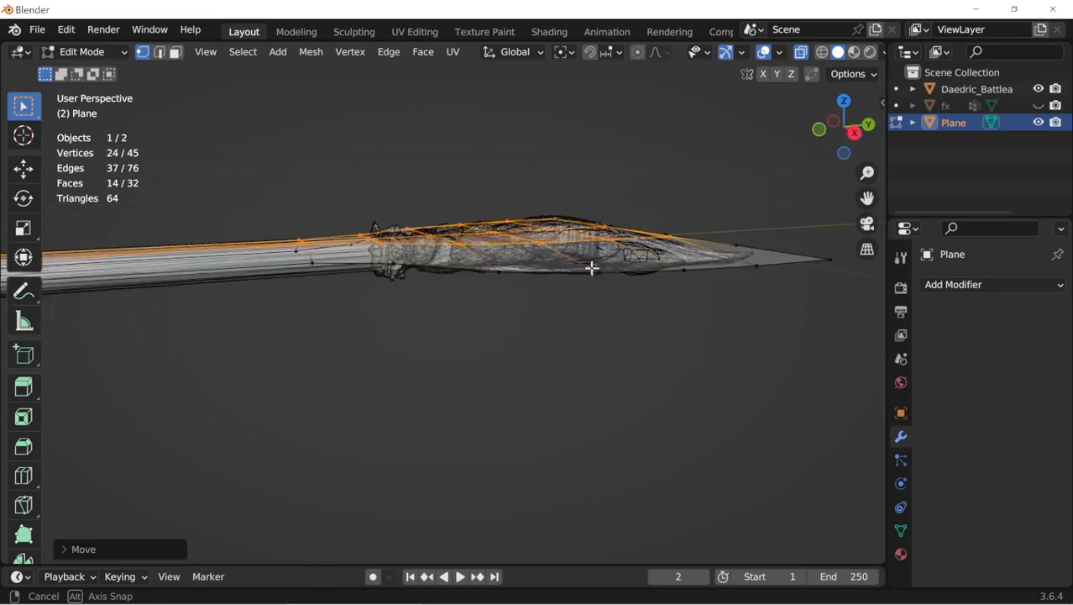
middle_click_drag(388, 273, 470, 410)
key("g")
key("z")
key("Escape")
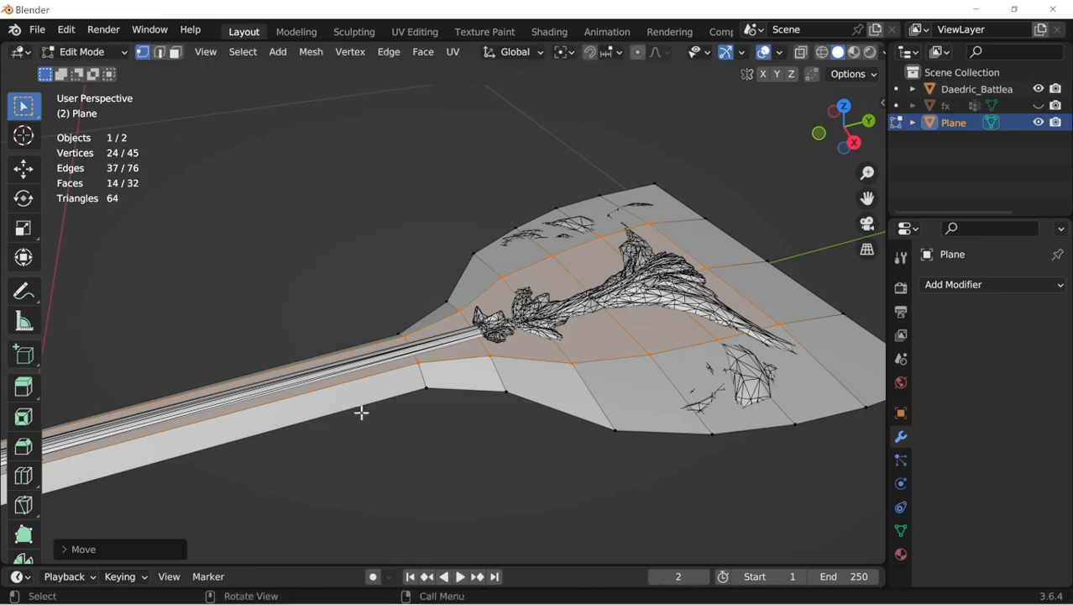
Step: Raise the selected interior vertices slightly further along global Z, judging the height at the handle's lower end
middle_click_drag(362, 413, 773, 287, "shift")
key("g")
key("z")
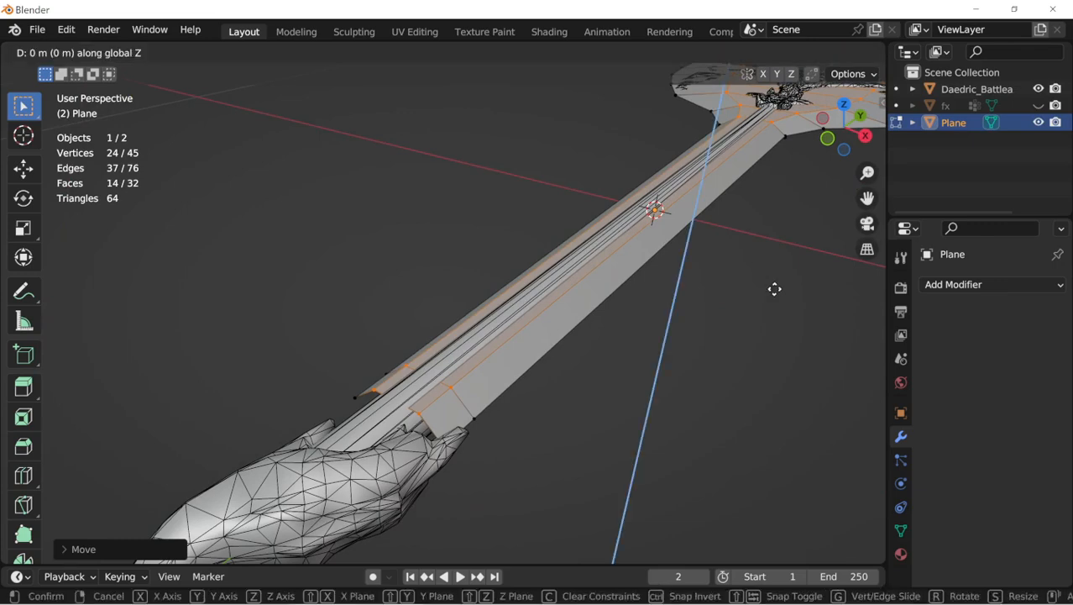
left_click(777, 247)
middle_click_drag(778, 235, 475, 348, "shift")
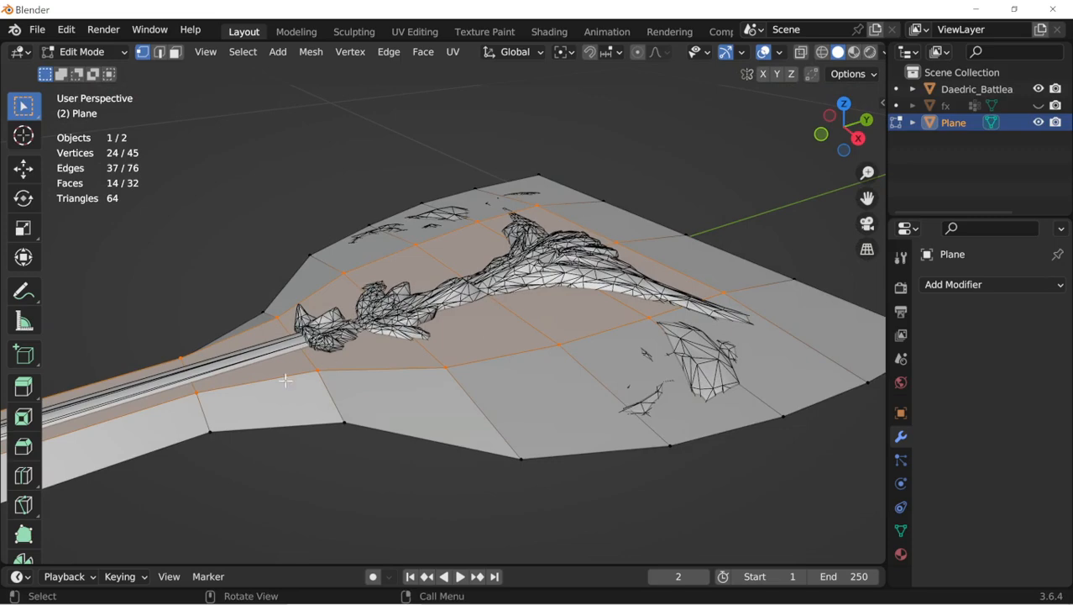
Step: Raise the handle's long centre edge and the adjoining neck edge about 0.41 m along Z to cover the shaft
middle_click_drag(286, 381, 260, 343)
key("2")
left_click(436, 314)
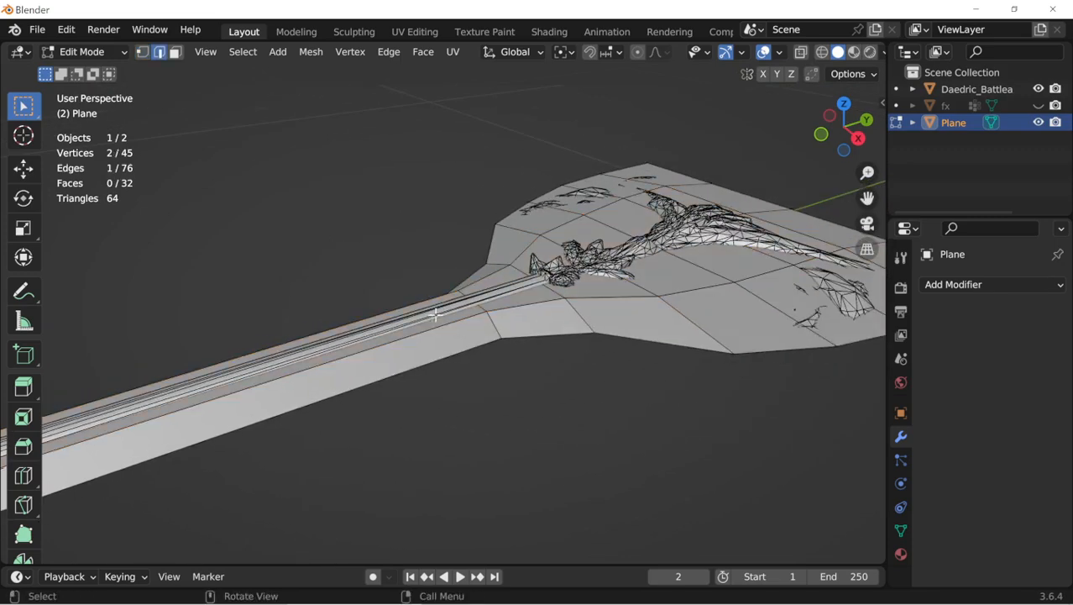
key("g")
key("z")
right_click(509, 290)
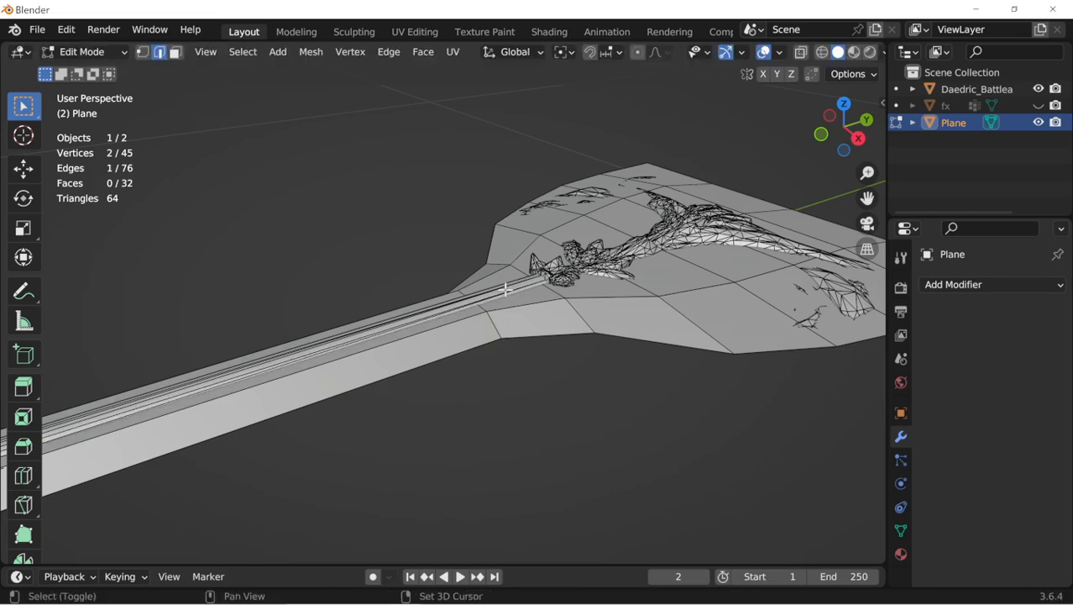
key("g")
key("z")
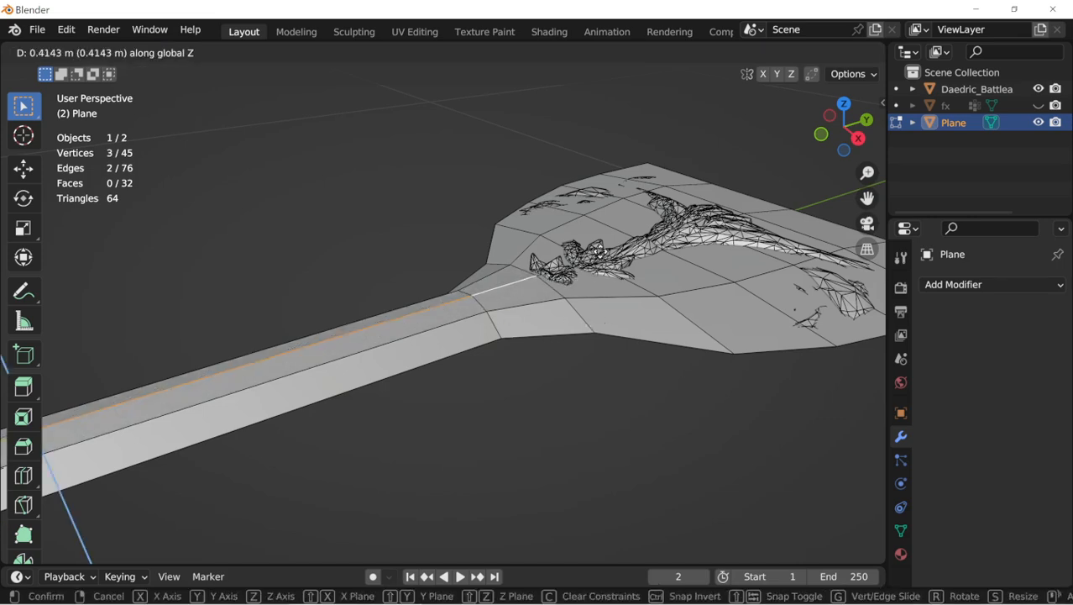
left_click(600, 248)
Step: Select the three centreline edges from the neck into the axe head and raise them along Z
middle_click_drag(599, 248, 445, 343, "shift")
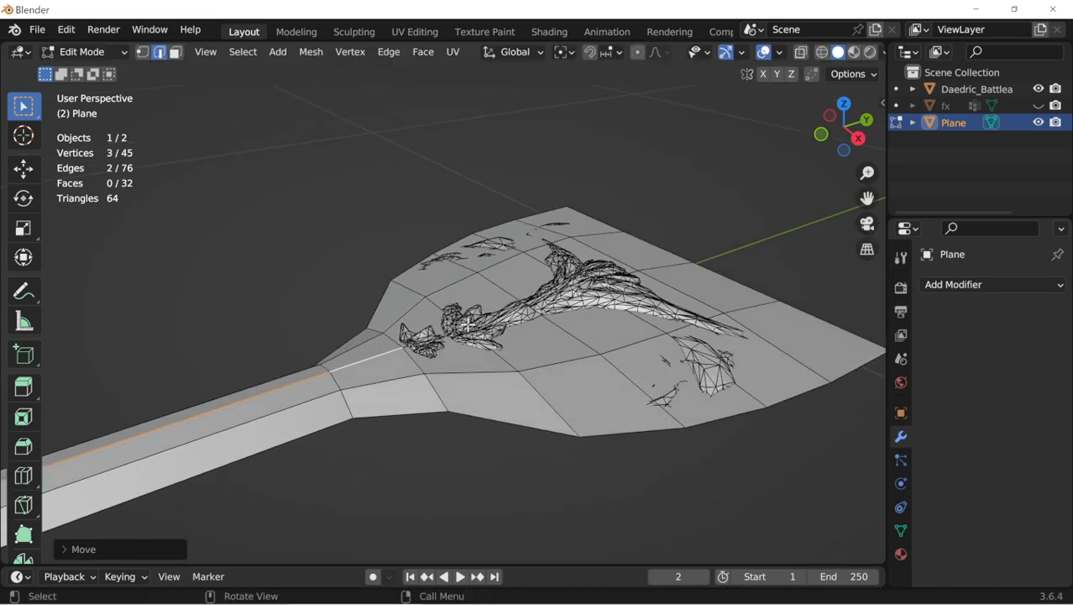
left_click(515, 315, "shift")
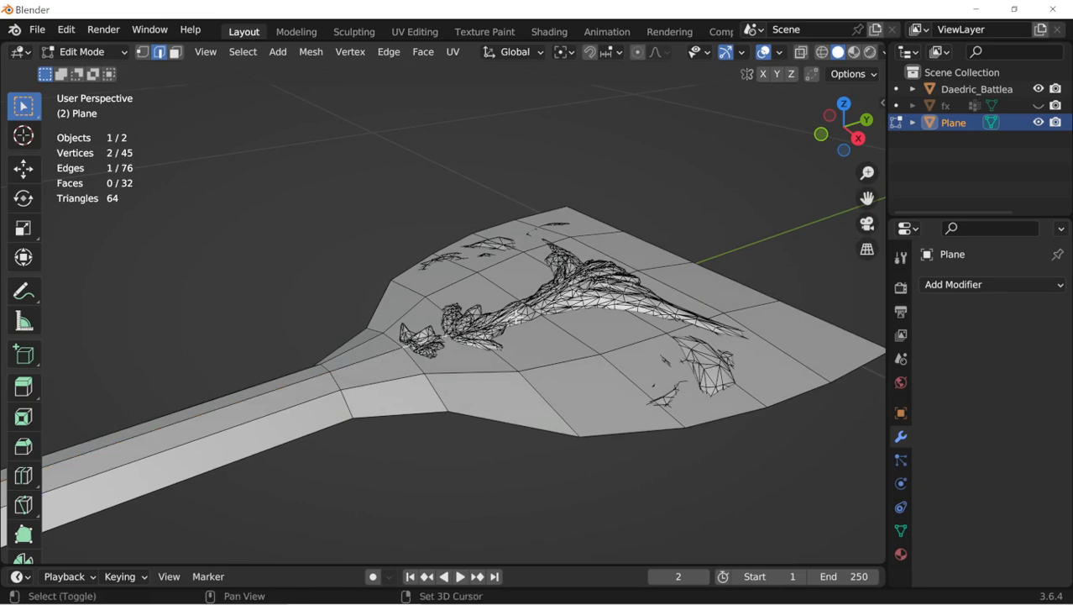
left_click(558, 303)
key("alt+z")
left_click(450, 342, "shift")
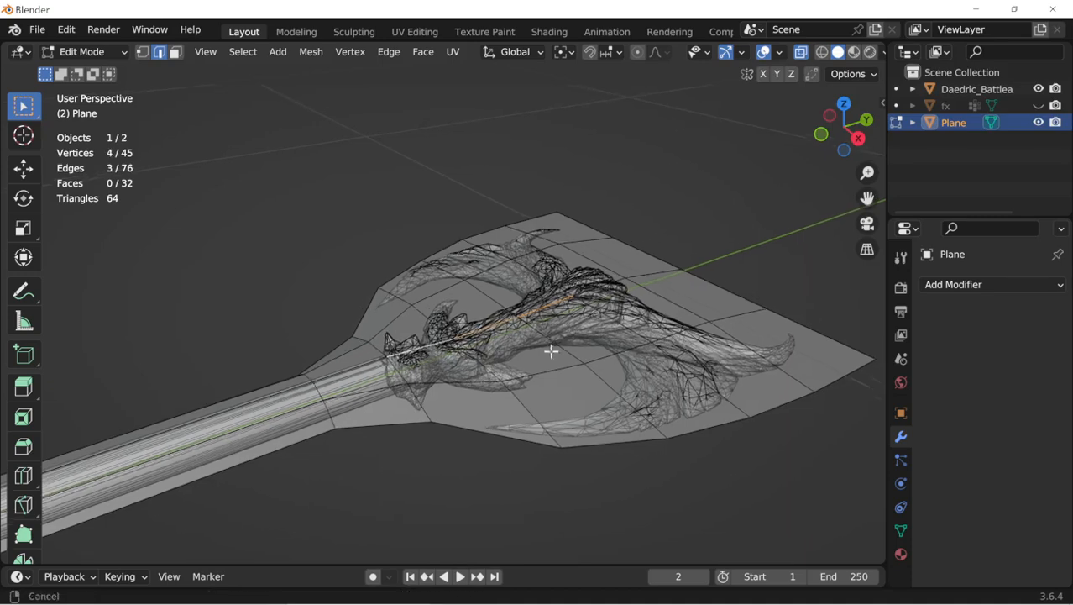
key("alt+z")
key("g")
key("z")
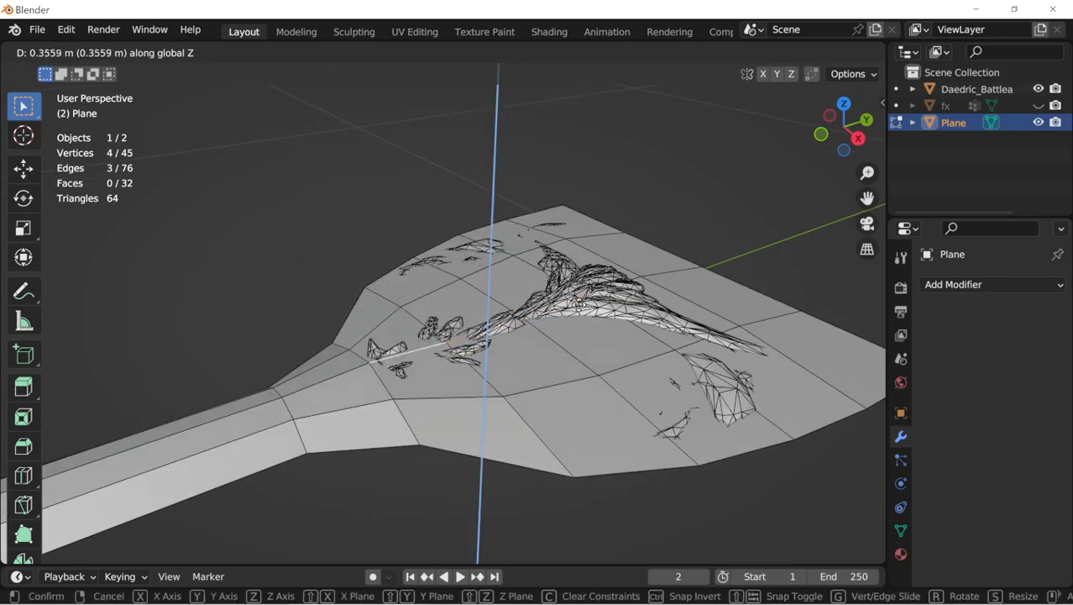
left_click(564, 299)
Step: Raise only the centreline edge in the middle of the axe head about 0.7 m along Z
left_click(558, 301)
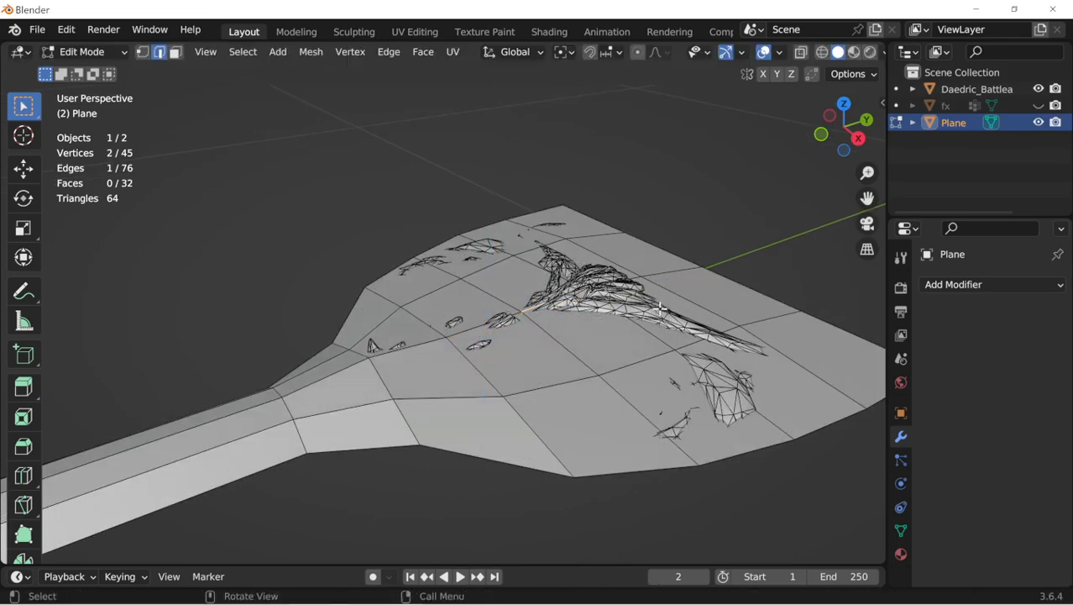
key("g")
key("z")
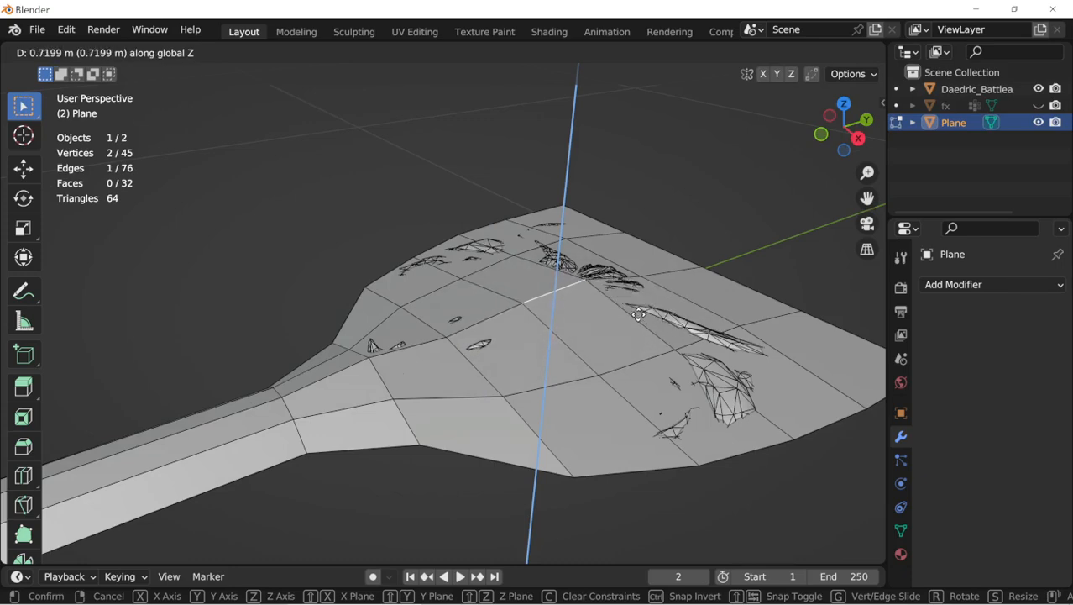
left_click(632, 325)
middle_click_drag(632, 325, 597, 310)
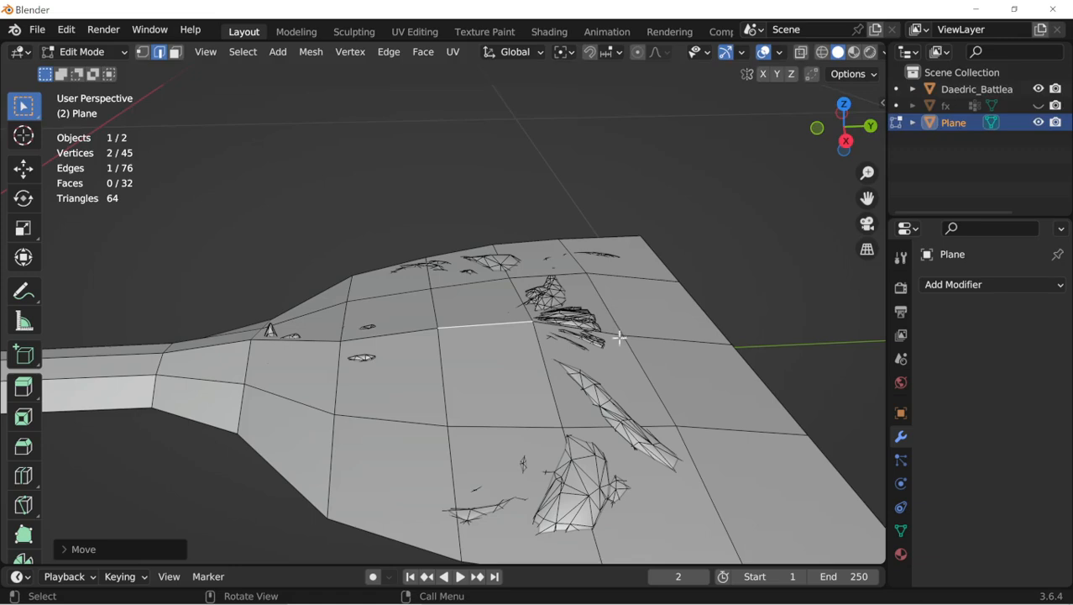
Step: Raise the centreline vertex one row in from the axe head's straight end about 0.84 m along Z
key("1")
left_click(624, 328)
key("g")
key("z")
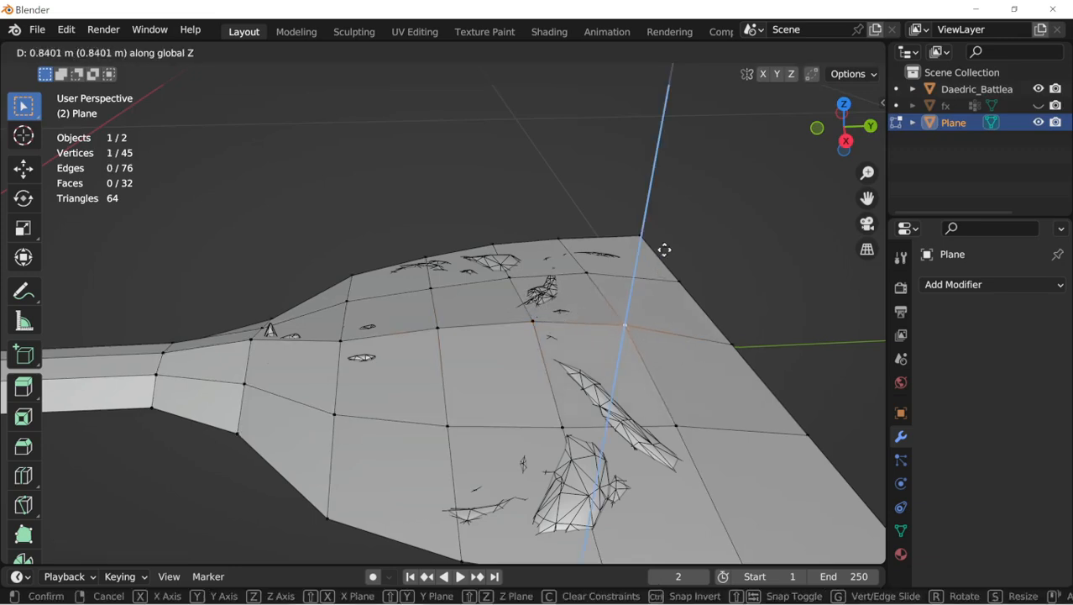
left_click(663, 249)
Step: Raise the two vertices flanking the centreline in the third row from the axe head's straight end along Z
left_click(559, 393)
left_click(512, 276, "shift")
key("g")
key("z")
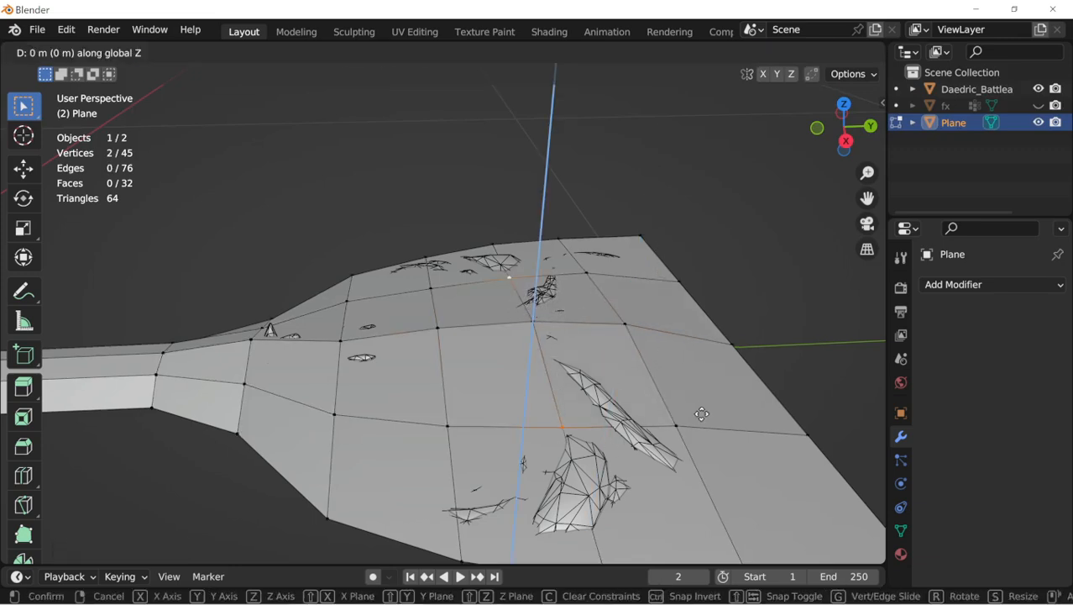
left_click(704, 304)
Step: Raise the two vertices flanking the centreline in the fourth row from the straight end along Z
left_click(433, 291)
key("g")
key("z")
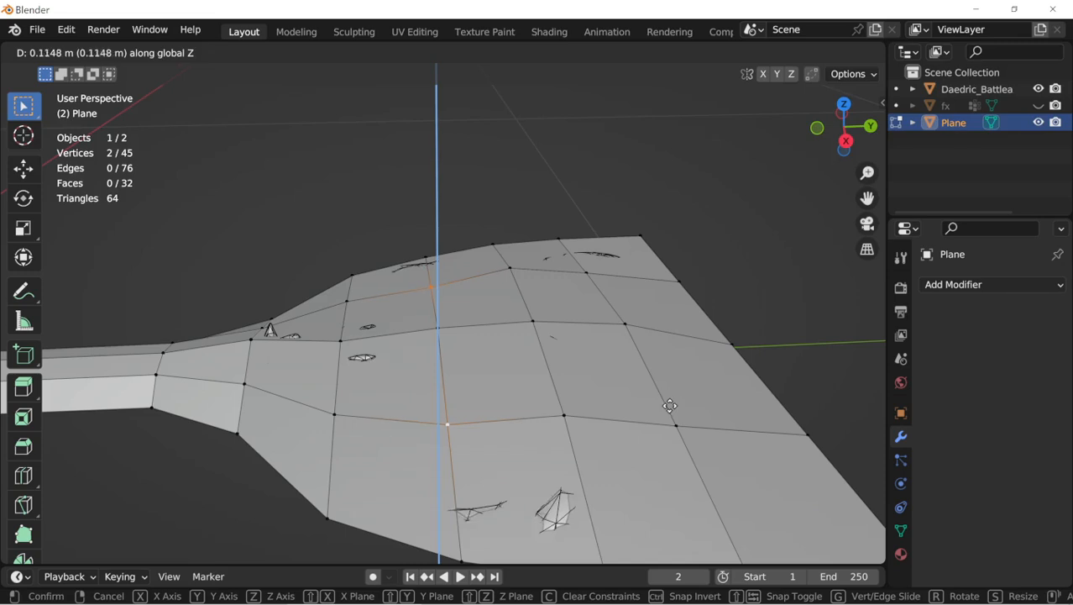
left_click(634, 312)
Step: Raise the two vertices flanking the centreline in the second row from the straight end along Z
left_click(586, 272)
left_click(676, 426, "shift")
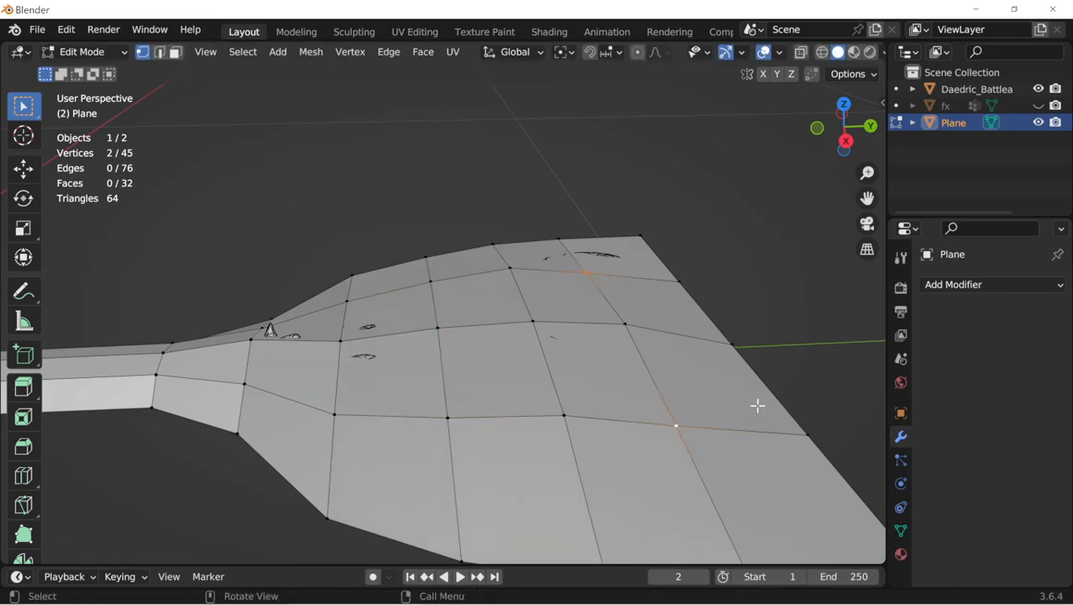
key("g")
key("z")
left_click(757, 281)
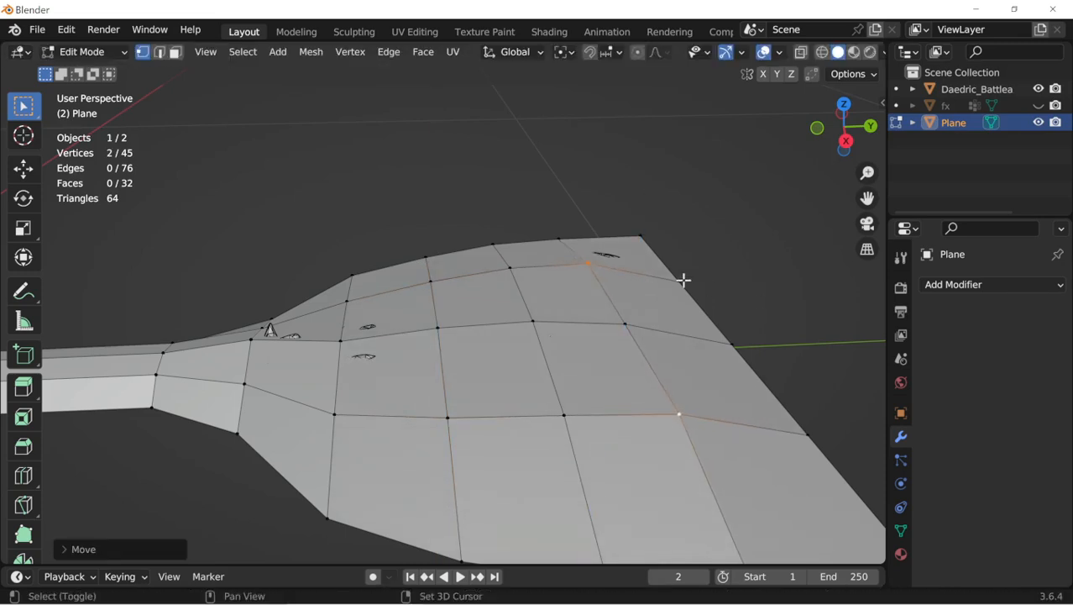
Step: Raise the three middle vertices on the axe head's straight end along Z
left_click(679, 281)
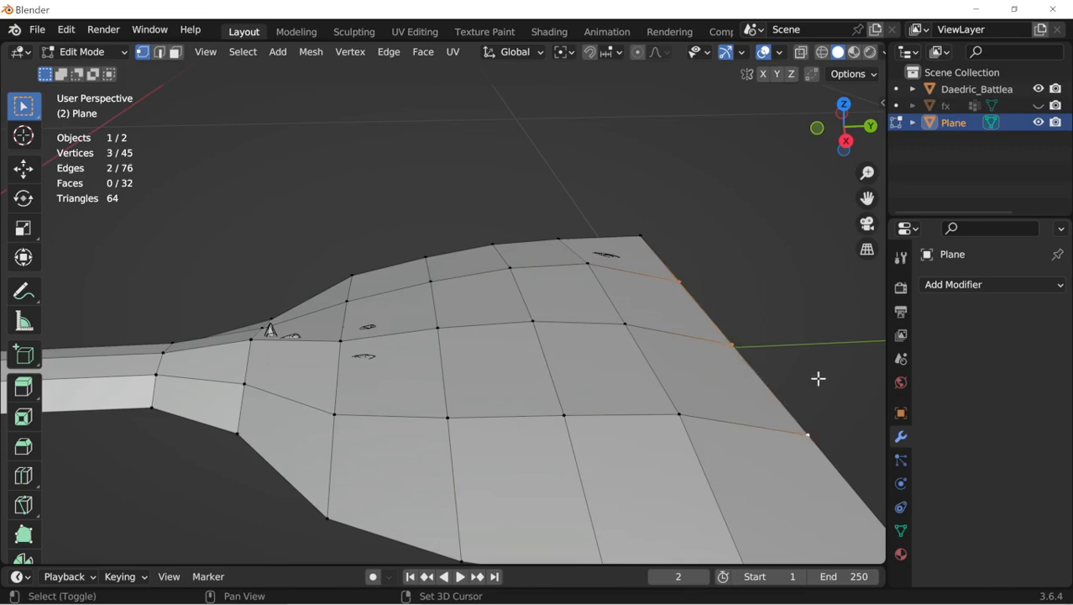
key("g")
key("z")
left_click(815, 304)
scroll(621, 393, "down", 3)
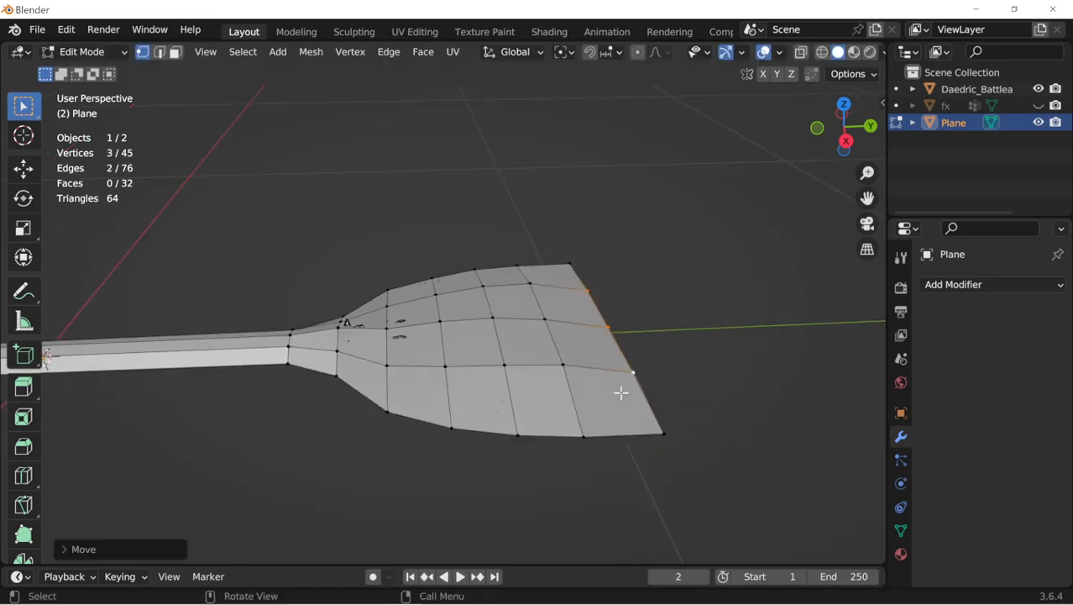
Step: Raise the centreline vertex in the fifth row from the straight end slightly along Z to cover the protruding reference
middle_click_drag(475, 429, 573, 404)
middle_click_drag(497, 406, 629, 372, "shift")
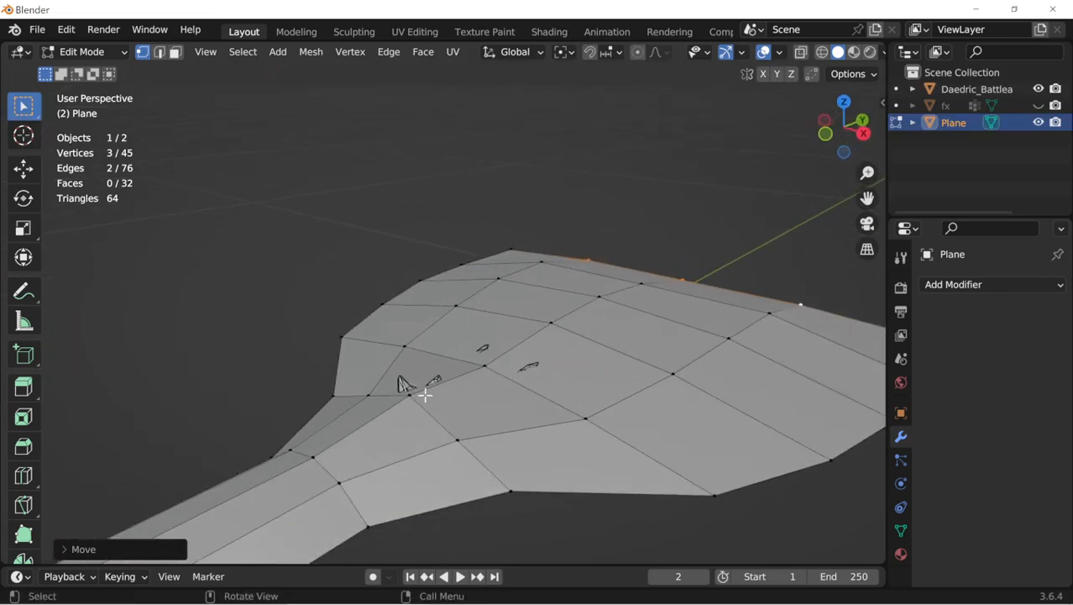
left_click(489, 365)
key("g")
key("z")
left_click(387, 389)
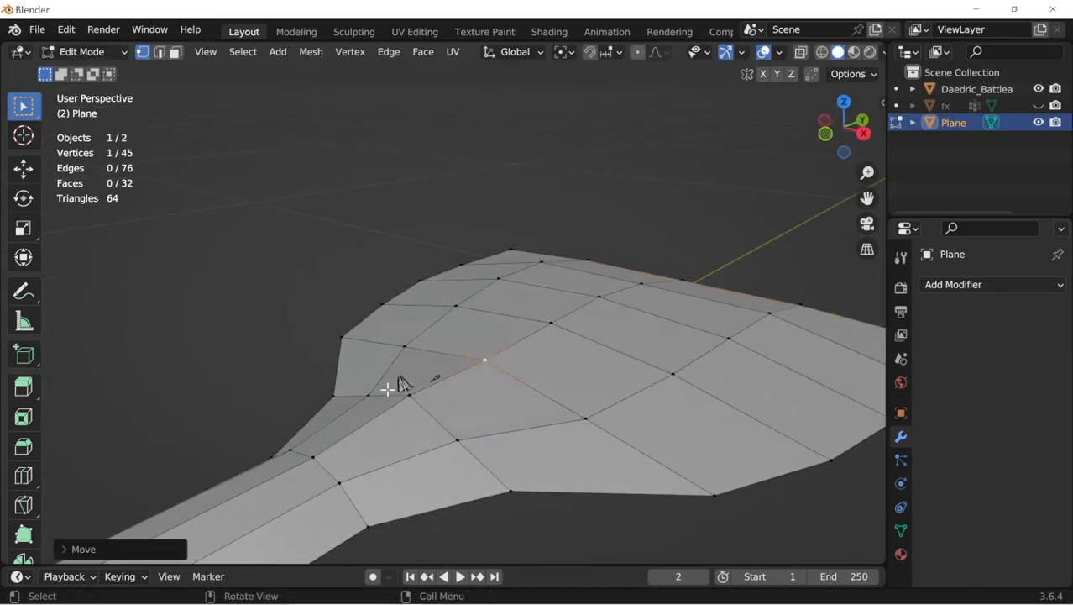
Step: Raise the two vertices flanking the centreline where the neck meets the axe head about 0.61 m along Z
left_click(371, 392)
left_click(458, 437, "shift")
key("g")
key("z")
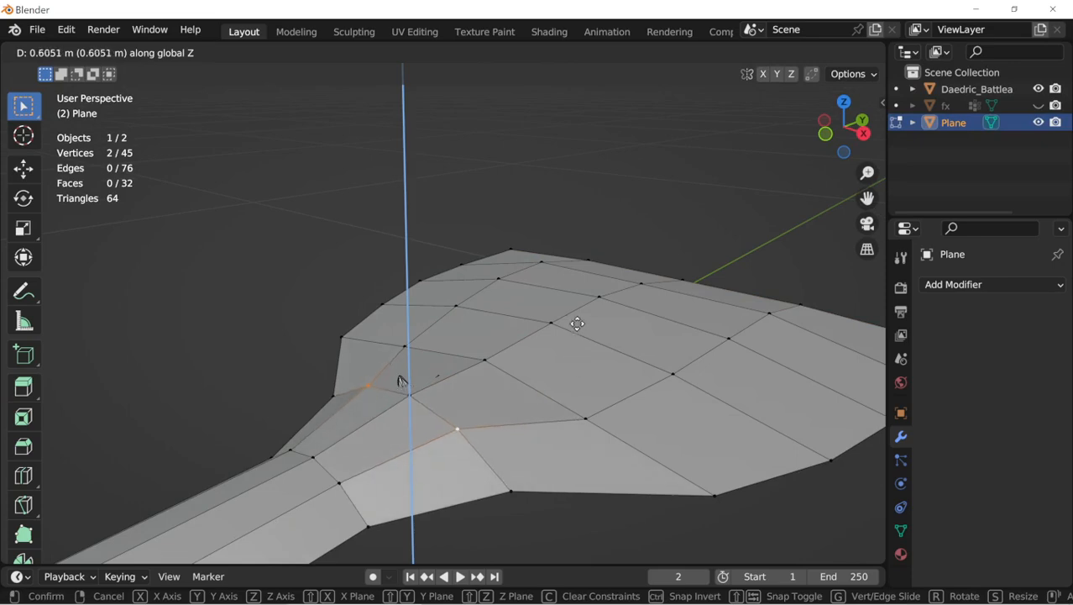
left_click(577, 323)
Step: Raise the centreline vertex at the base of the axe head slightly along Z
left_click(412, 391)
key("g")
key("z")
left_click(503, 358)
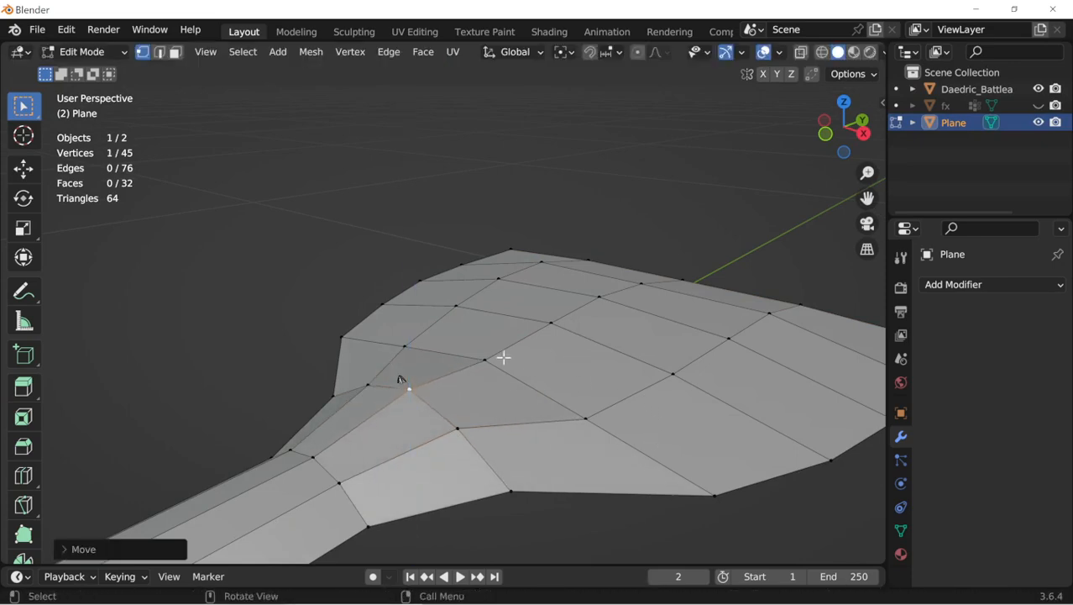
left_click(403, 345)
left_click(586, 417, "shift")
key("g")
key("z")
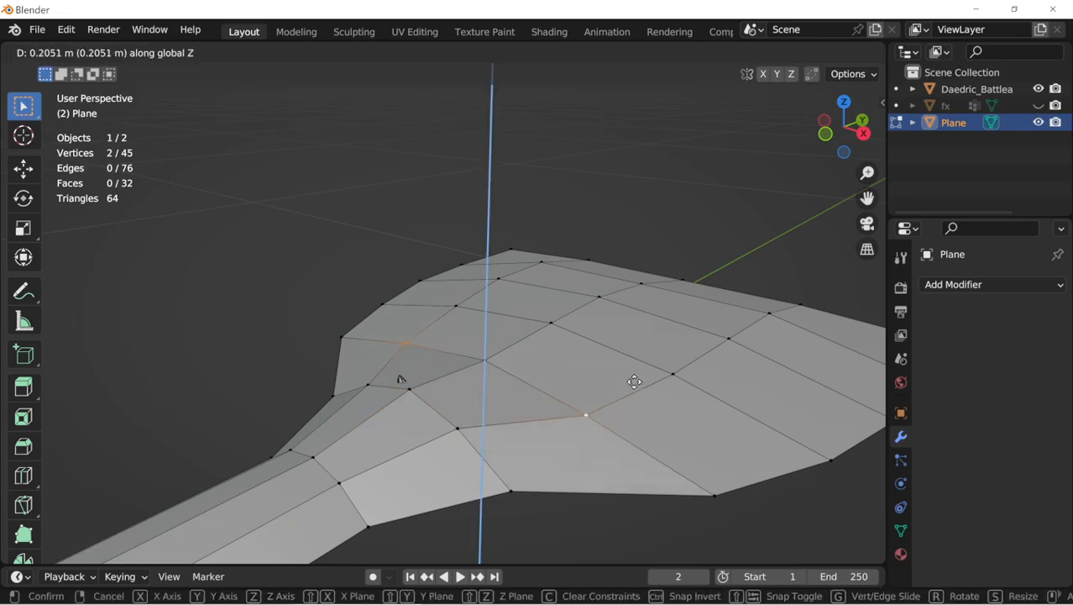
key("Escape")
Step: Raise the two vertices flanking the centreline at the base of the axe head about 0.32 m along Z
left_click(409, 390)
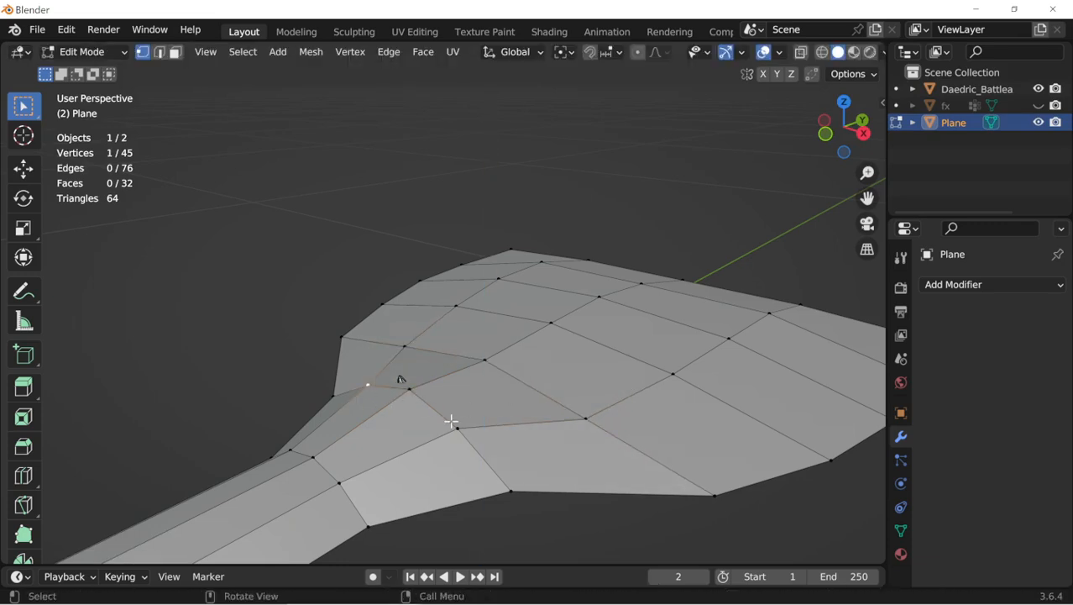
key("g")
key("z")
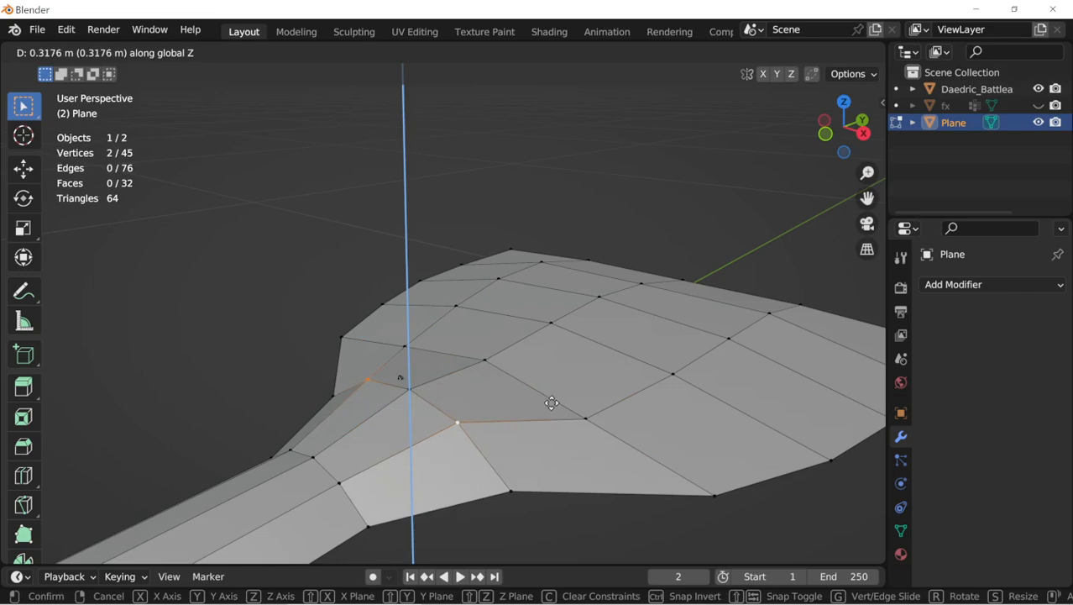
left_click(551, 403)
Step: Leave Edit Mode and apply smooth shading to the plane object
scroll(550, 437, "down", 4)
middle_click_drag(549, 460, 546, 483)
key("Tab")
right_click(556, 359)
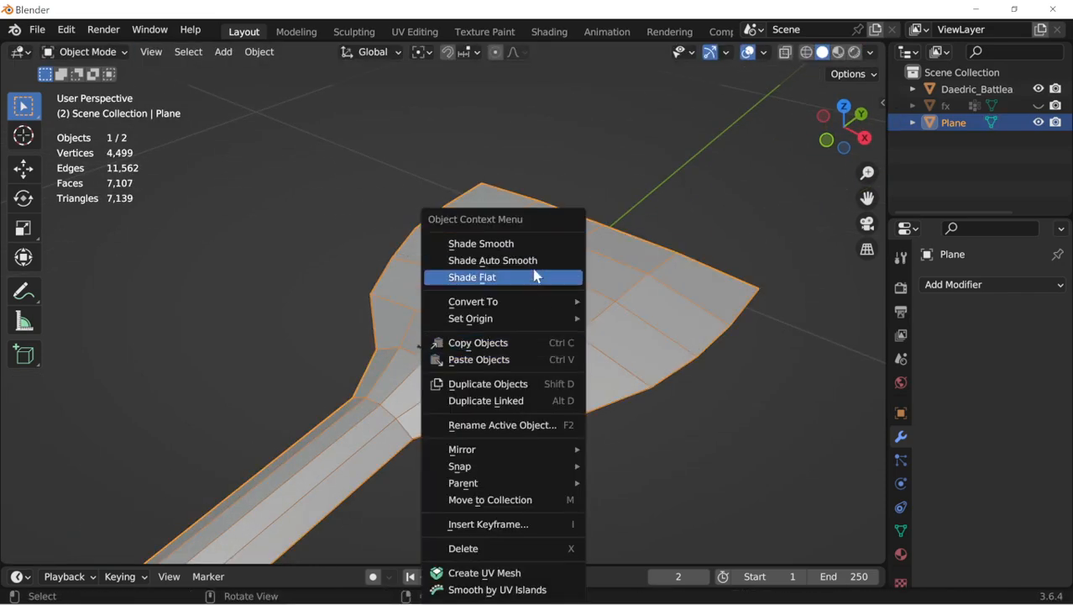
left_click(537, 244)
left_click(641, 491)
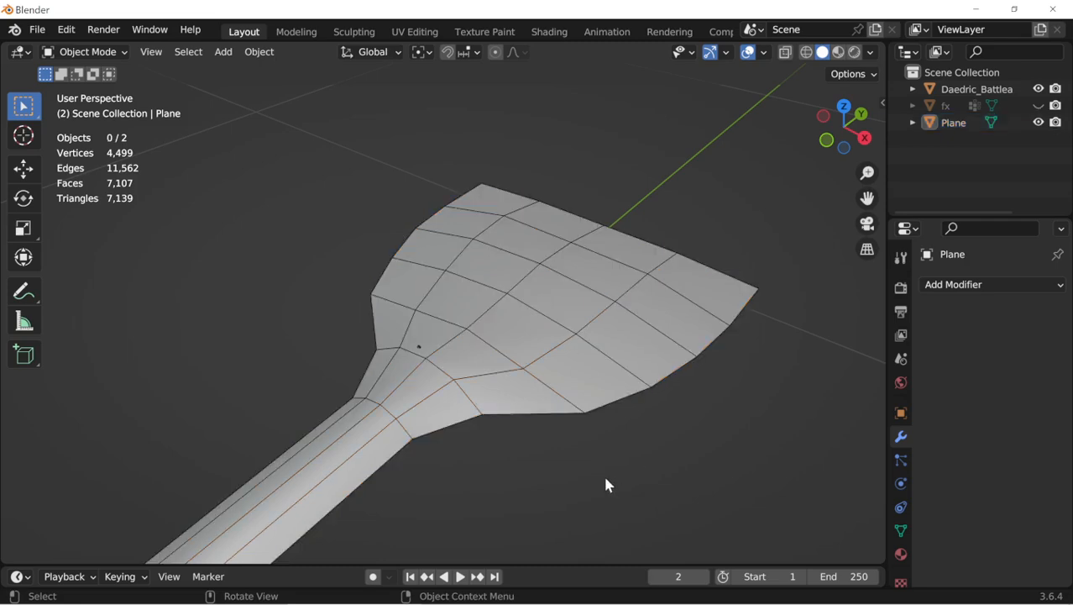
middle_click_drag(606, 485, 598, 469)
middle_click_drag(668, 285, 603, 274)
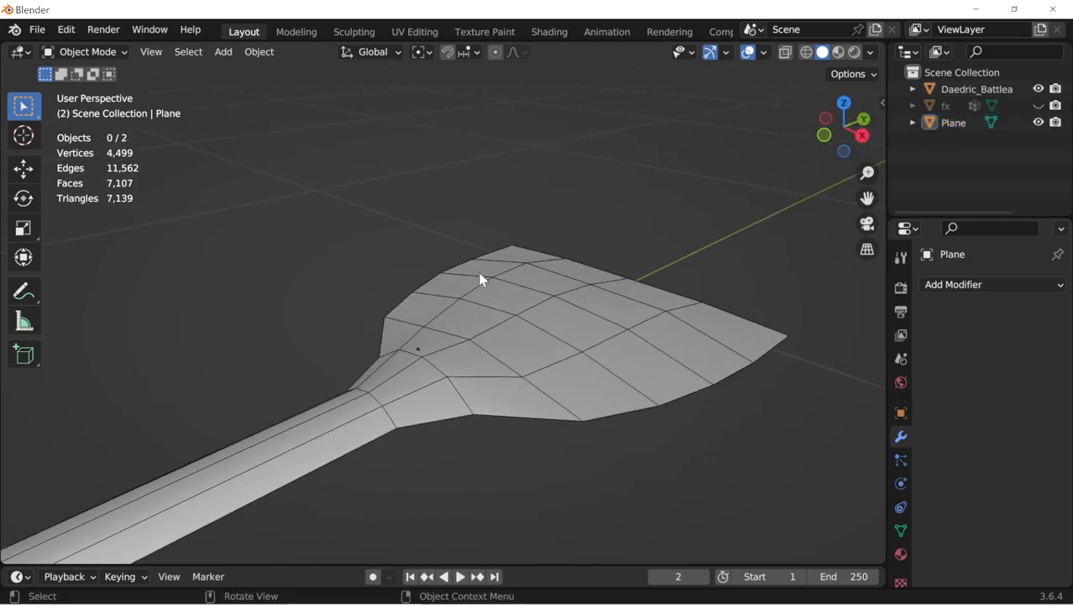
middle_click_drag(481, 278, 568, 249)
left_click(567, 249)
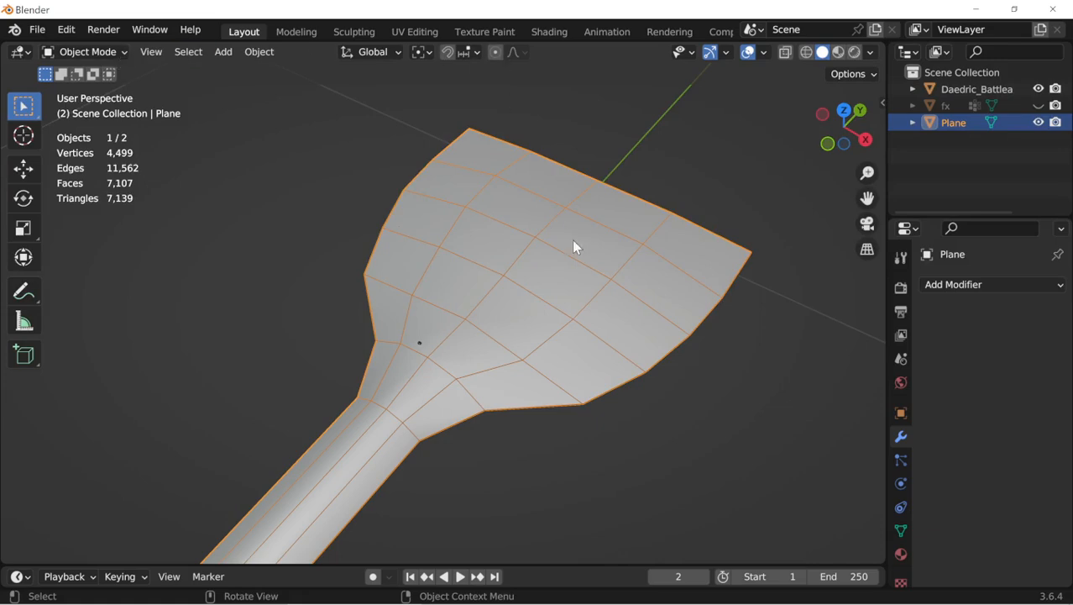
middle_click_drag(633, 242, 567, 270, "shift")
scroll(567, 269, "up", 1)
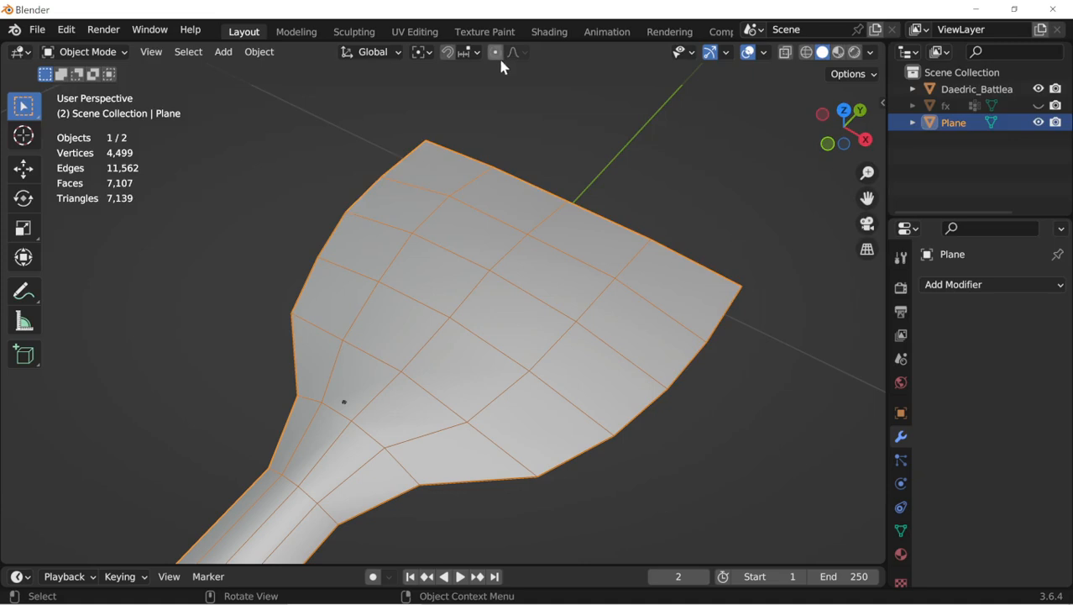
left_click(872, 54)
left_click(920, 134)
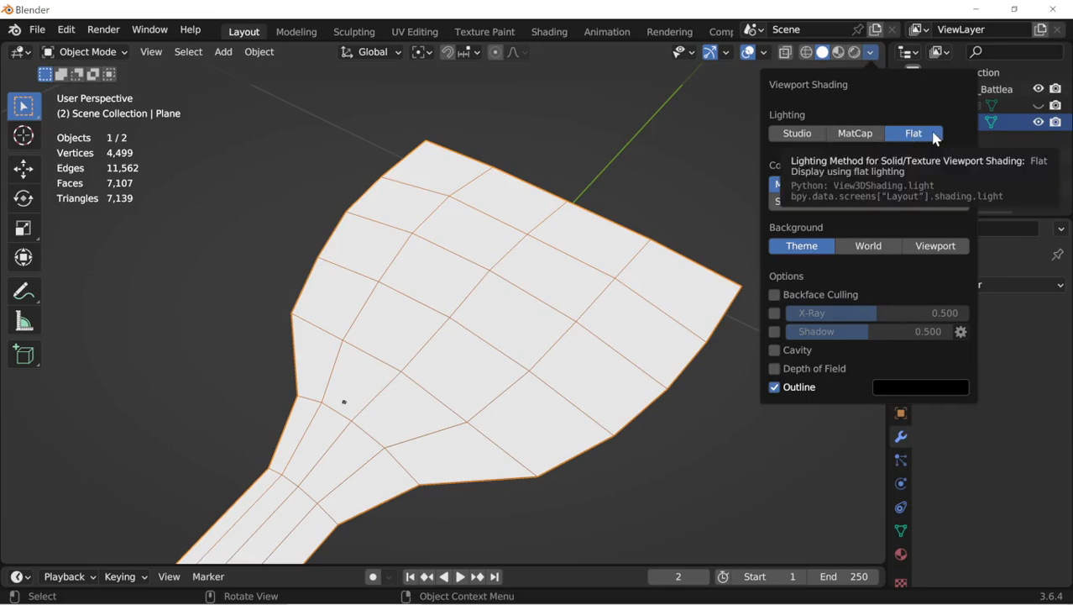
left_click(797, 133)
left_click(107, 55)
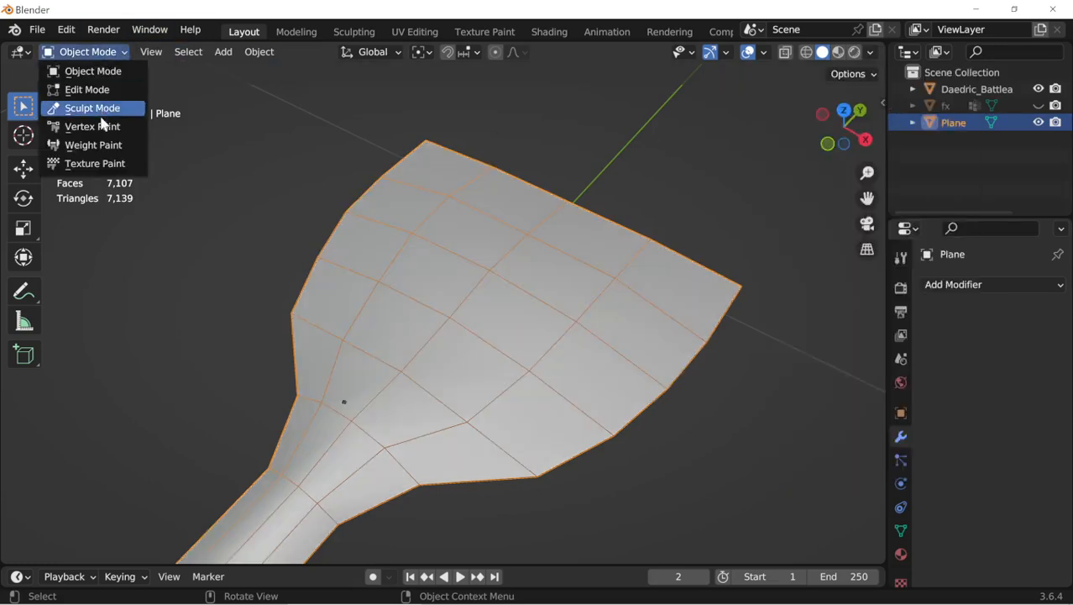
left_click(98, 126)
left_click(86, 51)
left_click(92, 71)
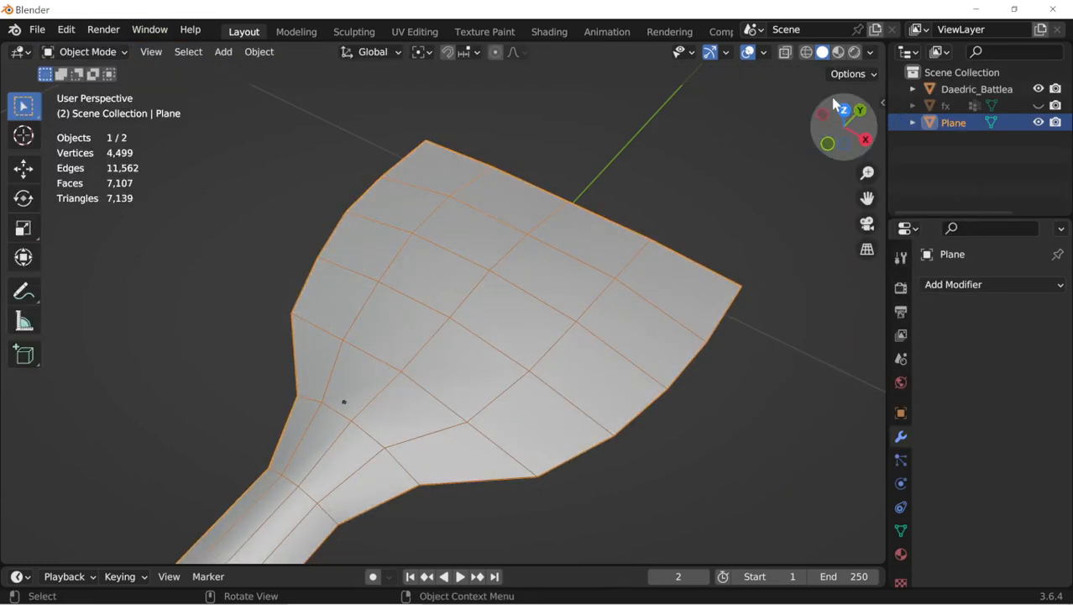
Step: Set the viewport lighting to Flat and turn off the wireframe overlay
left_click(870, 53)
left_click(914, 133)
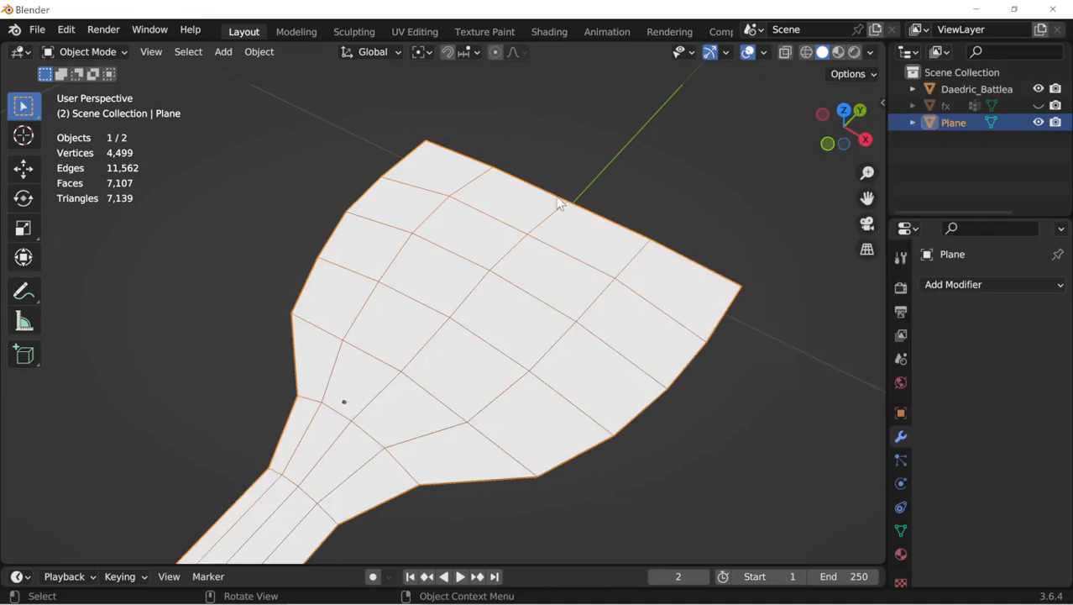
middle_click_drag(561, 205, 643, 353)
key("alt+a")
scroll(600, 357, "down", 1)
left_click(766, 53)
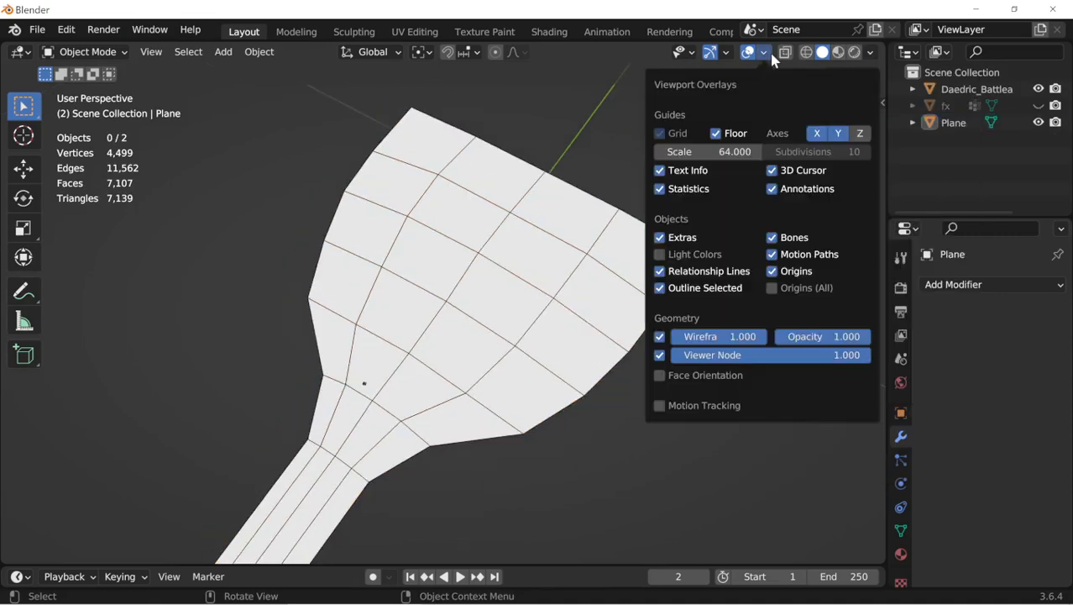
left_click(660, 336)
middle_click_drag(517, 297, 522, 260)
Step: Switch the plane to Vertex Paint mode and change the brush colour to a medium grey
left_click(108, 56)
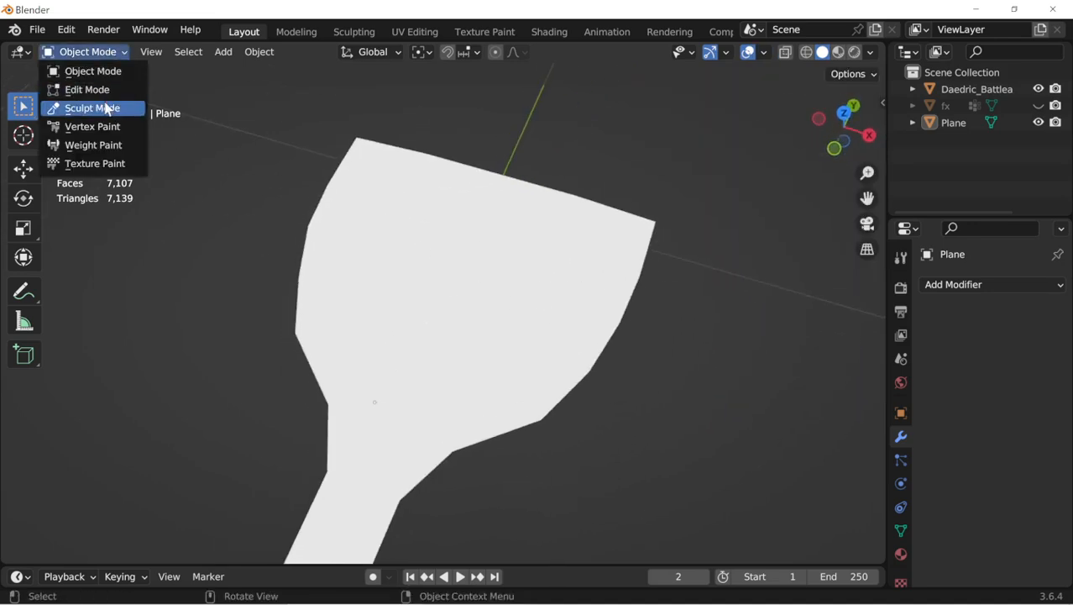
left_click(107, 127)
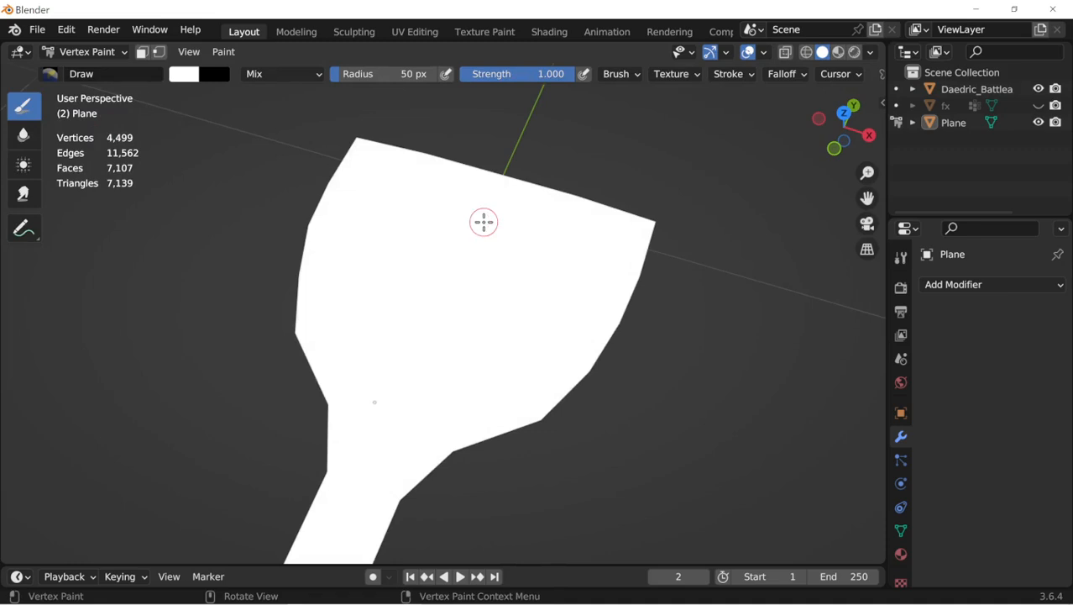
mouse_move(484, 220)
middle_mouse_down()
mouse_move(496, 220)
mouse_move(475, 211)
middle_mouse_up()
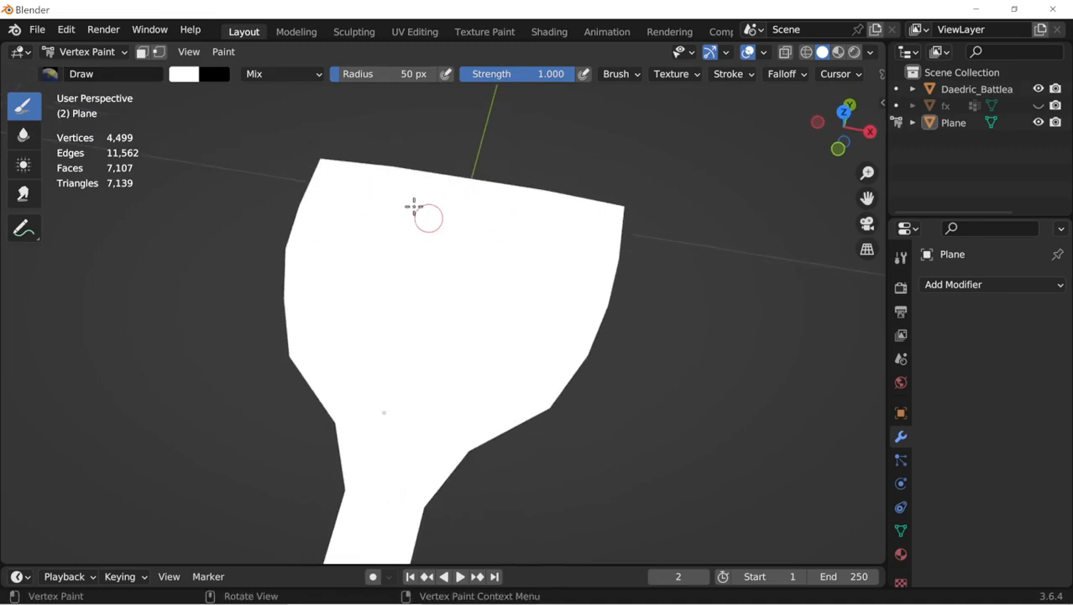
left_click(184, 74)
left_click(321, 153)
mouse_move(443, 220)
left_mouse_down()
mouse_move(441, 211)
mouse_move(490, 294)
mouse_move(453, 296)
left_mouse_up()
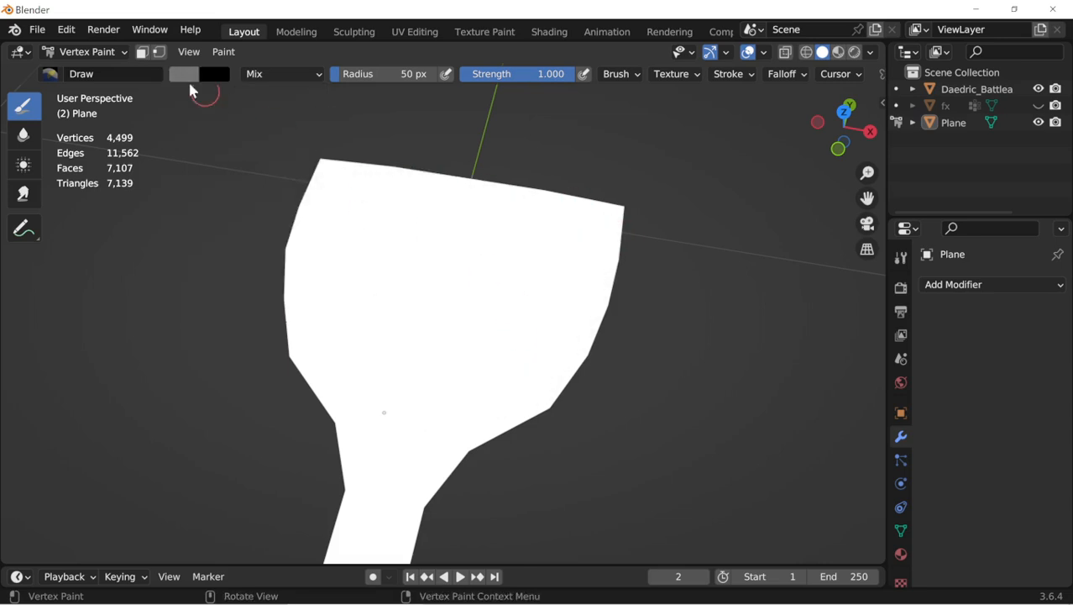
Step: Turn on vertex selection masking for painting on the plane
left_click(145, 53)
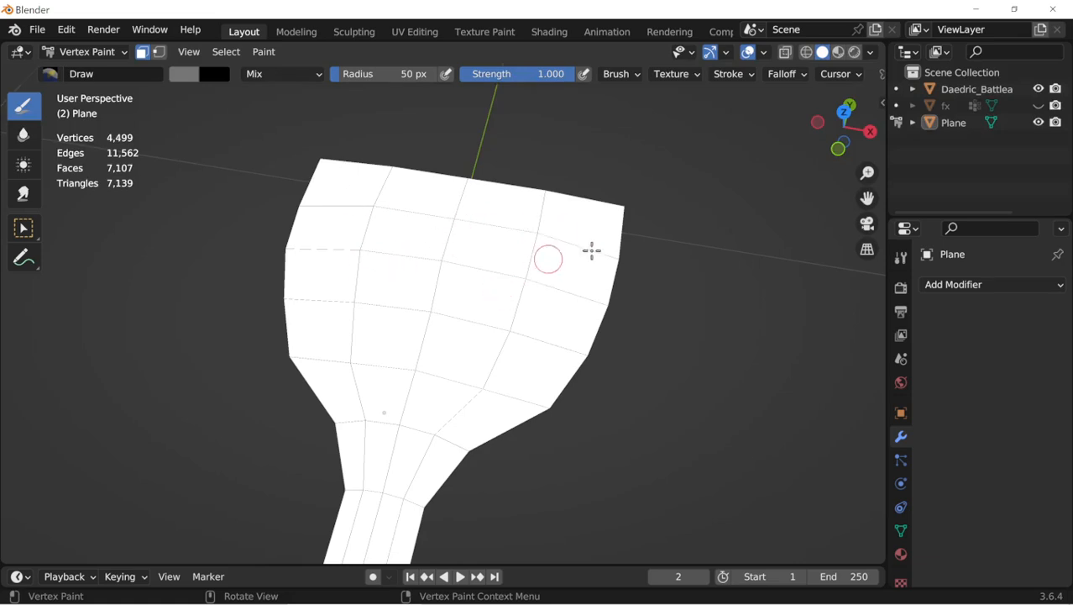
key("m")
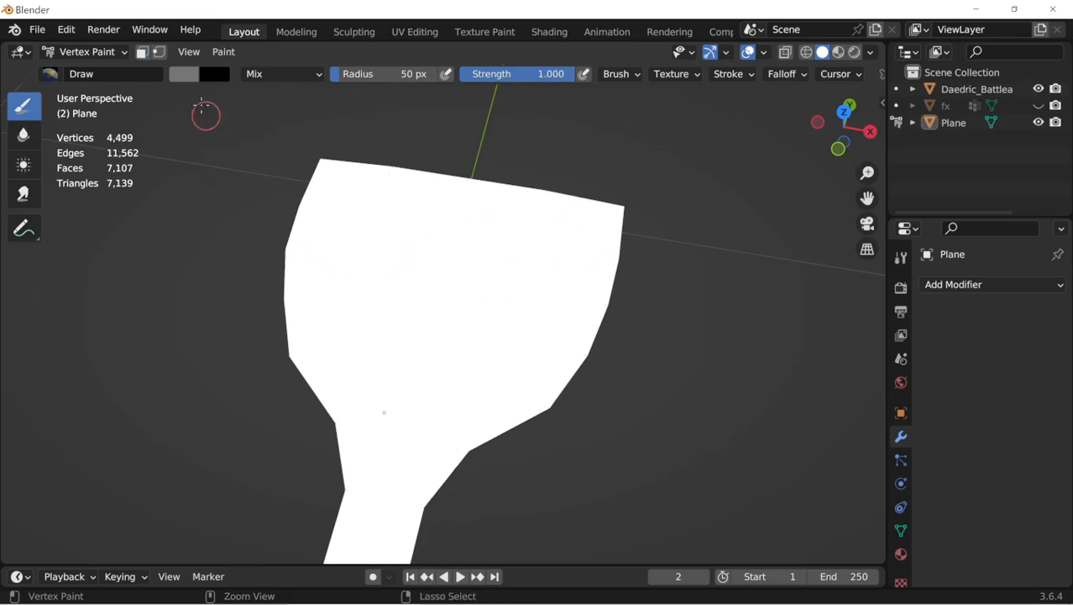
left_click(159, 53)
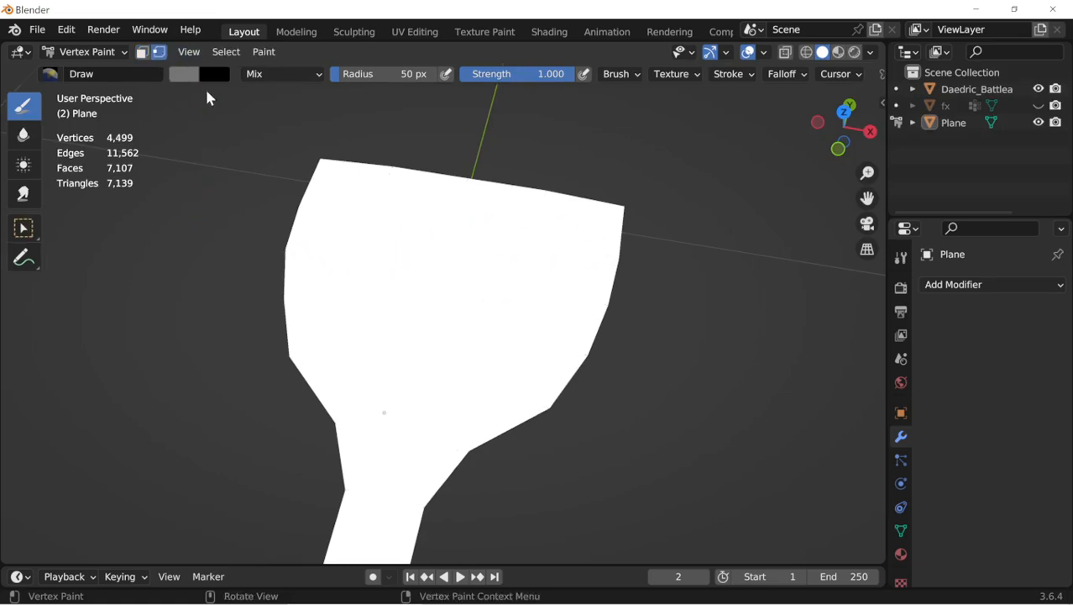
Step: Select four vertices around one face near the axe head's straight end, paint them grey, and undo the stroke
key("Tab")
mouse_move(347, 261)
left_mouse_down()
mouse_move(485, 215)
mouse_move(466, 199)
left_mouse_up()
key("Tab")
mouse_move(376, 263)
left_mouse_down()
mouse_move(160, 333)
mouse_move(242, 262)
mouse_move(481, 270)
mouse_move(472, 230)
mouse_move(375, 273)
left_mouse_up()
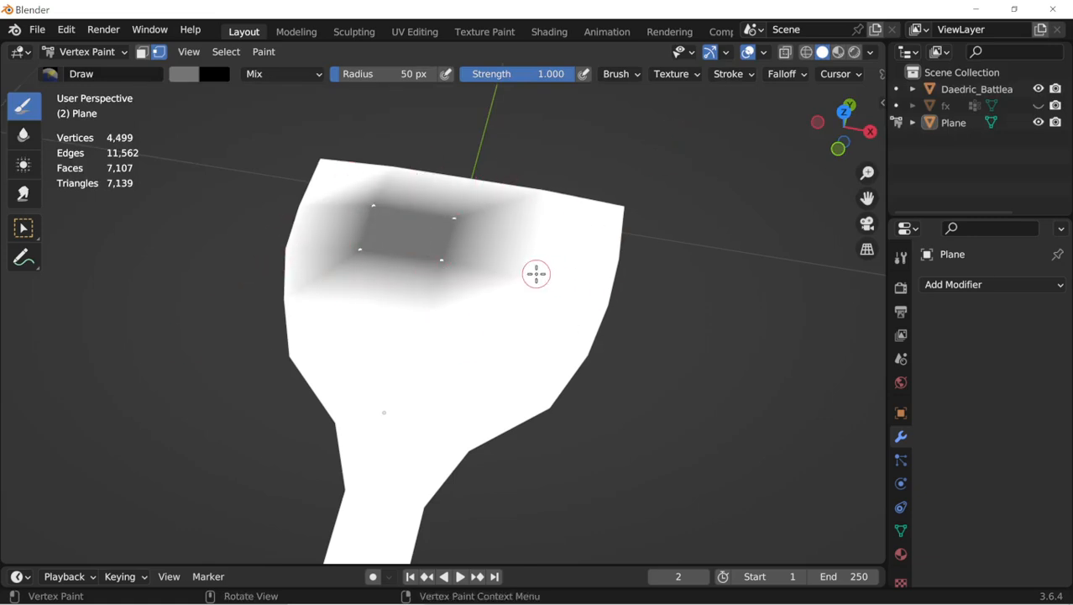
key("ctrl+z")
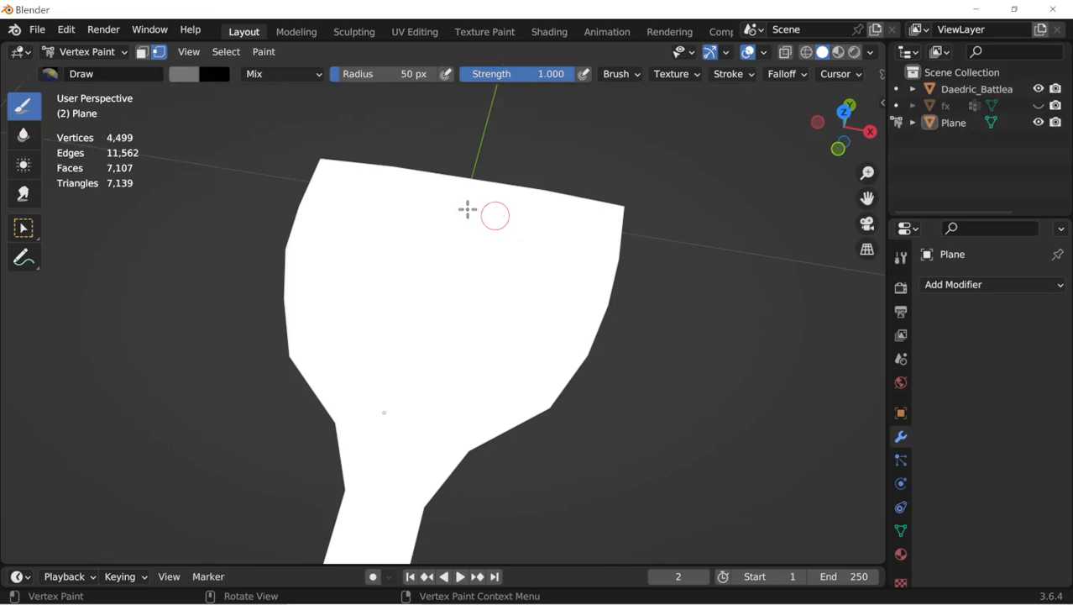
Step: Set the brush colour's Value to 0.5 for an exact mid-grey
left_click(186, 74)
middle_click_drag(495, 249, 455, 340)
middle_click_drag(403, 371, 411, 304)
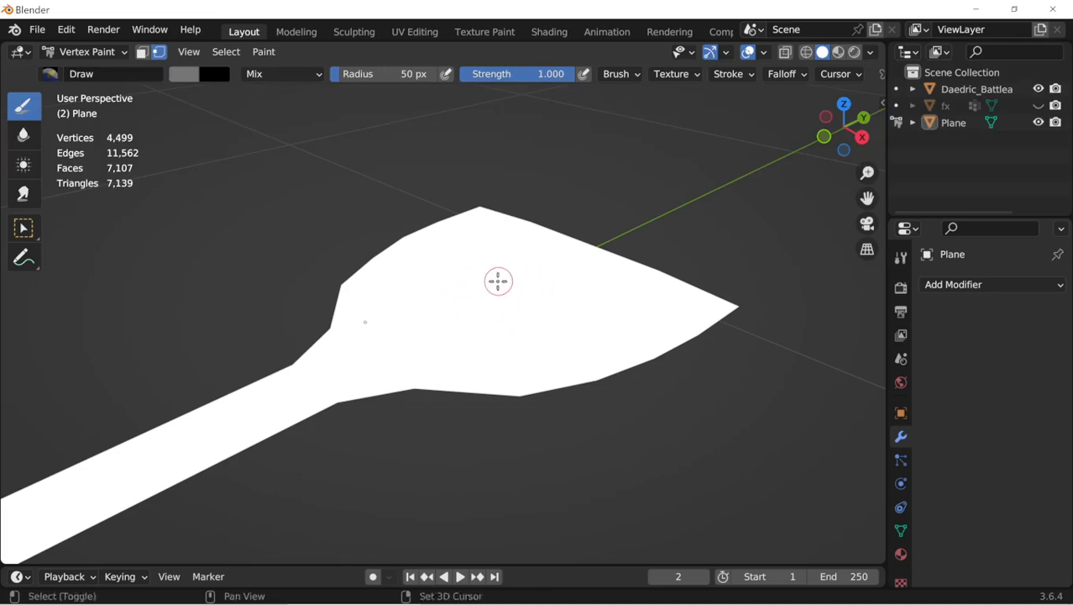
middle_click_drag(497, 281, 452, 303, "shift")
left_click(183, 76)
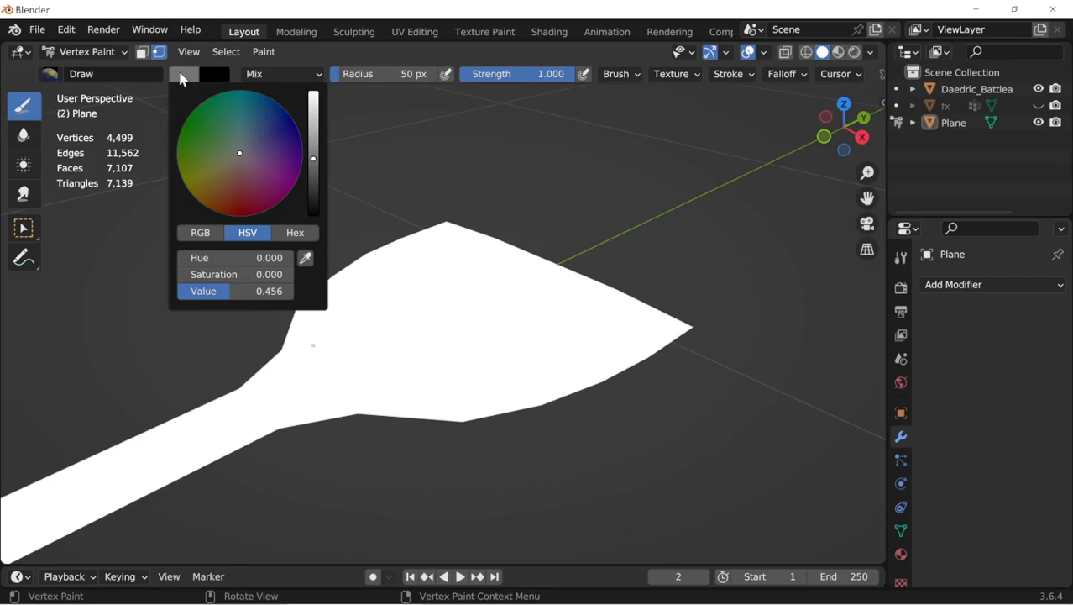
left_click(259, 294)
type(".5")
key("Return")
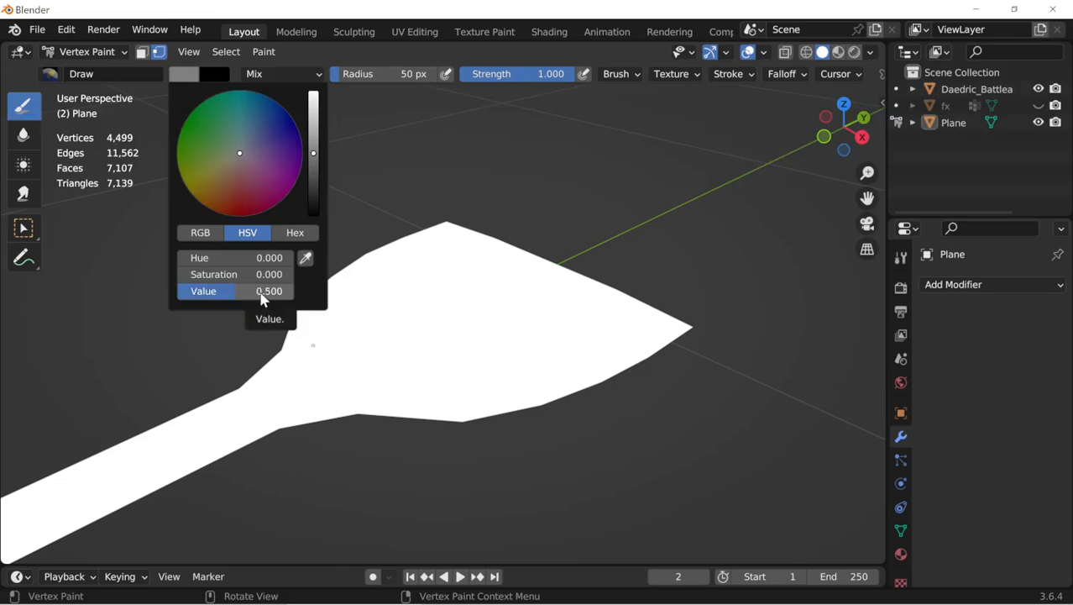
Step: Fill all vertices of the plane with the mid-grey brush colour
left_click(264, 51)
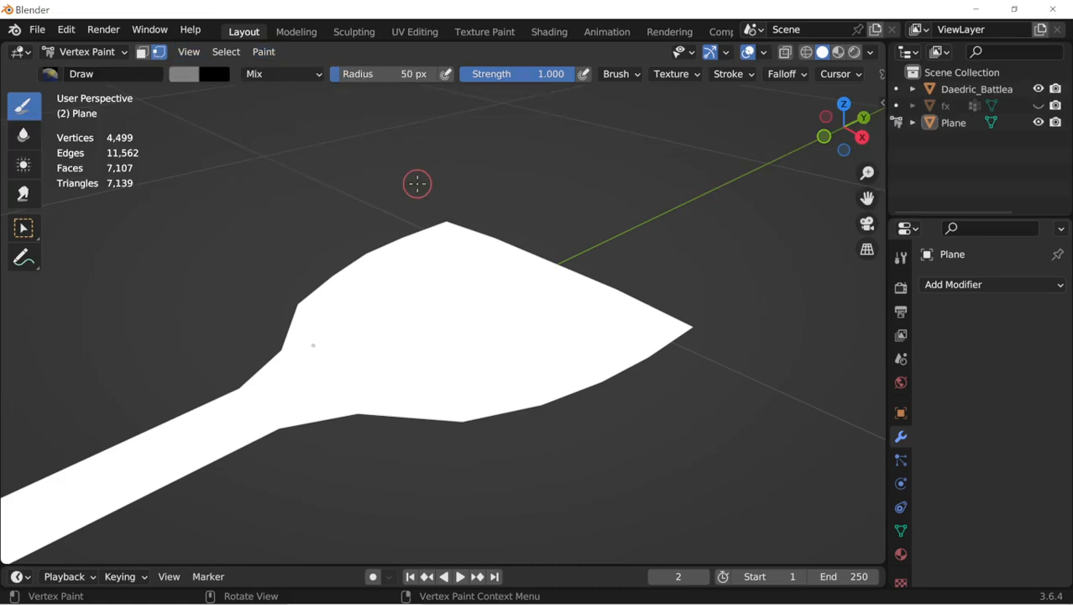
left_click(159, 52)
middle_click_drag(484, 289, 479, 330)
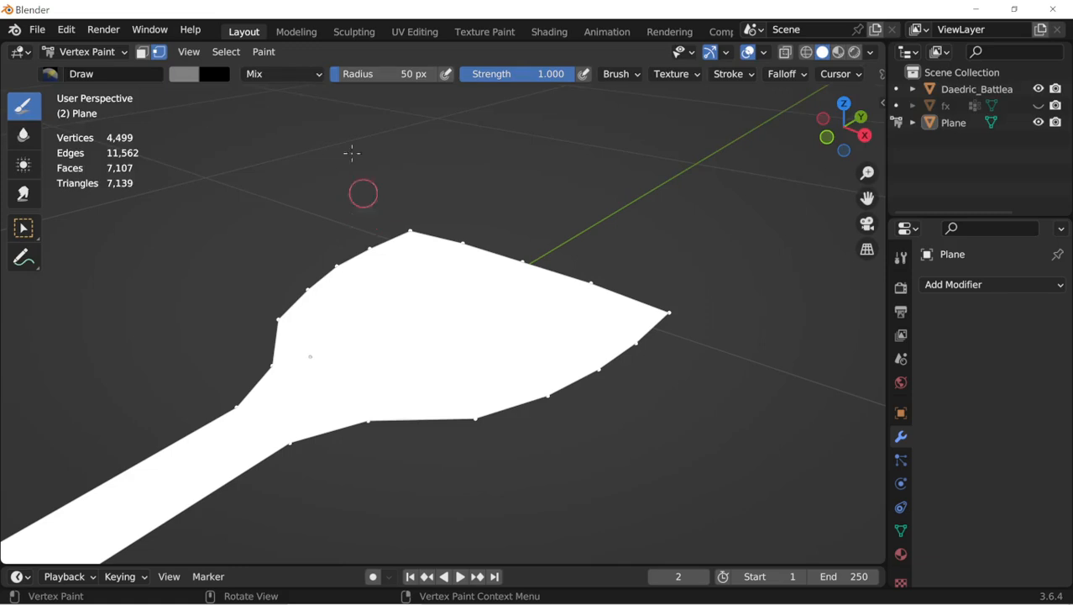
left_click(263, 52)
left_click(284, 72)
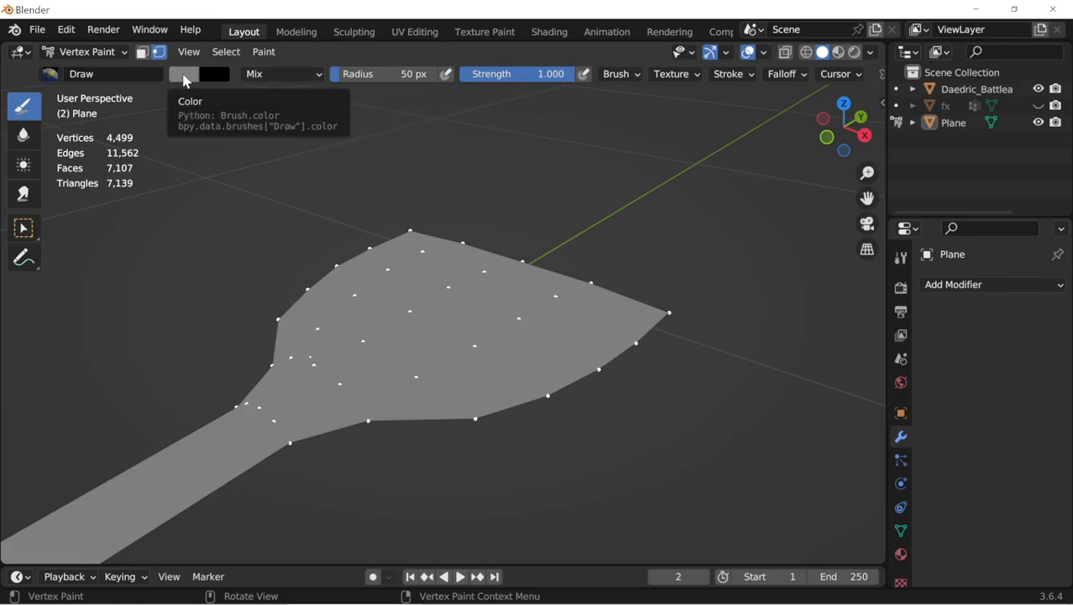
Step: Change the vertex paint brush colour to black
middle_click_drag(390, 281, 422, 301)
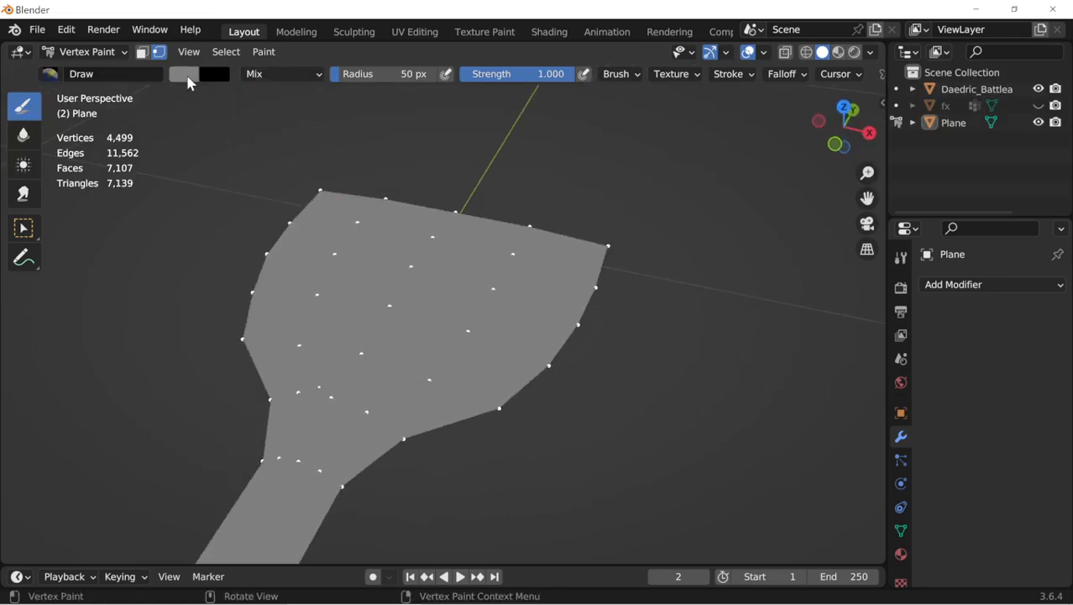
left_click(184, 74)
left_click_drag(313, 157, 313, 216)
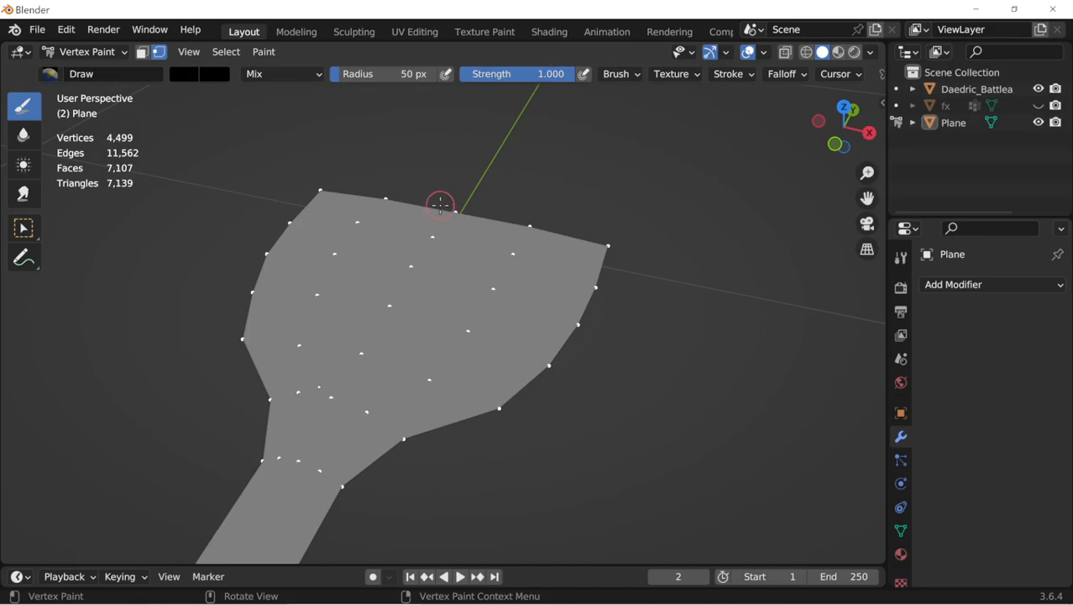
Step: Select the plane's outer boundary edges in Edit Mode, along the straight end, both sides and the handle
key("Tab")
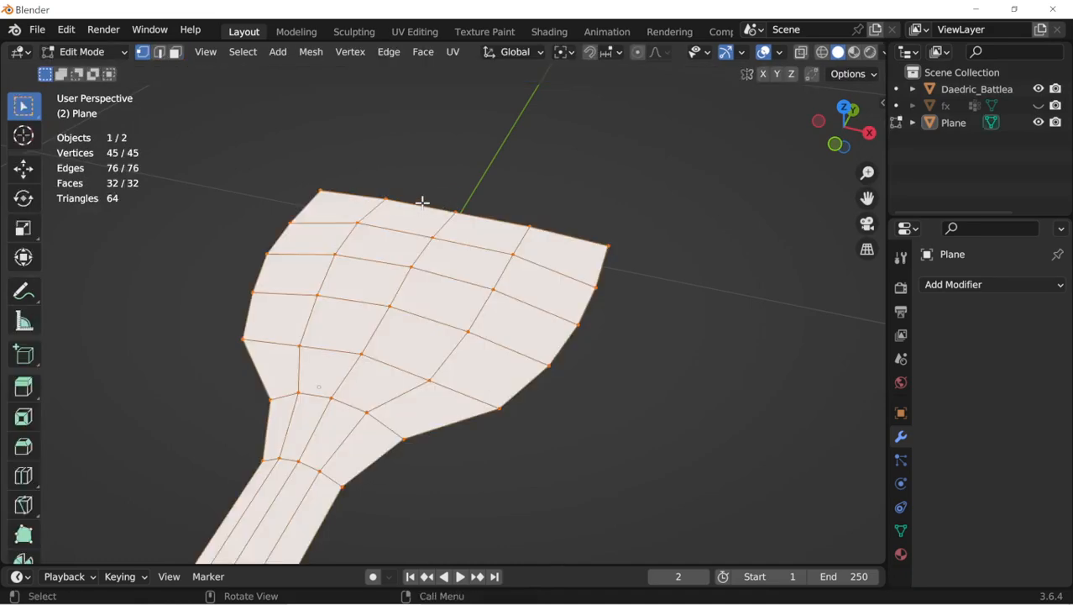
left_click(158, 52)
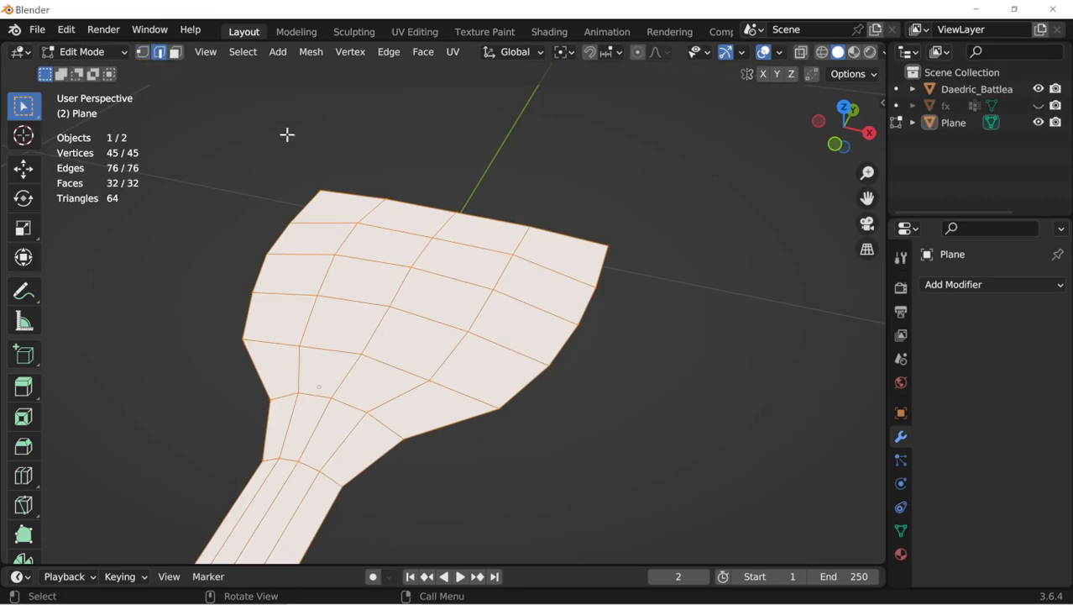
left_click(413, 204, "alt")
left_click(262, 279, "alt+shift")
left_click(438, 420, "alt+shift")
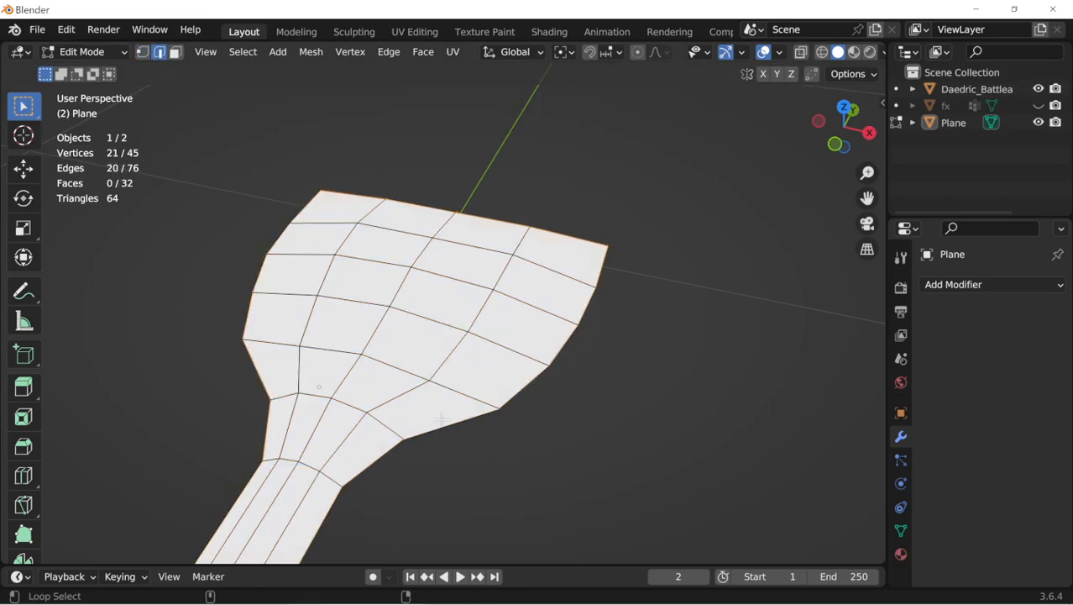
middle_click_drag(439, 420, 544, 132)
scroll(445, 277, "down", 3)
middle_click_drag(400, 326, 457, 381, "shift")
left_click(372, 261, "alt+shift")
Step: Return to Vertex Paint mode and fill the selected boundary vertices with black
scroll(458, 381, "up", 2)
key("ctrl+Tab")
middle_click_drag(488, 190, 294, 228, "shift")
left_click(264, 51)
left_click(275, 72)
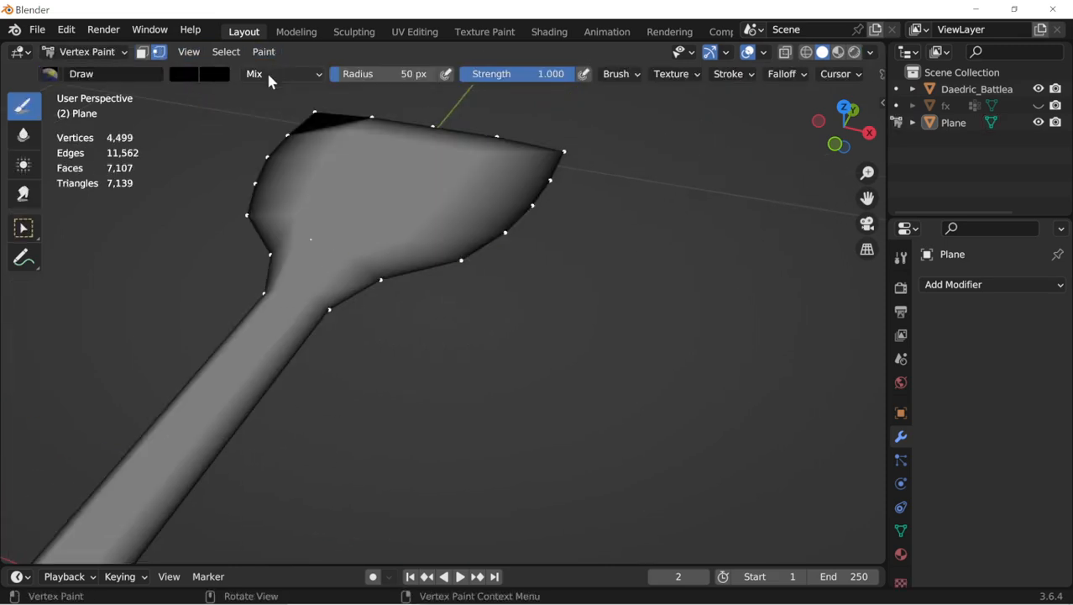
mouse_move(362, 277)
middle_mouse_down()
mouse_move(490, 328)
mouse_move(252, 227)
middle_mouse_up()
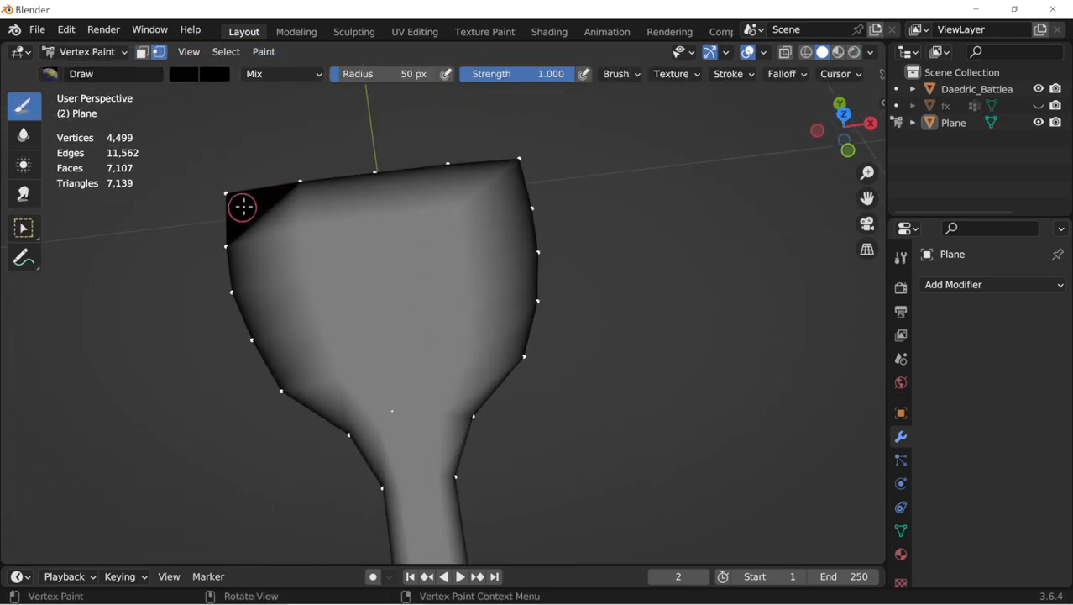
Step: Select all of the plane's vertices in Edit Mode and return to Vertex Paint mode
mouse_move(491, 307)
middle_mouse_down()
mouse_move(446, 256)
mouse_move(415, 287)
middle_mouse_up()
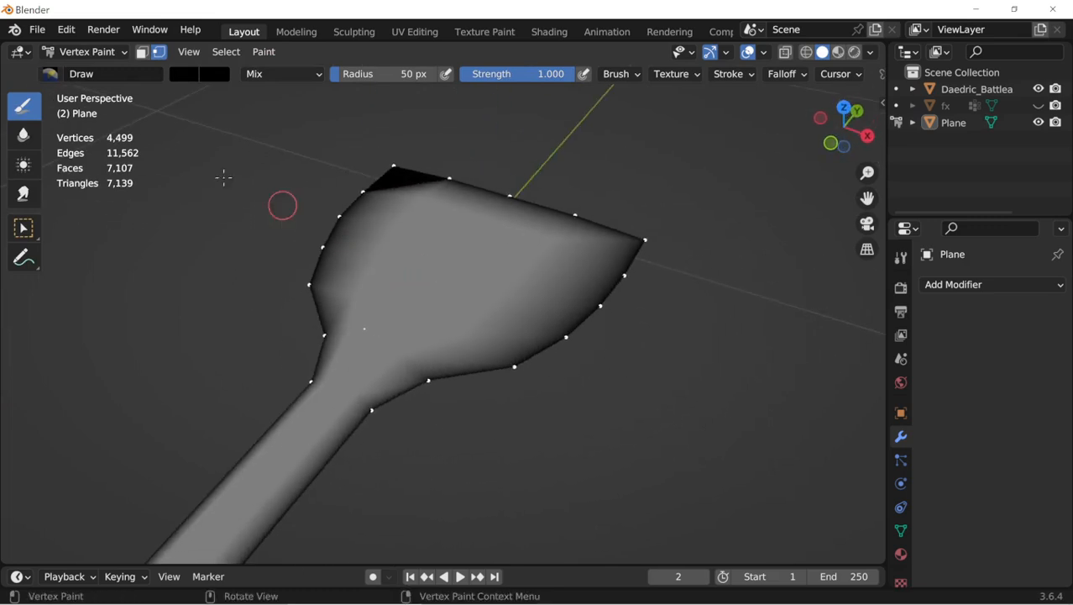
left_click(103, 54)
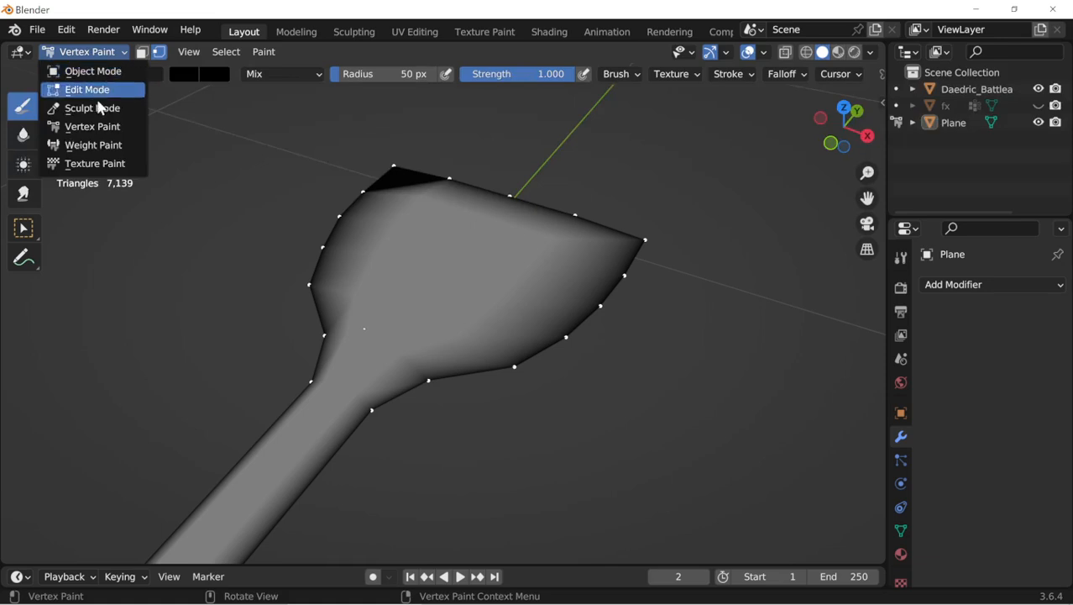
key("Tab")
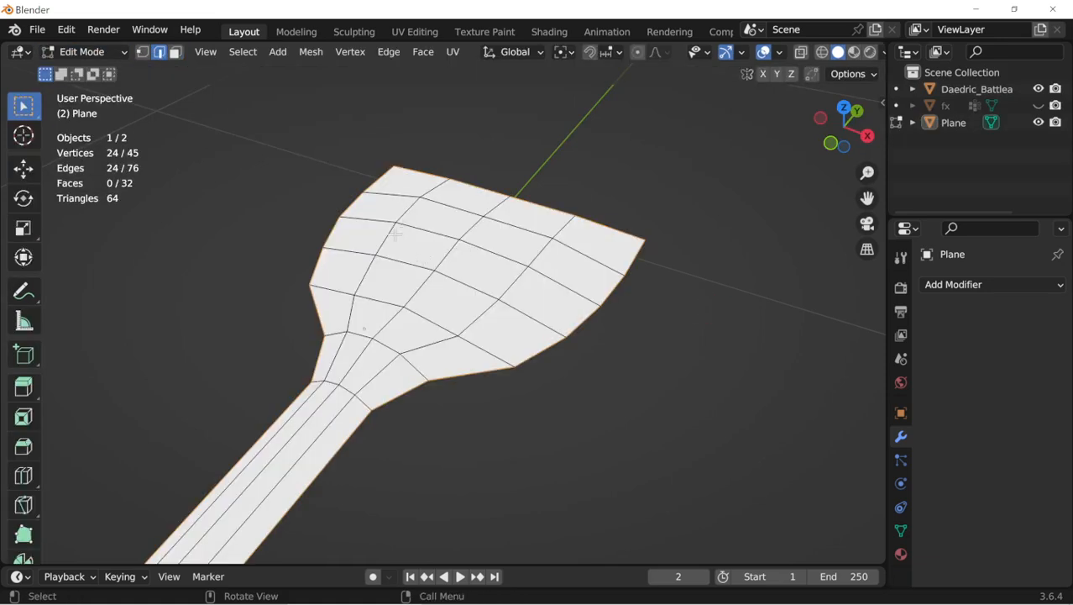
key("Tab")
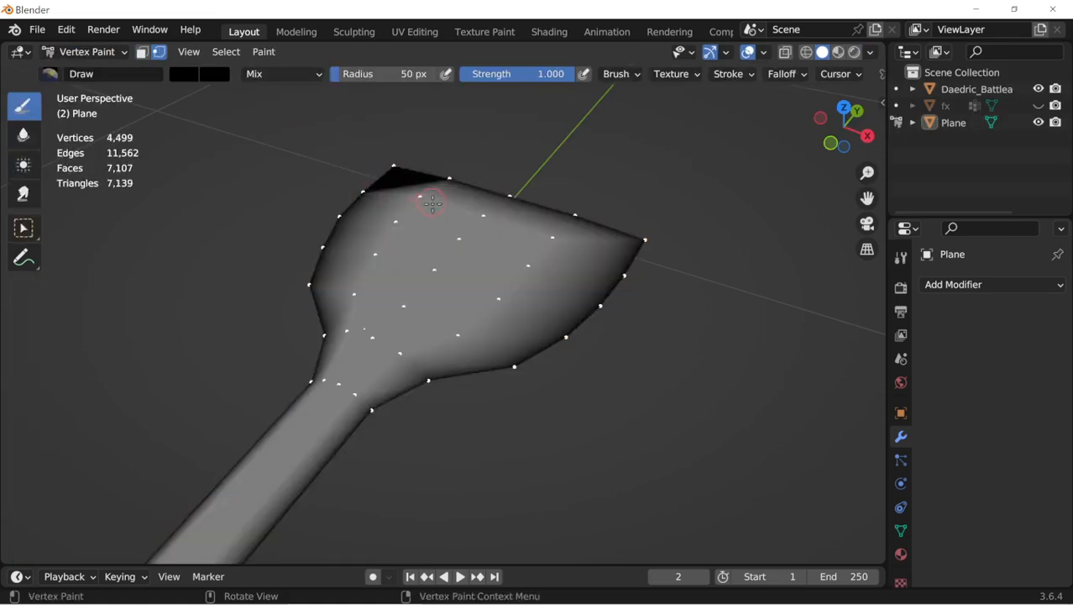
Step: Set the brush colour value to 0.2 and paint the inner vertices along one side of the blade
left_click(194, 75)
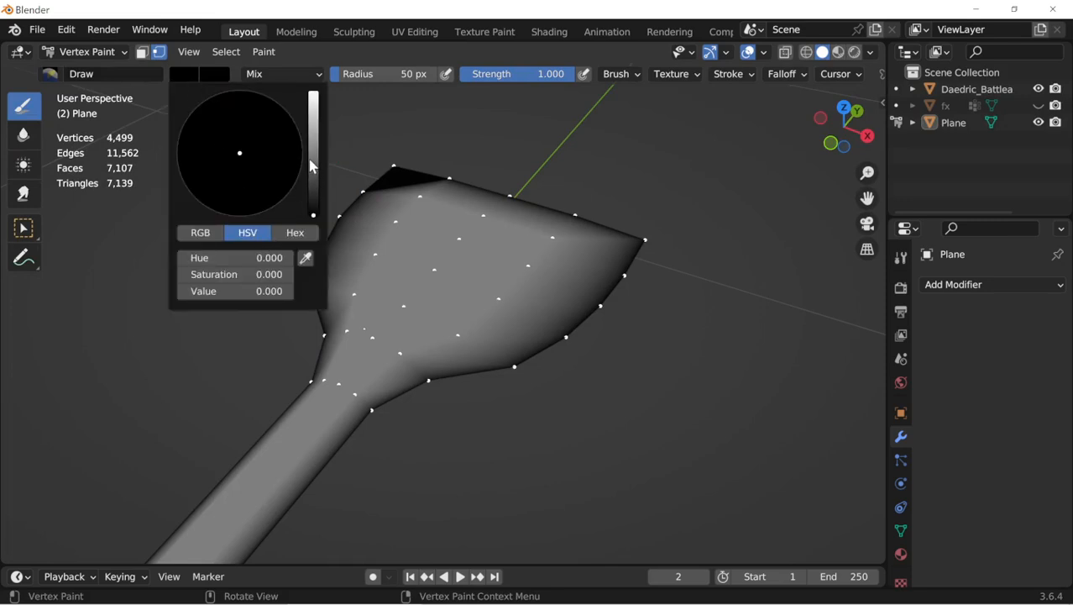
middle_click_drag(481, 430, 504, 352, "shift")
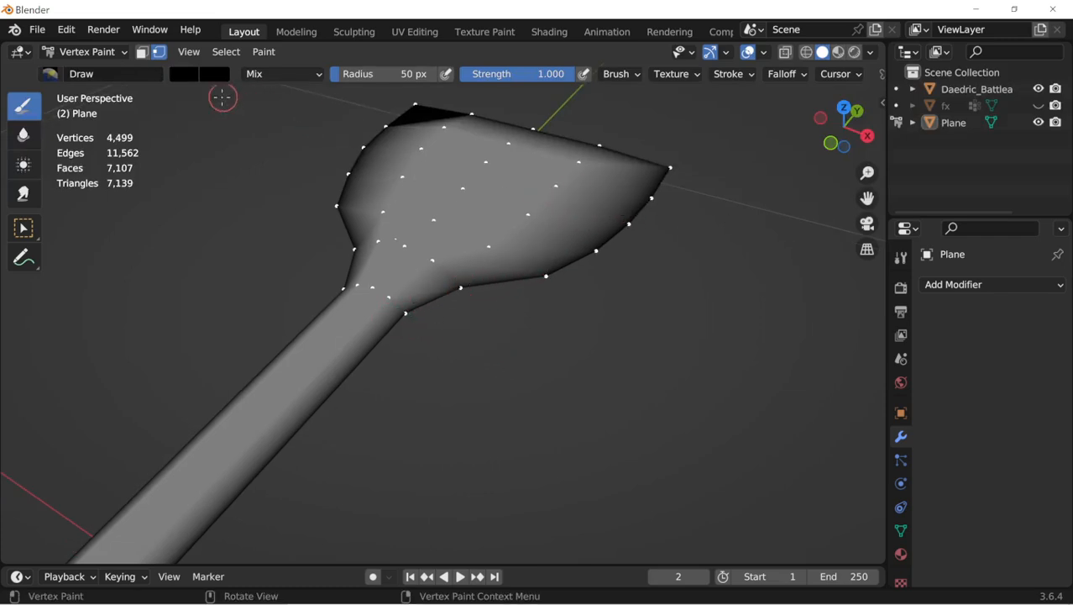
left_click(193, 75)
left_click(235, 292)
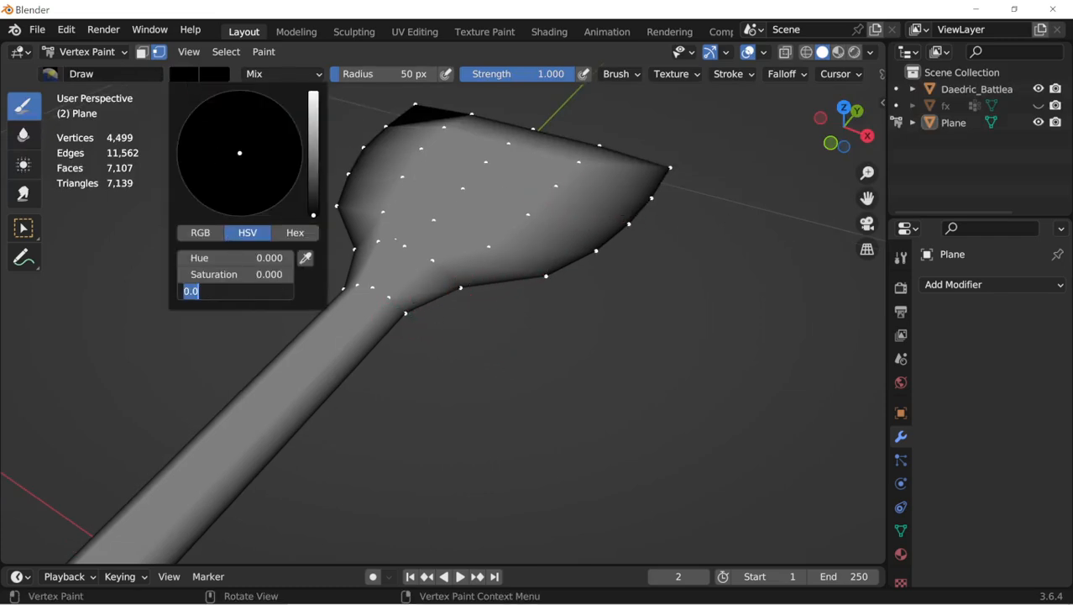
type(".2")
key("Return")
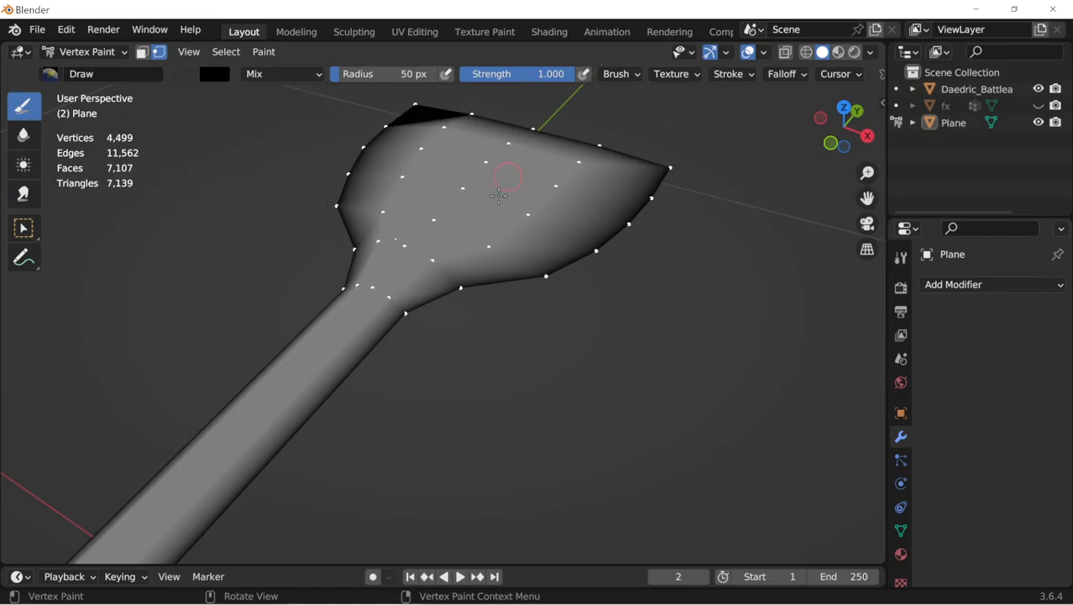
scroll(503, 192, "up", 2)
mouse_move(557, 228)
left_mouse_down()
mouse_move(426, 220)
mouse_move(557, 183)
mouse_move(505, 202)
left_mouse_up()
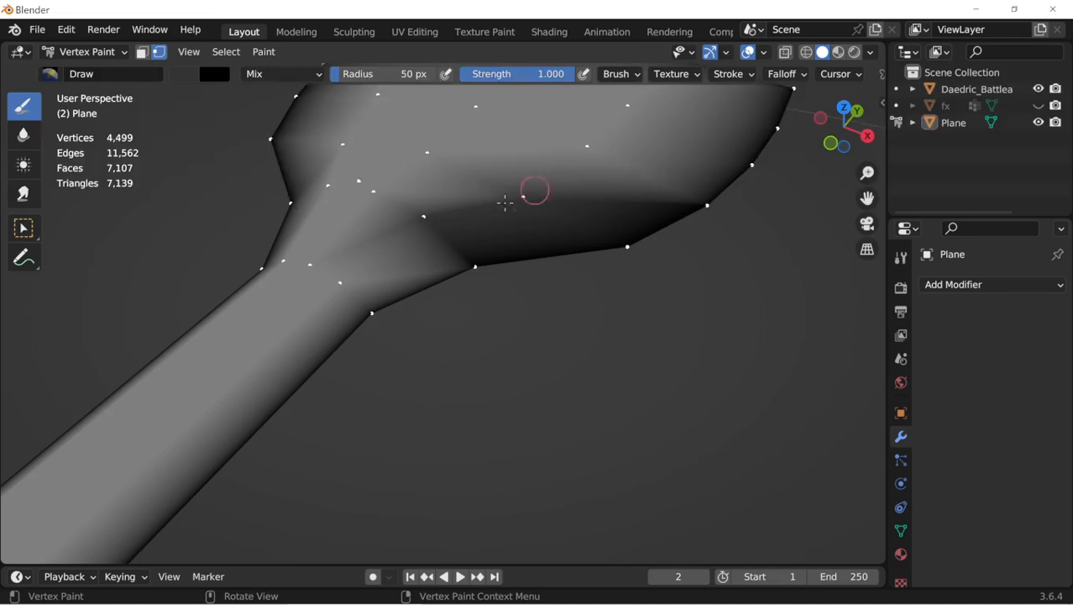
middle_click_drag(525, 237, 467, 296, "shift")
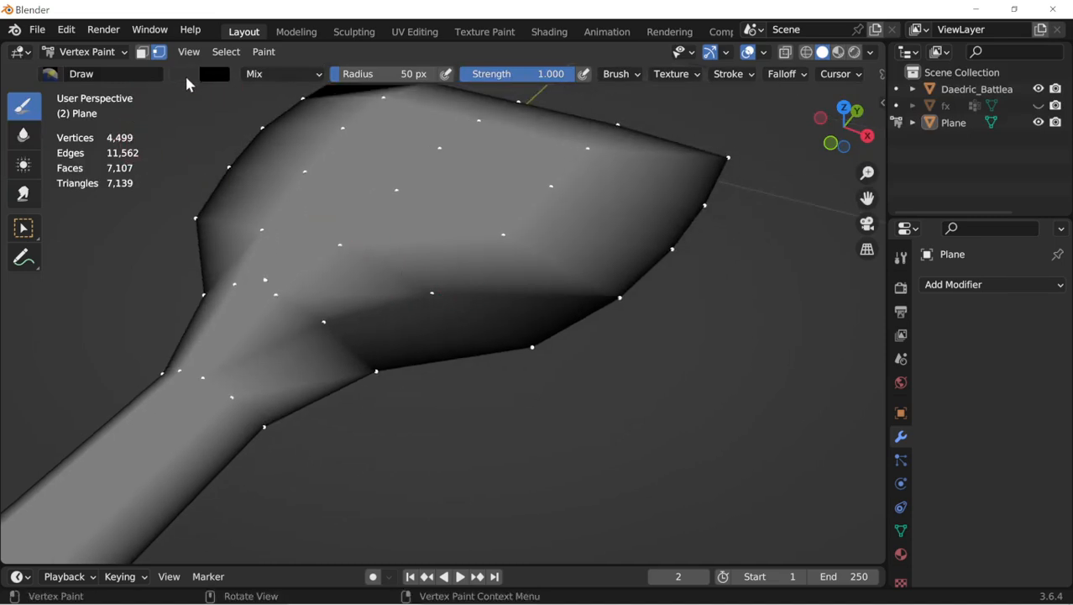
Step: Set the brush colour value to 0.25 and repaint the inner vertex column along the same side of the blade
left_click(214, 74)
left_click(235, 290)
type(".25")
key("Return")
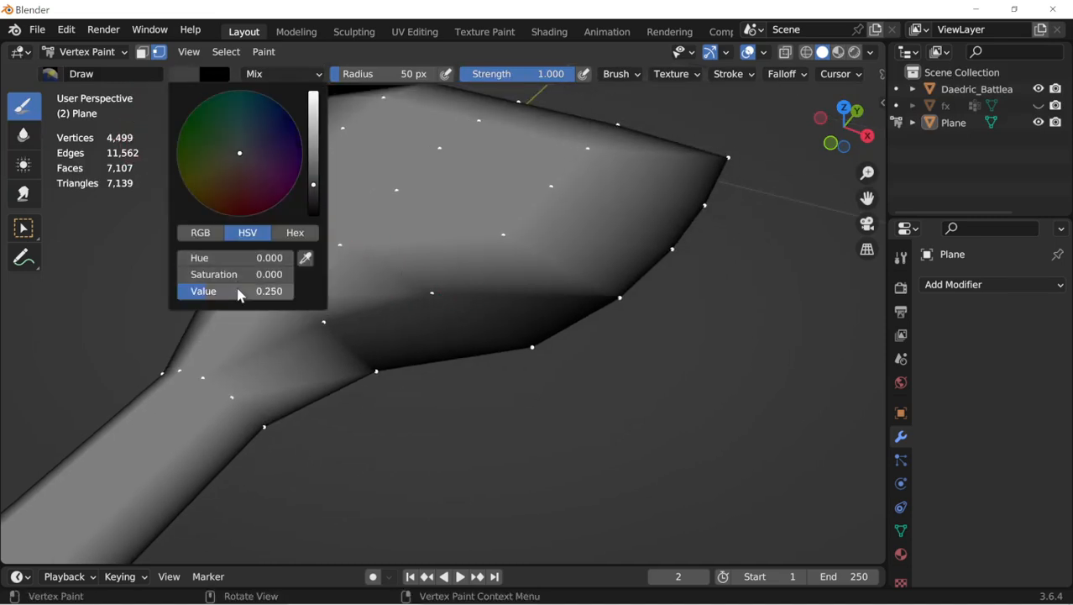
mouse_move(464, 287)
left_mouse_down()
mouse_move(487, 274)
mouse_move(491, 235)
mouse_move(512, 209)
mouse_move(572, 167)
mouse_move(546, 197)
left_mouse_up()
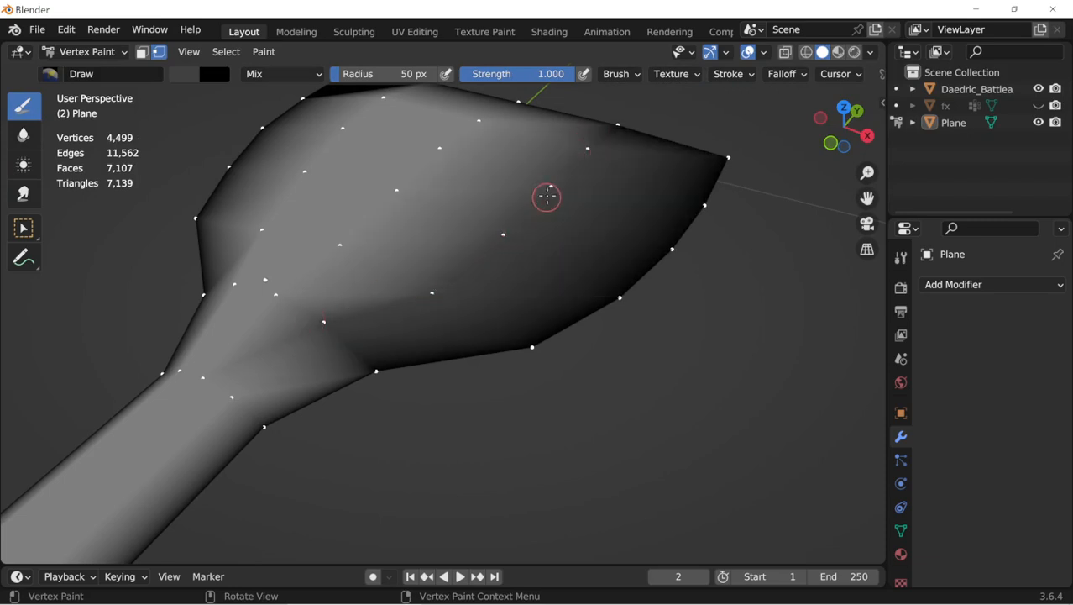
mouse_move(546, 197)
middle_mouse_down()
mouse_move(573, 271)
mouse_move(565, 320)
mouse_move(556, 269)
mouse_move(527, 310)
middle_mouse_up()
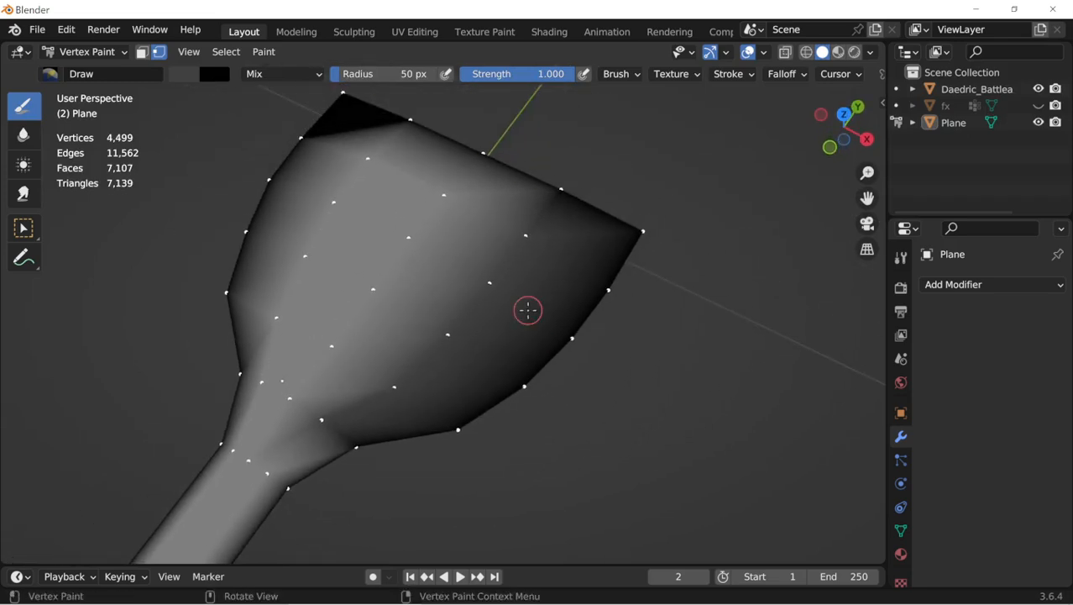
Step: Lighten the brush grey slightly and paint the inner vertex columns along both sides of the blade
left_click(190, 74)
left_click(235, 290)
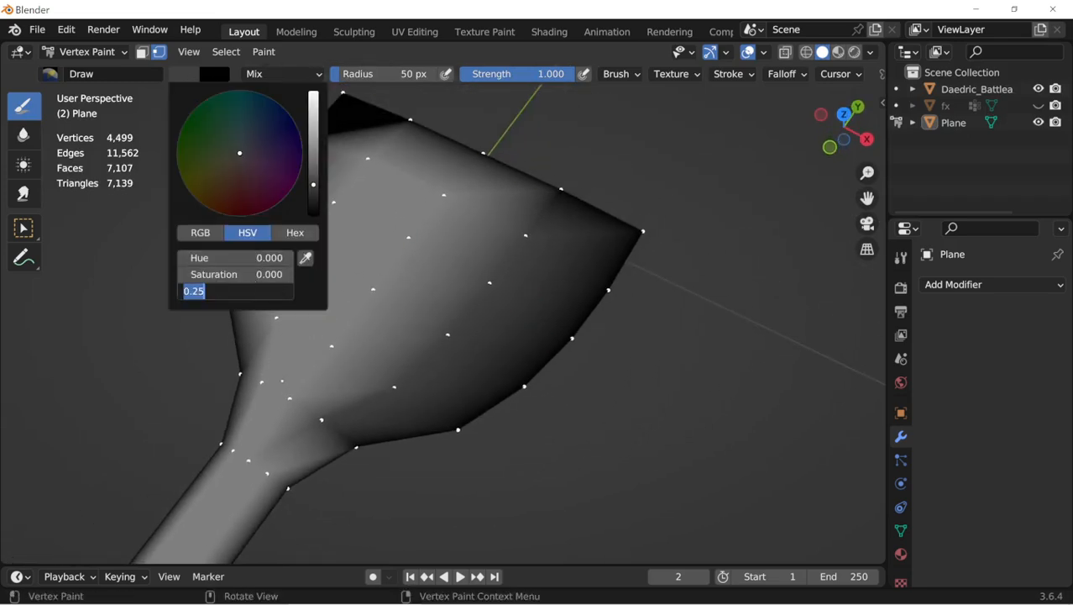
type("0")
key("Return")
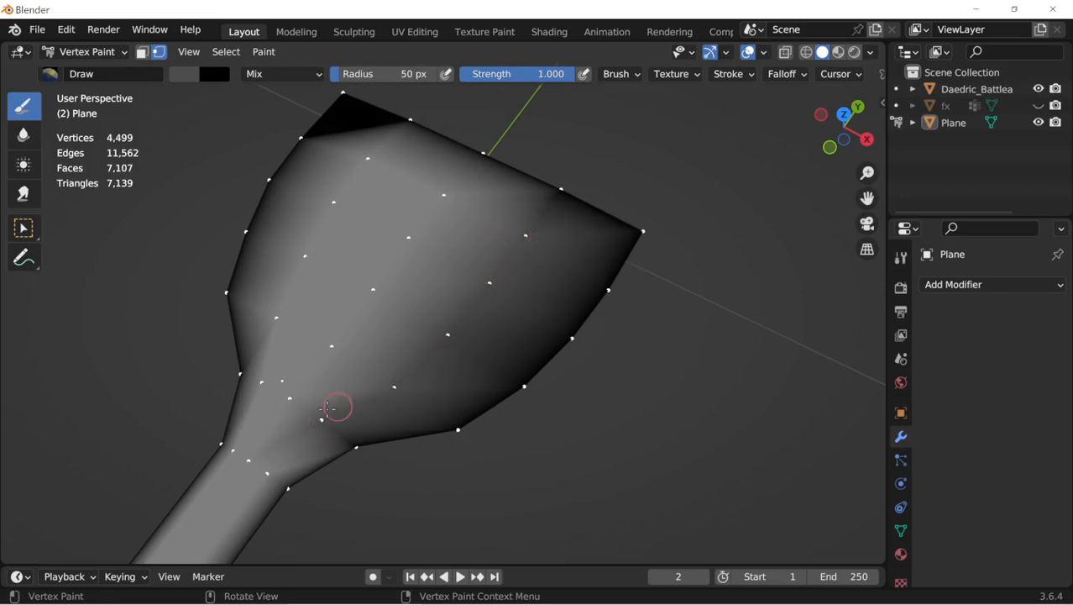
left_click(353, 176)
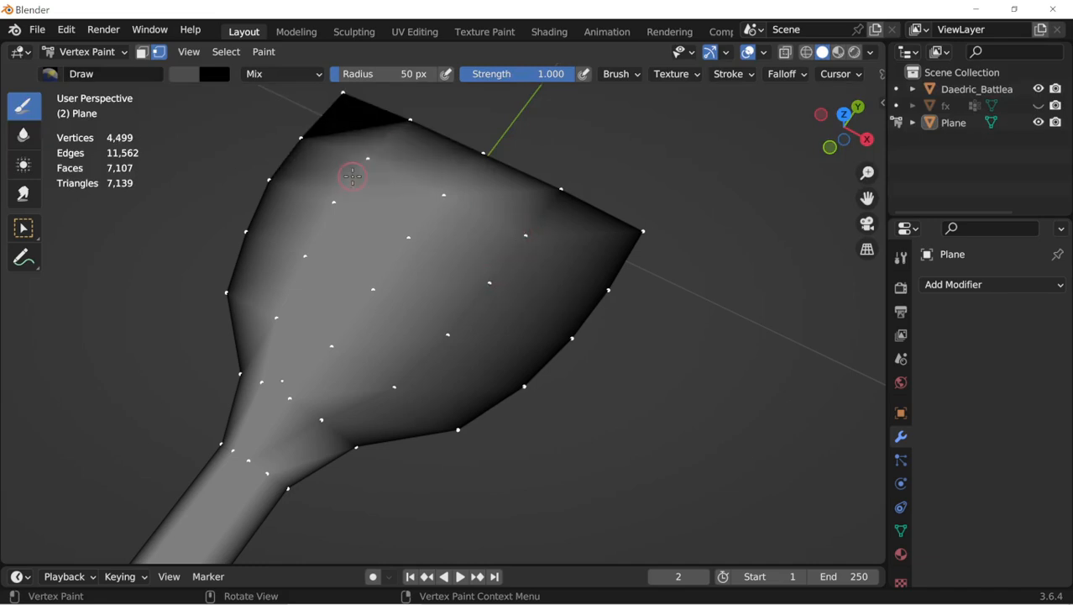
left_click_drag(361, 172, 360, 179)
mouse_move(328, 237)
left_mouse_down()
mouse_move(296, 283)
mouse_move(289, 275)
left_mouse_up()
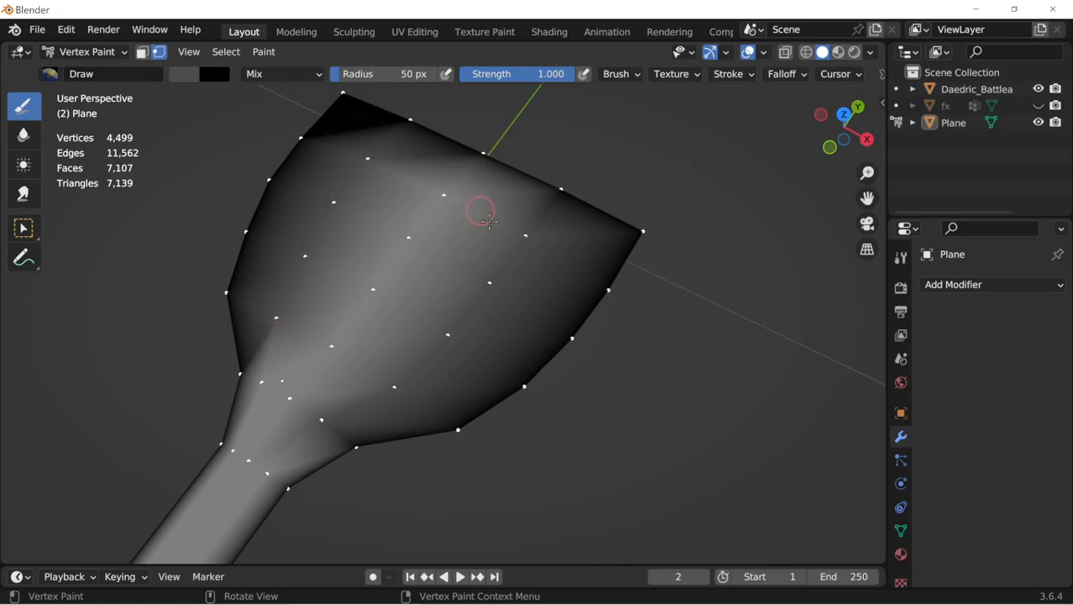
Step: Paint the inner side vertices at the neck and at the handle's far end with the same dark grey
middle_click_drag(490, 221, 397, 266)
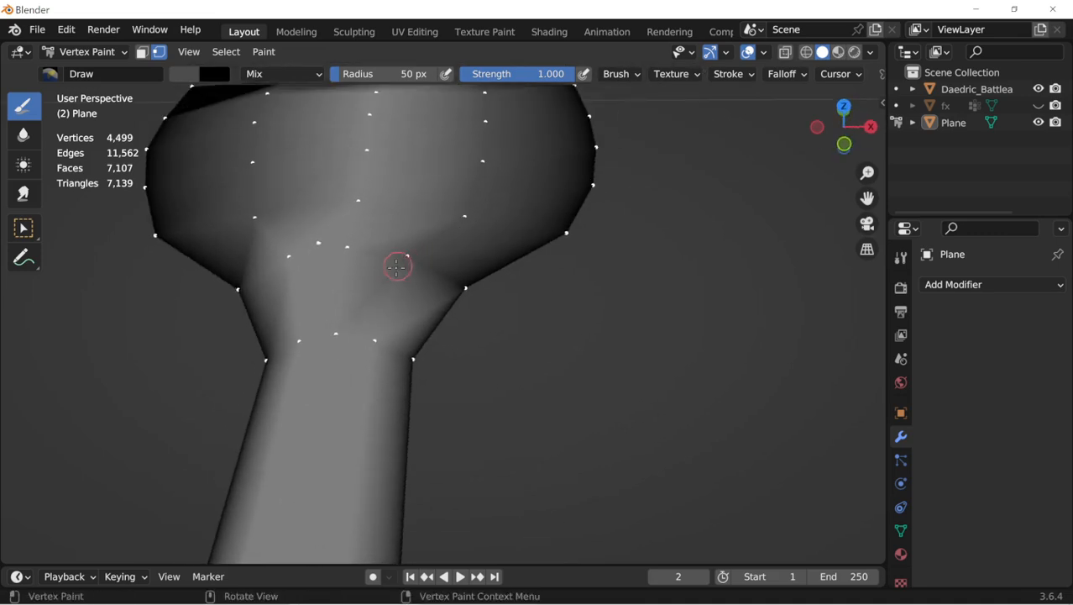
left_click_drag(303, 269, 284, 275)
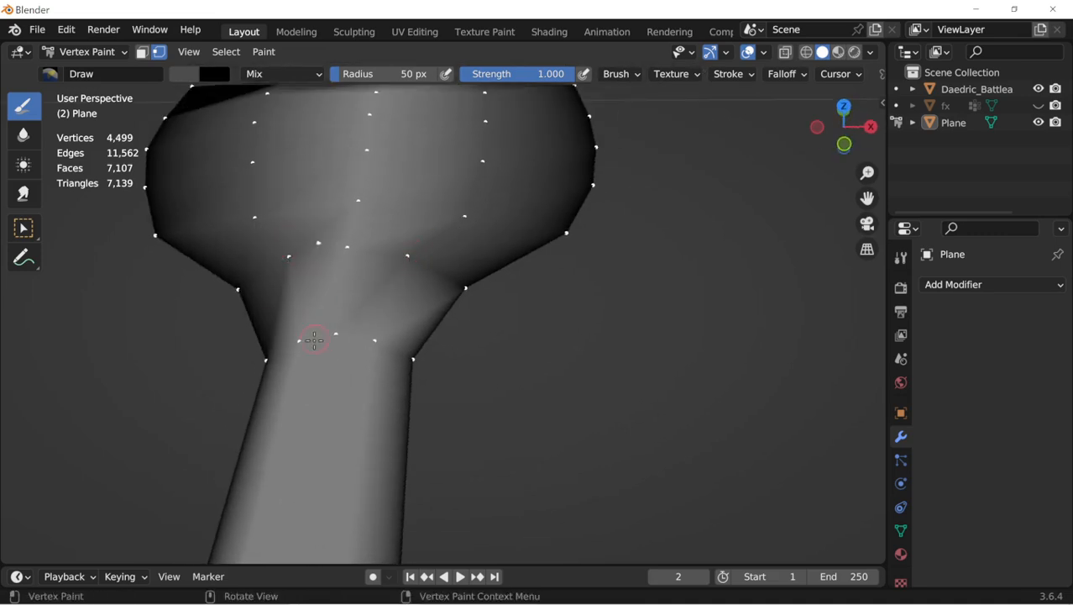
left_click_drag(315, 339, 295, 351)
mouse_move(377, 360)
middle_mouse_down()
mouse_move(372, 372)
mouse_move(416, 189)
mouse_move(446, 350)
mouse_move(483, 390)
middle_mouse_up()
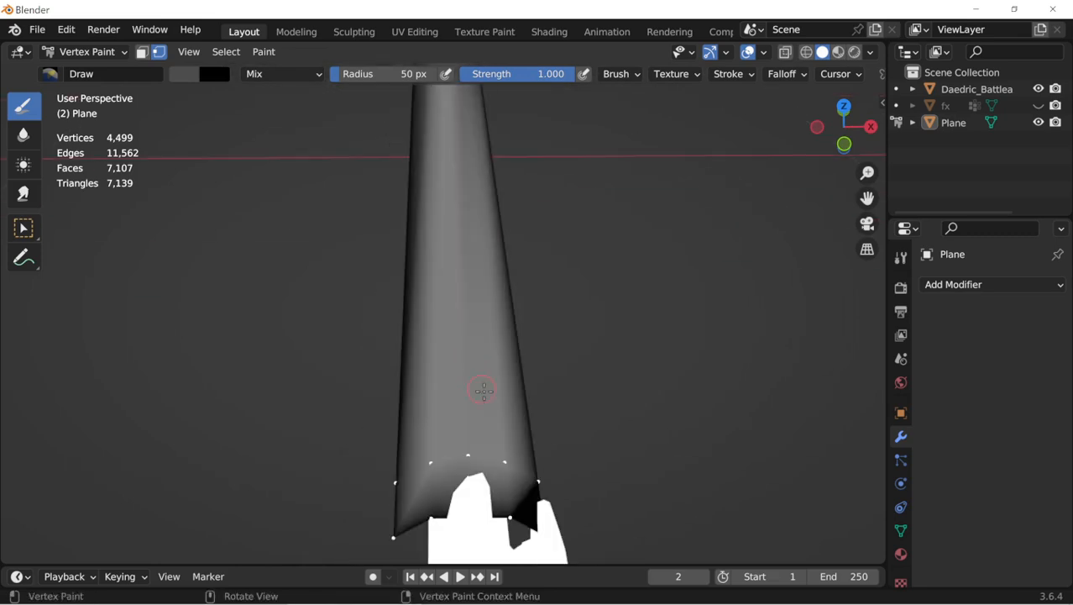
left_click(426, 461)
left_click(503, 461)
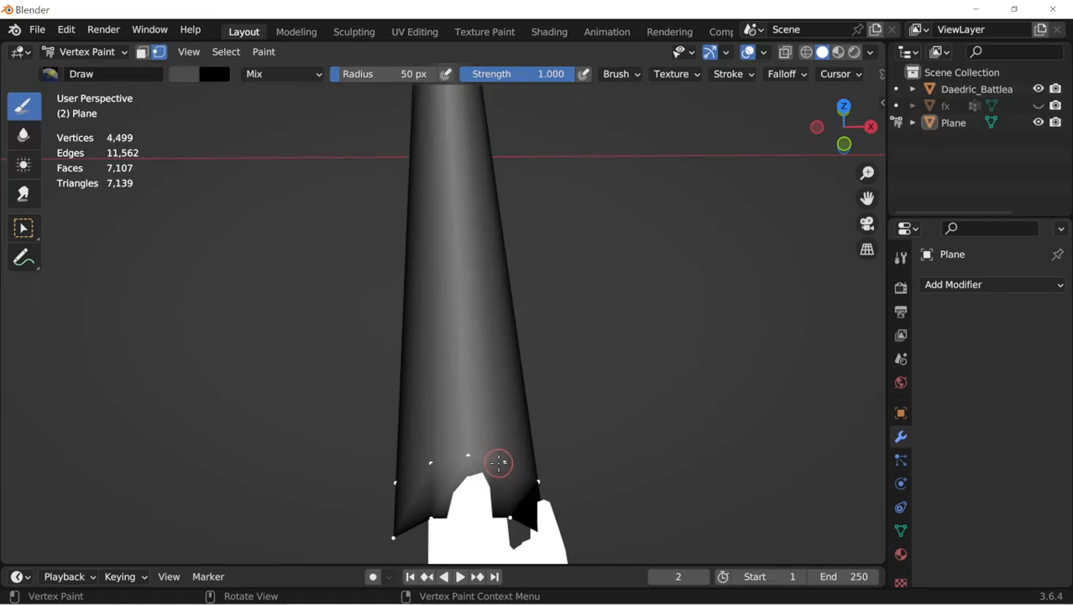
Step: Examine the vertex colour gradient across the blade, especially the black corner face at its straight end
scroll(502, 451, "down", 6)
middle_click_drag(491, 301, 488, 312)
middle_click_drag(484, 164, 455, 475, "shift")
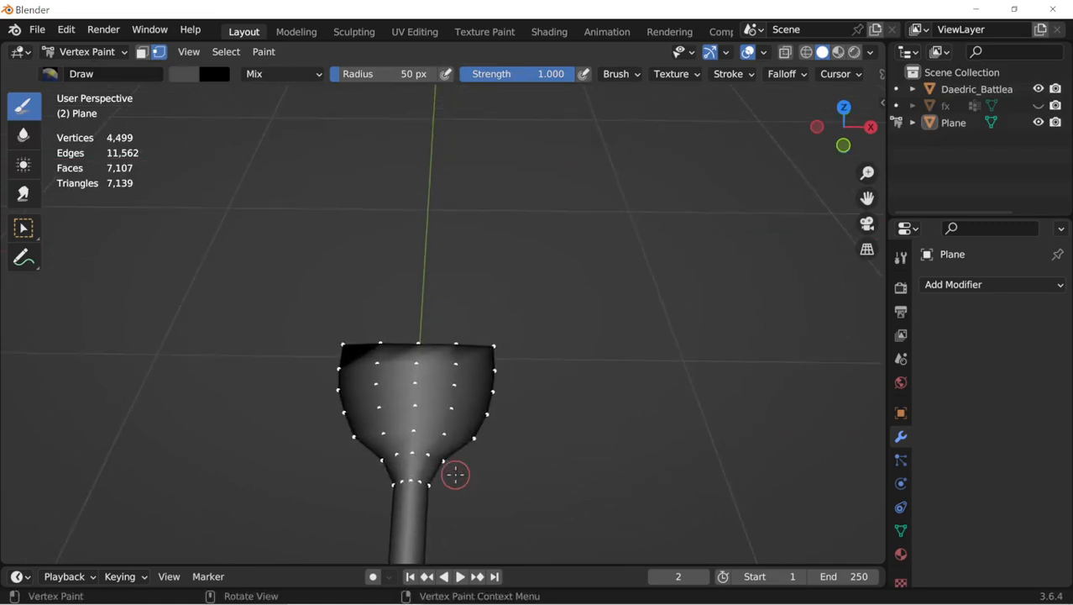
scroll(455, 470, "up", 4)
middle_click_drag(467, 404, 497, 358, "shift")
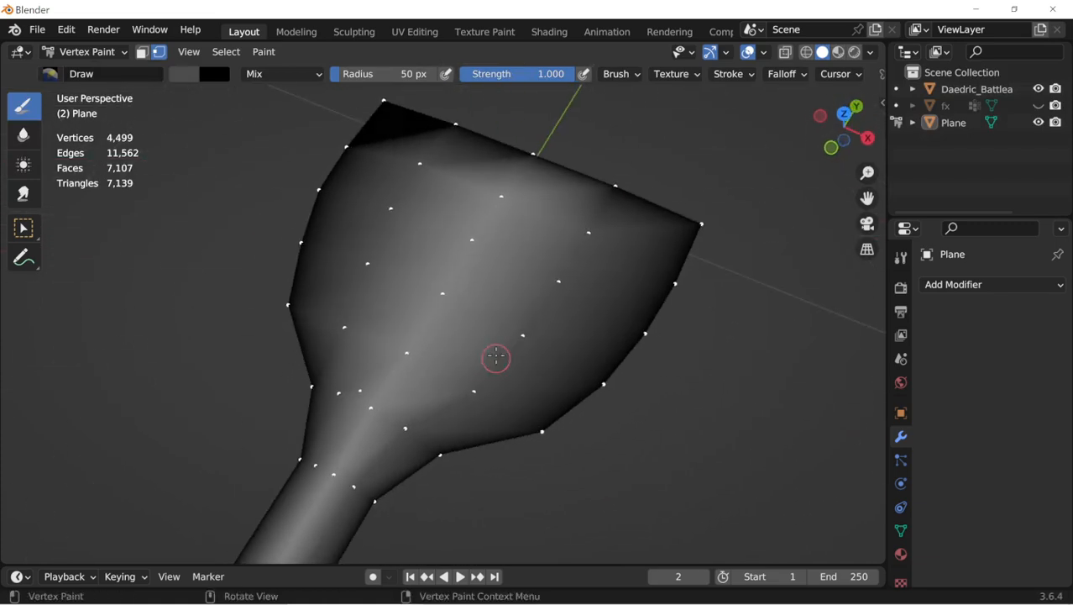
middle_click_drag(487, 200, 421, 185)
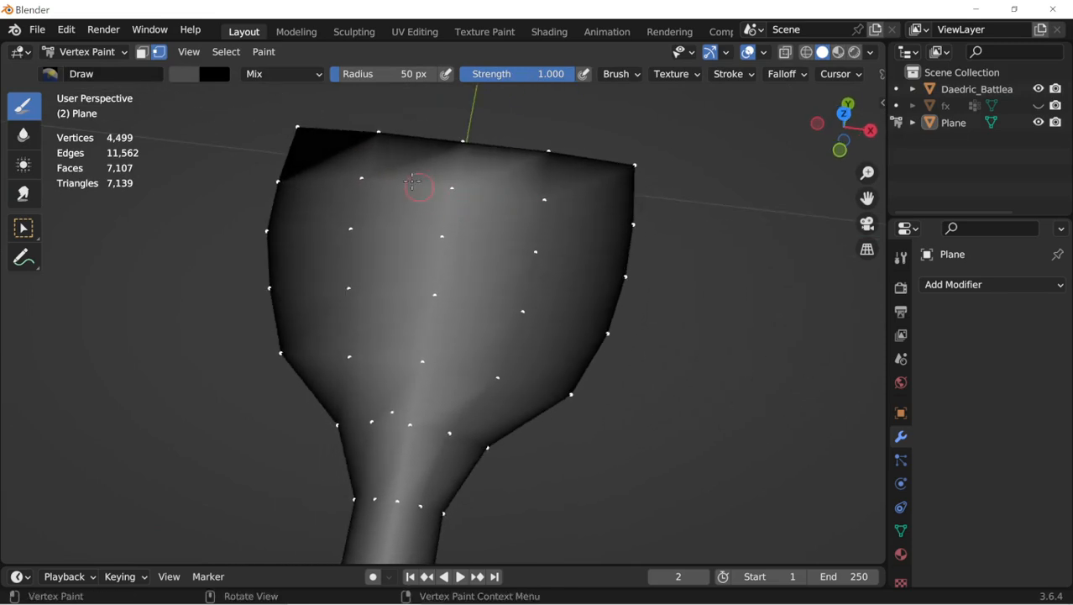
middle_click_drag(434, 252, 502, 383, "shift")
scroll(502, 388, "up", 3)
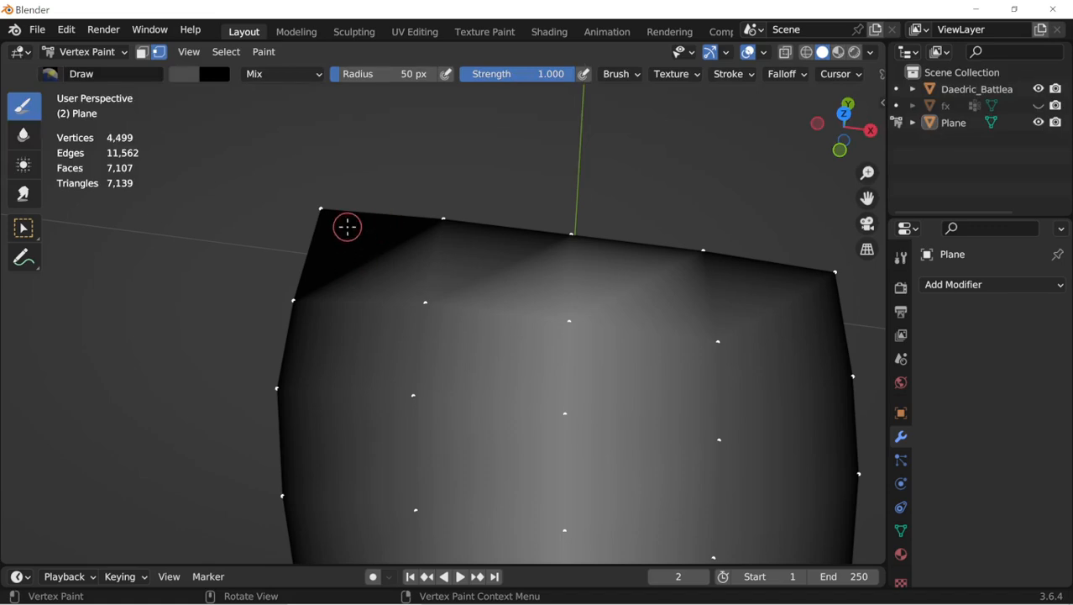
middle_click_drag(368, 237, 304, 222, "shift")
key("Tab")
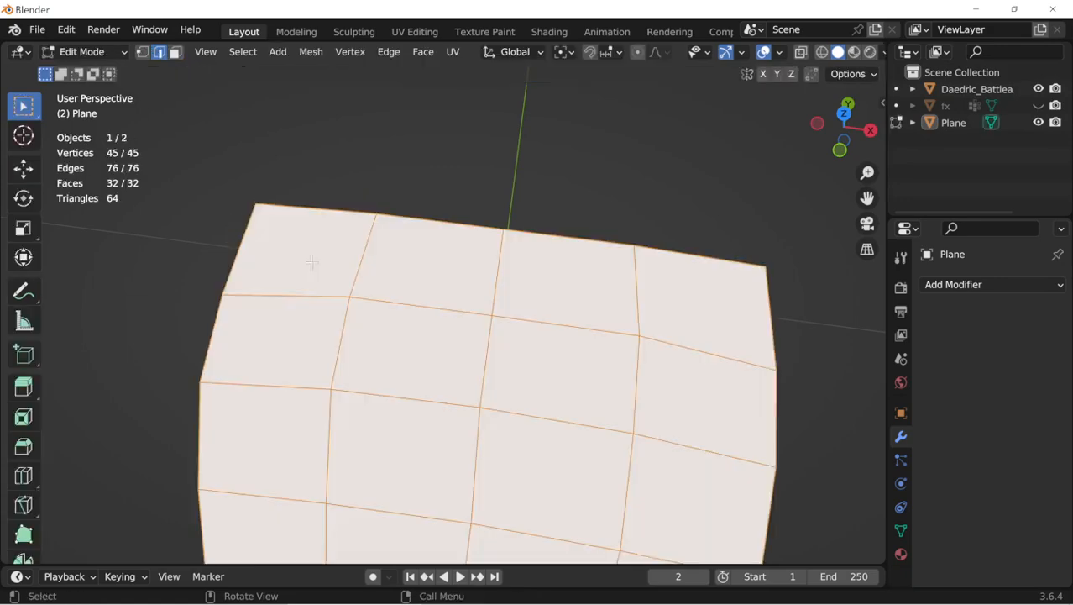
key("Tab")
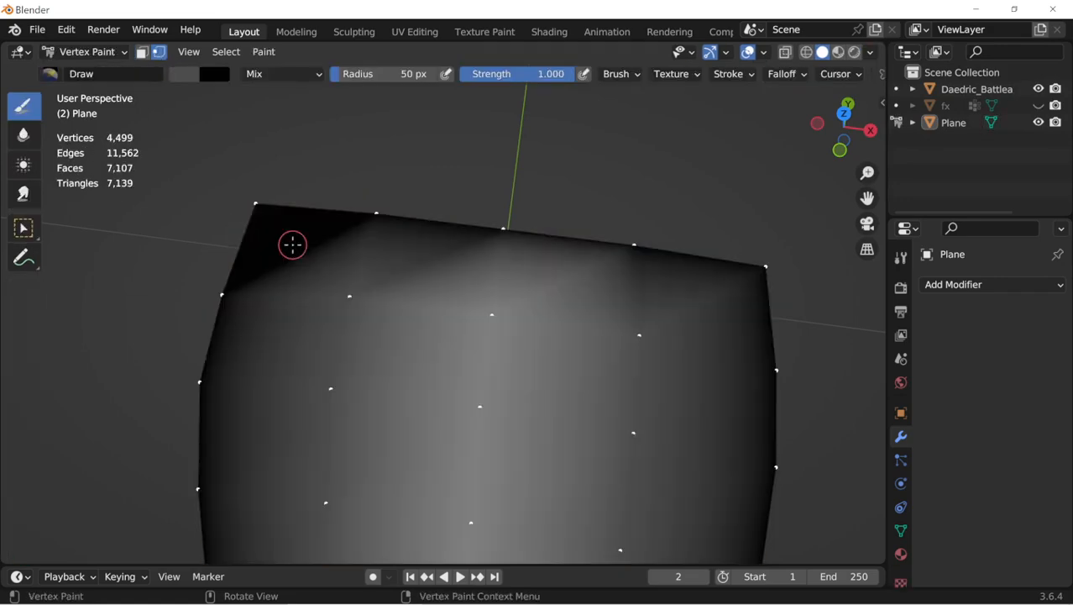
Step: Switch to Edit Mode and set the solid viewport shading colour to Attribute
key("Tab")
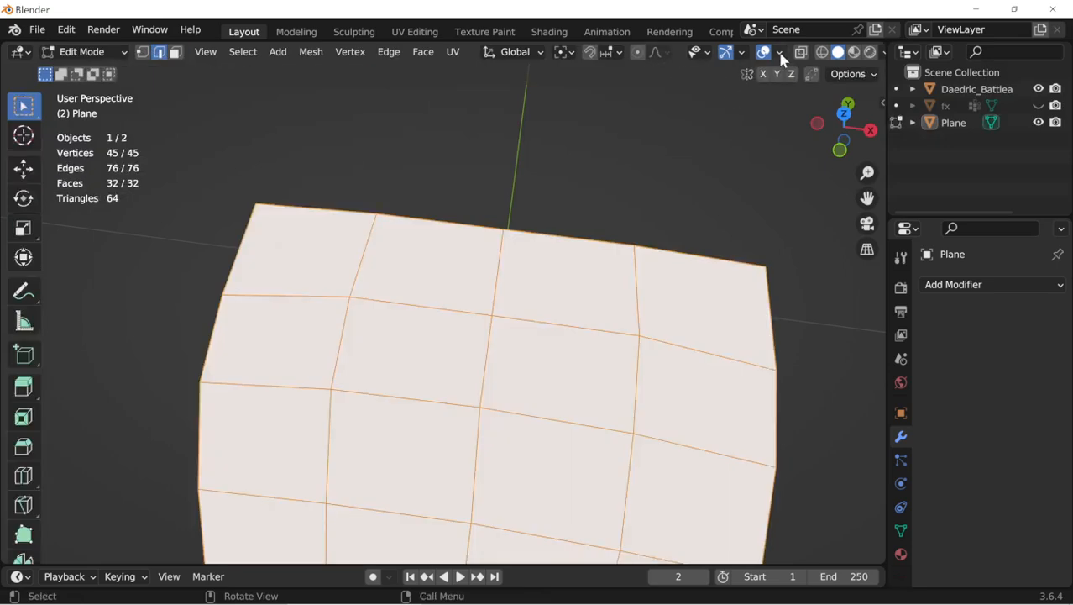
left_click(856, 52)
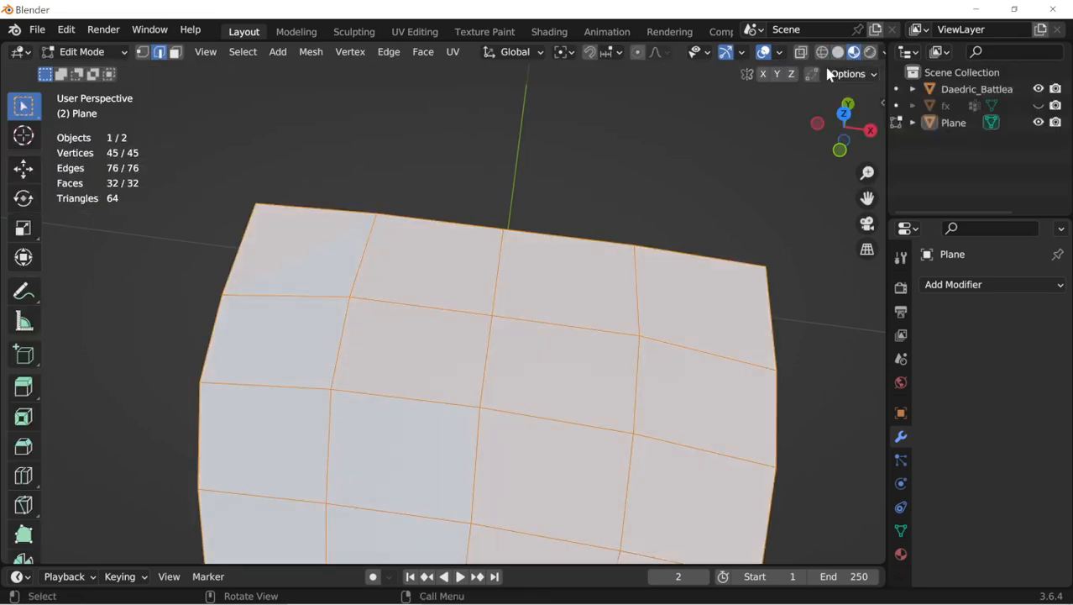
left_click(838, 53)
scroll(439, 174, "down", 3)
scroll(393, 200, "up", 2)
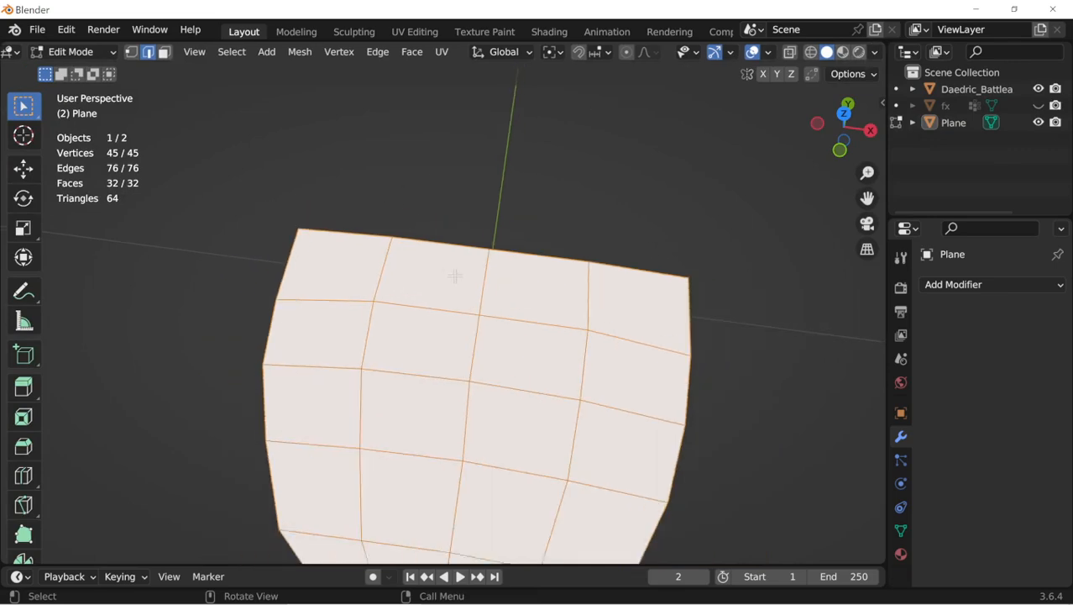
left_click(843, 52)
left_click(875, 52)
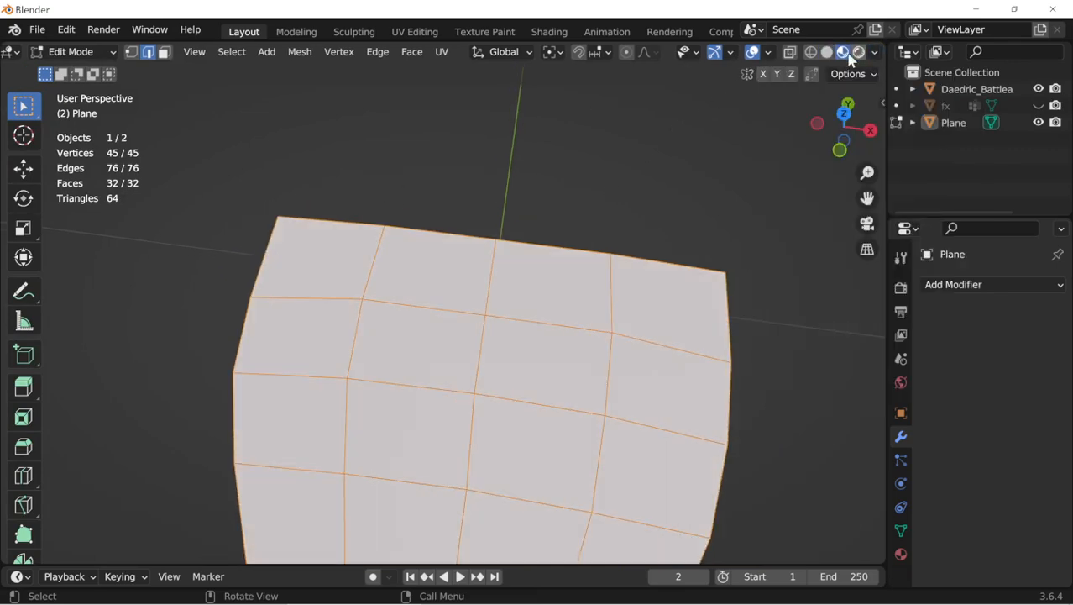
left_click(827, 52)
left_click(875, 52)
left_click(932, 183)
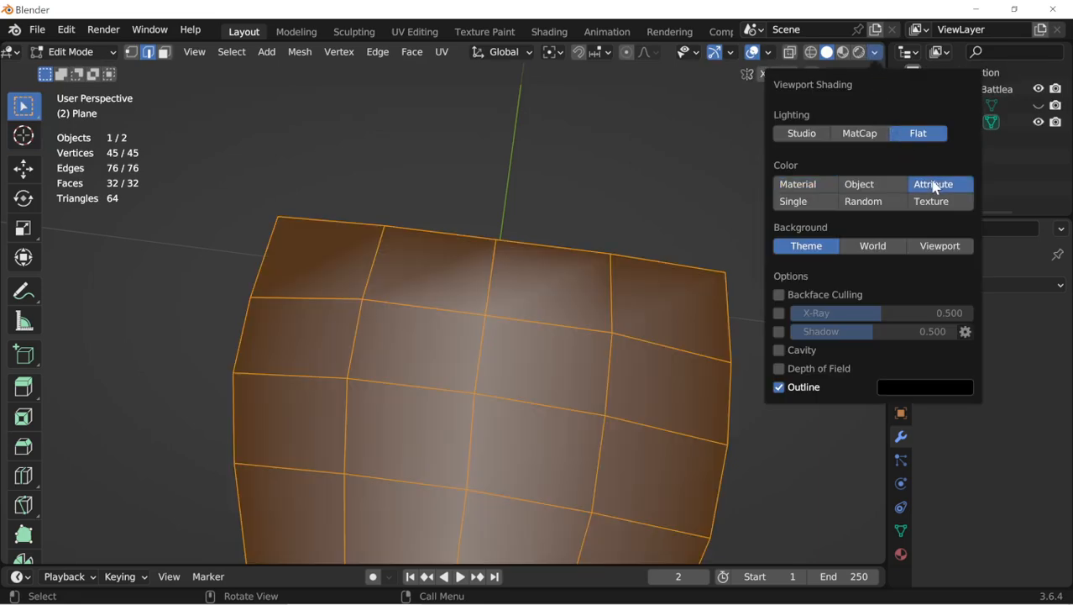
Step: Try cutting a corner face at the blade's straight end diagonally from its inner vertex to the outer corner, and merge the triangles back into quads
middle_click_drag(503, 309, 524, 336)
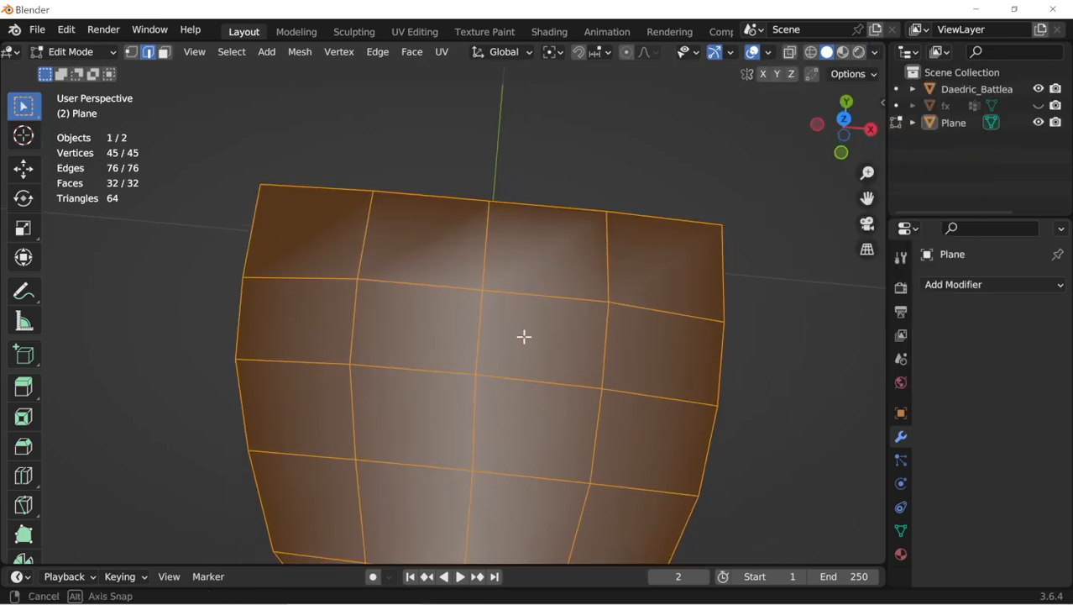
key("Tab")
key("Tab")
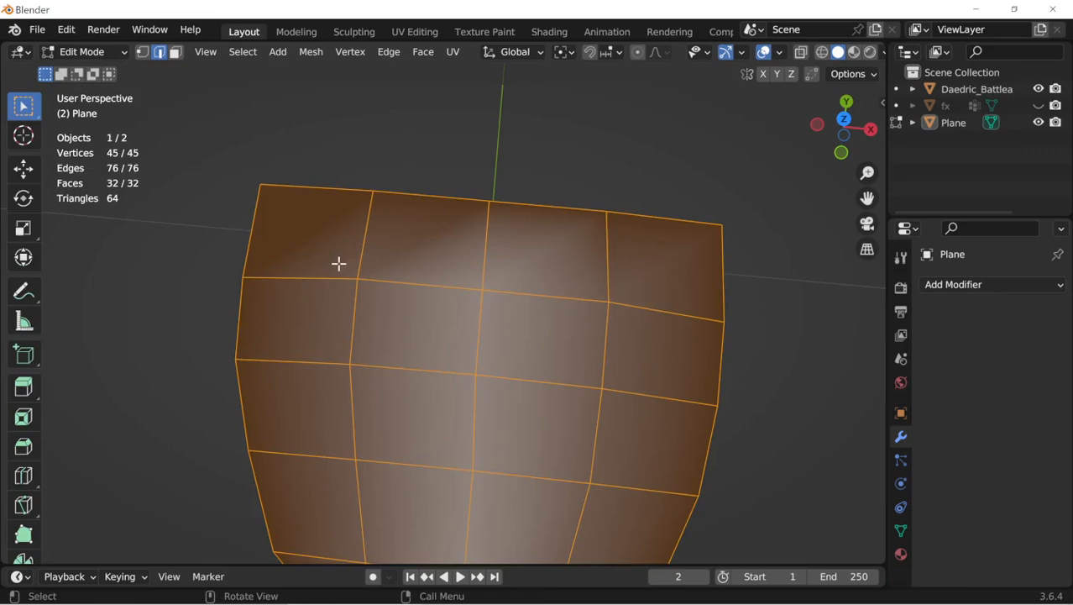
key("k")
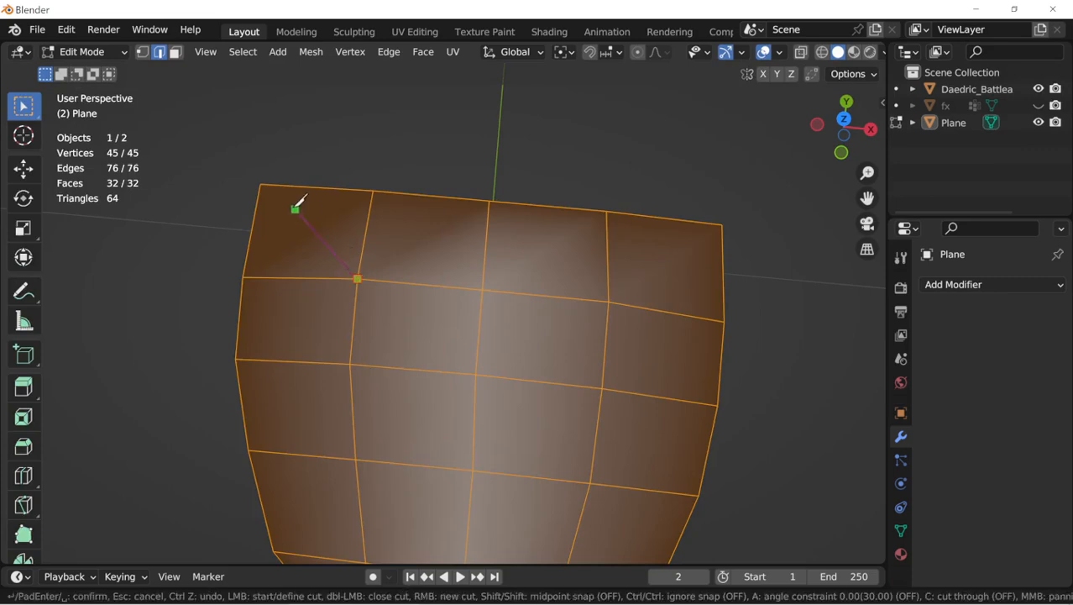
left_click(265, 180)
key("Return")
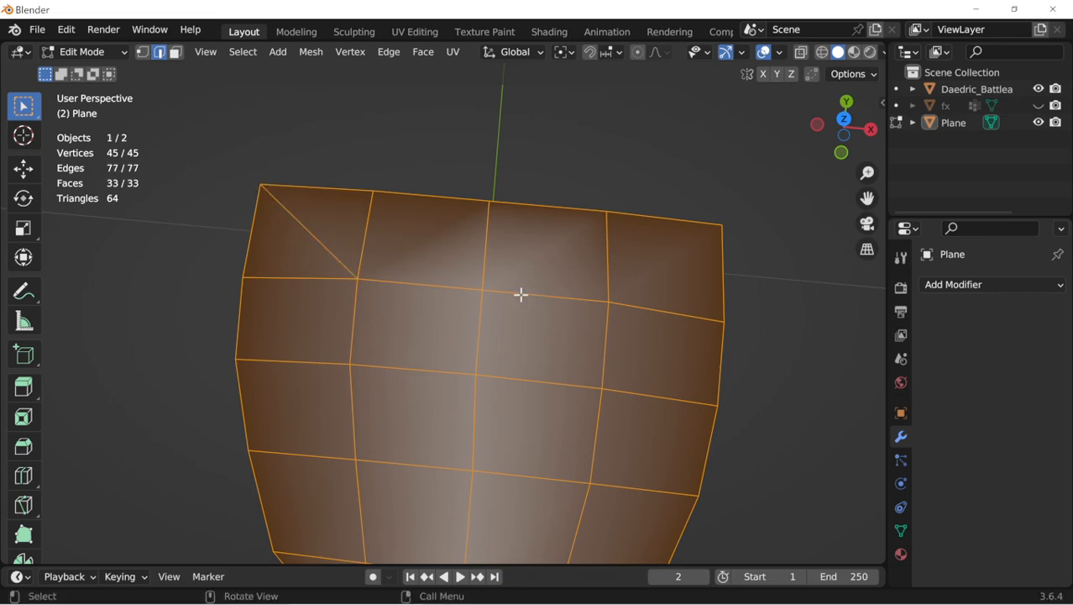
key("alt+j")
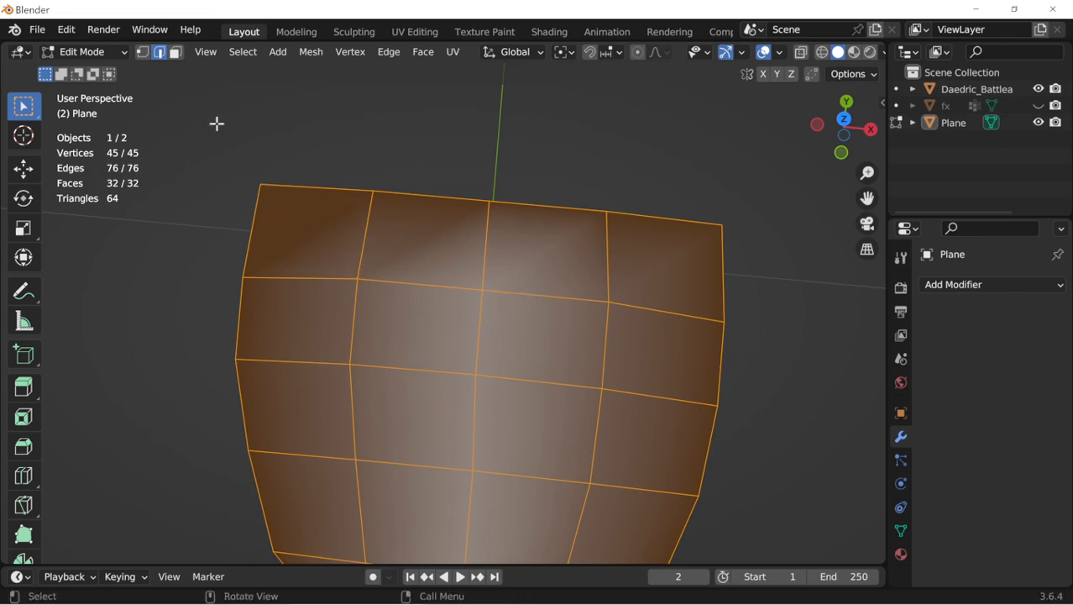
Step: Show the fx object in Vertex Paint mode to compare its extent with the shell's corners, and hide it again
key("Tab")
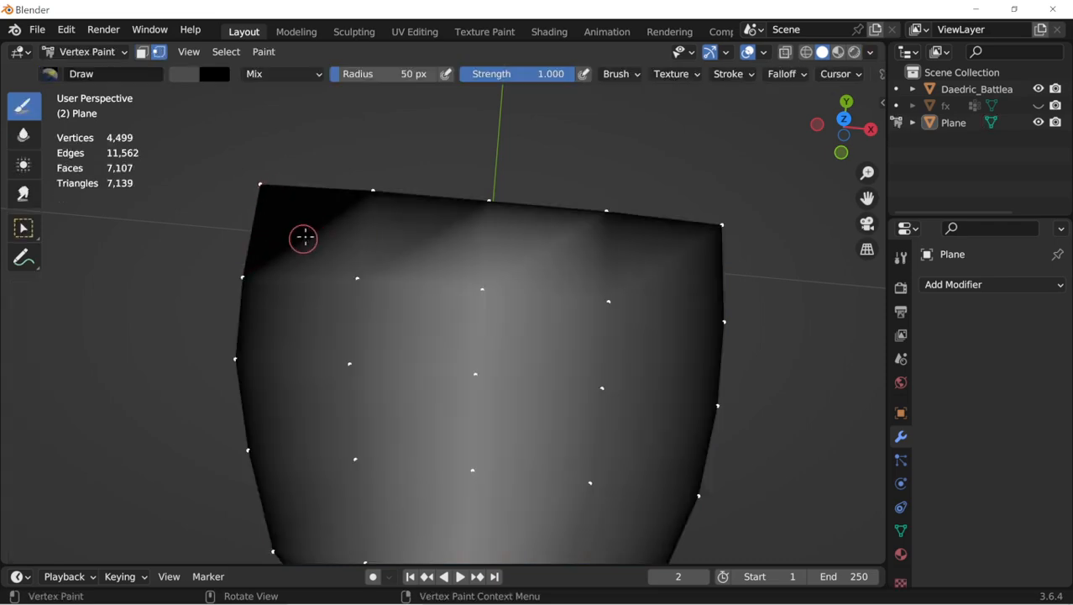
left_click(1039, 105)
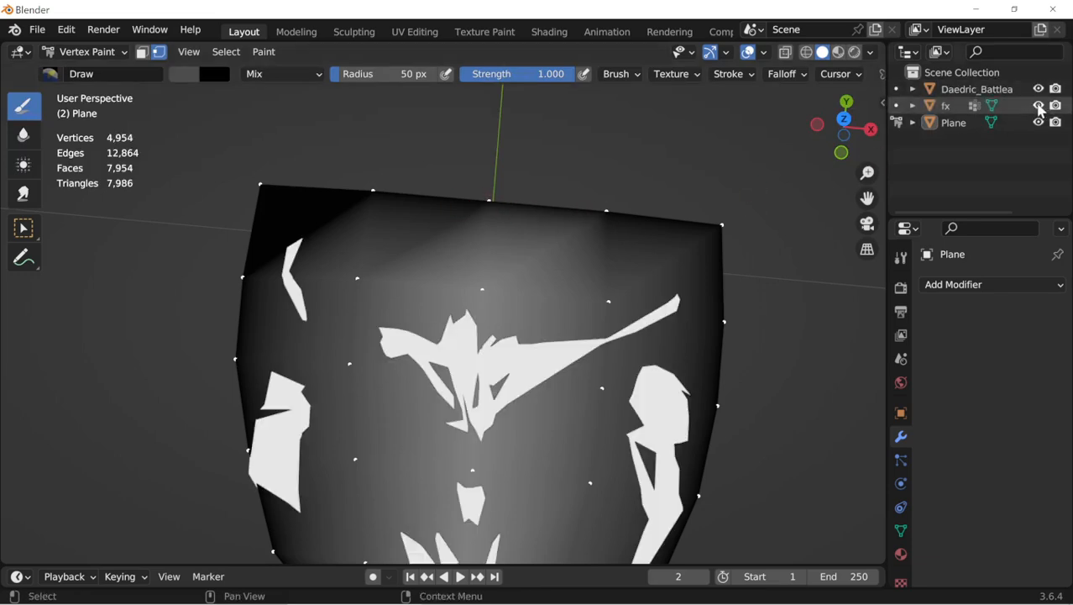
left_click(1038, 106)
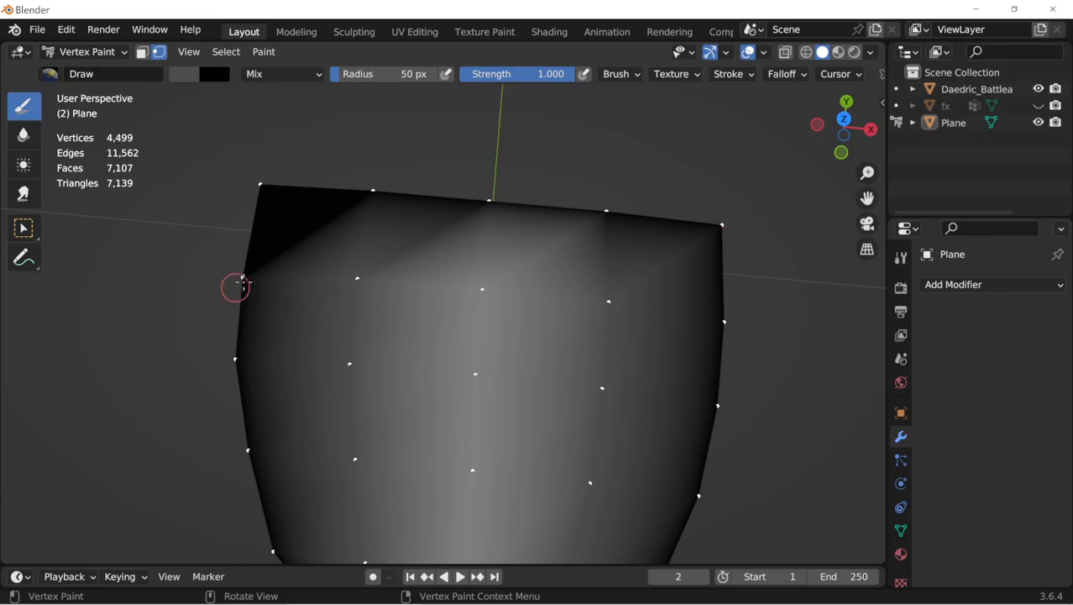
Step: Knife-cut both corner faces at the blade's straight end diagonally, joining the two edge vertices adjacent to each outer corner
key("Tab")
key("k")
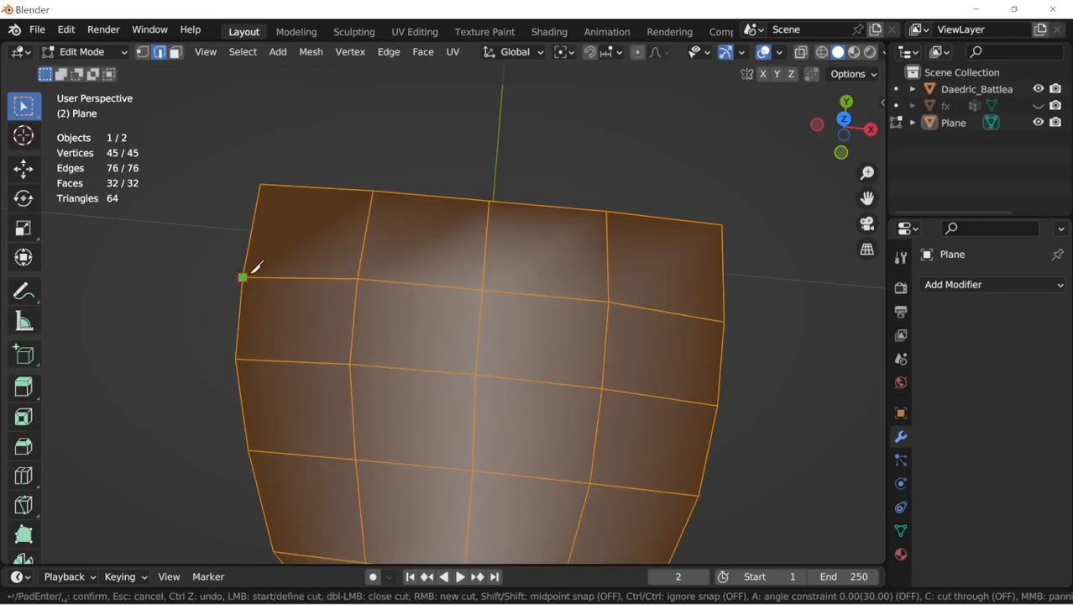
left_click(250, 270)
left_click(374, 193)
key("Return")
key("k")
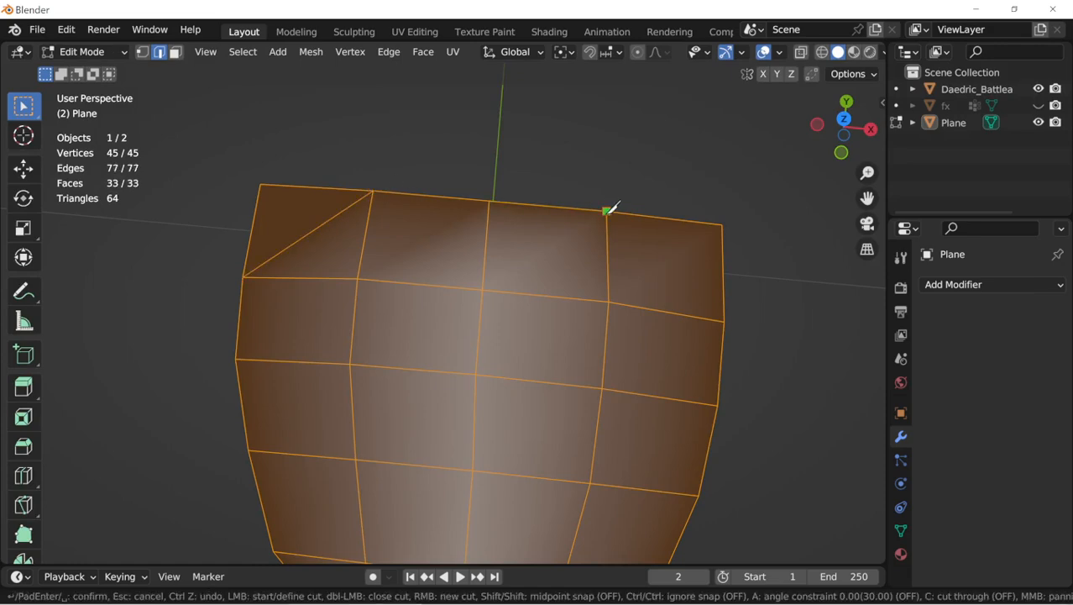
left_click(606, 211)
left_click(723, 319)
key("Return")
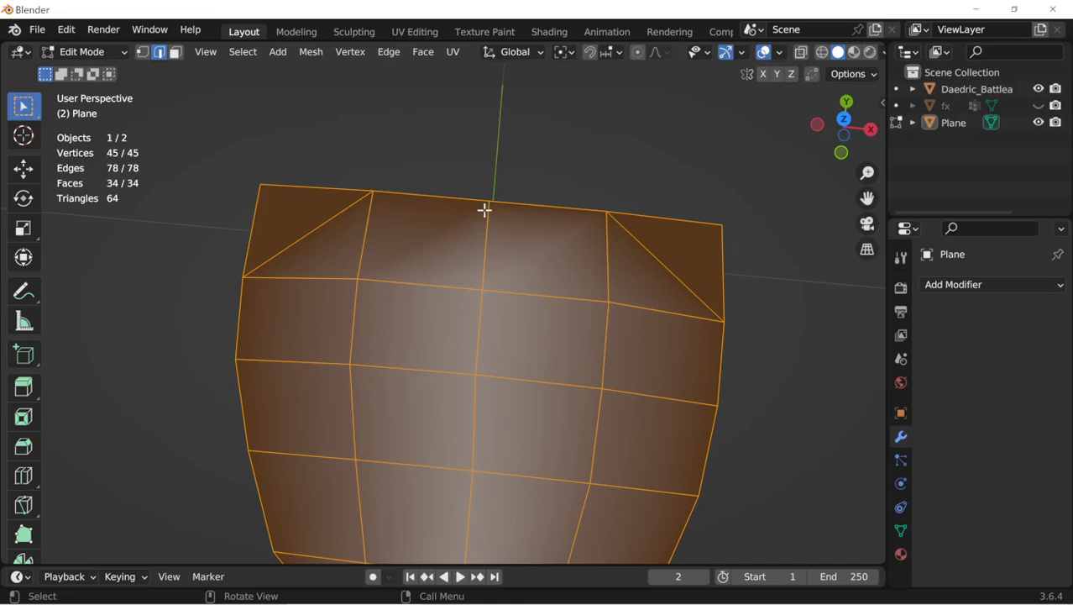
Step: Delete the two outer corner vertices at the blade's straight end in vertex select mode
key("1")
left_click(261, 184)
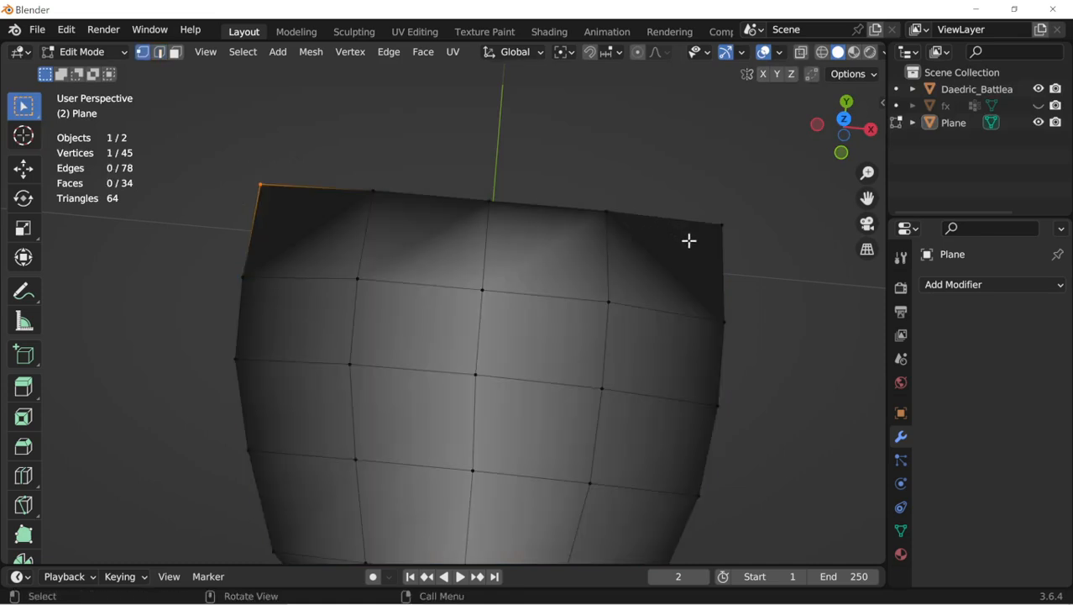
left_click(720, 226, "shift")
key("x")
left_click(754, 202)
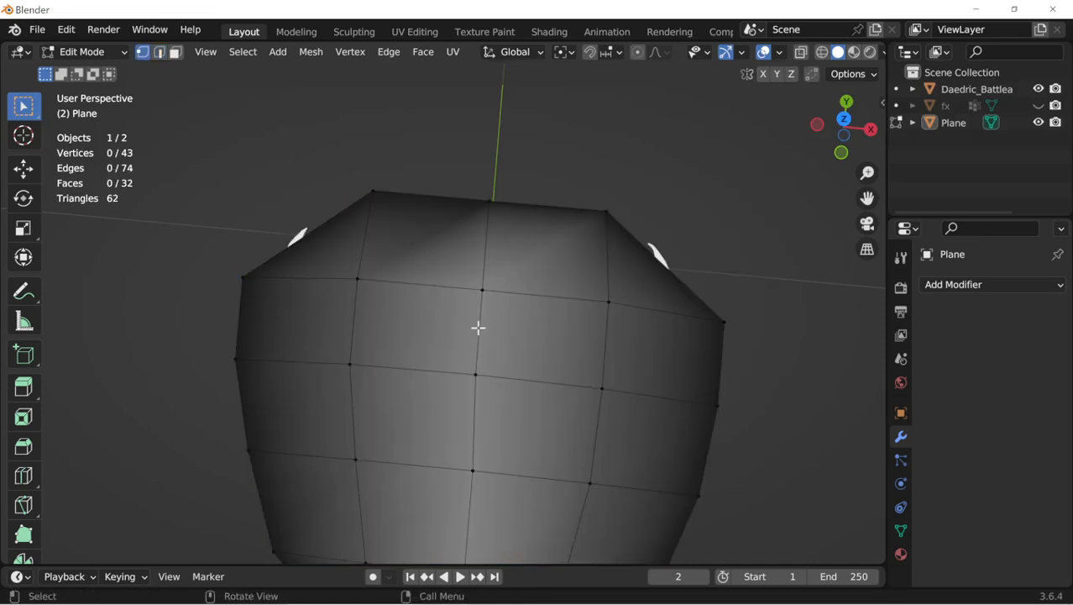
Step: Move the two outermost side vertices near the blade's straight end along global Y to cover the exposed effect geometry
scroll(478, 327, "down", 2)
left_click_drag(249, 324, 316, 263)
left_click_drag(648, 300, 737, 366, "shift")
key("g")
key("y")
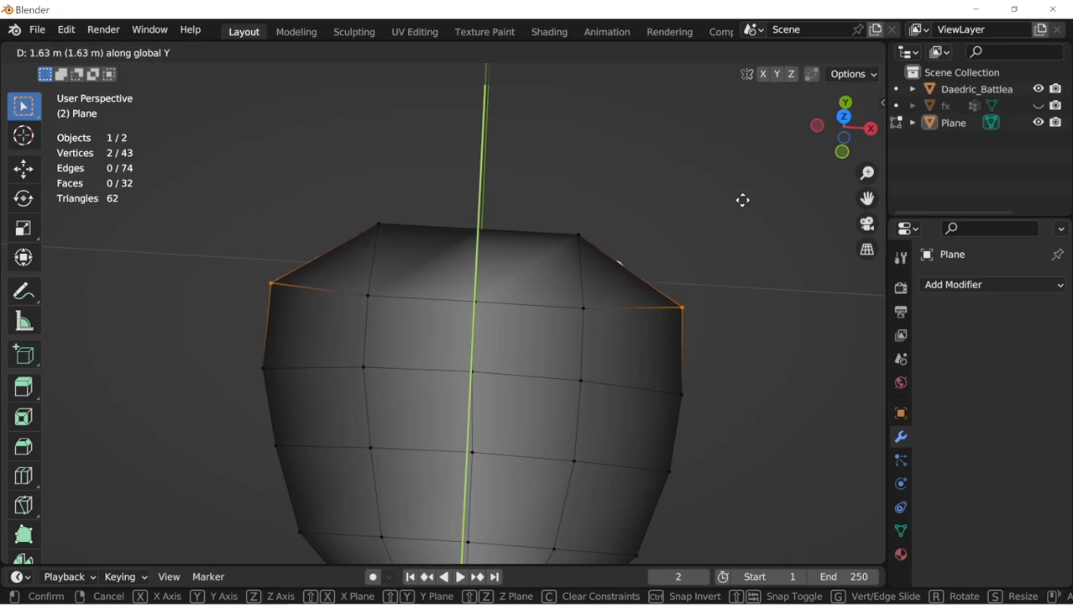
left_click(744, 174)
middle_click_drag(719, 310, 606, 412)
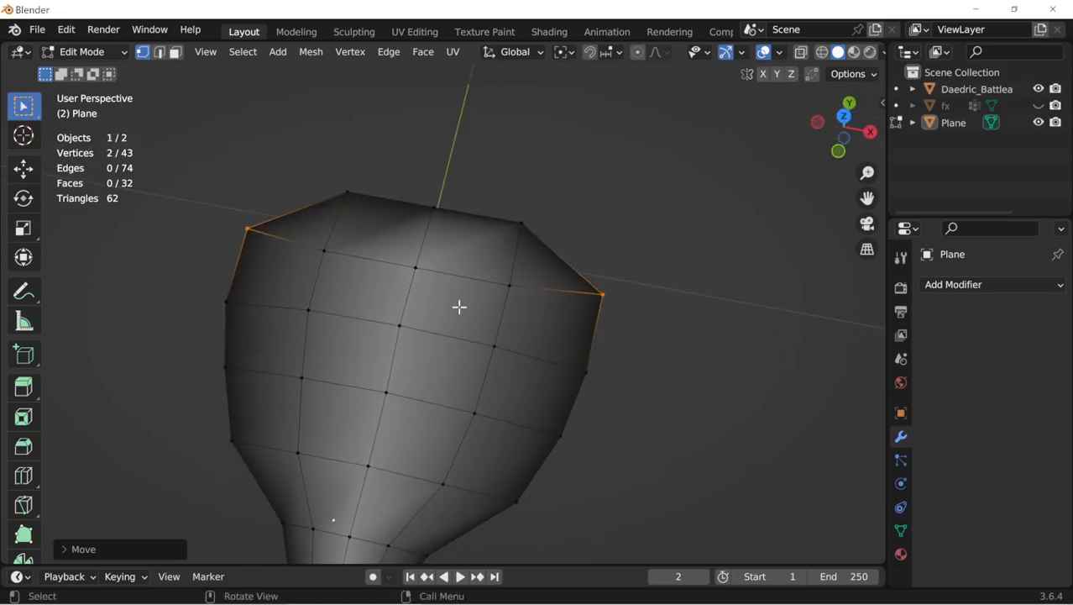
Step: Check the trimmed blade end in Vertex Paint mode, and add a Triangulate modifier to the plane in Edit Mode
key("Tab")
mouse_move(357, 210)
middle_mouse_down()
mouse_move(390, 228)
mouse_move(385, 241)
middle_mouse_up()
middle_click_drag(403, 267, 474, 317, "shift")
scroll(474, 316, "up", 3)
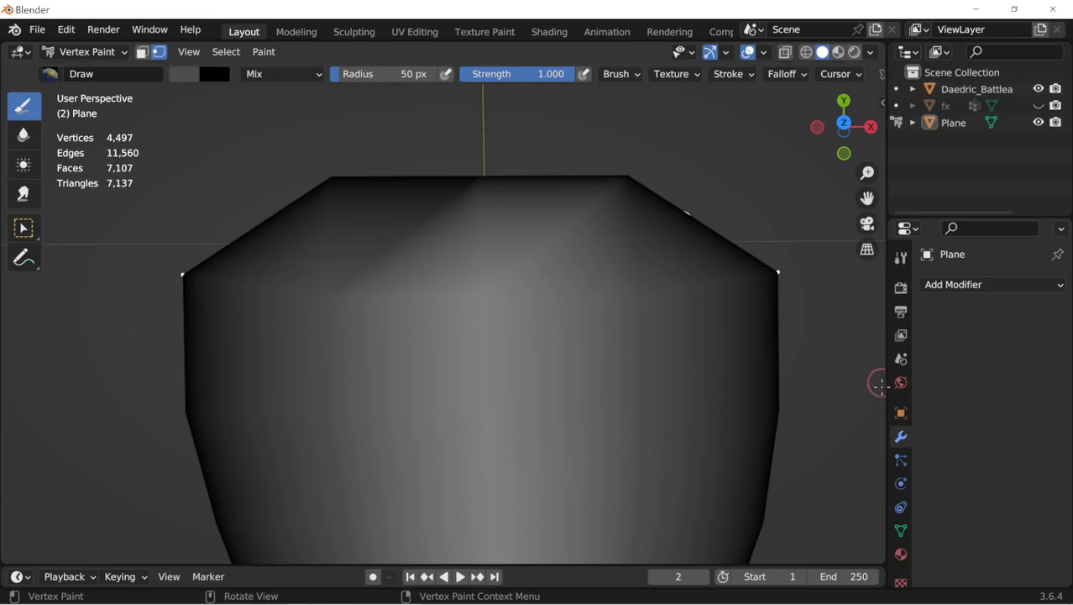
key("Tab")
left_click(980, 285)
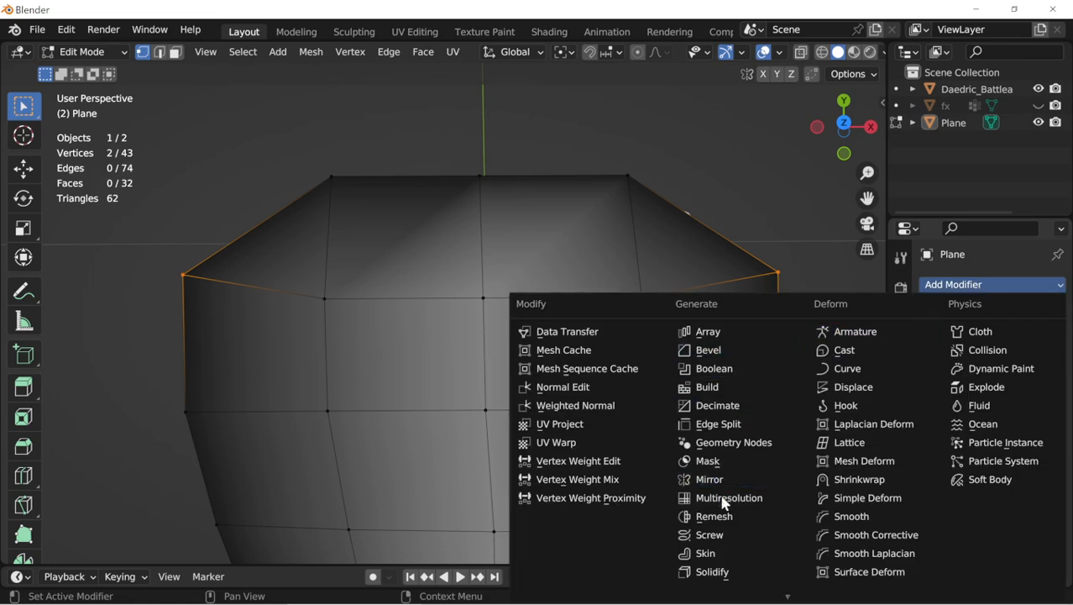
scroll(708, 546, "down", 1)
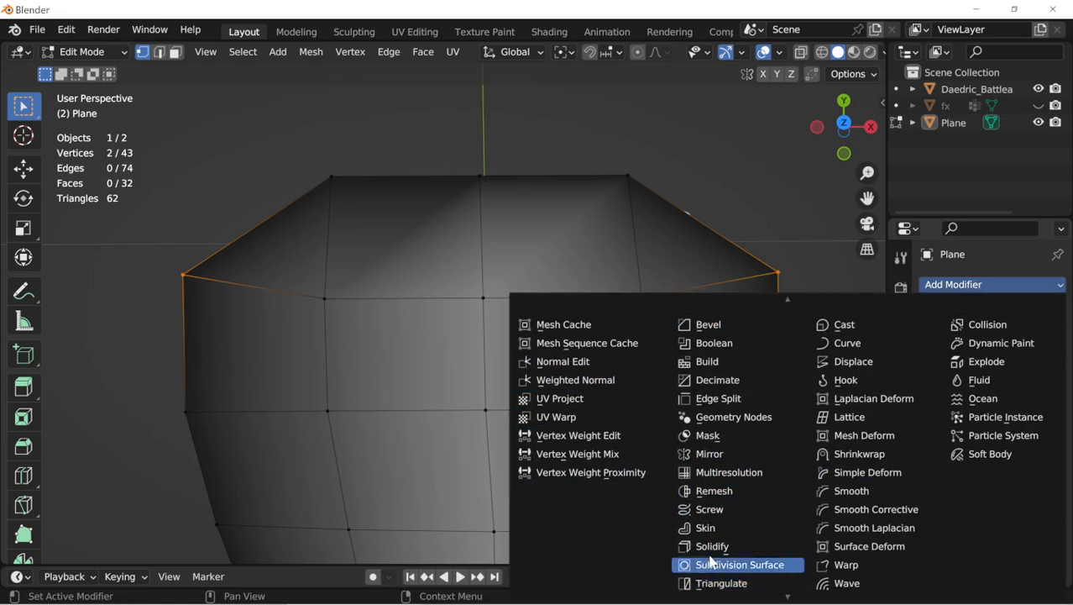
left_click(718, 581)
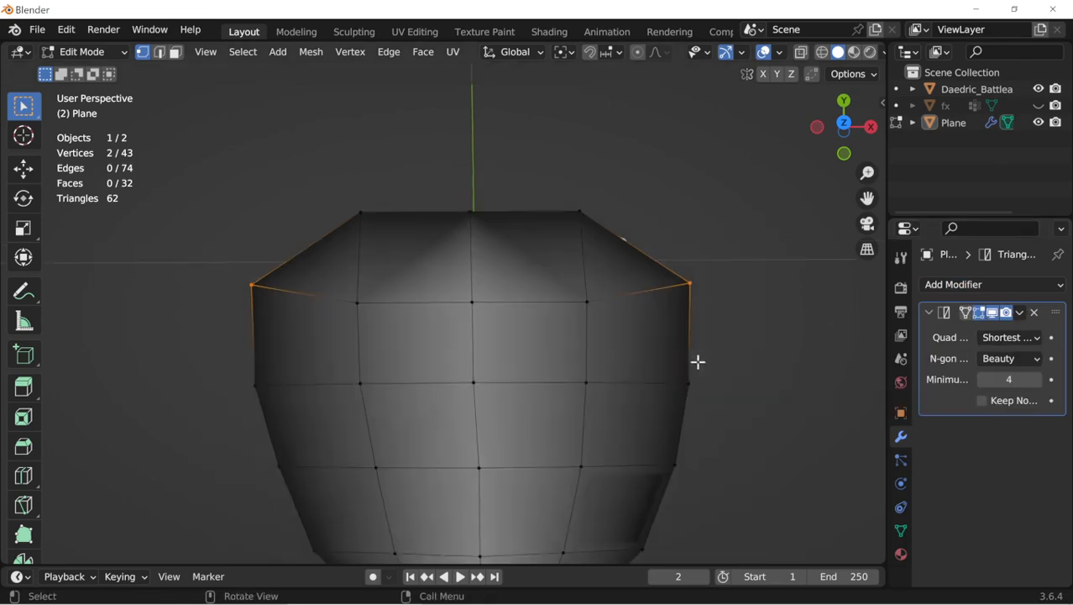
Step: Set the Triangulate modifier's quad method to Longest Diagonal and check the gradient in Vertex Paint mode
left_click(1008, 339)
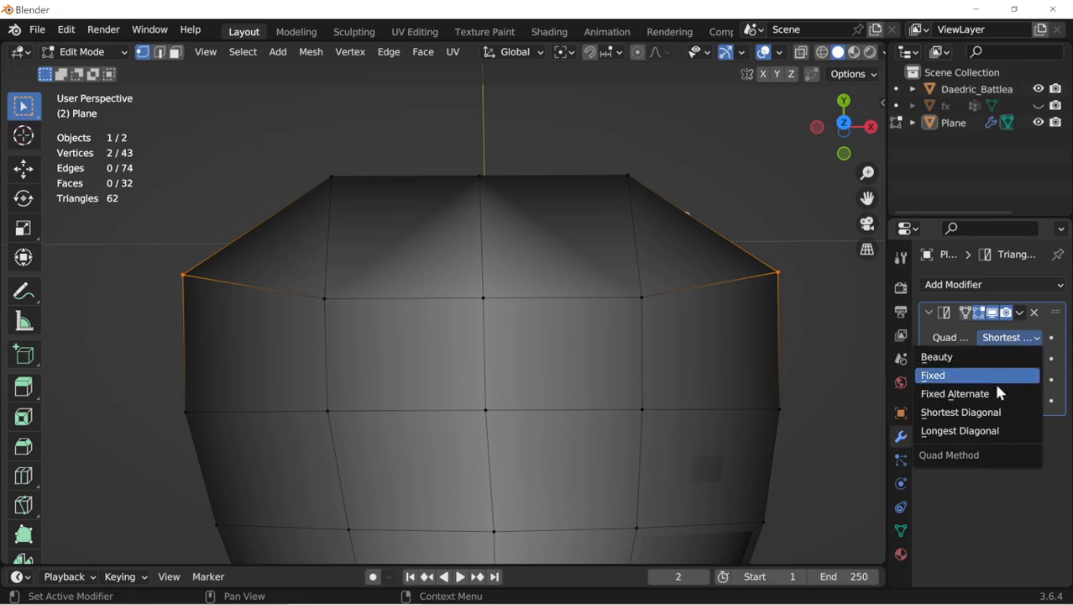
left_click(998, 430)
middle_click_drag(756, 403, 564, 259)
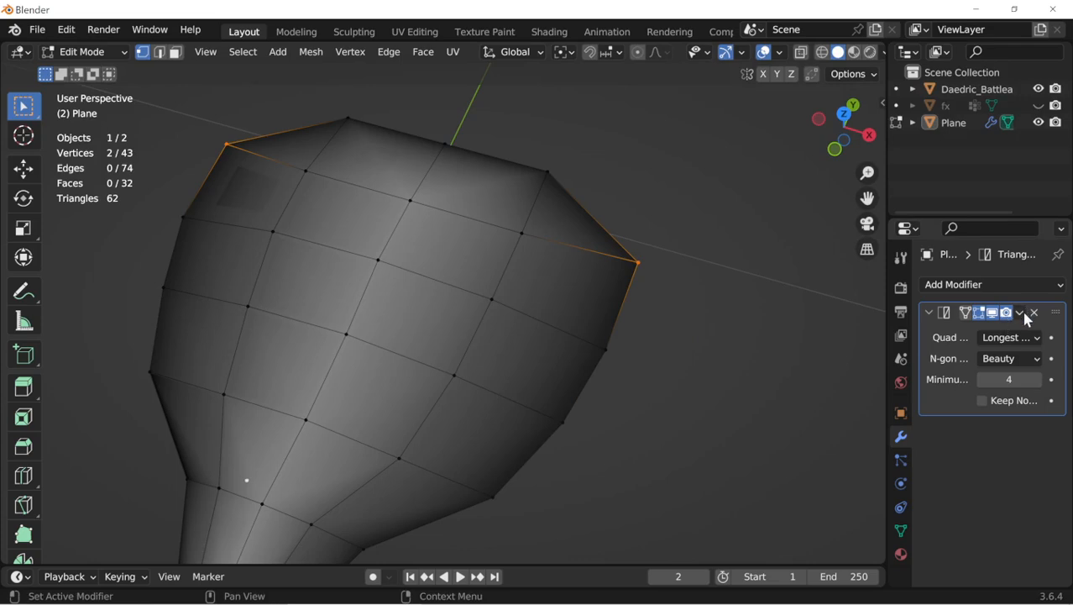
left_click(1031, 338)
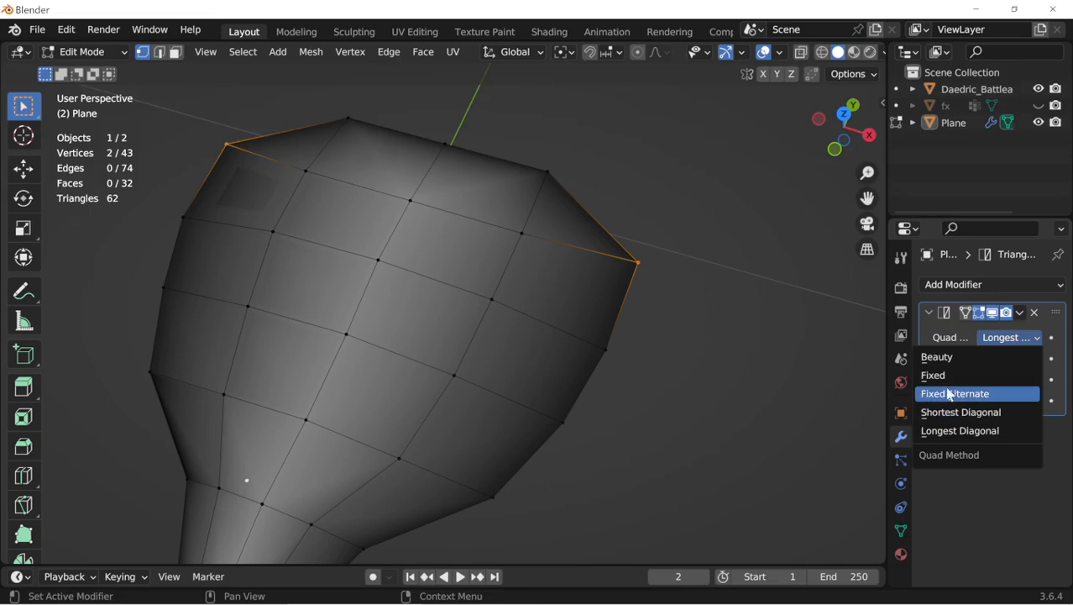
key("Tab")
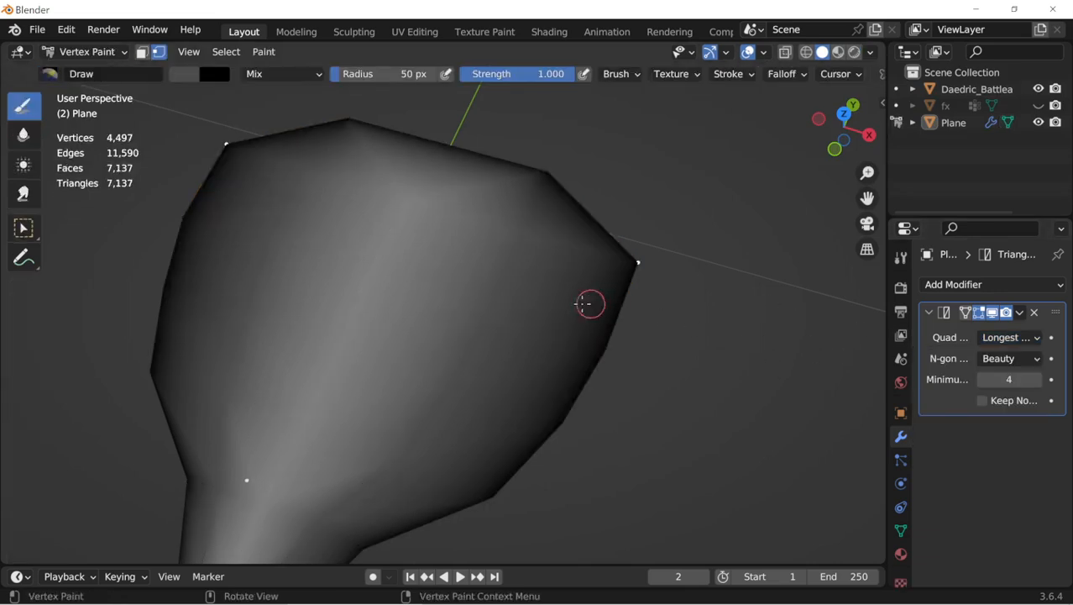
middle_click_drag(585, 312, 664, 398, "shift")
scroll(659, 398, "down", 3)
middle_click_drag(598, 398, 559, 352)
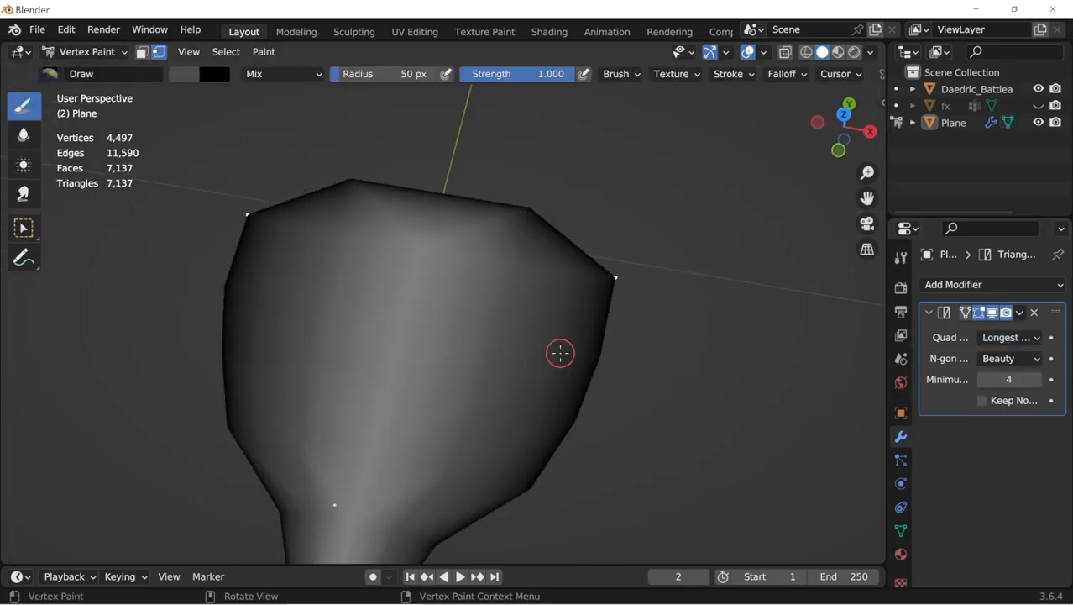
middle_click_drag(485, 311, 527, 318, "shift")
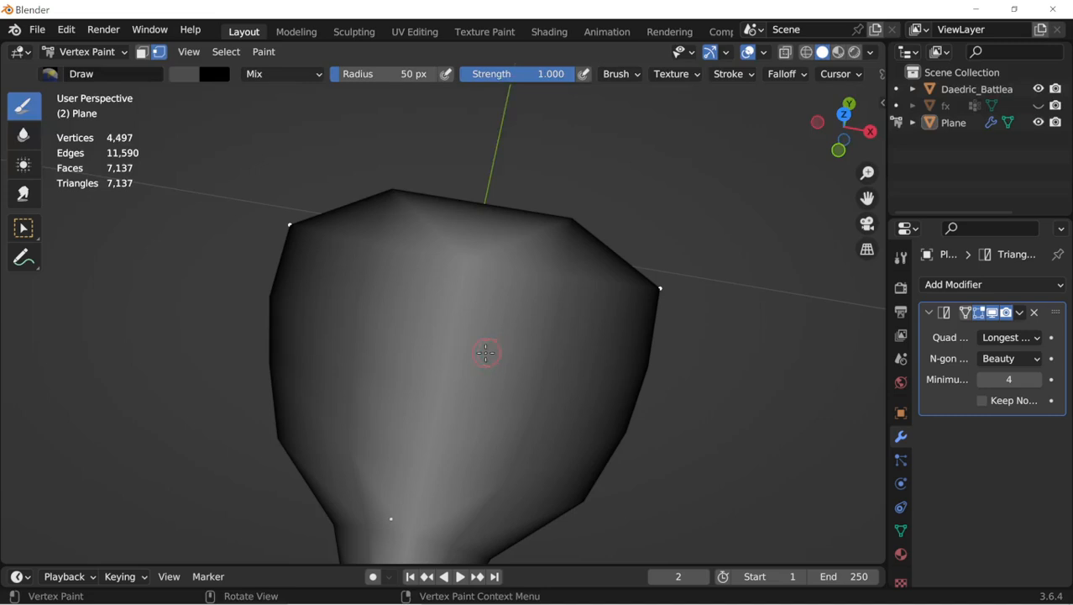
Step: Knife-cut one corner face at the handle's far end diagonally between the two vertices adjacent to its outer corner
middle_click_drag(486, 354, 543, 190, "shift")
scroll(531, 260, "down", 2)
middle_click_drag(517, 317, 448, 295)
middle_click_drag(361, 388, 801, 172, "shift")
scroll(571, 379, "up", 4)
mouse_move(571, 378)
middle_mouse_down("shift")
mouse_move(585, 314)
mouse_move(567, 340)
middle_mouse_up("shift")
key("Tab")
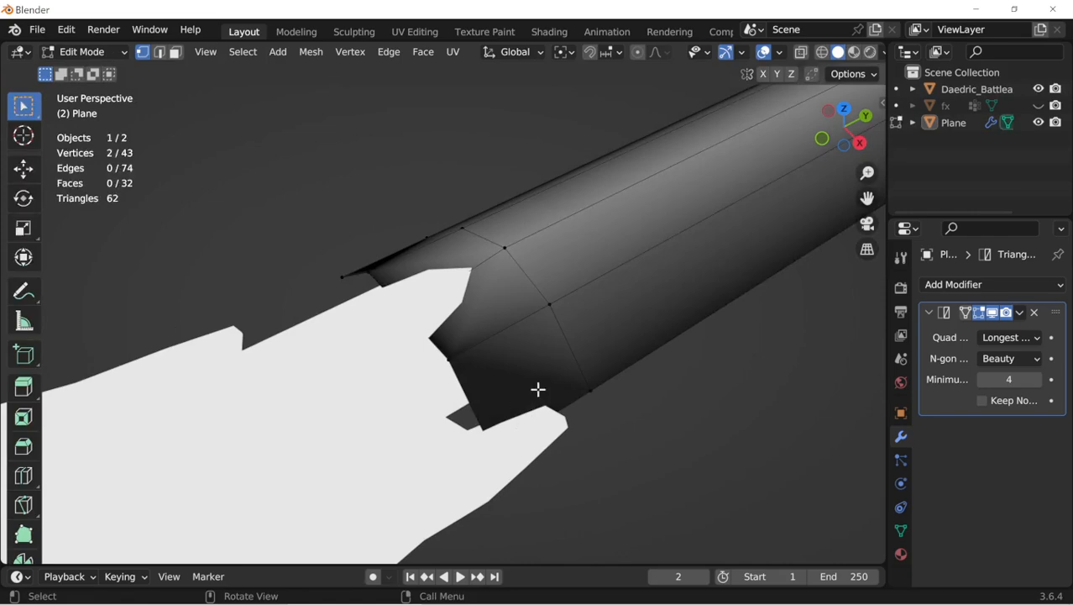
key("k")
left_click(448, 359)
left_click(585, 391)
key("Return")
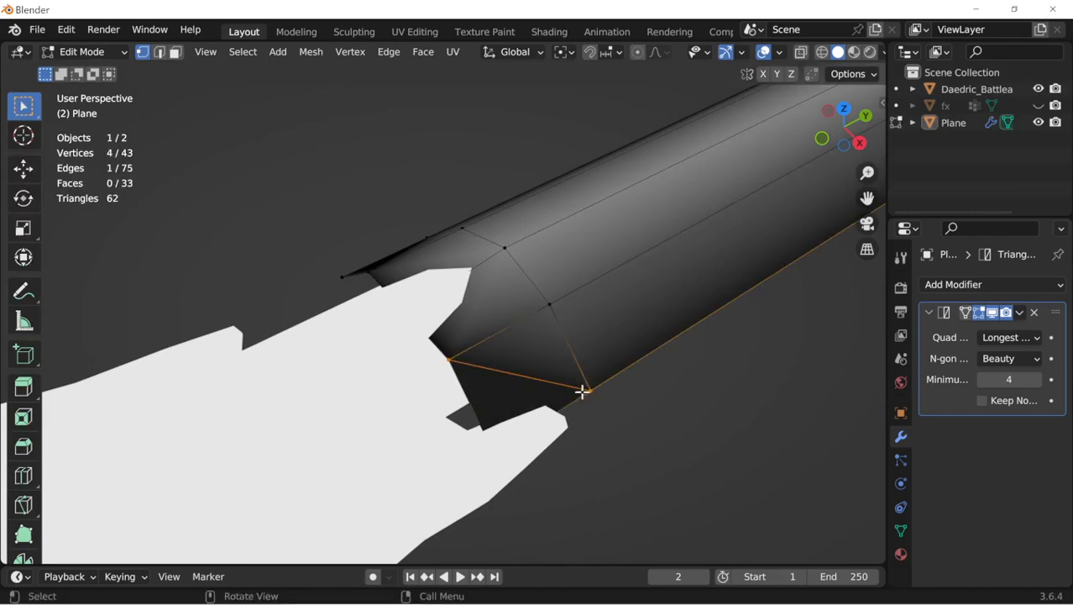
Step: Delete the outer corner vertex of the newly cut face at the handle's far end
key("shift+c")
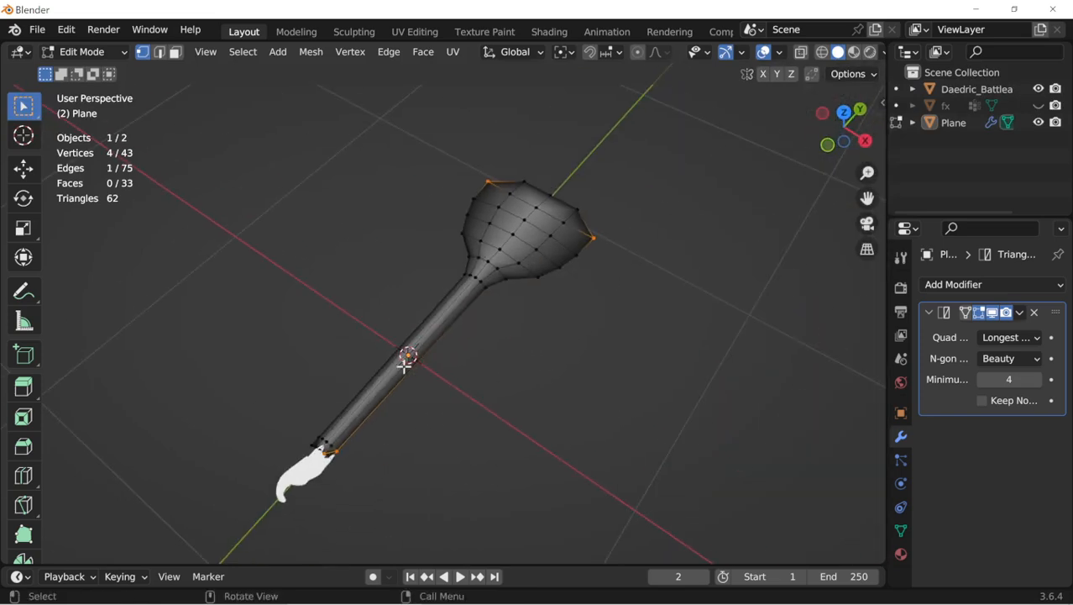
middle_click_drag(403, 396, 470, 340, "shift")
left_click_drag(362, 427, 485, 349)
key("grave")
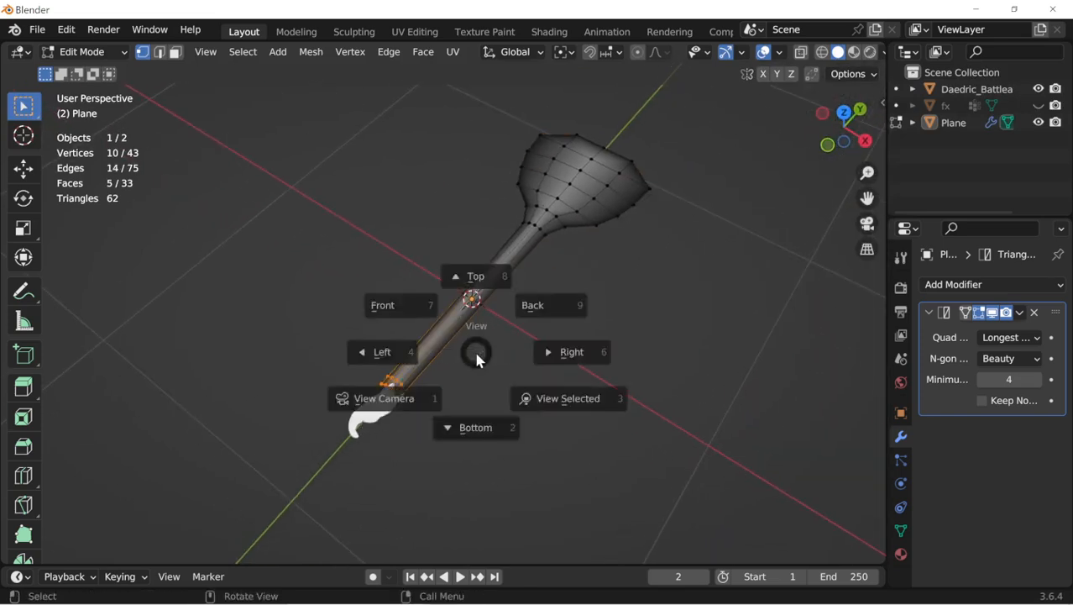
key("3")
middle_click_drag(530, 374, 554, 371)
left_click(556, 449)
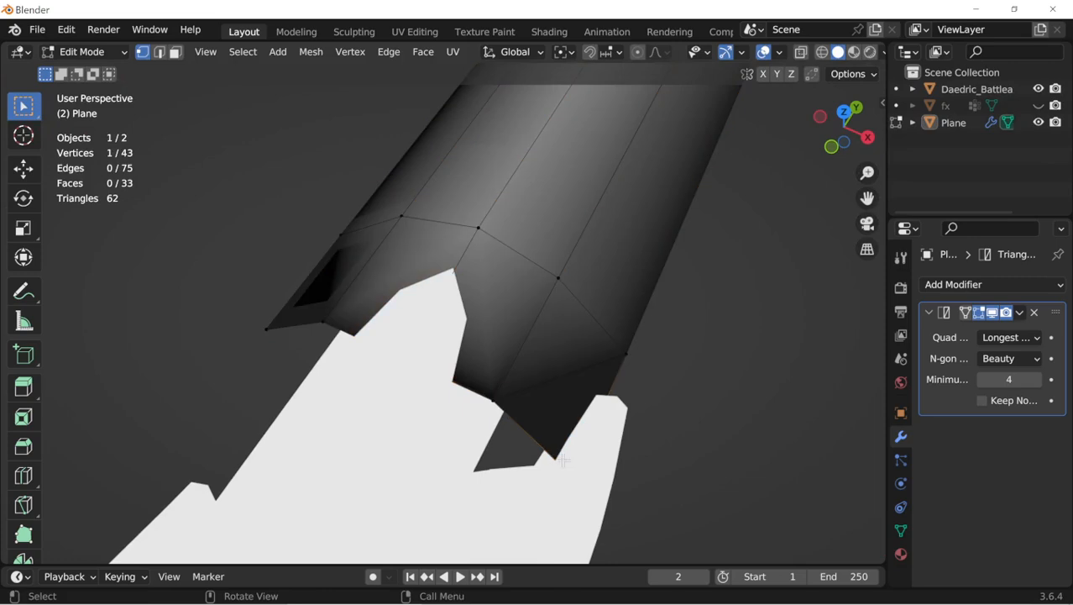
key("x")
left_click(534, 390)
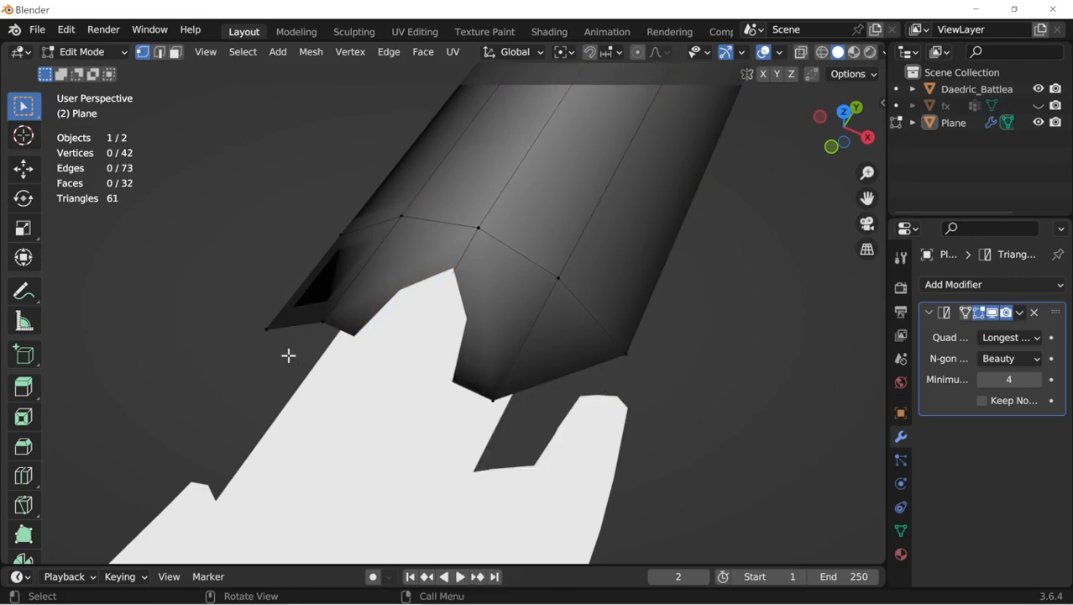
Step: Knife-cut the opposite corner face at the handle's far end diagonally and delete its outer corner vertex
left_click(262, 331)
middle_click_drag(318, 326, 357, 329)
key("k")
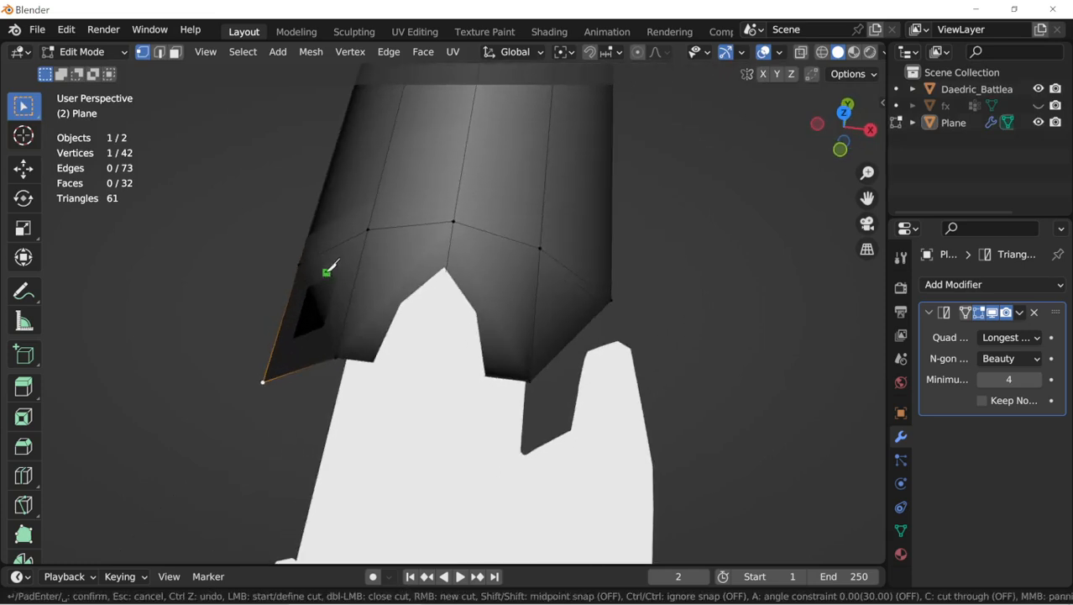
left_click(299, 264)
left_click(336, 357)
key("Return")
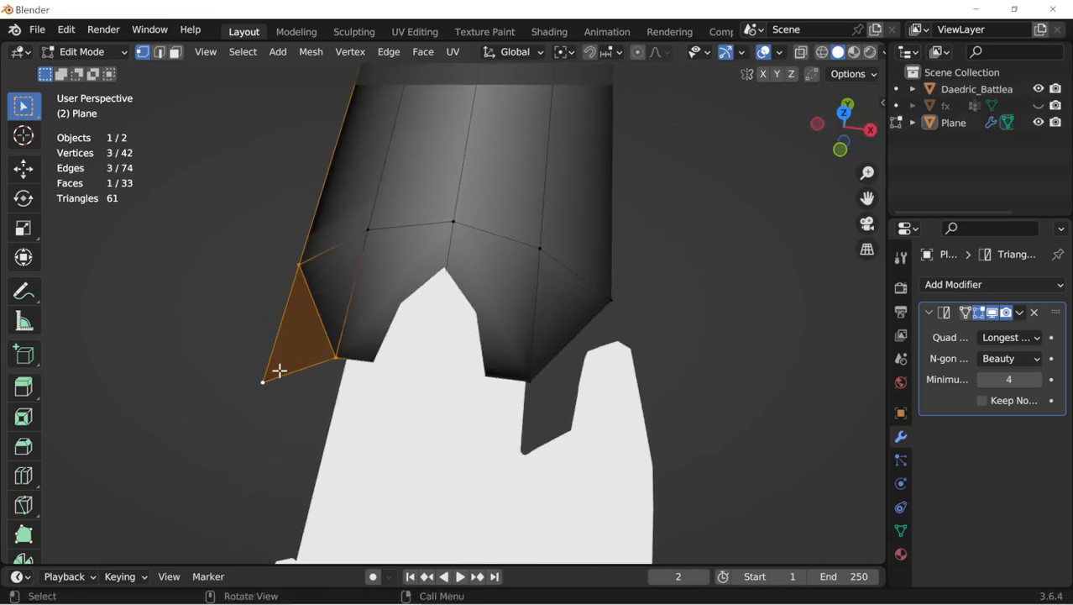
key("x")
left_click(275, 378)
middle_click_drag(412, 337, 482, 262)
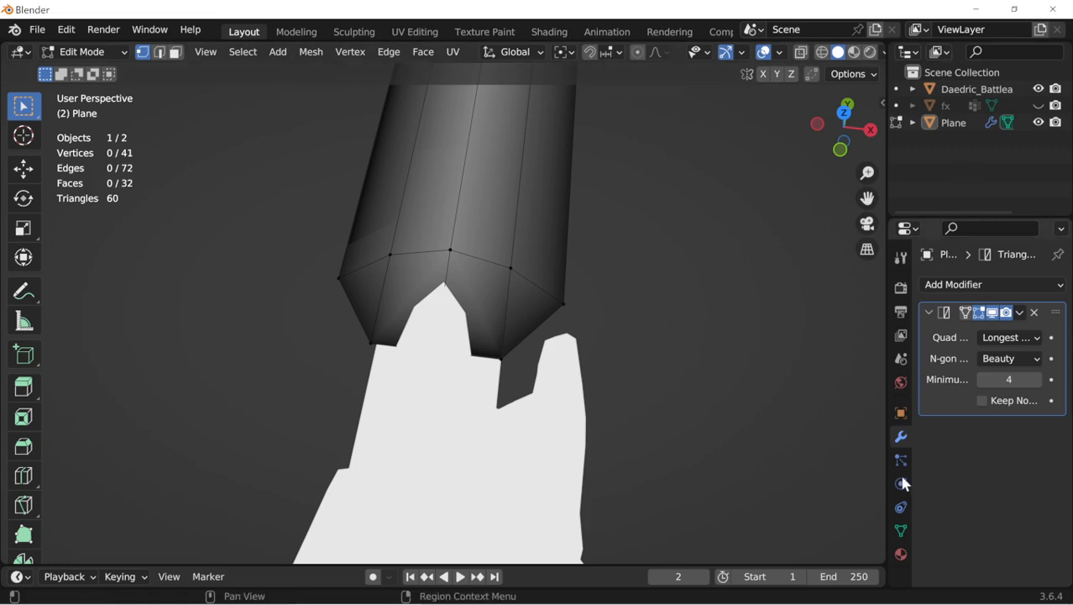
Step: Split the 3D viewport vertically, turn the new area into a widened Spreadsheet, and show the shell's face corner colour attributes
left_click_drag(883, 561, 623, 560)
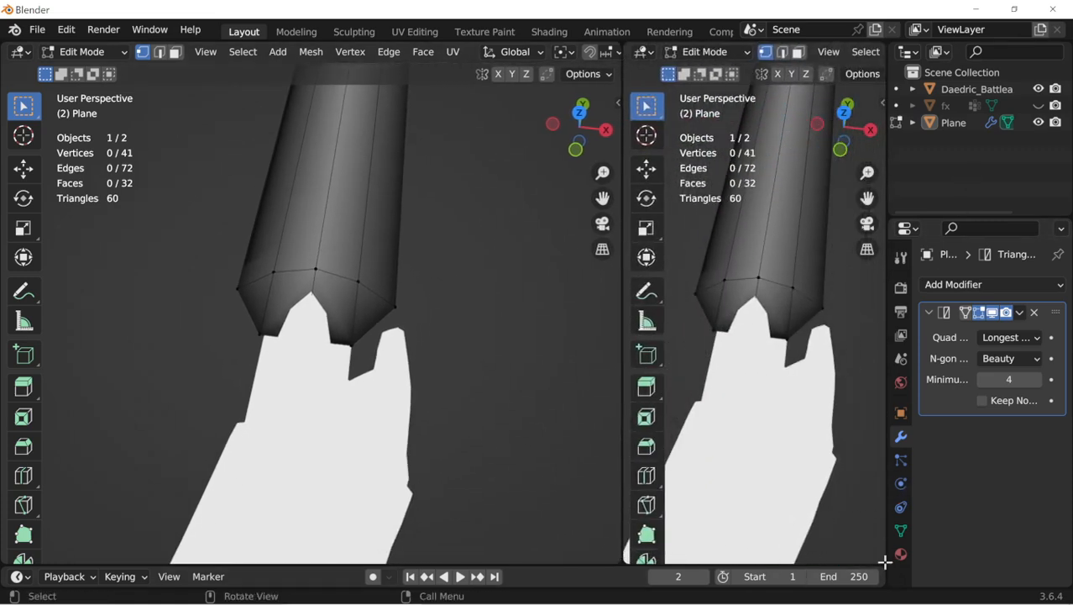
left_click_drag(622, 480, 566, 480)
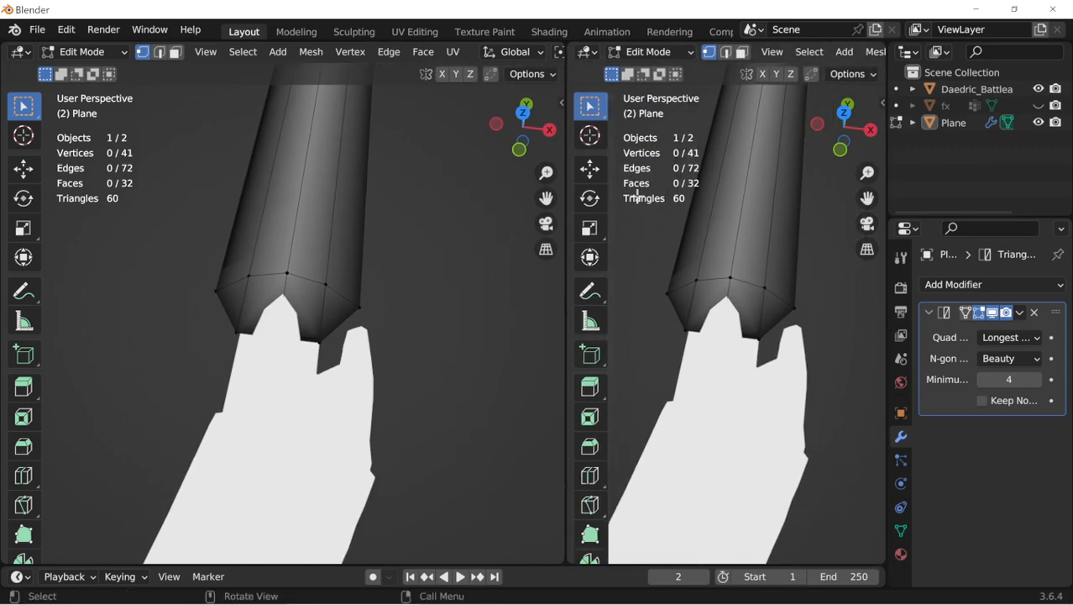
left_click(587, 52)
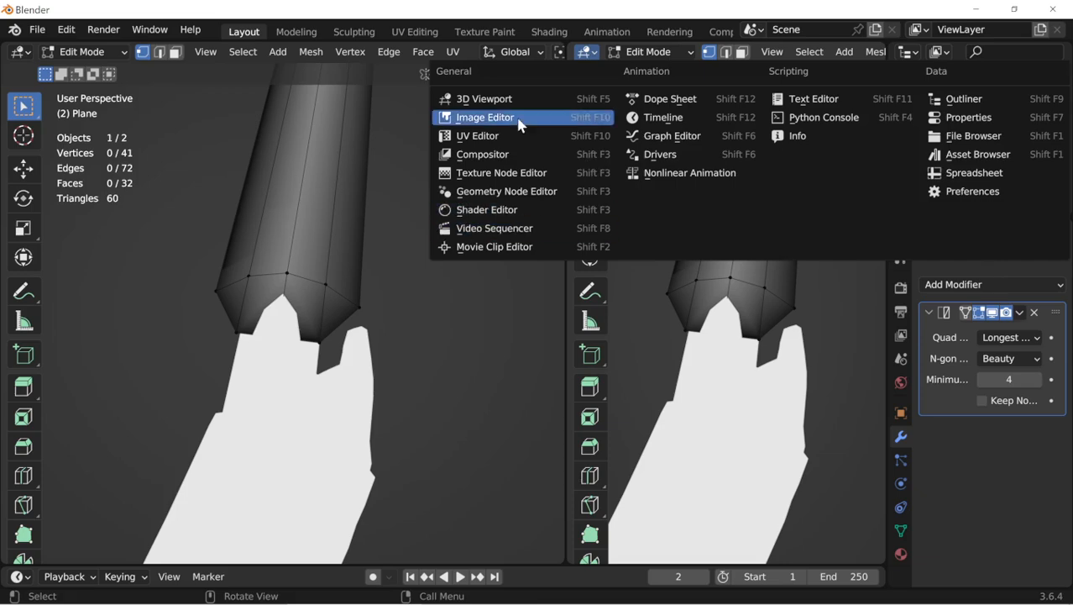
left_click(992, 177)
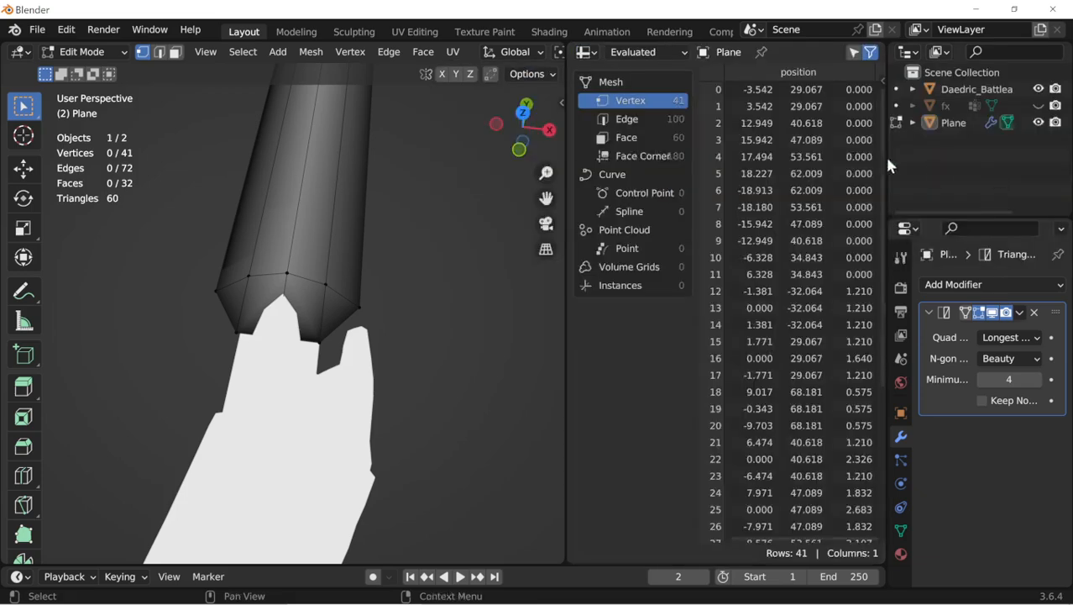
left_click(651, 156)
left_click_drag(562, 250, 424, 277)
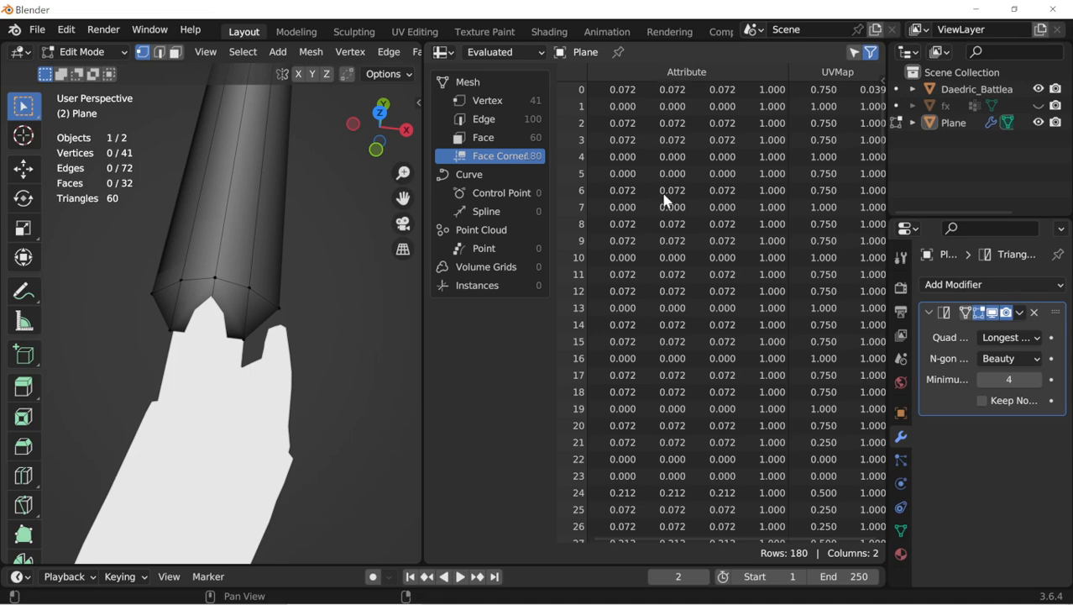
middle_click_drag(293, 185, 283, 424, "shift")
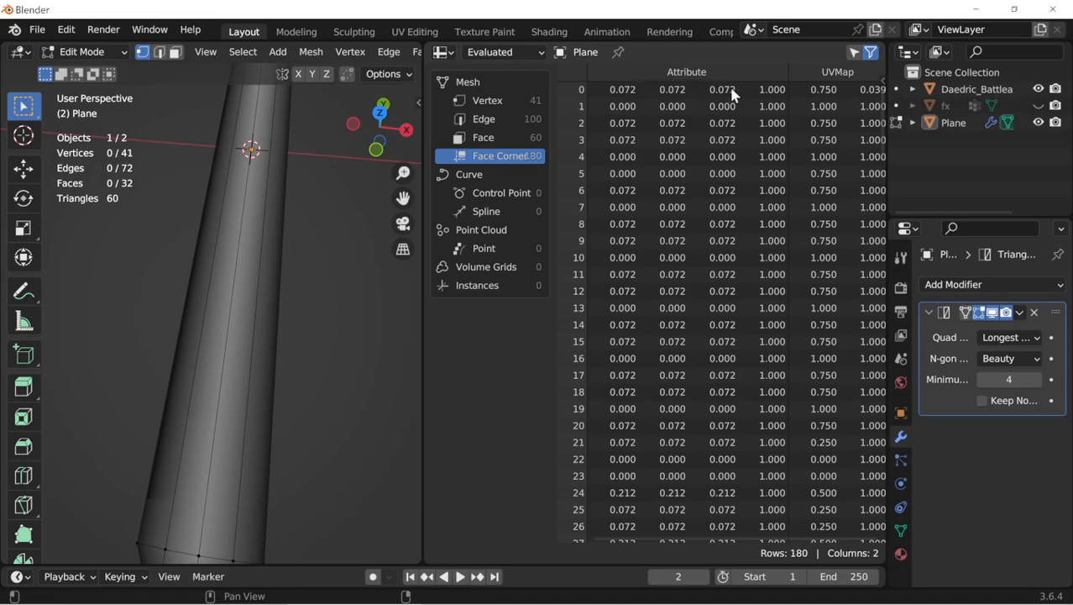
mouse_move(764, 97)
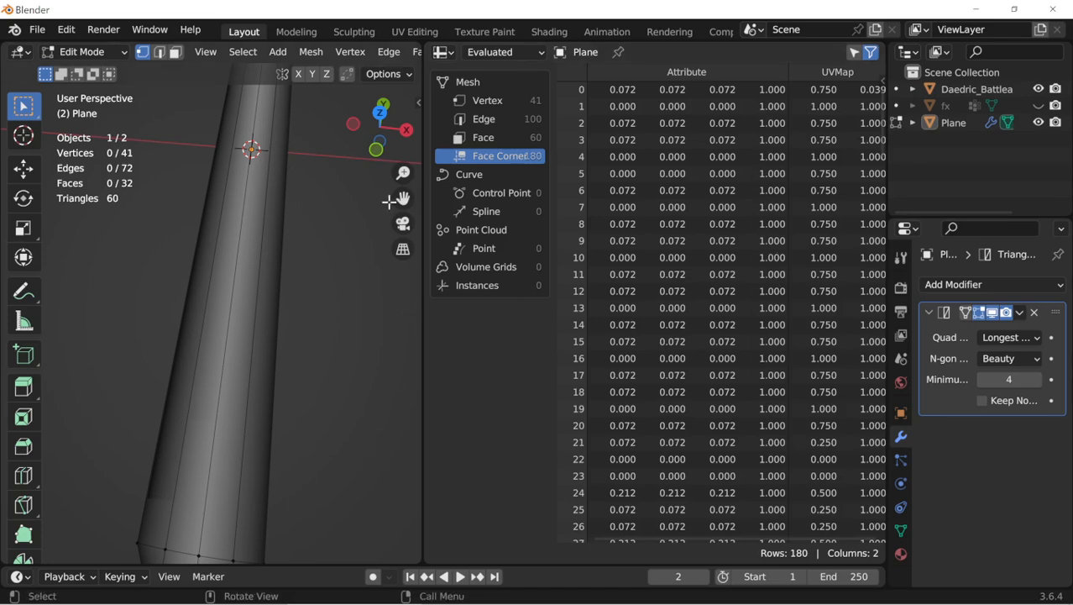
Step: Switch the shell to Vertex Paint mode and look through the brush's blend, radius and strength settings
scroll(290, 52, "down", 4)
scroll(290, 52, "up", 4)
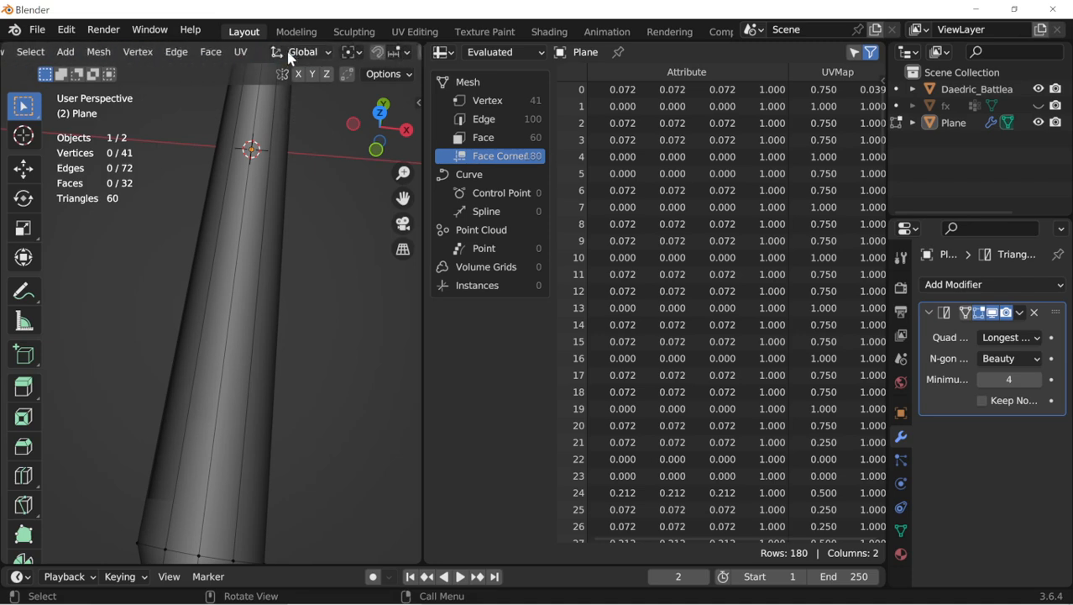
left_click(84, 52)
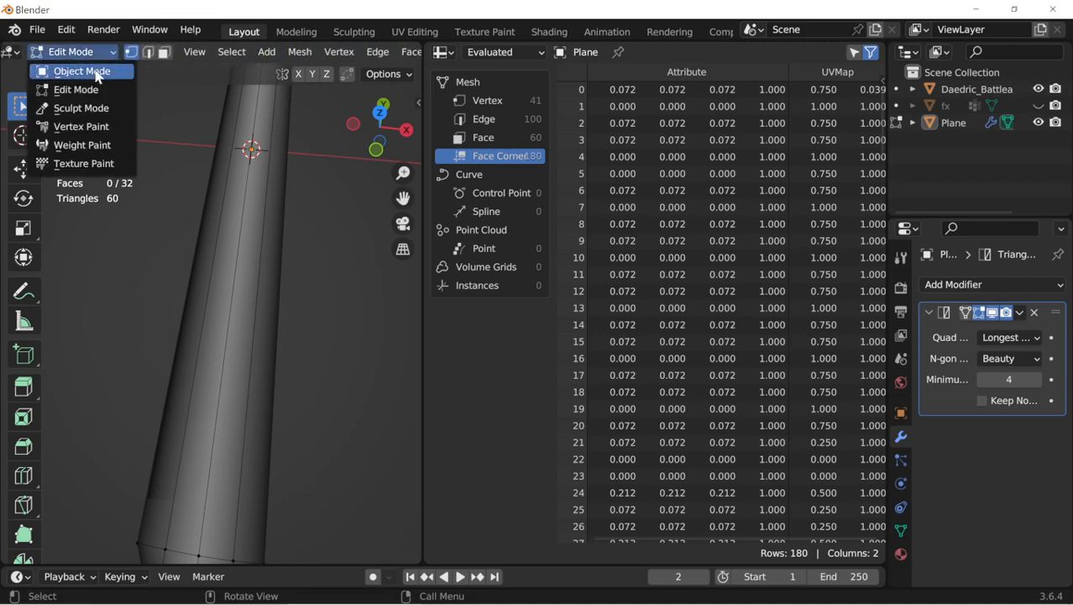
left_click(81, 126)
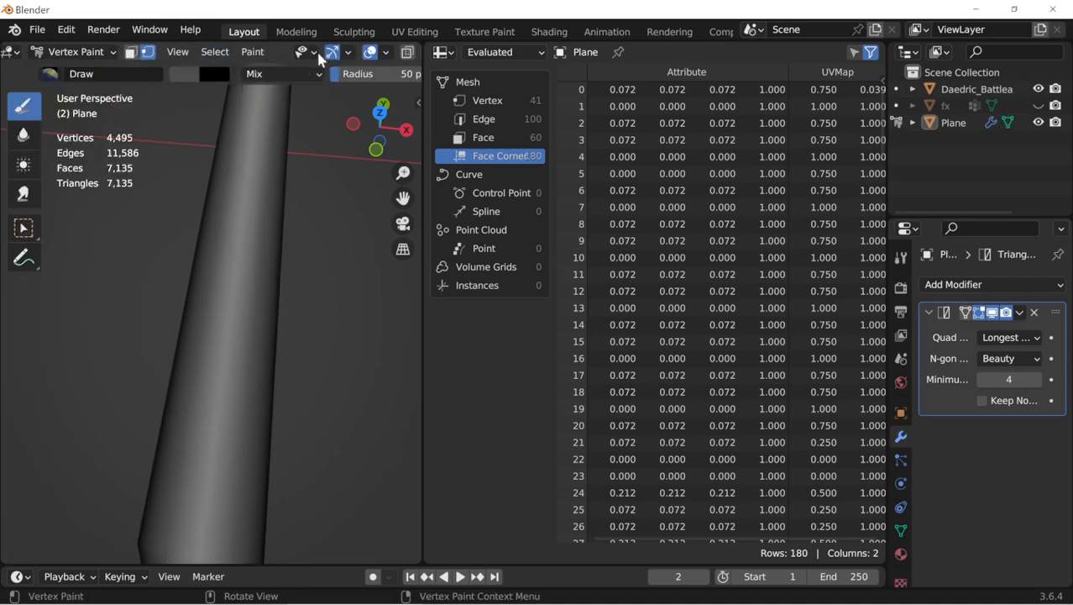
left_click(253, 54)
left_click(257, 59)
scroll(252, 73, "down", 6)
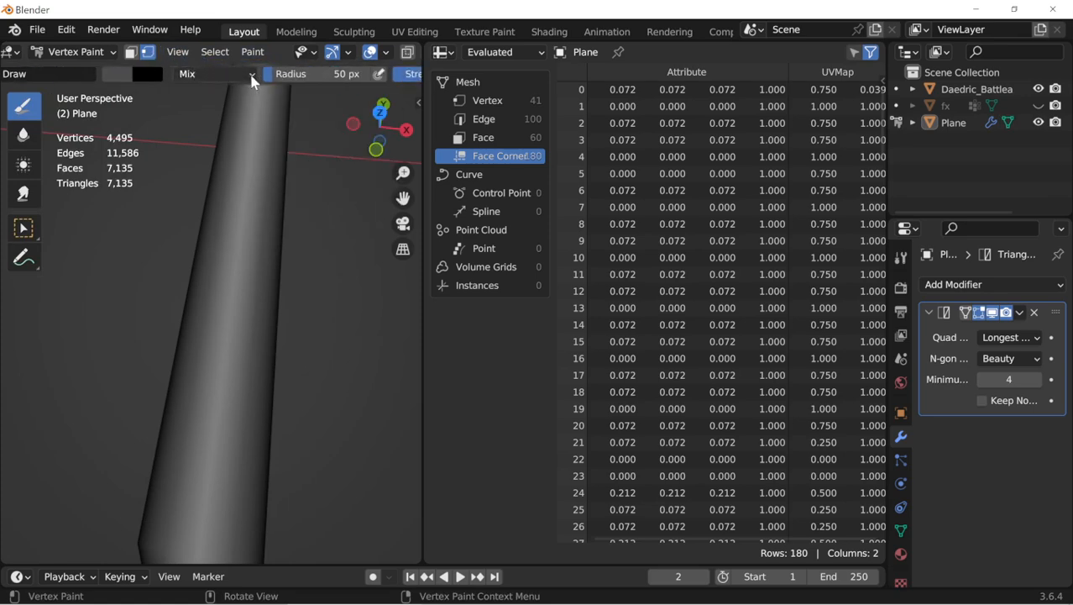
left_click(319, 77)
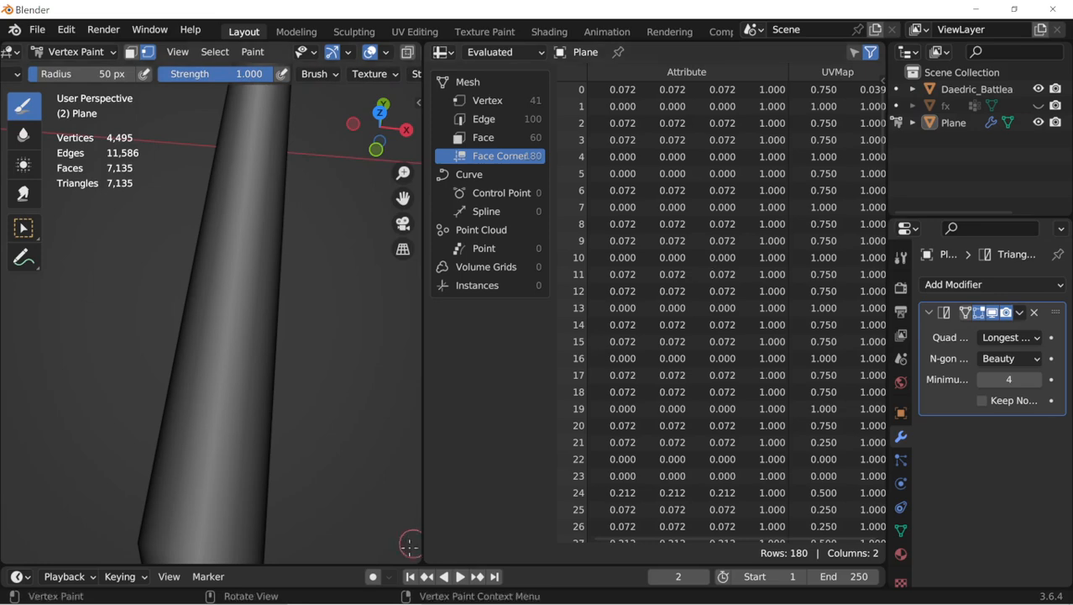
Step: Enlarge the 3D viewport and inspect the grey-to-black gradient around the shell's axe head and handle
left_click_drag(425, 495, 815, 435)
middle_click_drag(553, 269, 471, 408)
scroll(536, 220, "down", 4)
scroll(483, 370, "down", 2)
middle_click_drag(496, 290, 502, 243)
middle_click_drag(502, 244, 501, 335, "shift")
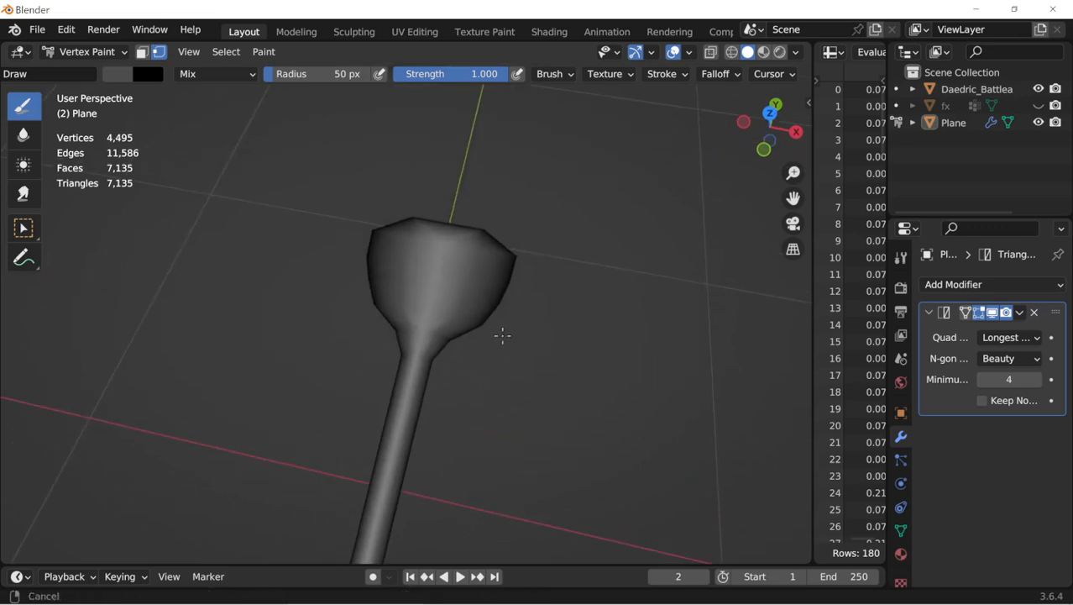
scroll(494, 350, "up", 3)
middle_click_drag(505, 374, 450, 362)
middle_click_drag(450, 363, 372, 256, "shift")
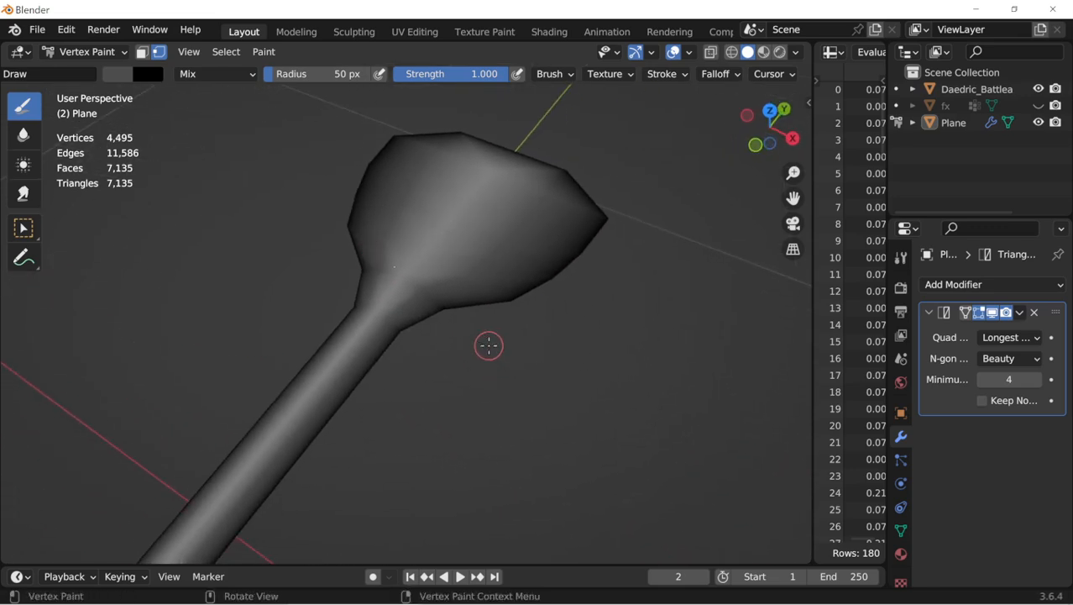
Step: Return to Object Mode and select the shell plane
key("Tab")
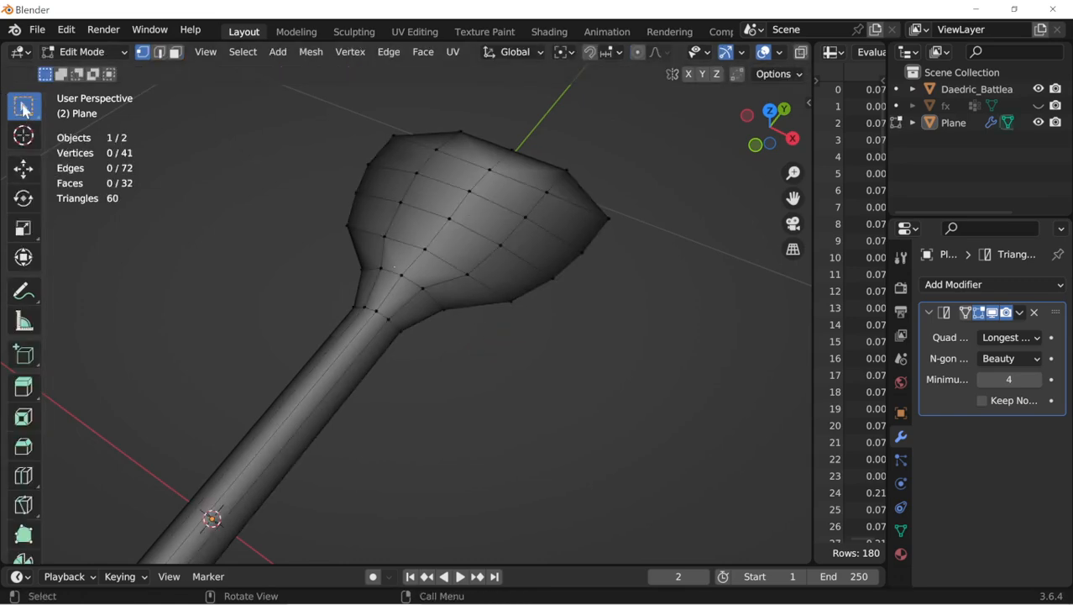
left_click(80, 52)
left_click(101, 70)
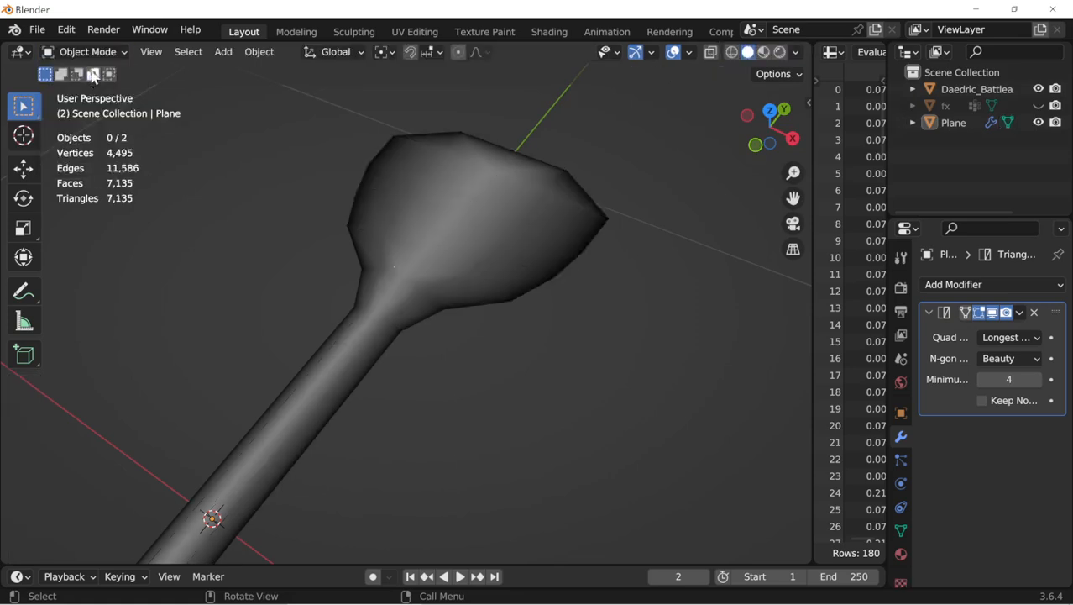
left_click(505, 221)
middle_click_drag(499, 319, 546, 296, "shift")
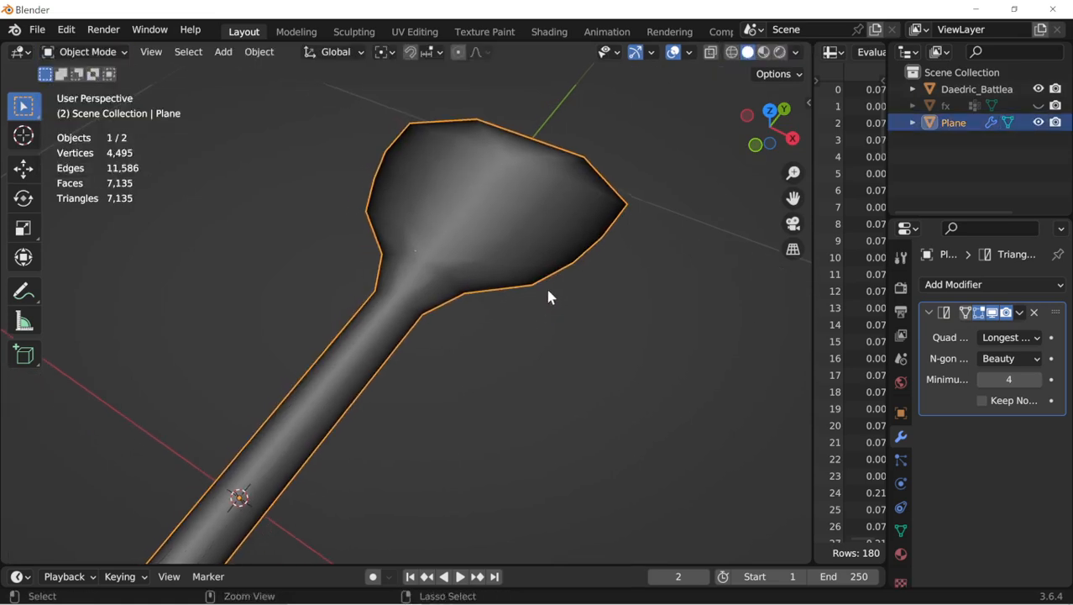
Step: Copy the shell's vertex colors with Red as source channel and Alpha as destination channel, keeping the spreadsheet values in view
key("ctrl+alt+c")
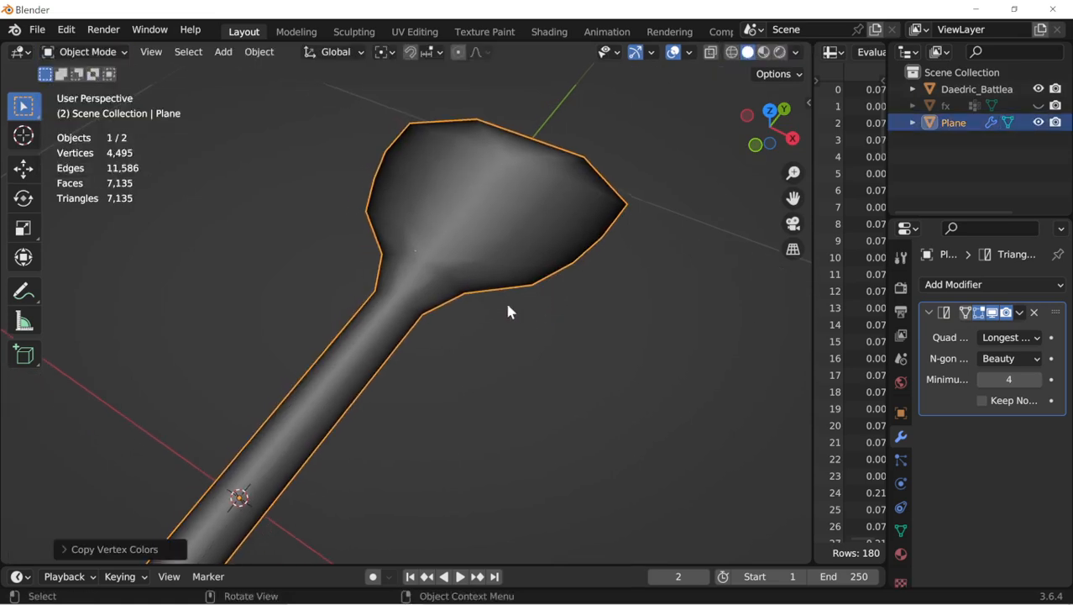
left_click(105, 550)
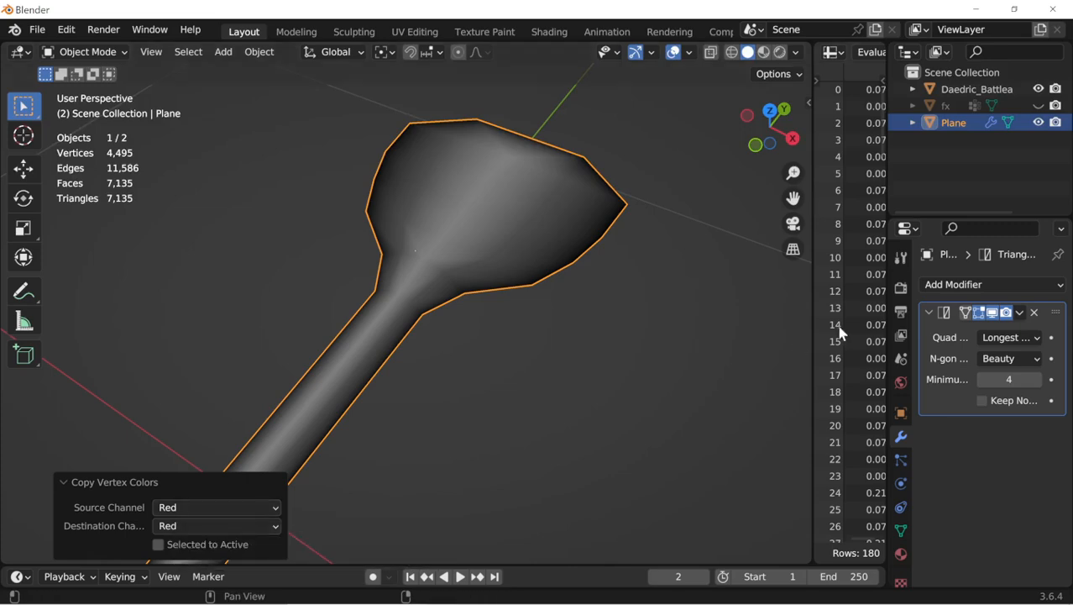
left_click_drag(811, 324, 484, 339)
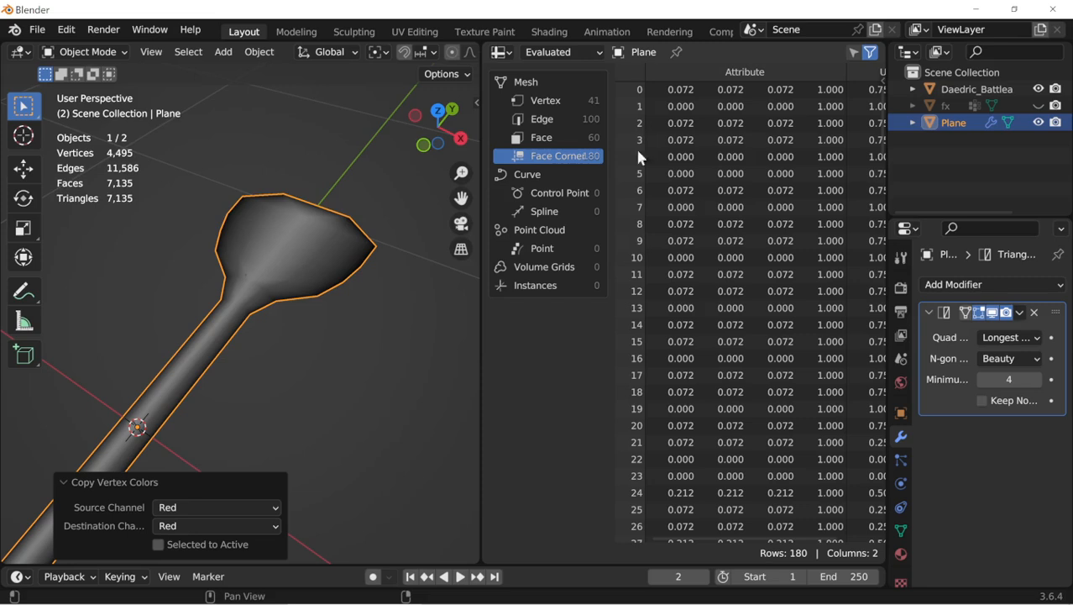
left_click(180, 525)
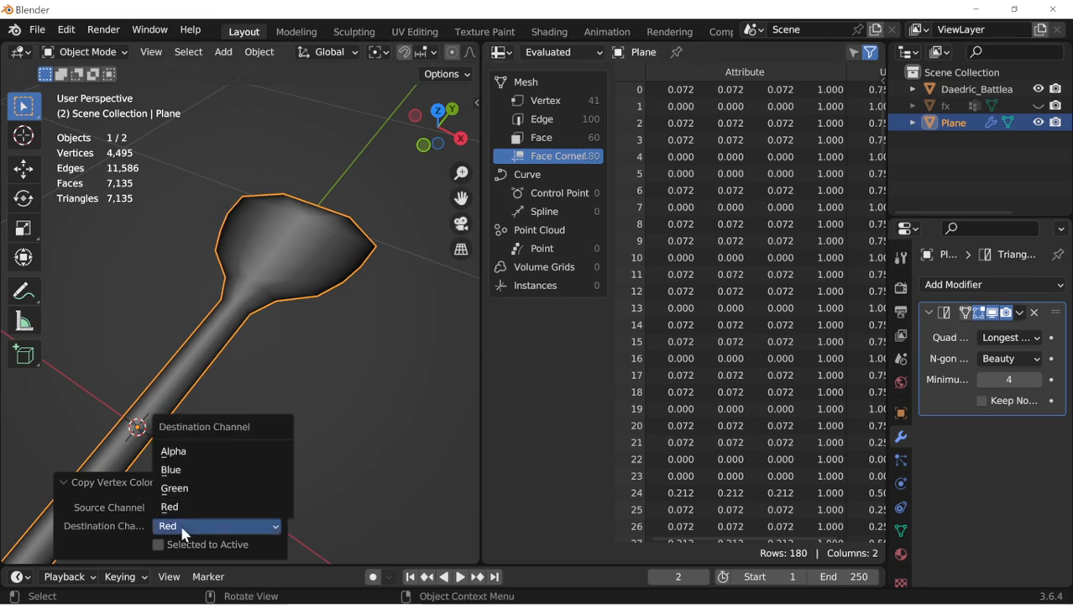
left_click(206, 450)
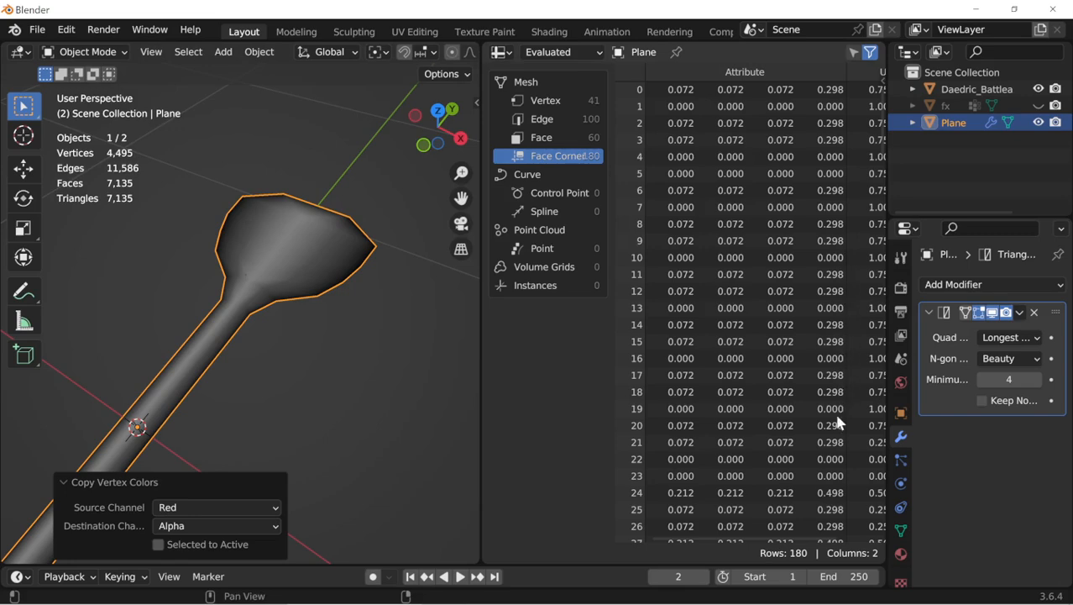
Step: Compare the red and alpha columns of the face corner attribute in the spreadsheet, then close that area
scroll(837, 422, "down", 3)
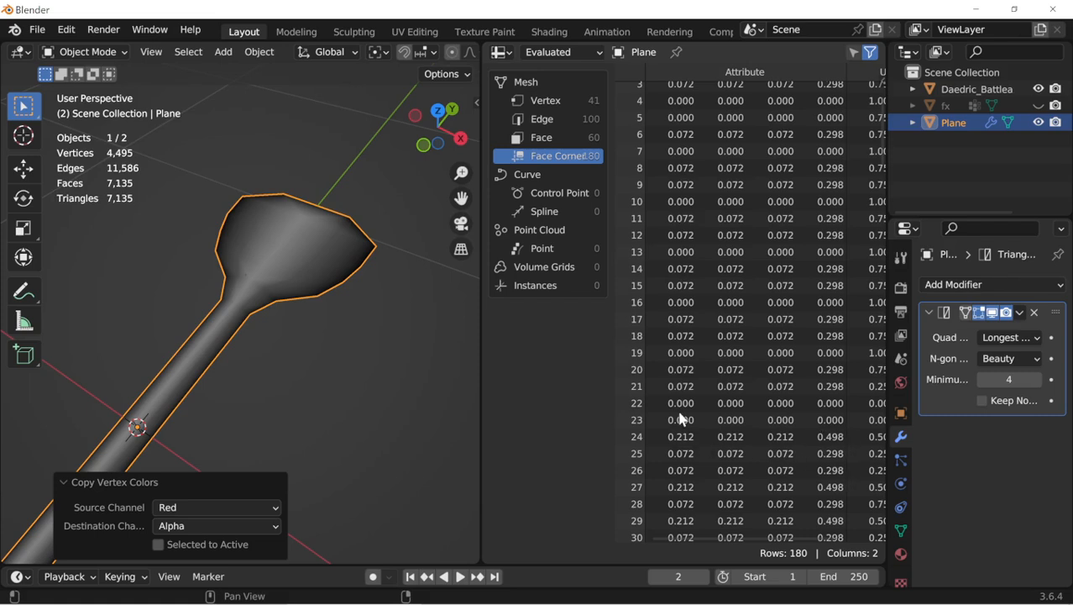
scroll(692, 394, "up", 3)
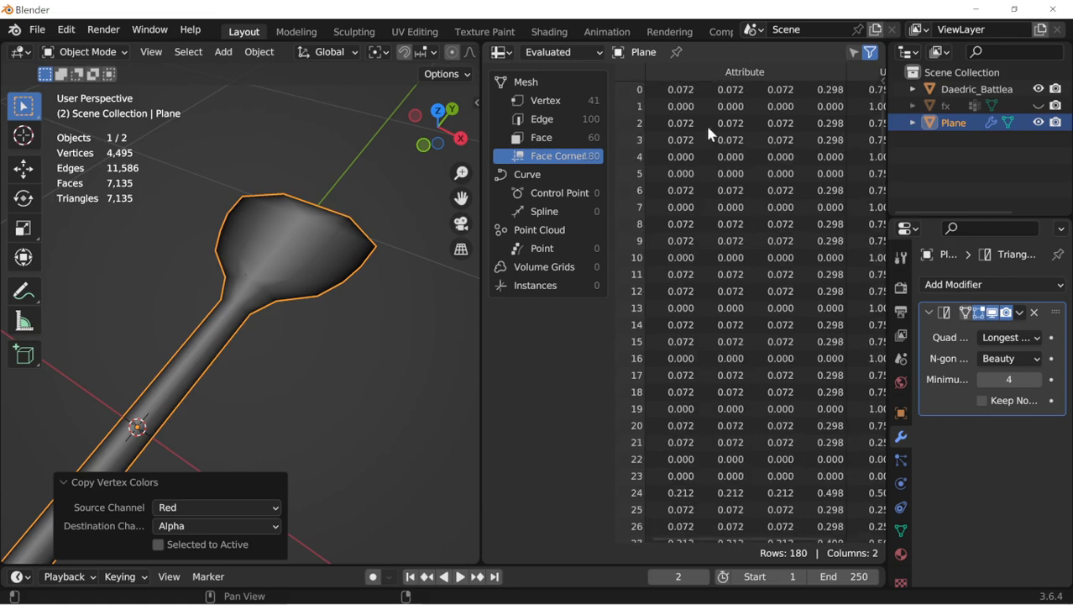
mouse_move(690, 99)
mouse_move(732, 94)
left_click_drag(475, 560, 588, 558)
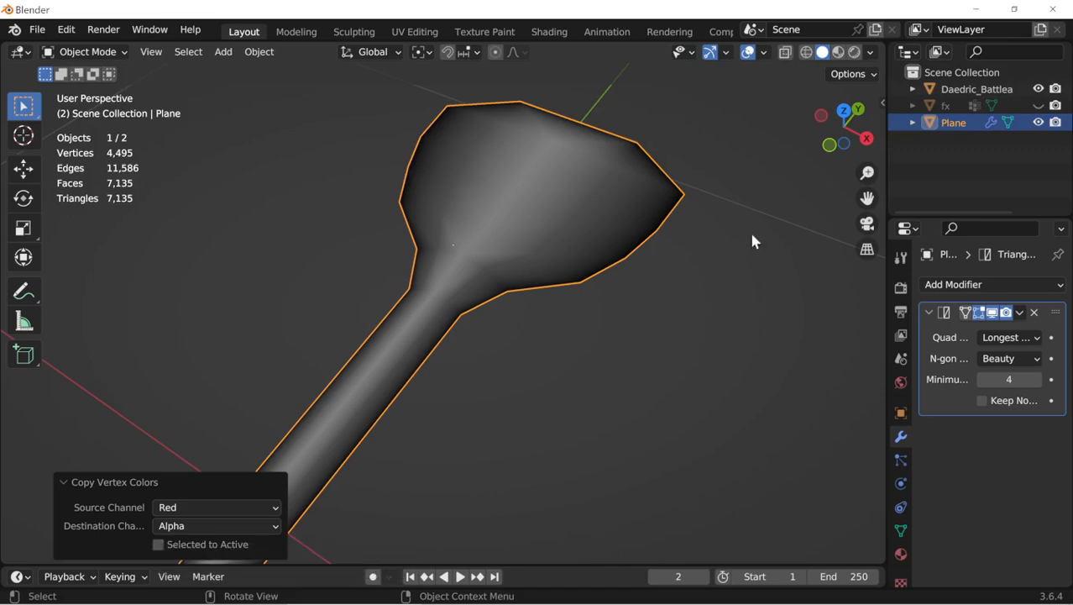
Step: Duplicate the shell and place the copy beside the original along the global X axis
key("shift+d")
key("x")
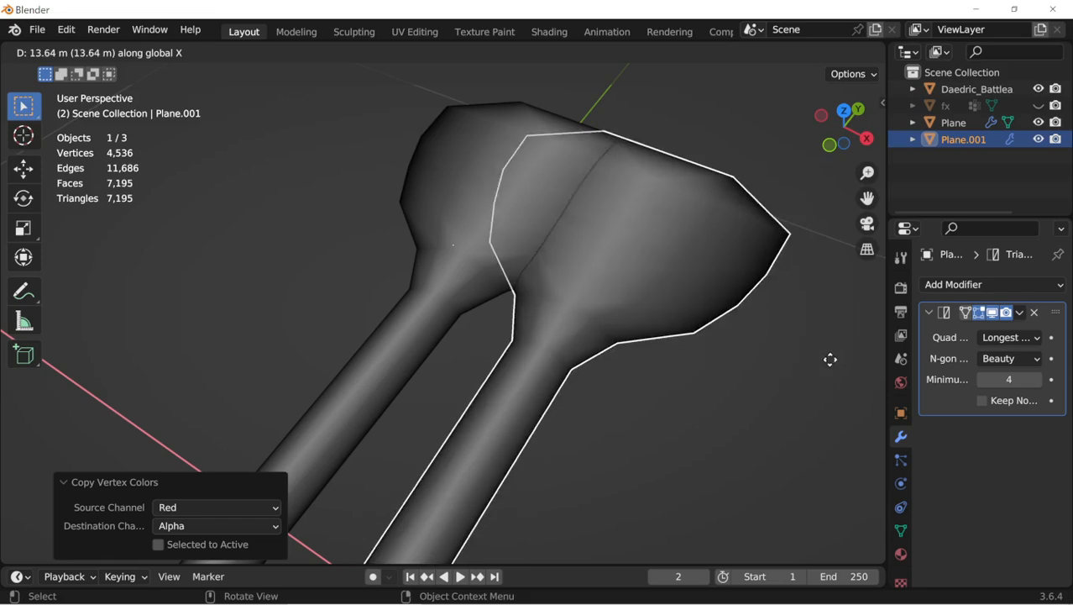
left_click(293, 432)
Step: Copy vertex colors from the duplicate's Red channel to the original shell's Alpha channel with Selected to Active enabled
middle_click_drag(584, 326, 492, 314, "shift")
left_click(421, 196)
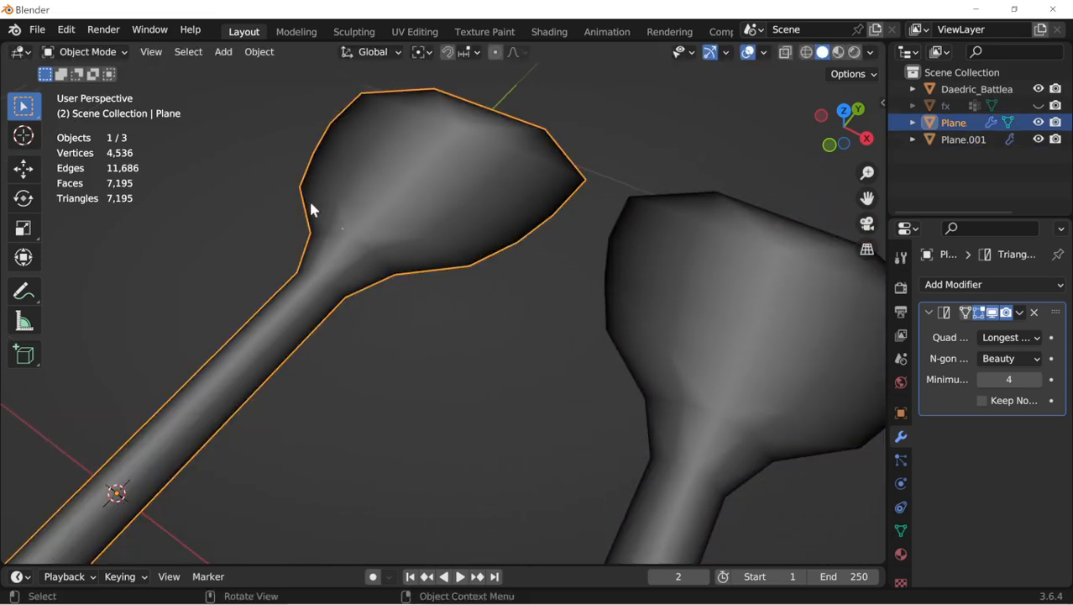
left_click(712, 332)
middle_click_drag(711, 369, 632, 403, "shift")
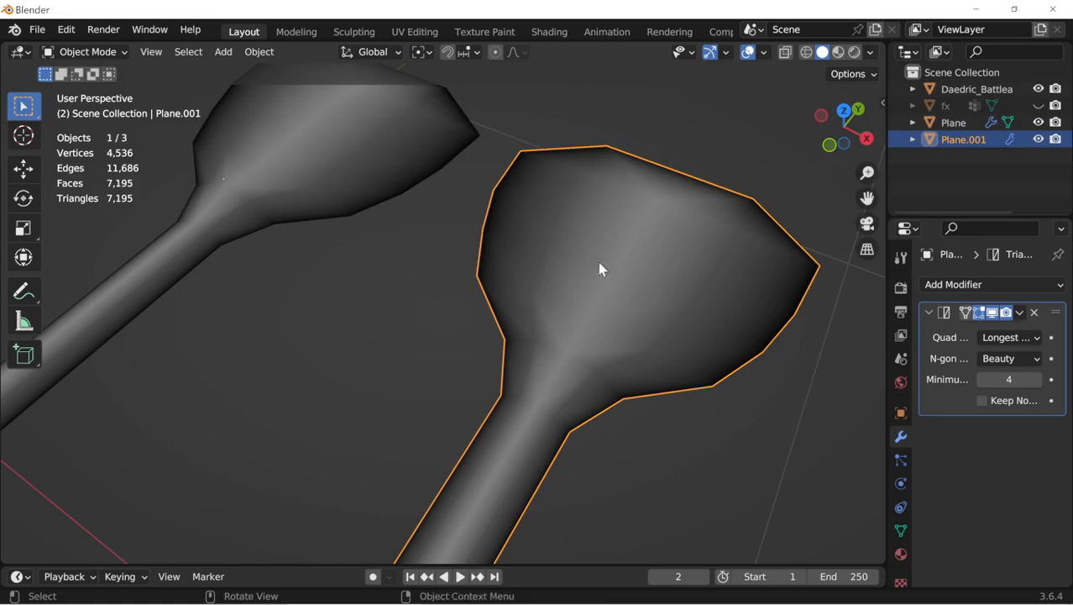
left_click(367, 148, "shift")
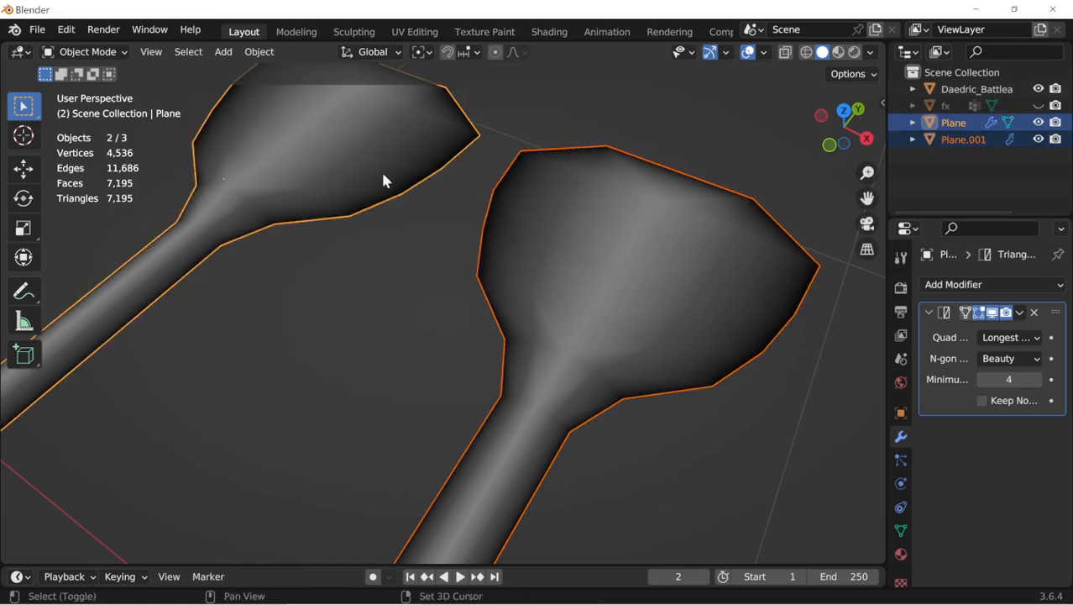
middle_click_drag(499, 223, 561, 257, "shift")
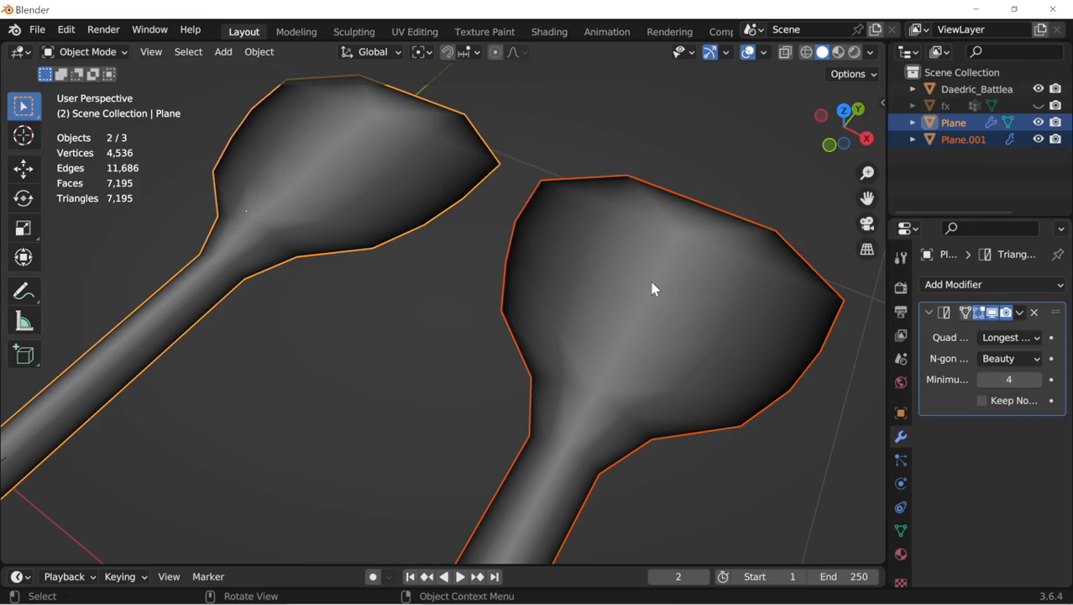
key("shift+r")
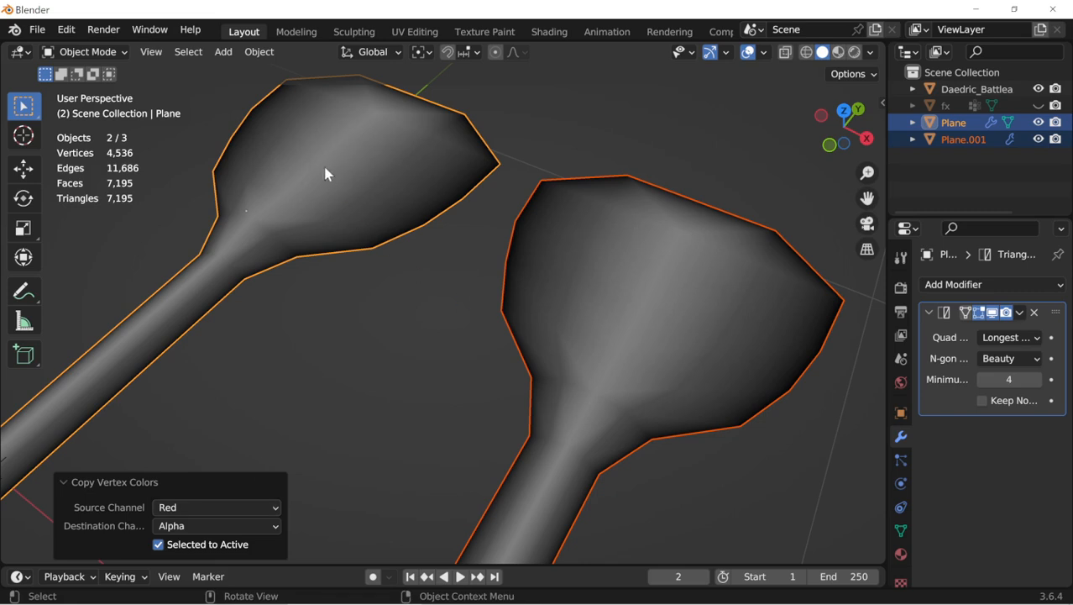
Step: Undo the copying between the two shells and the duplication, leaving only the original shell
left_click(713, 290)
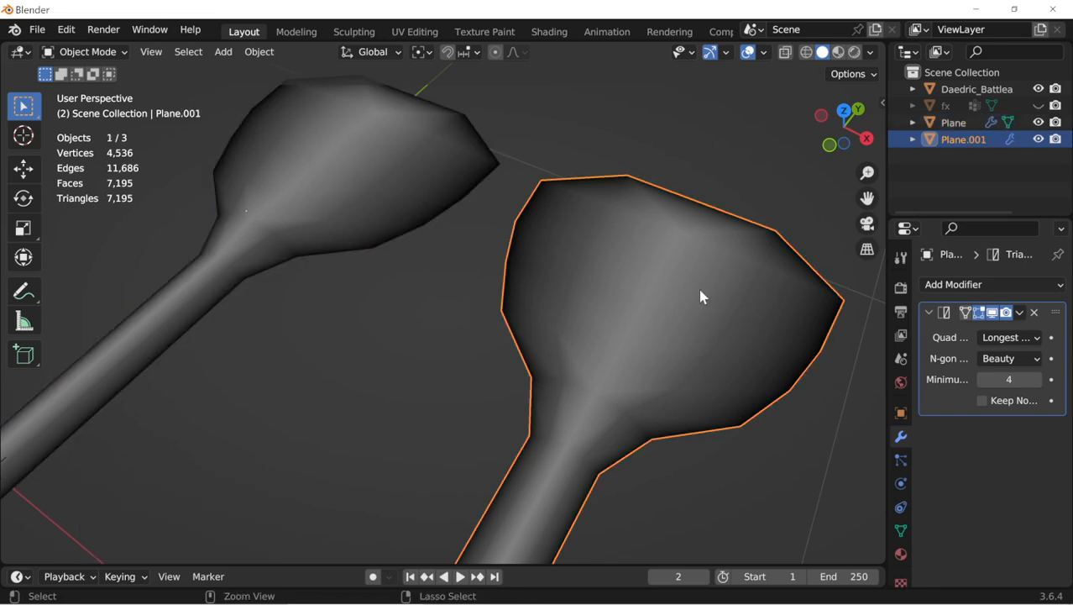
key("ctrl+z")
key("ctrl+z")
key("ctrl+z")
key("ctrl+z")
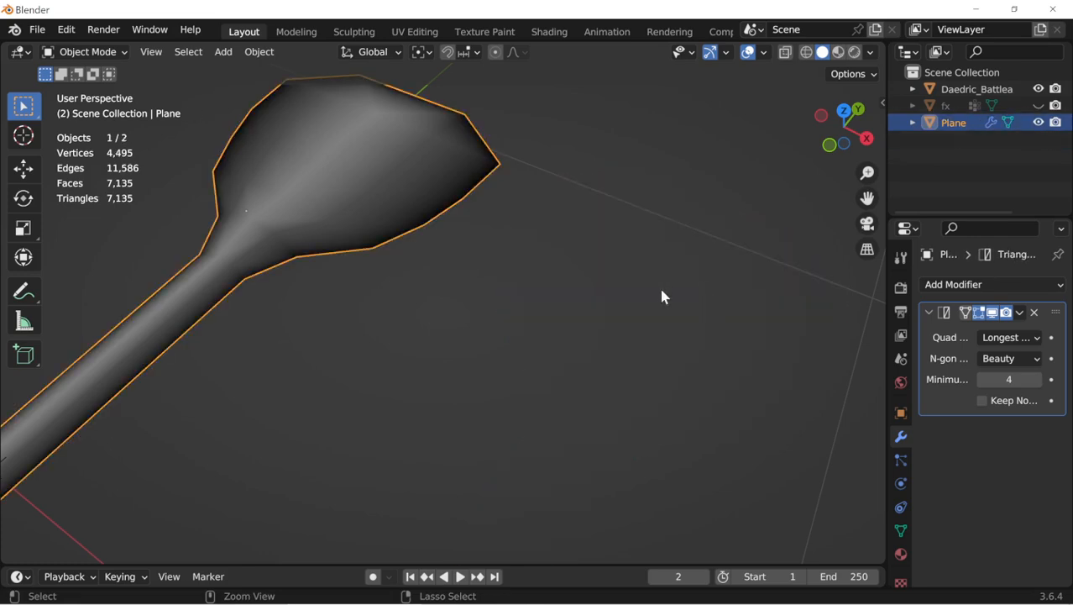
Step: Examine the shell's face corner attribute values in a spreadsheet opened beside the viewport, then close that area
key("KP_Decimal")
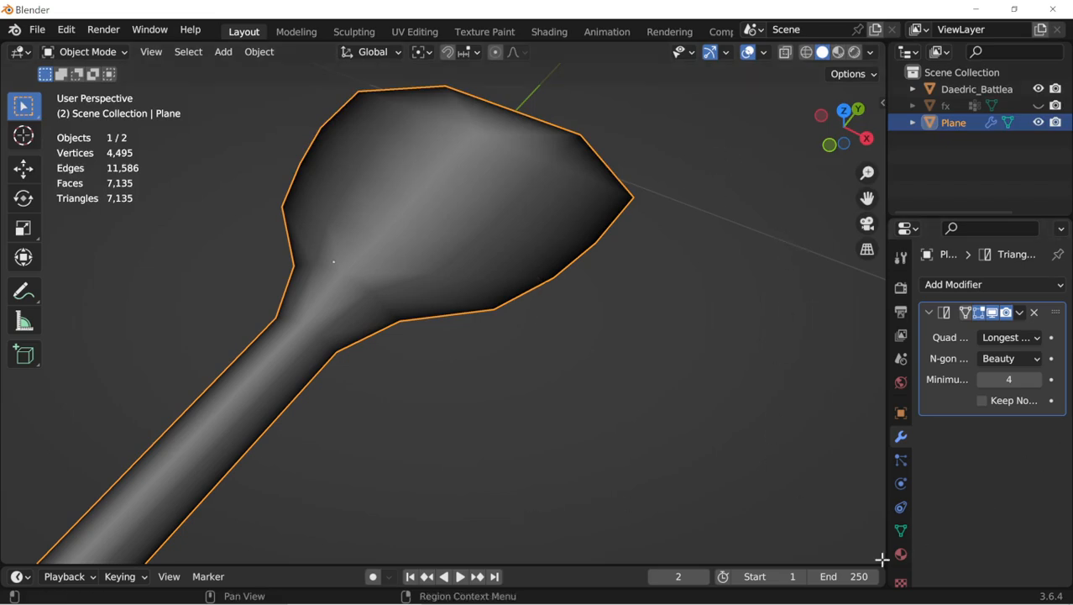
left_click_drag(884, 558, 568, 553)
left_click(589, 52)
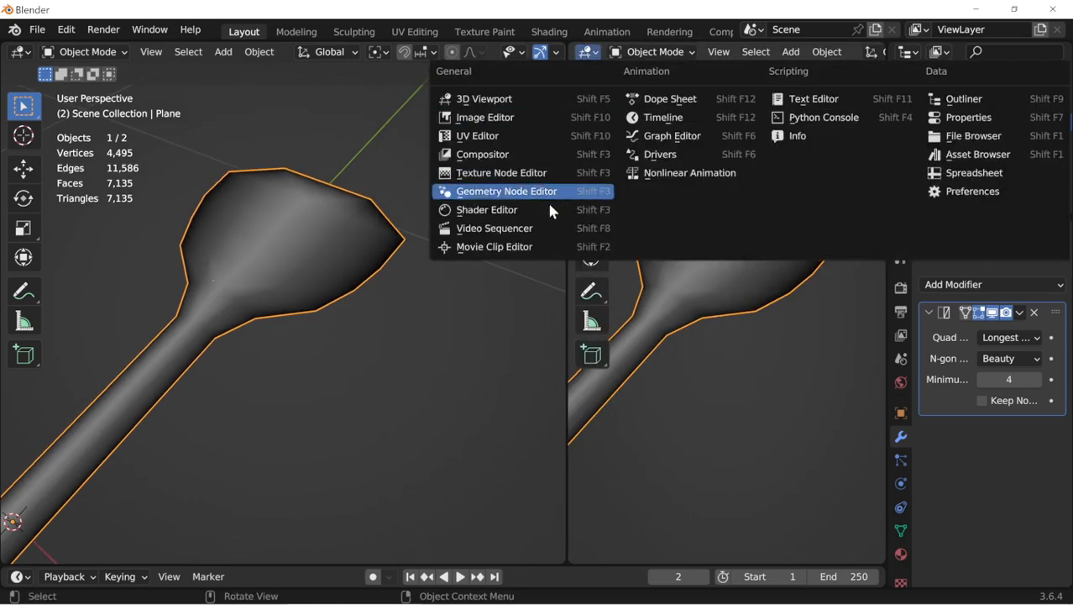
left_click(974, 172)
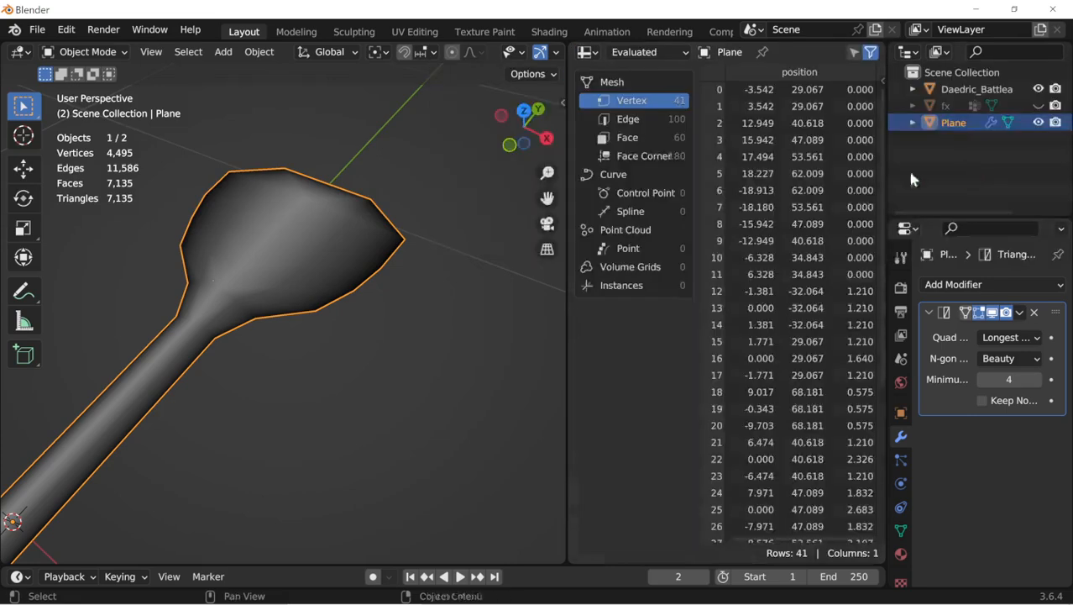
scroll(774, 162, "down", 2)
left_click(631, 158)
scroll(794, 180, "down", 2)
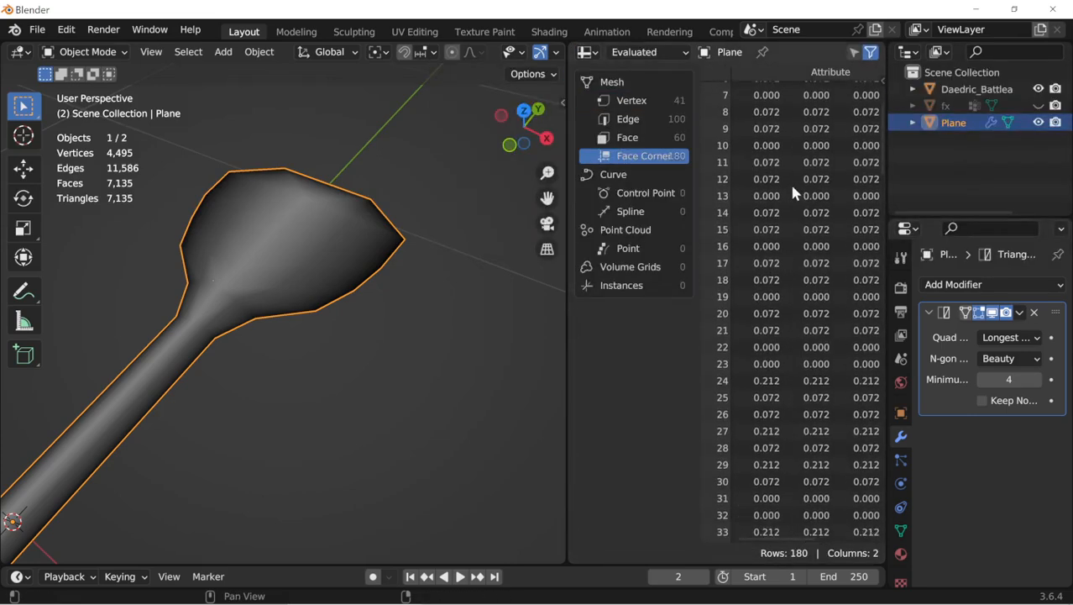
left_click_drag(566, 337, 482, 338)
key("ctrl+shift+z")
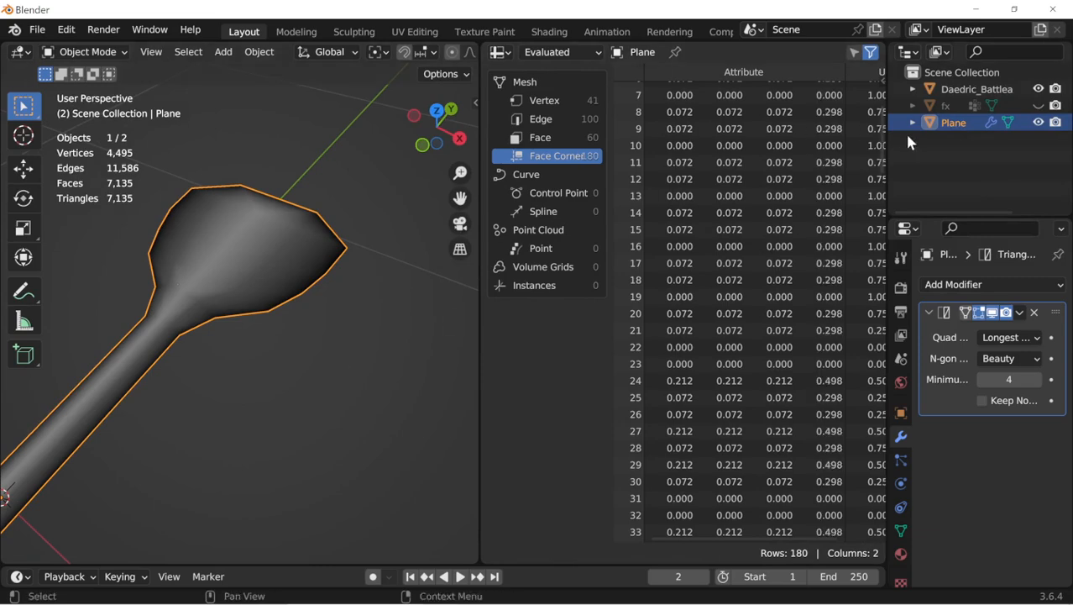
left_click_drag(476, 562, 567, 384)
Step: Duplicate all faces of the shell in place in Edit Mode
middle_click_drag(642, 367, 715, 434, "shift")
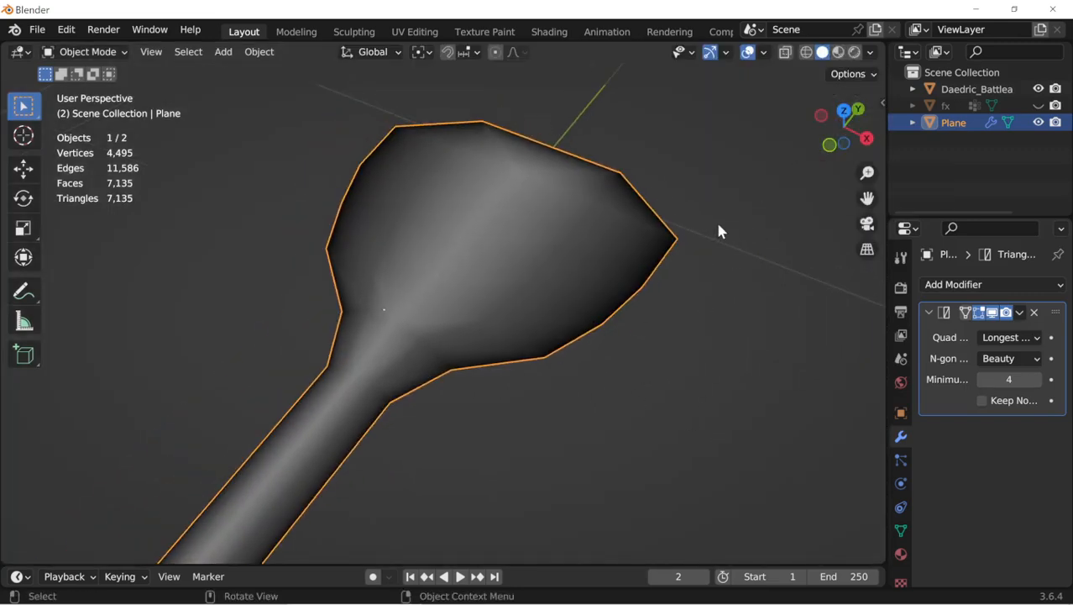
middle_click_drag(705, 261, 585, 489)
key("grave")
key("3")
middle_click_drag(585, 433, 562, 435)
scroll(632, 425, "up", 4)
mouse_move(634, 431)
middle_mouse_down()
mouse_move(594, 441)
mouse_move(587, 429)
mouse_move(580, 444)
mouse_move(663, 430)
mouse_move(583, 441)
mouse_move(589, 391)
mouse_move(632, 435)
mouse_move(643, 430)
middle_mouse_up()
key("Tab")
key("3")
key("a")
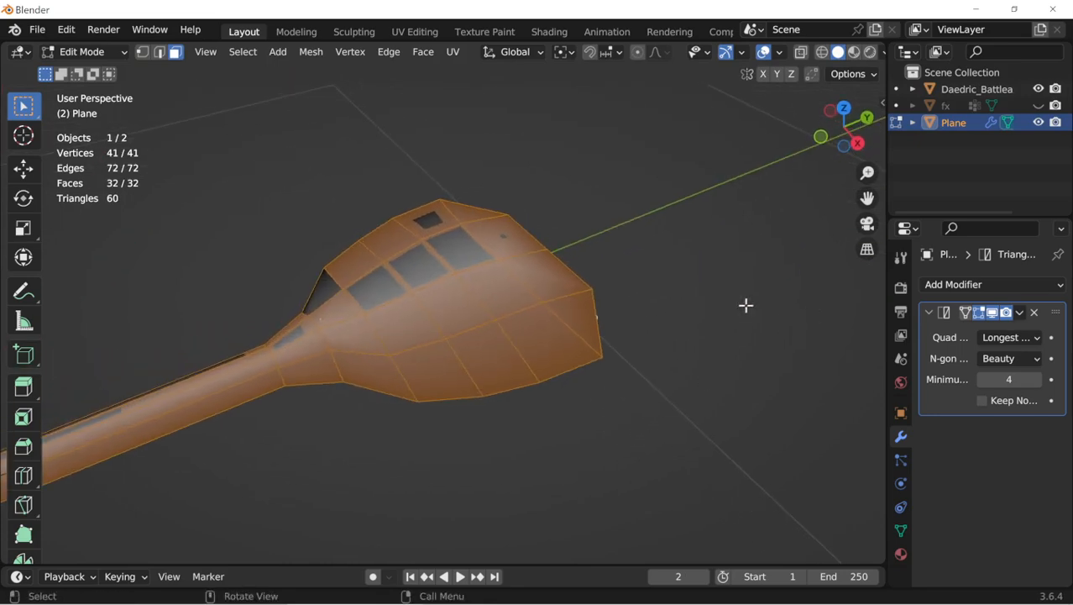
middle_click_drag(745, 305, 639, 323)
scroll(231, 296, "up", 5)
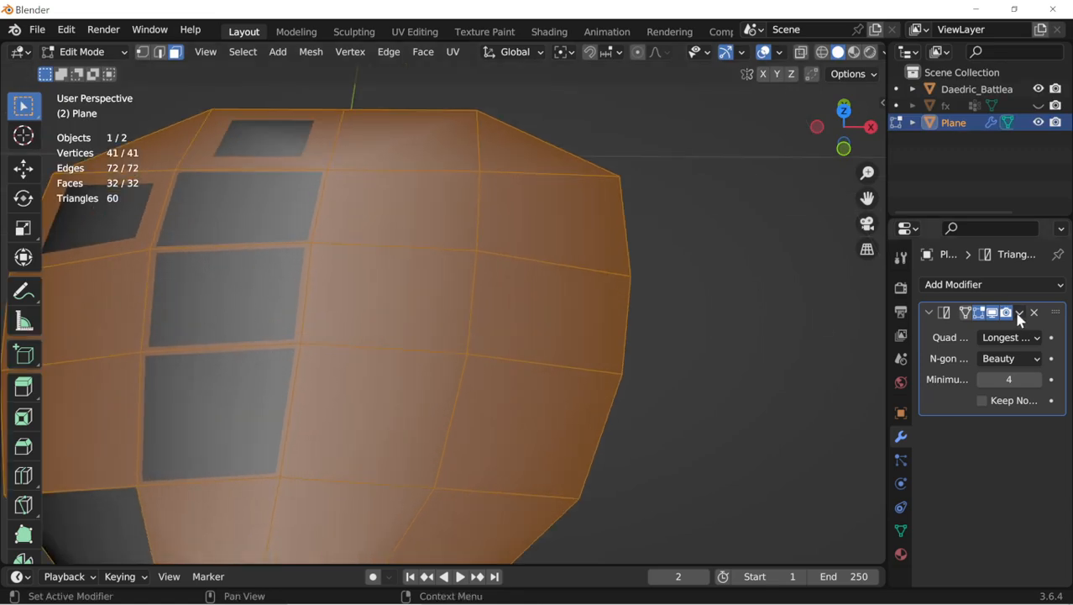
middle_click_drag(575, 350, 486, 357)
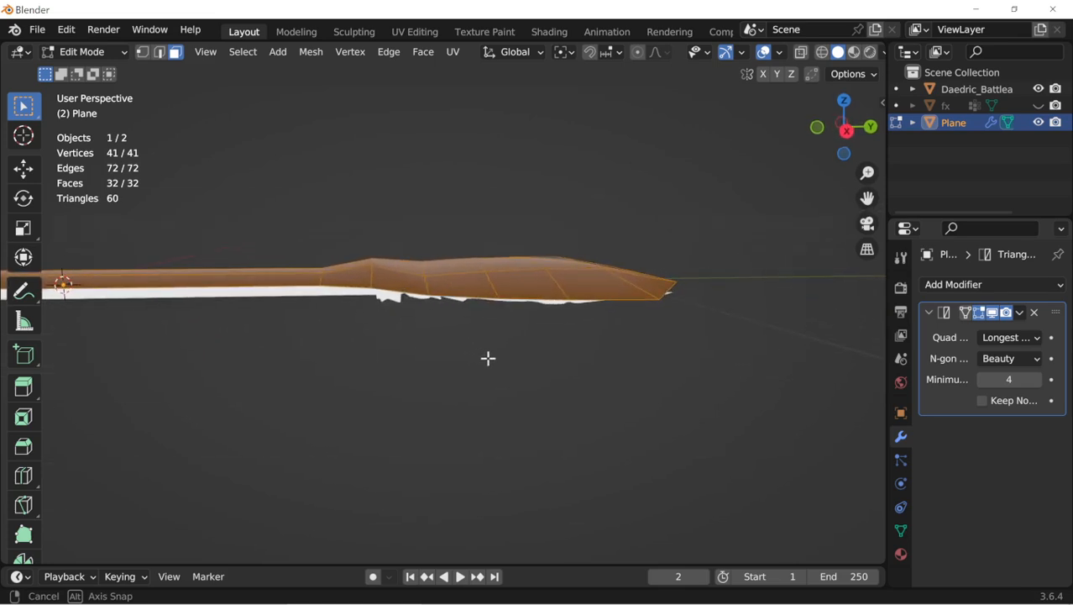
key("shift+d")
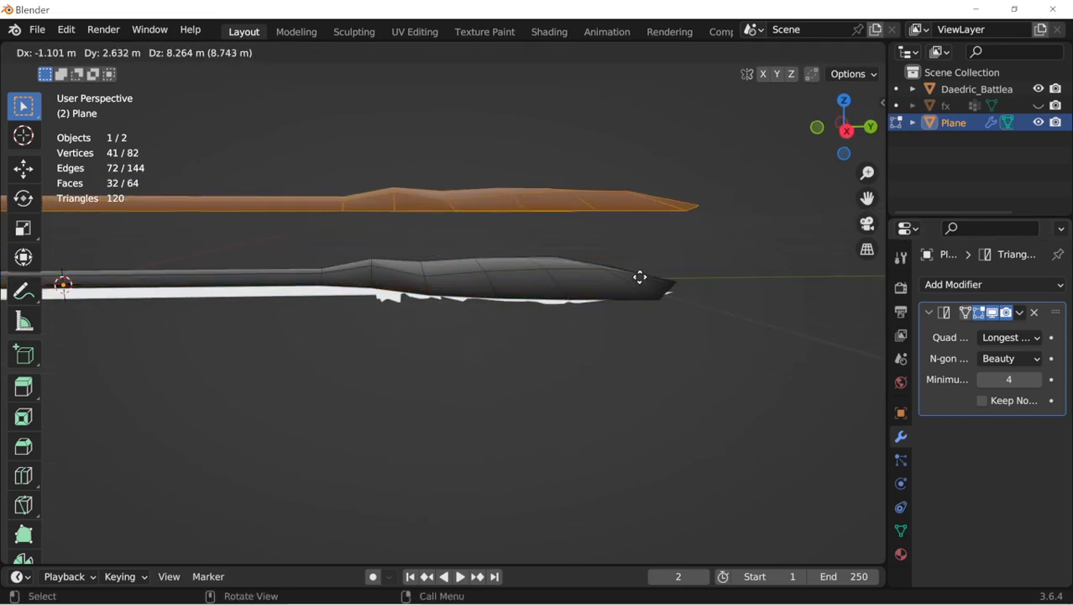
right_click(601, 420)
Step: Mirror the duplicated faces vertically by scaling them by -1 along the global Z axis
middle_click_drag(491, 419, 563, 405)
key("s")
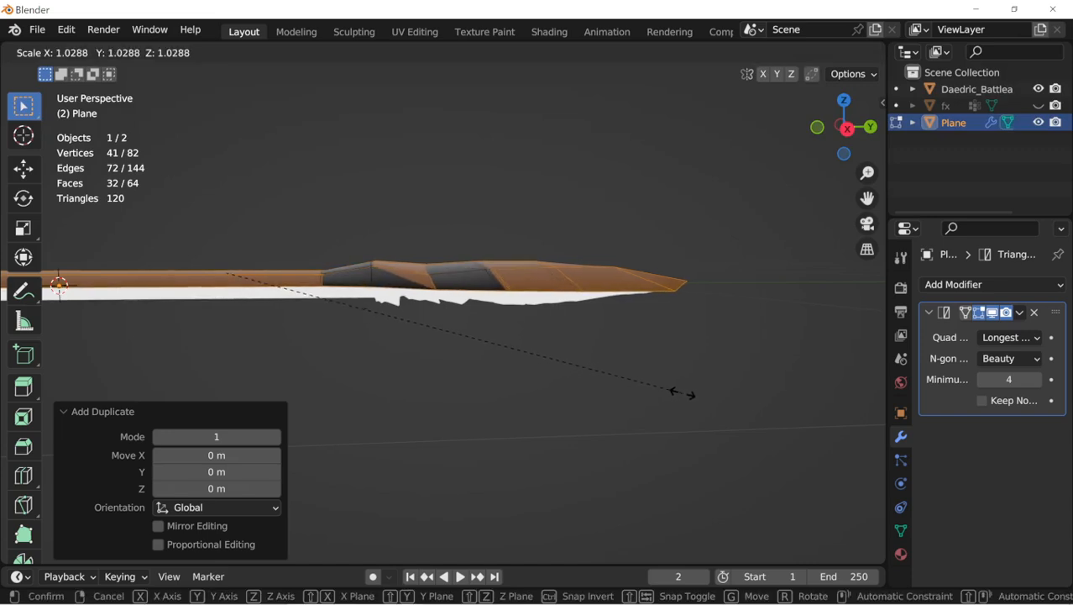
type("-1z")
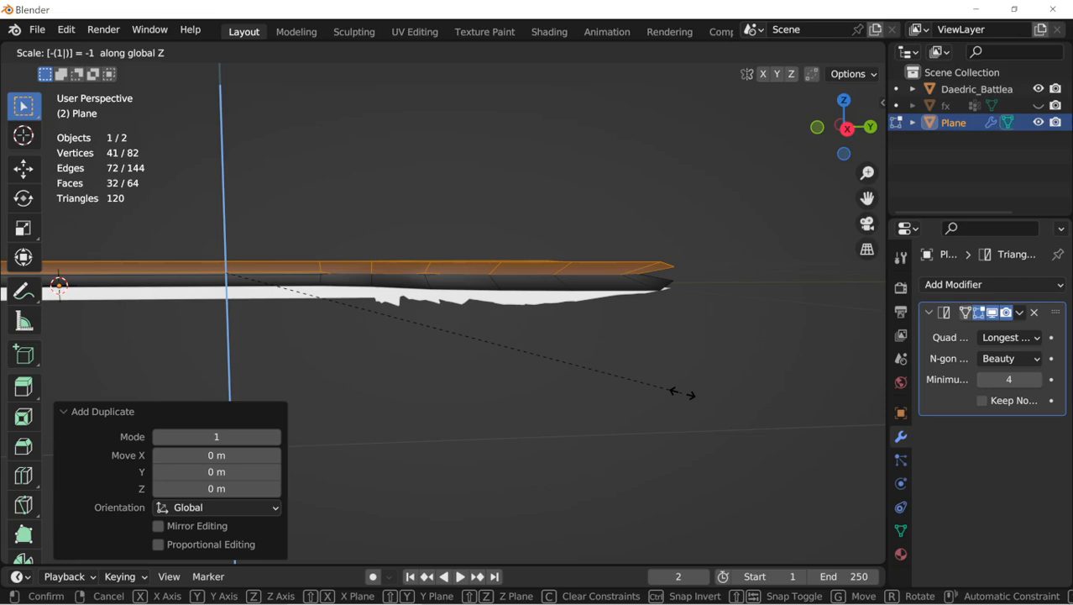
key("Return")
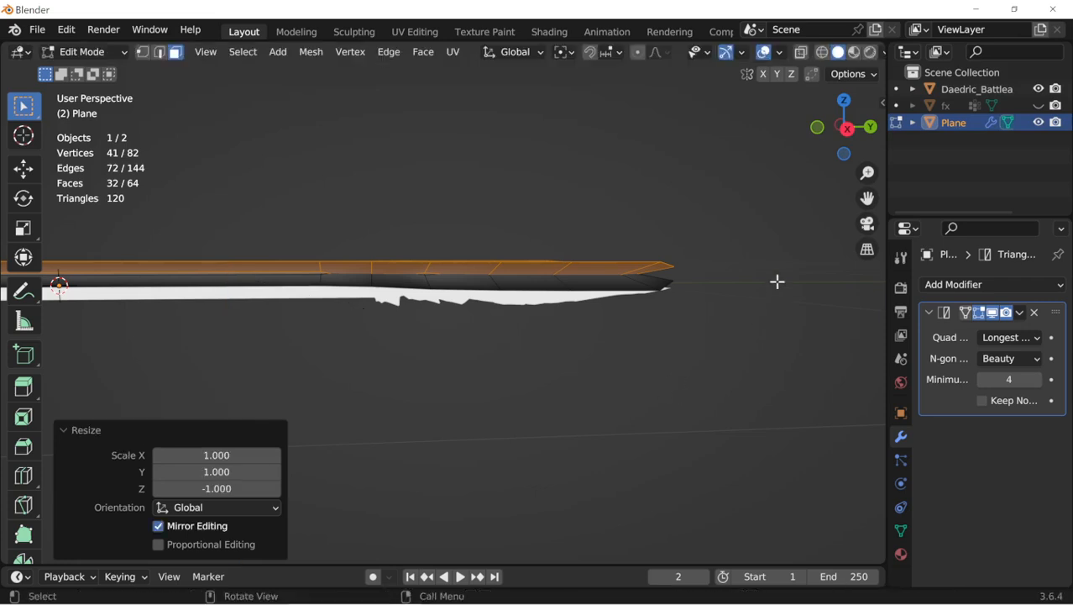
Step: Move the mirrored half down about 2.85 m along Z so it sits beneath the original half
middle_click_drag(778, 281, 832, 143)
left_click(843, 126)
key("g")
key("z")
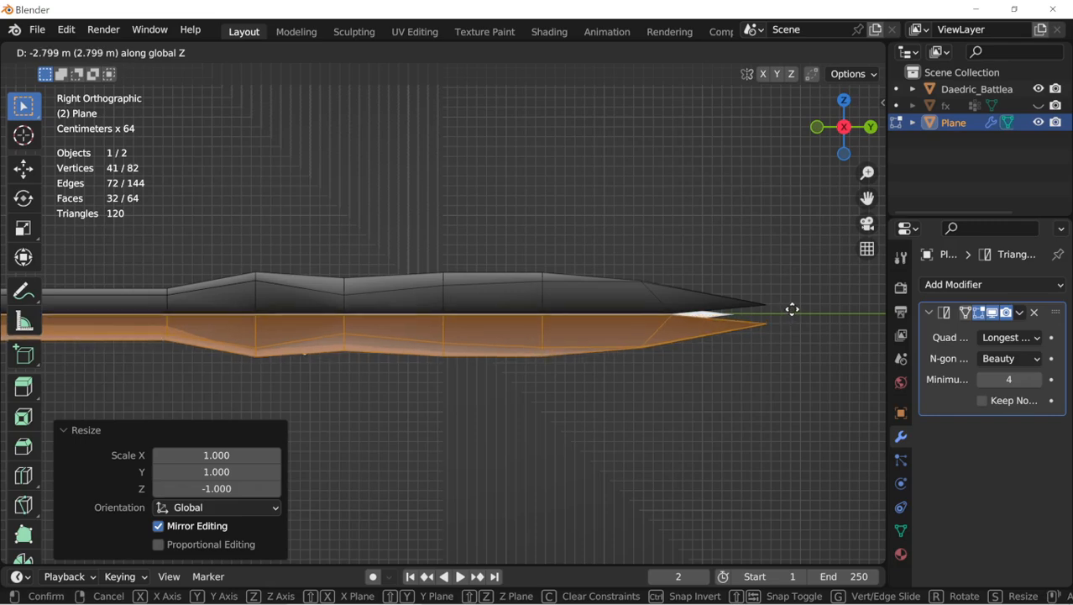
left_click(791, 309)
scroll(604, 322, "down", 3)
key("g")
key("z")
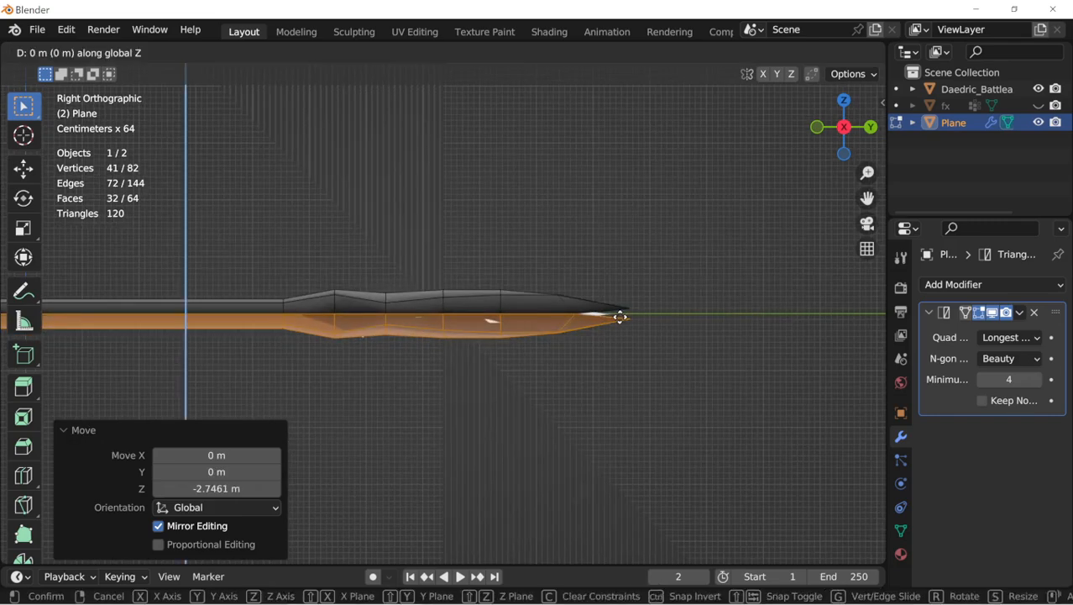
left_click(623, 321)
Step: Turn on the Face Orientation overlay to check the normals on the underside of the mirrored half
mouse_move(623, 320)
middle_mouse_down()
mouse_move(689, 301)
mouse_move(677, 298)
mouse_move(707, 174)
mouse_move(660, 183)
mouse_move(711, 242)
mouse_move(623, 252)
mouse_move(683, 151)
middle_mouse_up()
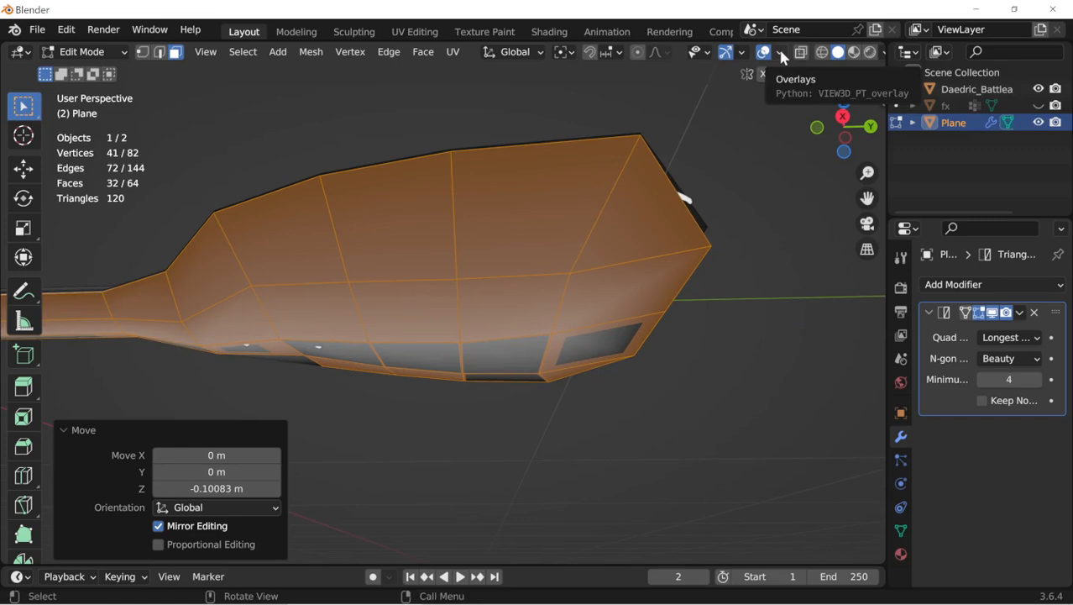
middle_click_drag(632, 233, 609, 227)
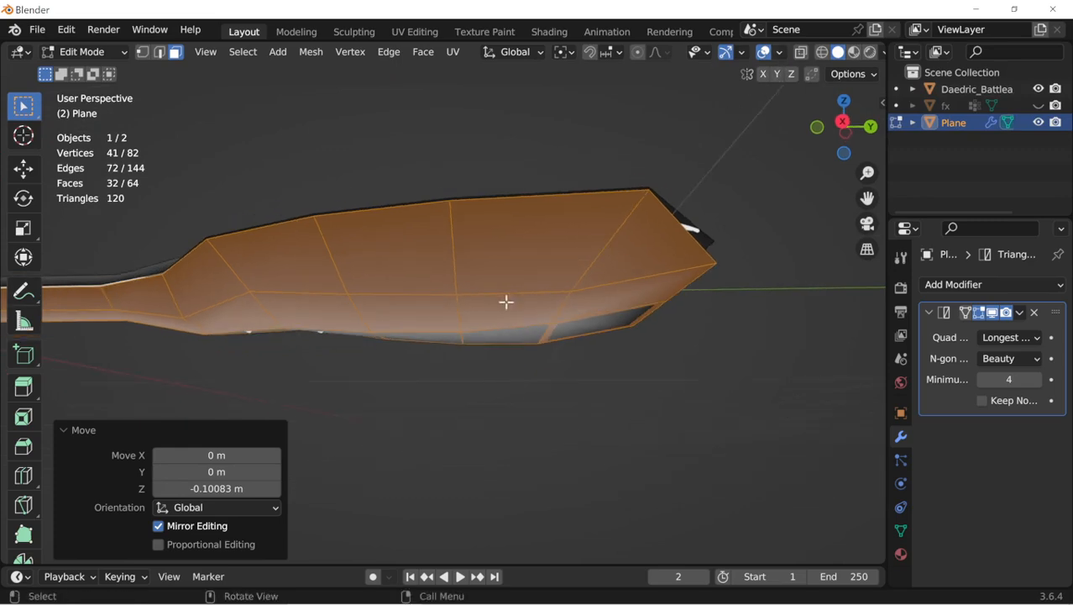
middle_click_drag(503, 278, 510, 355)
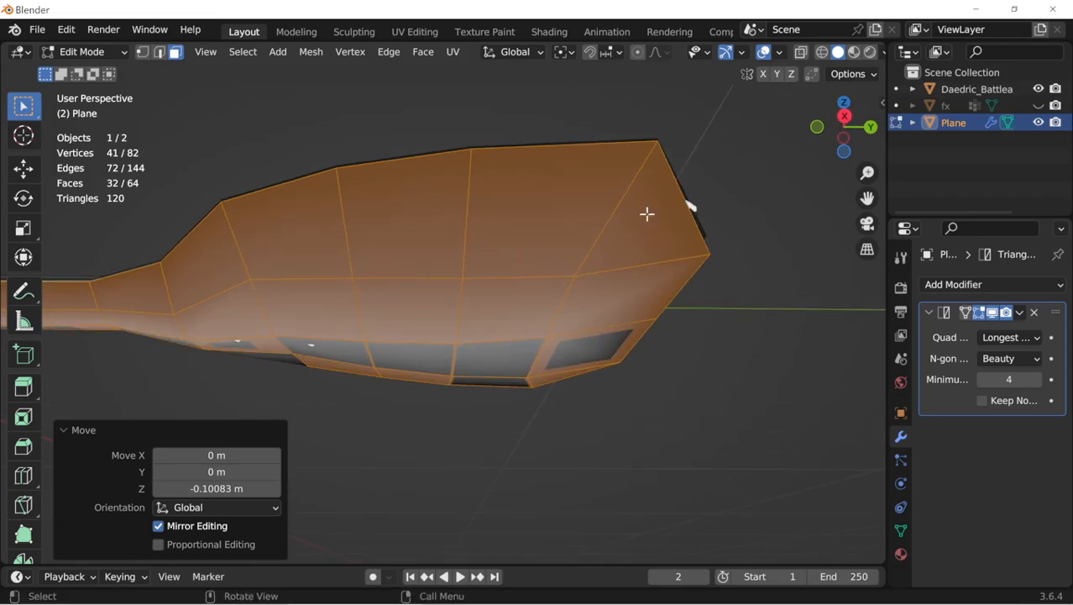
left_click(779, 53)
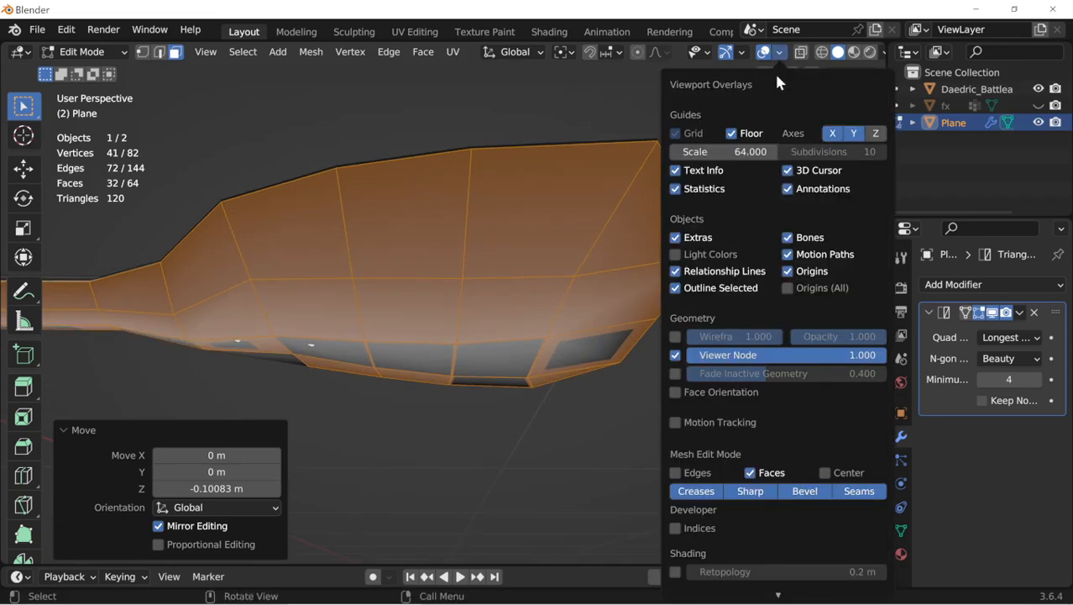
left_click(694, 392)
middle_click_drag(467, 314, 538, 266)
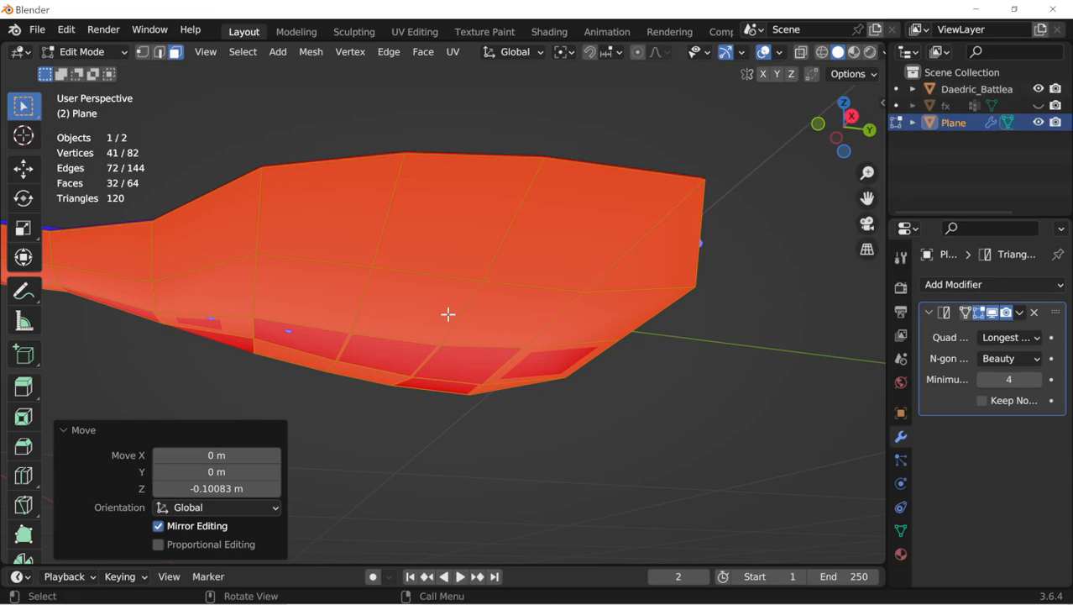
Step: Flip the normals of the mirrored half and turn off the Face Orientation overlay
key("alt+n")
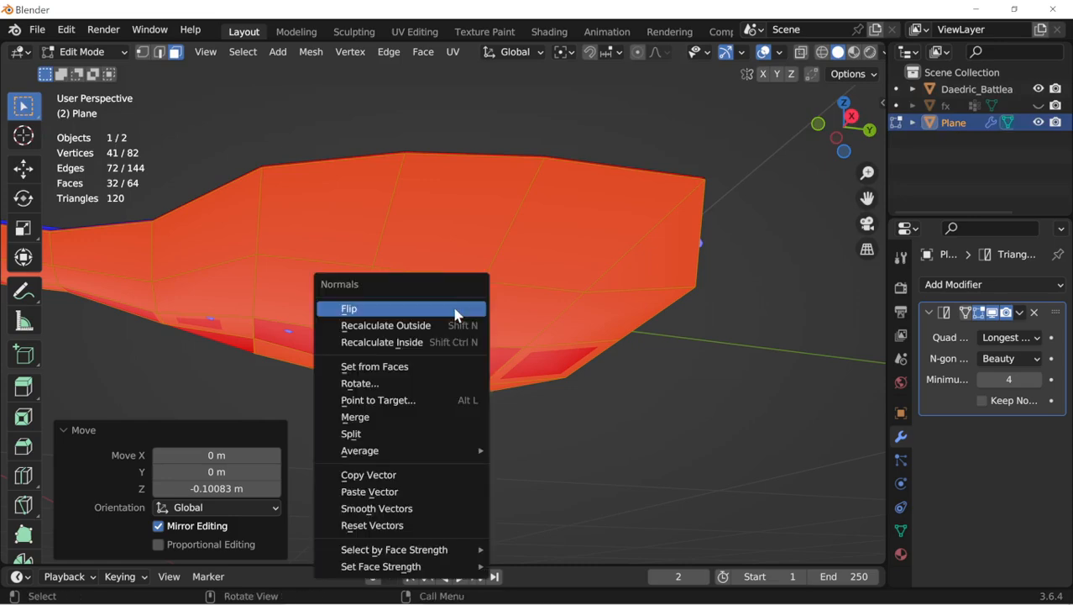
left_click(454, 314)
middle_click_drag(620, 270, 562, 352)
middle_click_drag(664, 292, 730, 193)
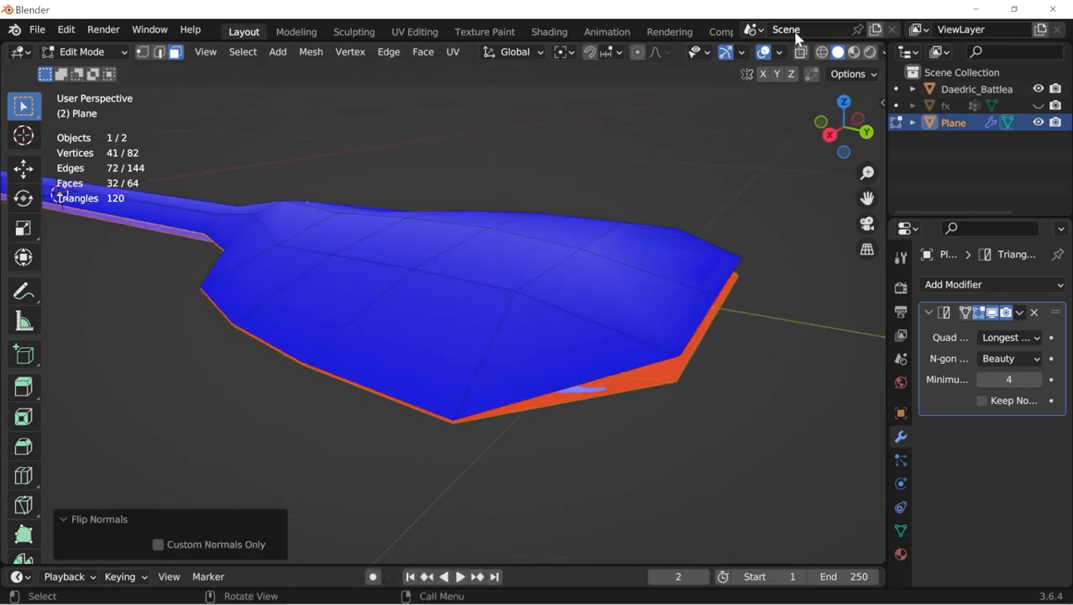
left_click(780, 52)
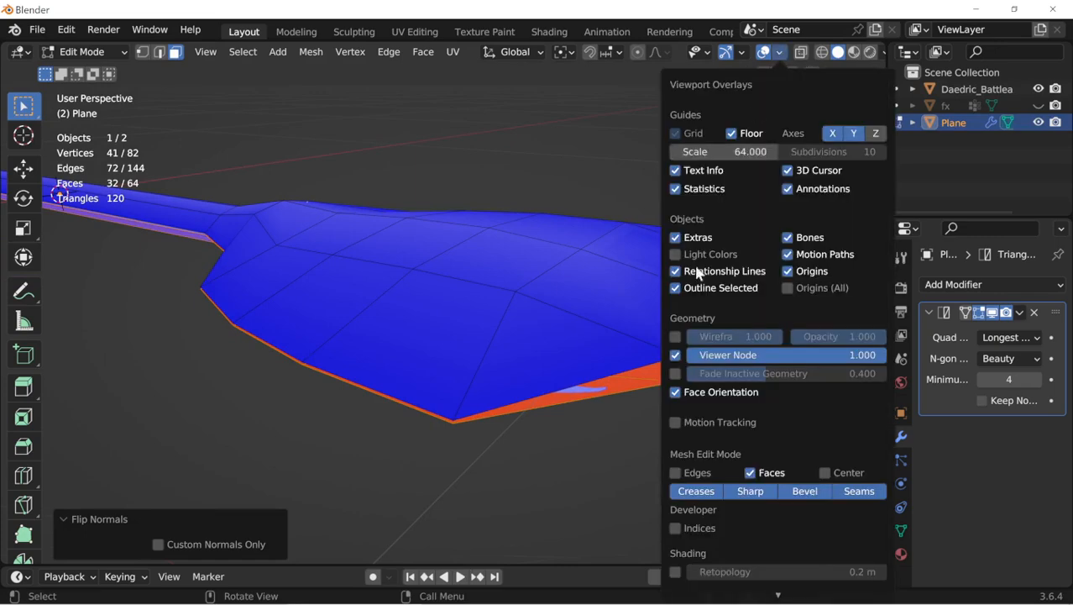
left_click(694, 392)
middle_click_drag(555, 350, 646, 333)
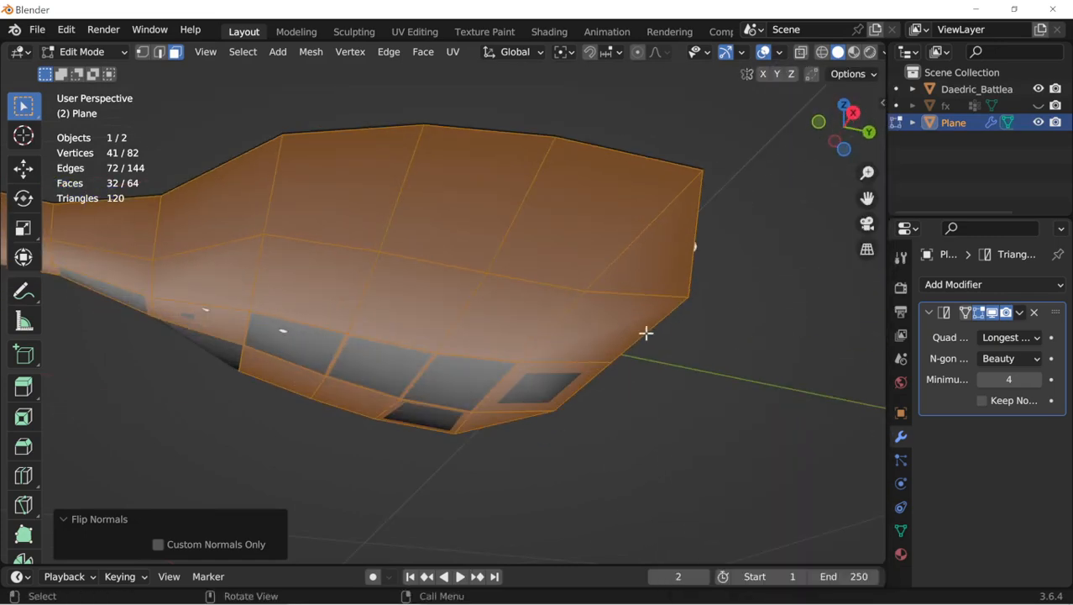
Step: Return to Object Mode and apply the Triangulate modifier to the shell
key("Tab")
left_click(1021, 311)
left_click(999, 334)
middle_click_drag(806, 369, 618, 367)
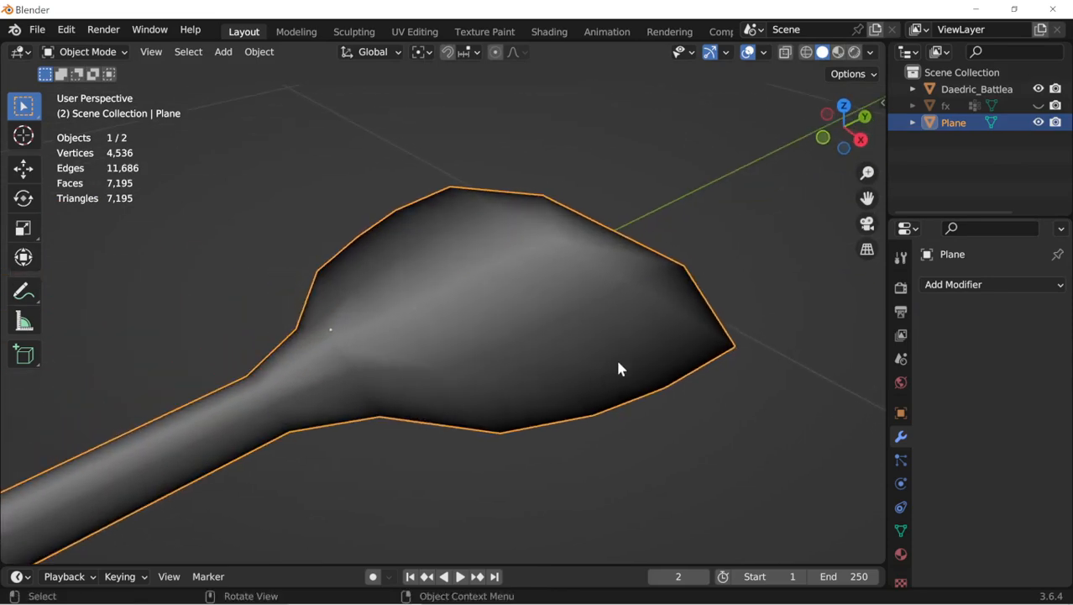
left_click(37, 30)
mouse_move(122, 280)
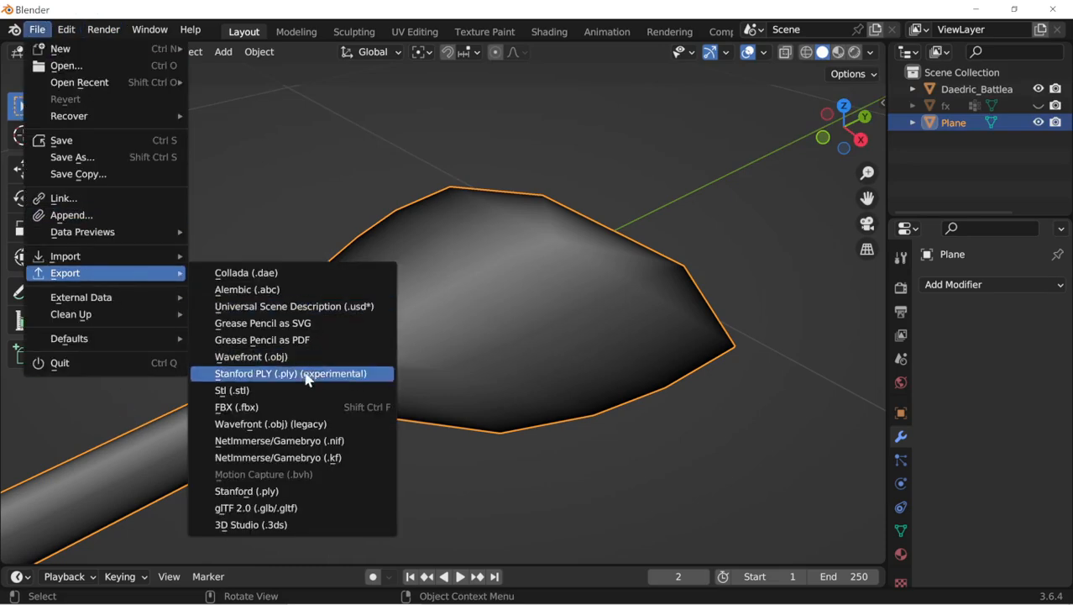
left_click(309, 412)
left_click(202, 426)
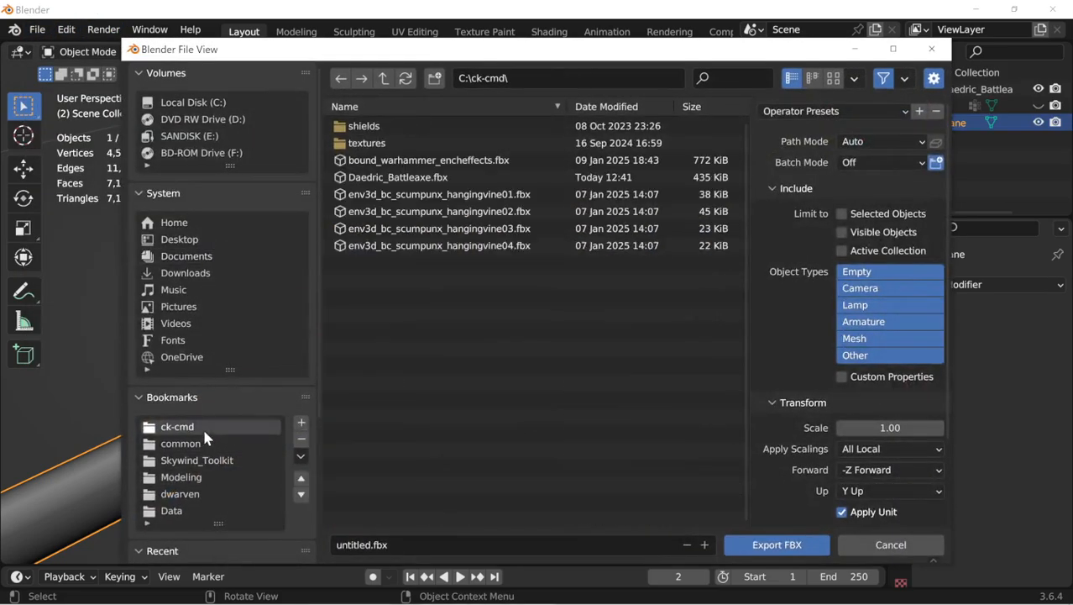
left_click(888, 545)
Step: Unhide the fx object and leave nothing selected in the scene
left_click(1039, 105)
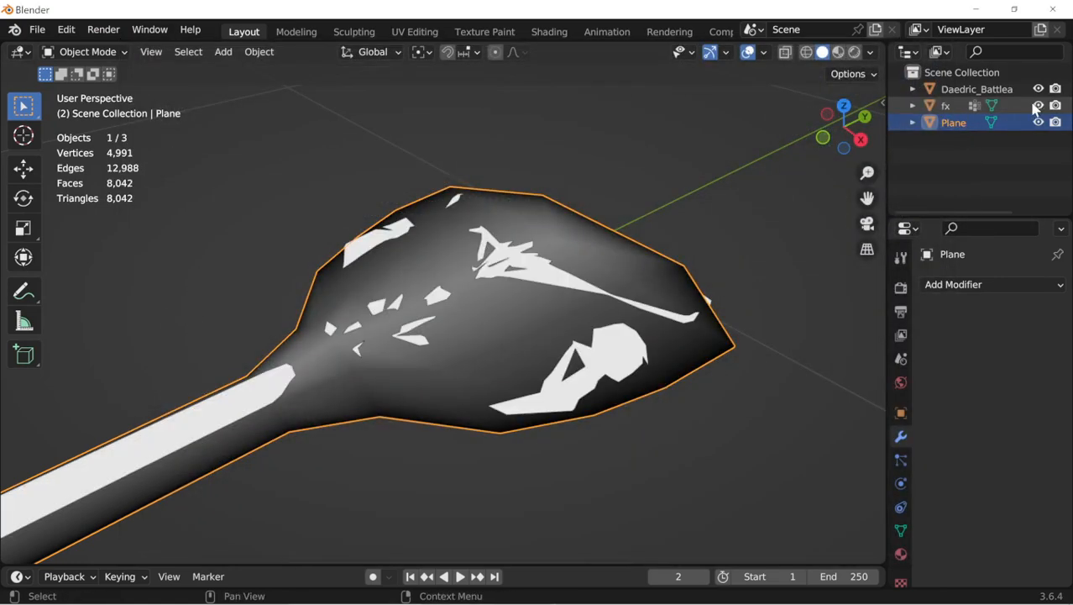
left_click(946, 105, "ctrl")
left_click(957, 91, "ctrl")
left_click(517, 141)
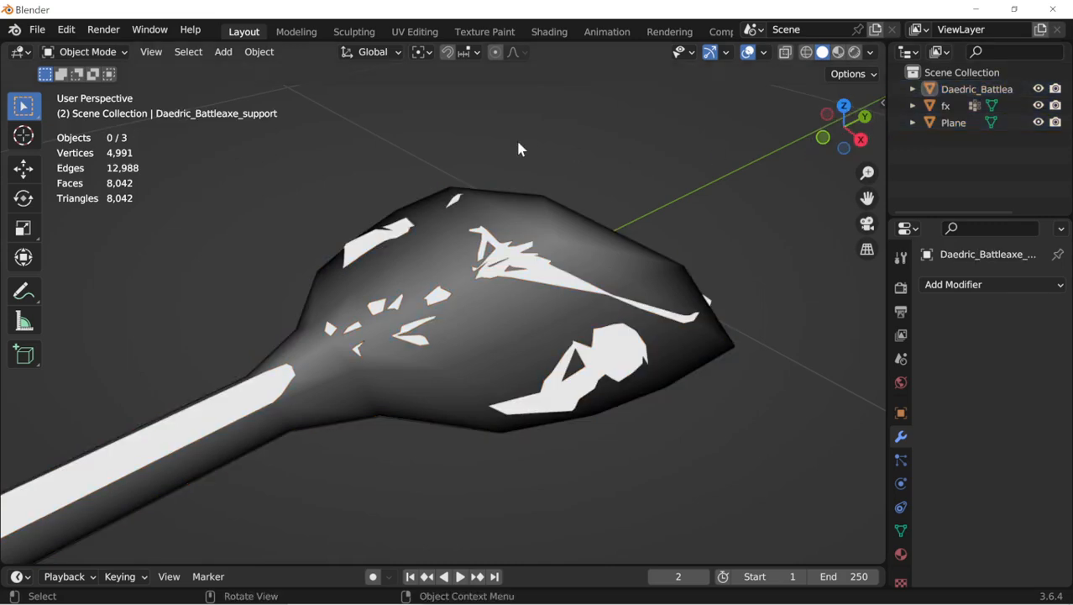
Step: Export the whole scene to the ck-cmd folder as untitled.fbx
left_click(37, 29)
mouse_move(67, 273)
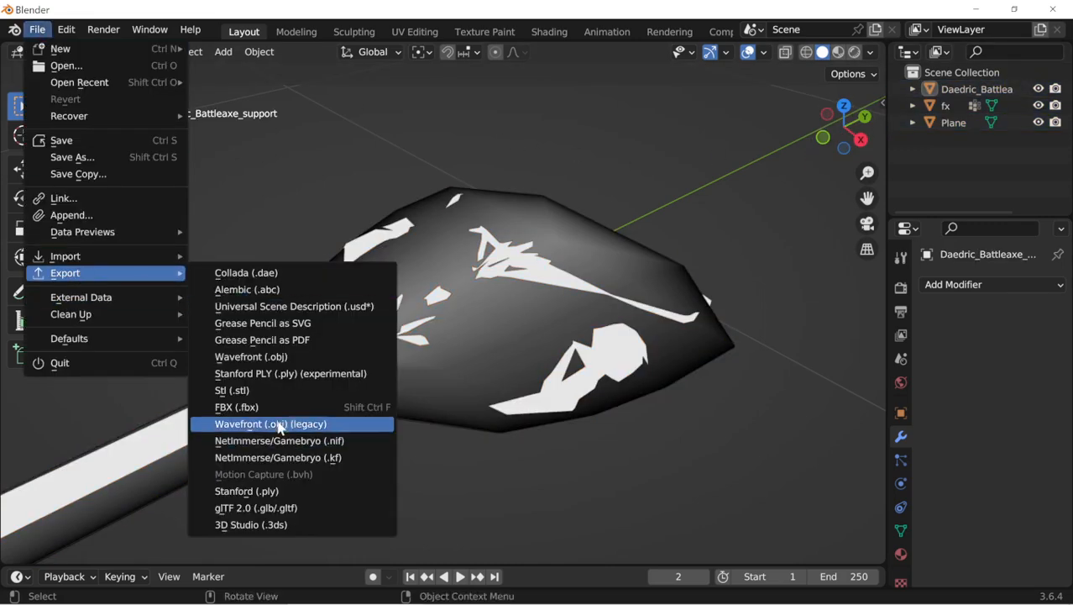
left_click(242, 407)
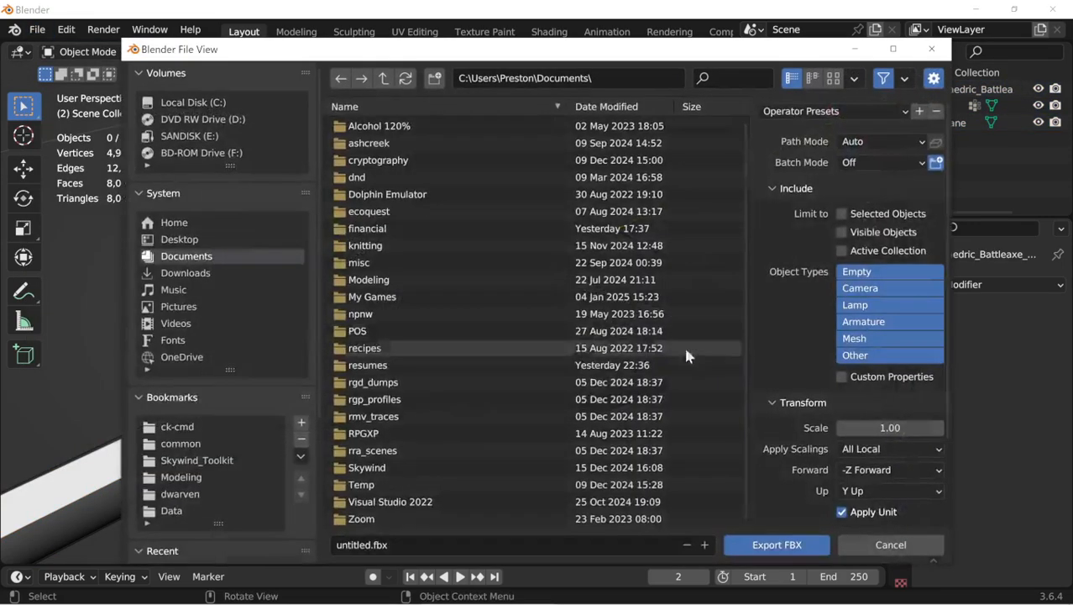
left_click(207, 426)
left_click(778, 544)
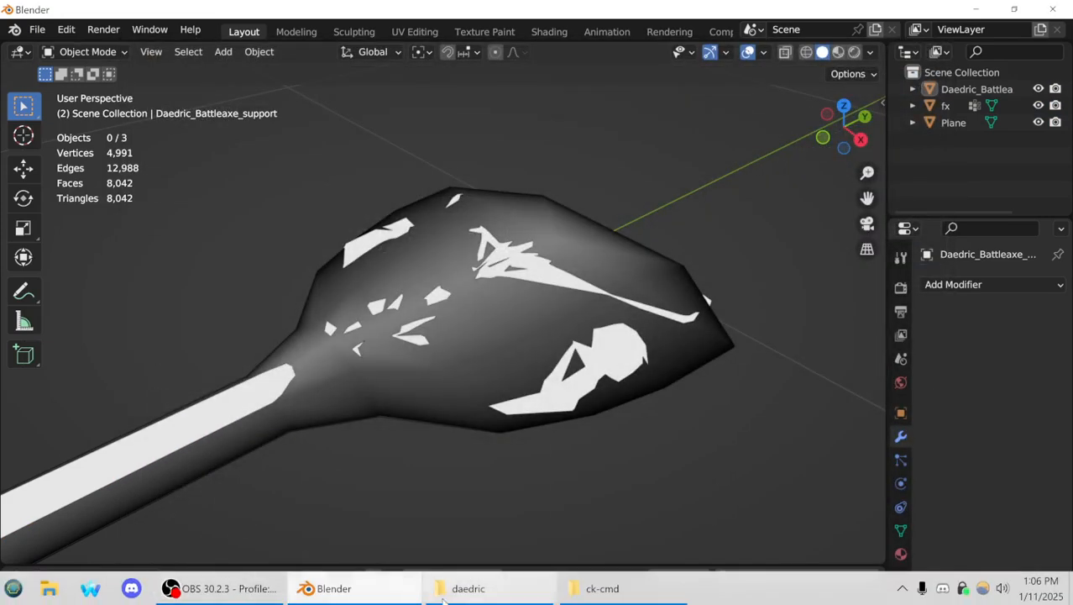
Step: Switch to the ck-cmd folder, convert untitled.fbx with ufbx_to_nif.bat and open untitled.nif in NifSkope
left_click(597, 589)
left_click(351, 558)
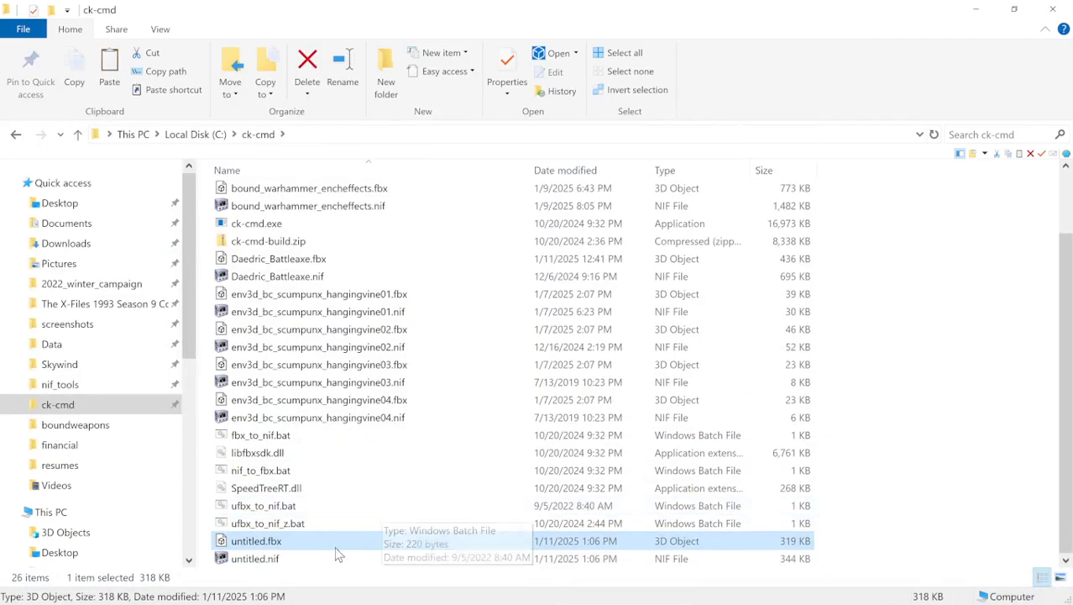
double_click(328, 562)
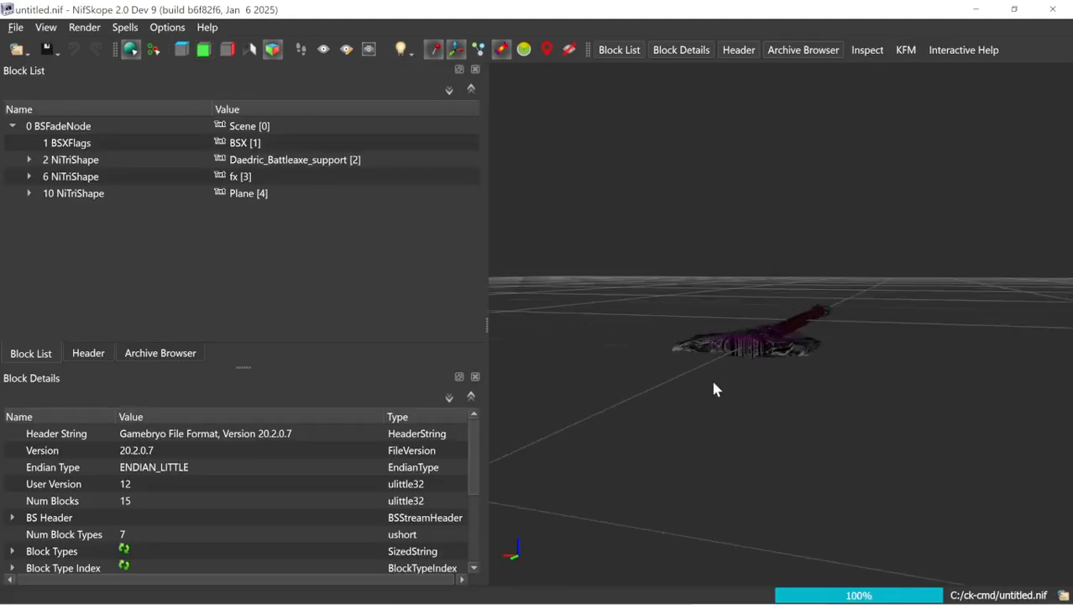
Step: Bring the battleaxe head into close view and select the Plane shell surrounding it
left_click_drag(713, 382, 718, 485)
scroll(724, 384, "up", 2)
left_click_drag(838, 356, 743, 468)
scroll(743, 468, "up", 4)
left_click(764, 466)
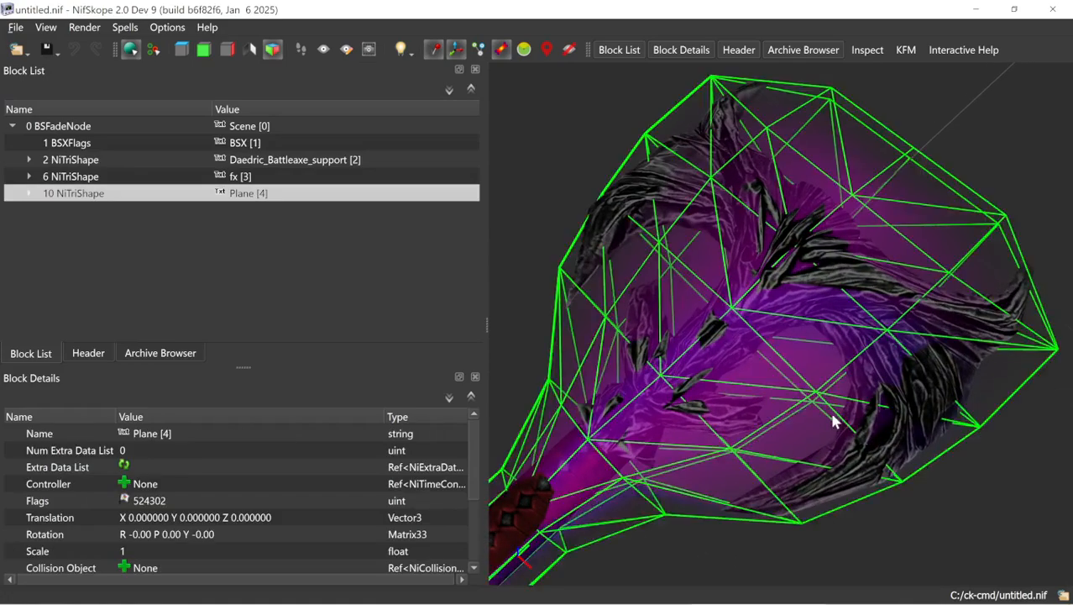
Step: In the fx shape's BSLightingShaderProperty, turn off Specular and turn on Vertex_Alpha in Shader Flags 1
left_click_drag(833, 419, 714, 283)
left_click(714, 283)
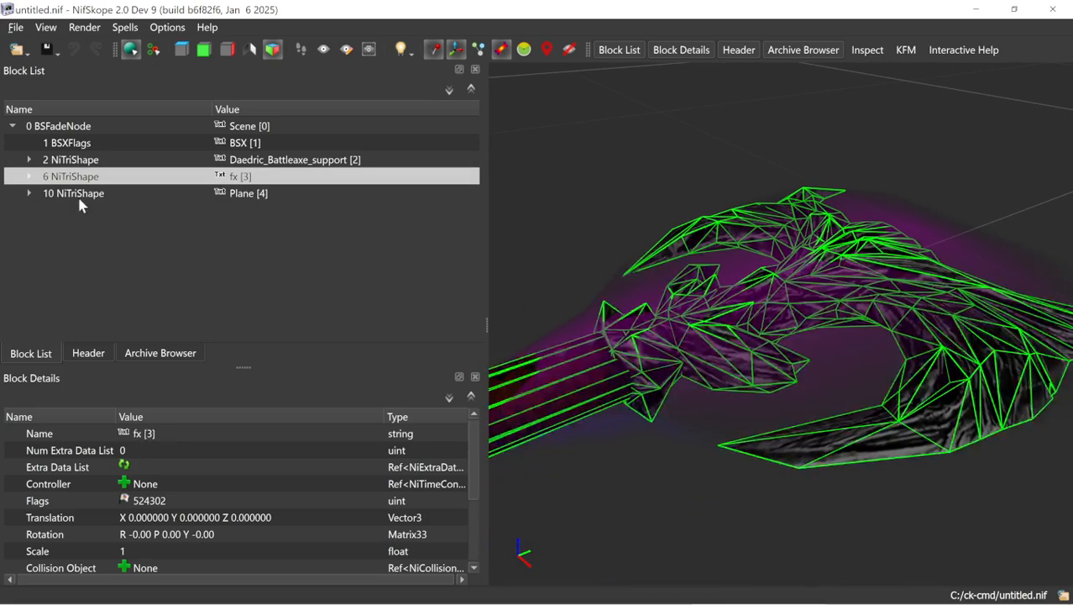
left_click(29, 177)
left_click(120, 212)
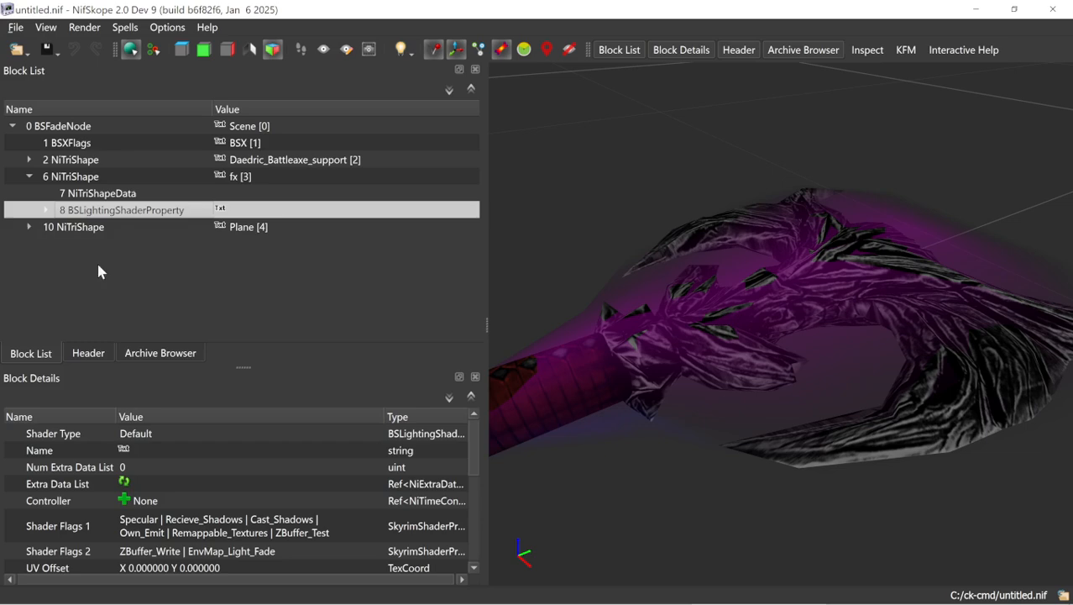
left_click(84, 193)
left_click(97, 178)
left_click(108, 210)
scroll(247, 523, "down", 2)
scroll(261, 538, "up", 1)
double_click(314, 473)
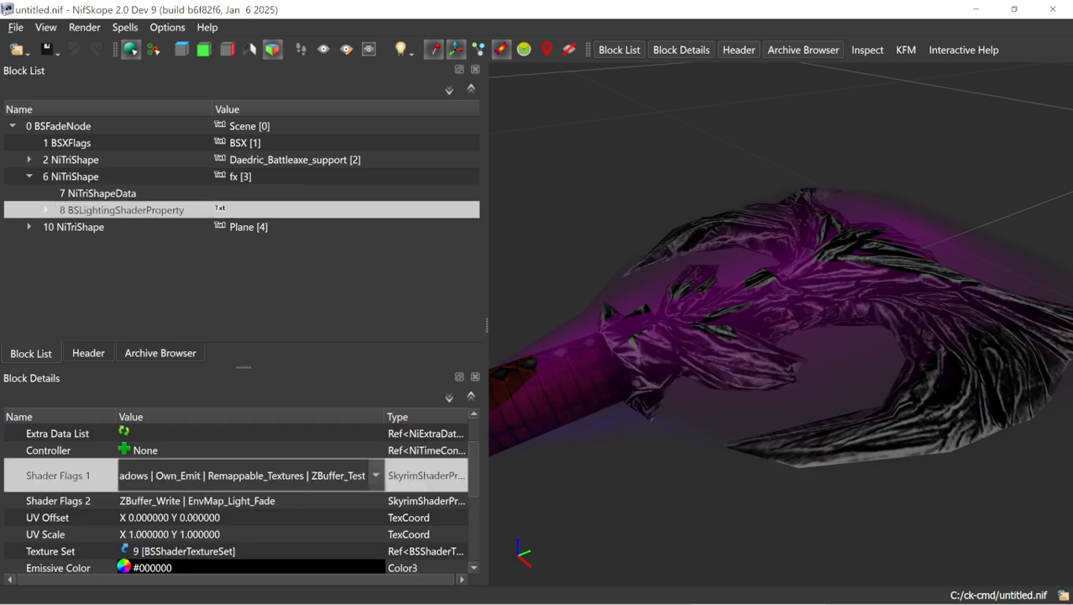
left_click(375, 476)
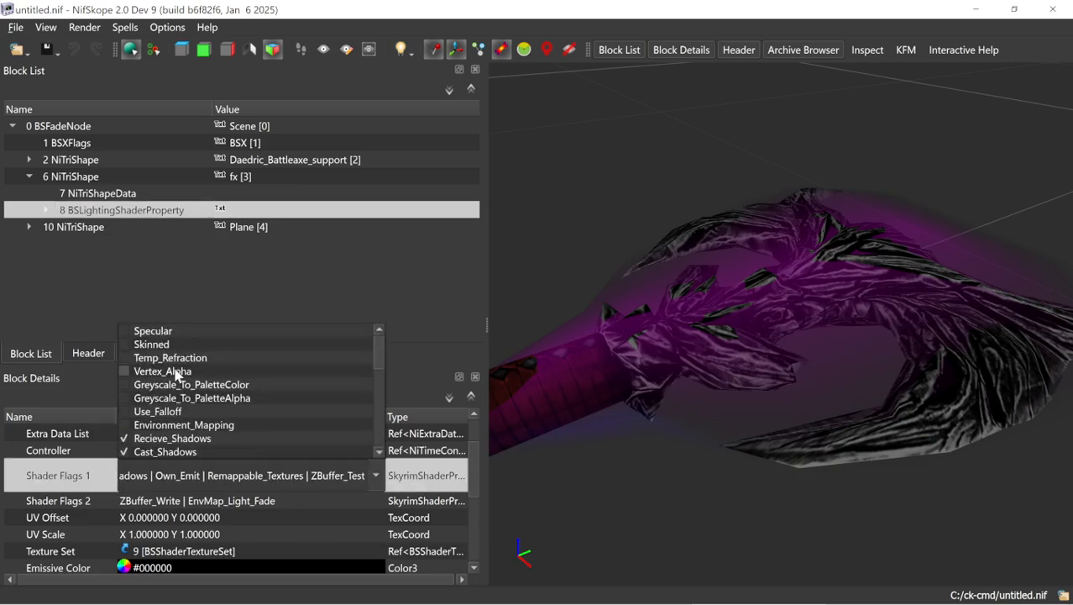
left_click(177, 372)
Step: In the fx shape's Shader Flags 2, turn on Vertex_Colors and turn off EnvMap_Light_Fade
double_click(210, 502)
left_click(374, 500)
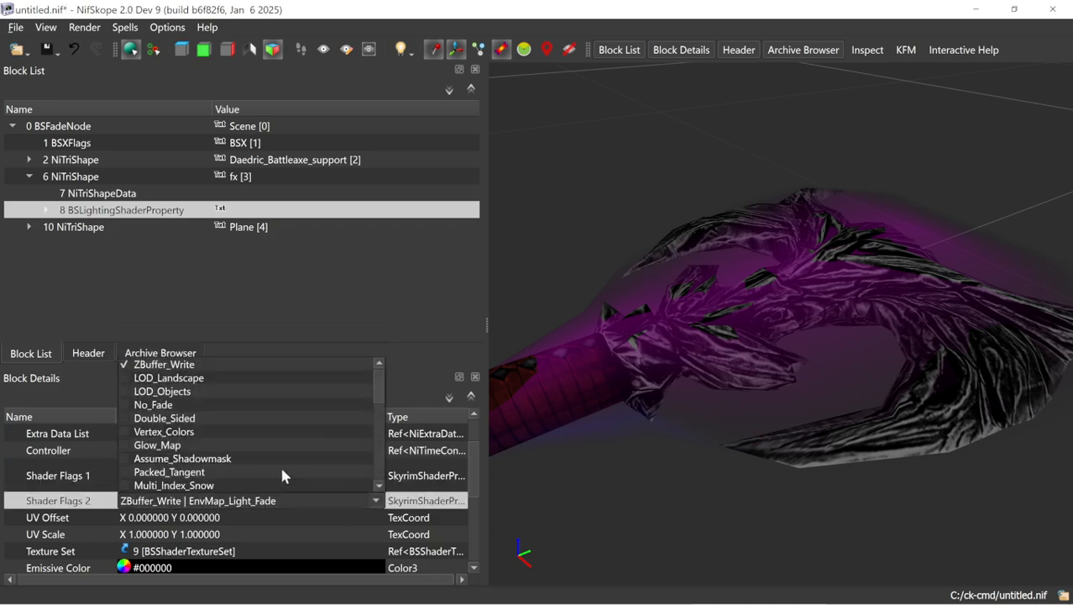
left_click(176, 432)
scroll(172, 437, "down", 7)
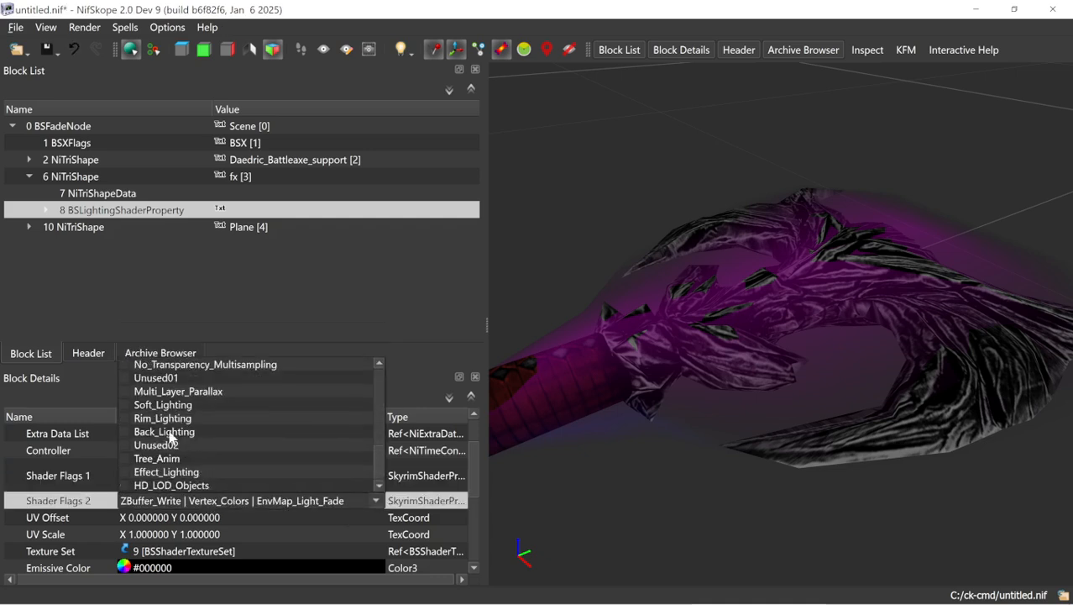
scroll(168, 440, "up", 4)
left_click(166, 433)
left_click(83, 451)
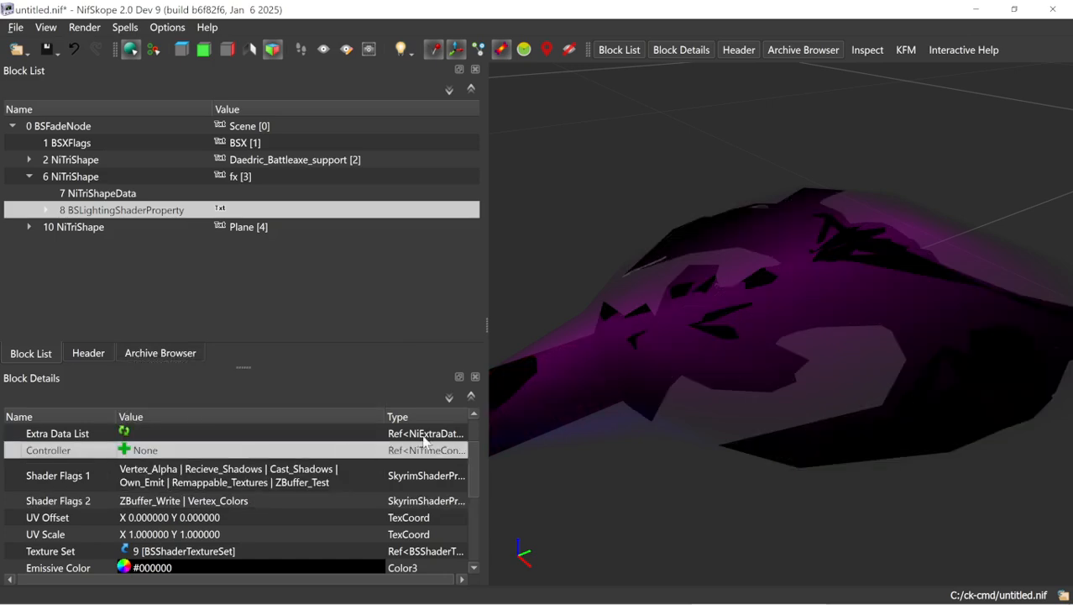
scroll(742, 398, "up", 4)
left_click_drag(744, 408, 642, 336)
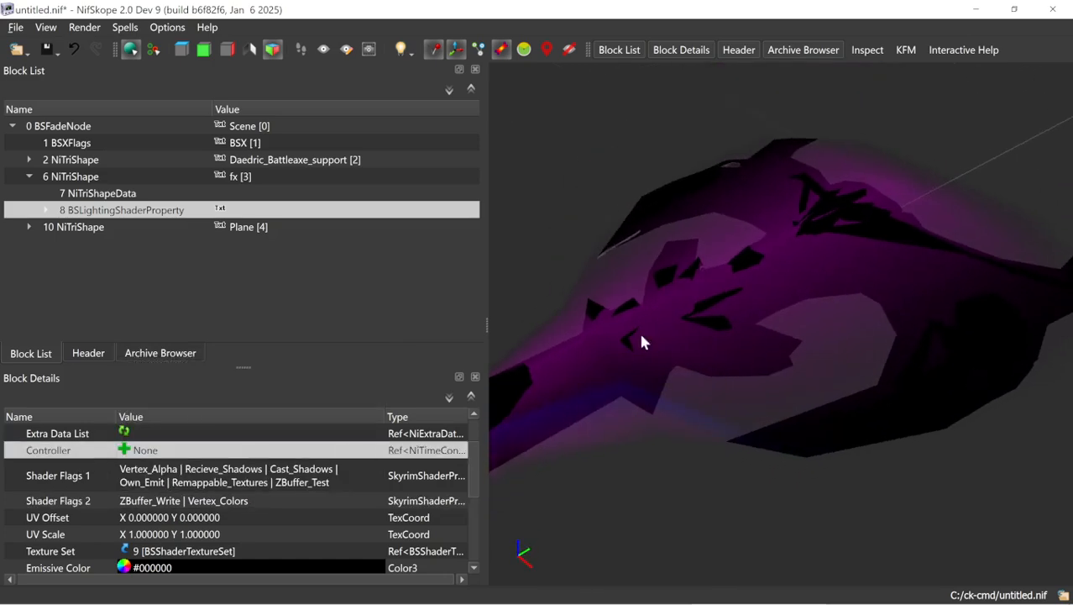
Step: Examine the shader flags in the Plane shape's BSLightingShaderProperty
left_click(149, 177)
left_click(141, 228)
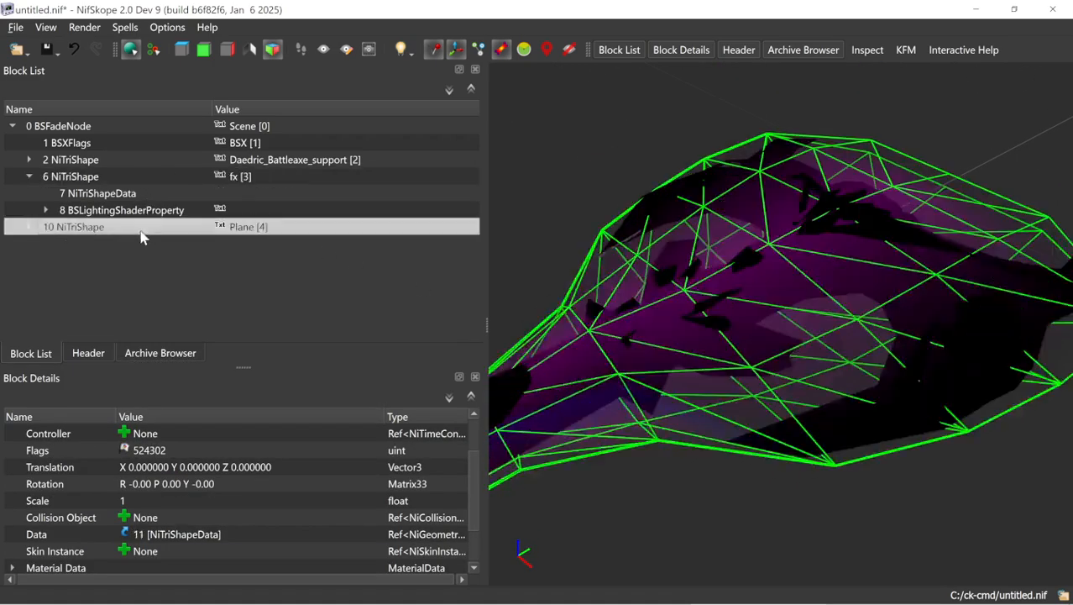
left_click(29, 227)
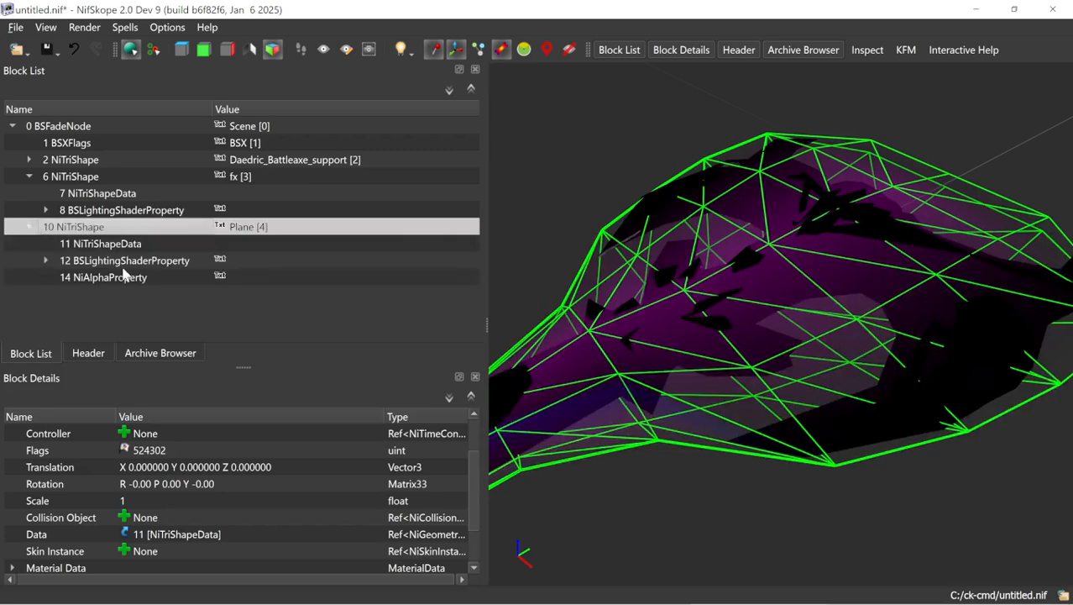
left_click(124, 262)
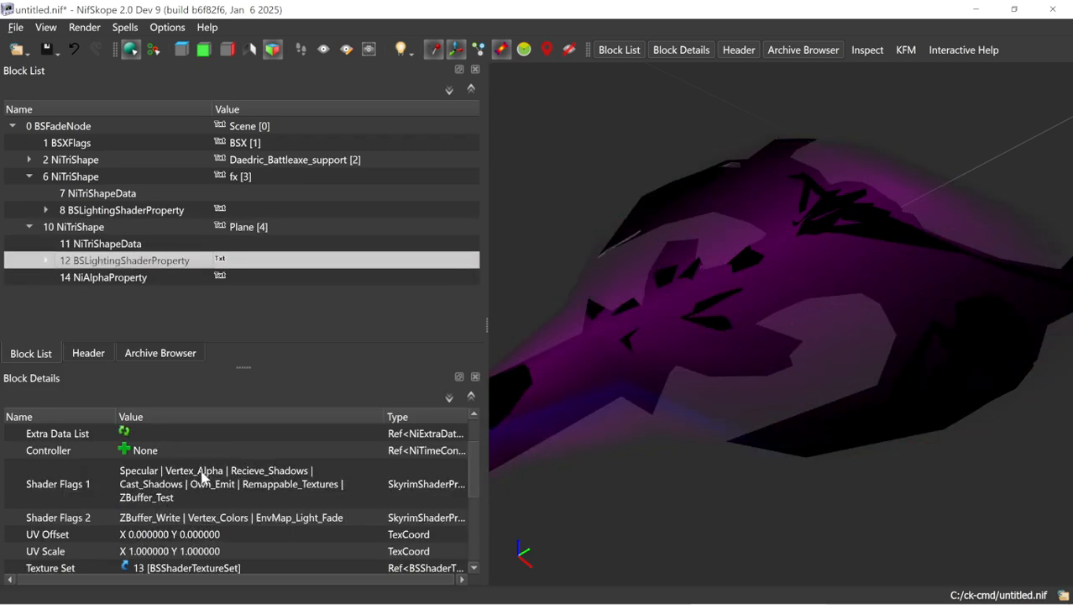
mouse_move(202, 479)
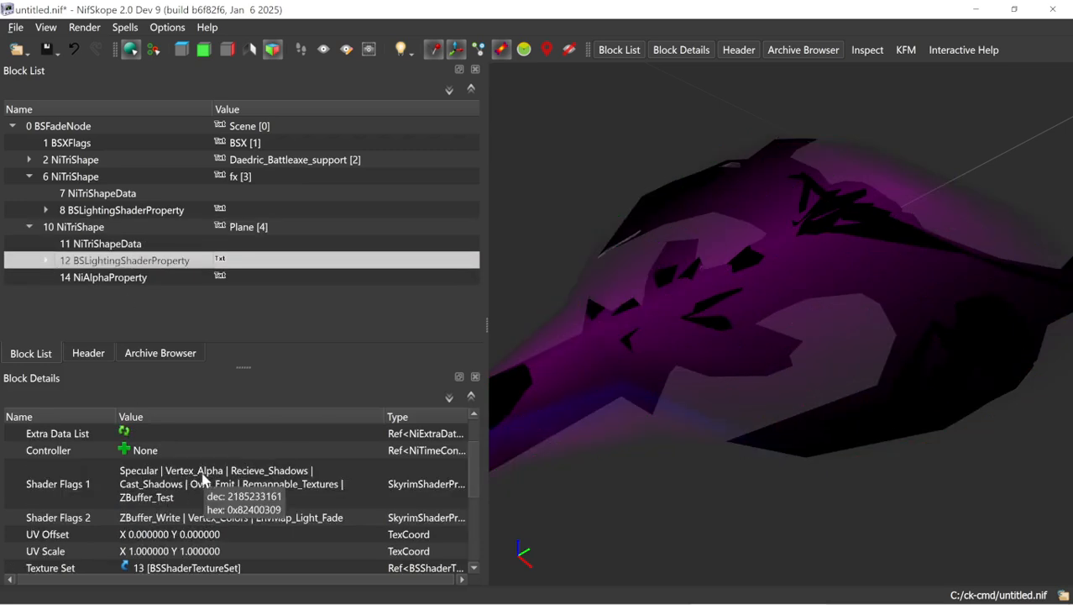
left_click(771, 352)
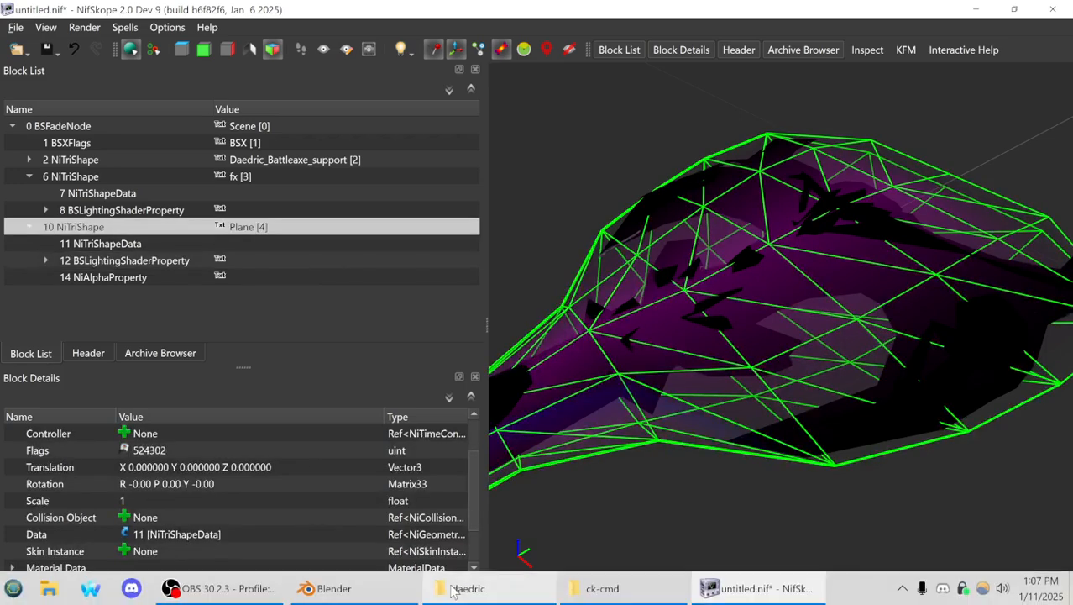
Step: Switch to Blender, select the Plane shell and open it in the UV Editing workspace with all its faces selected
left_click(329, 588)
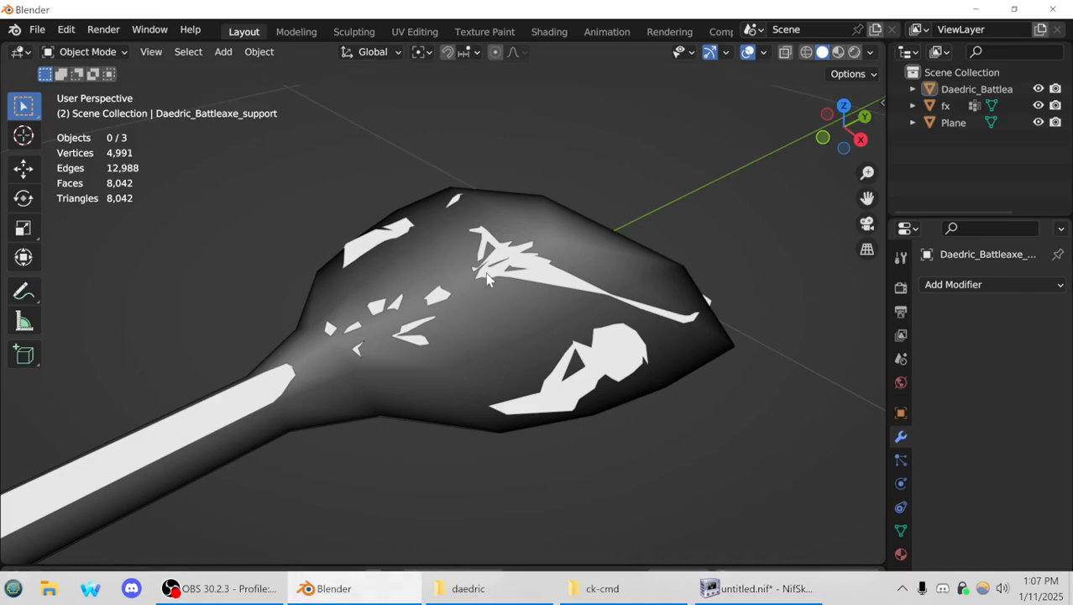
left_click(491, 323)
middle_click_drag(491, 323, 485, 290)
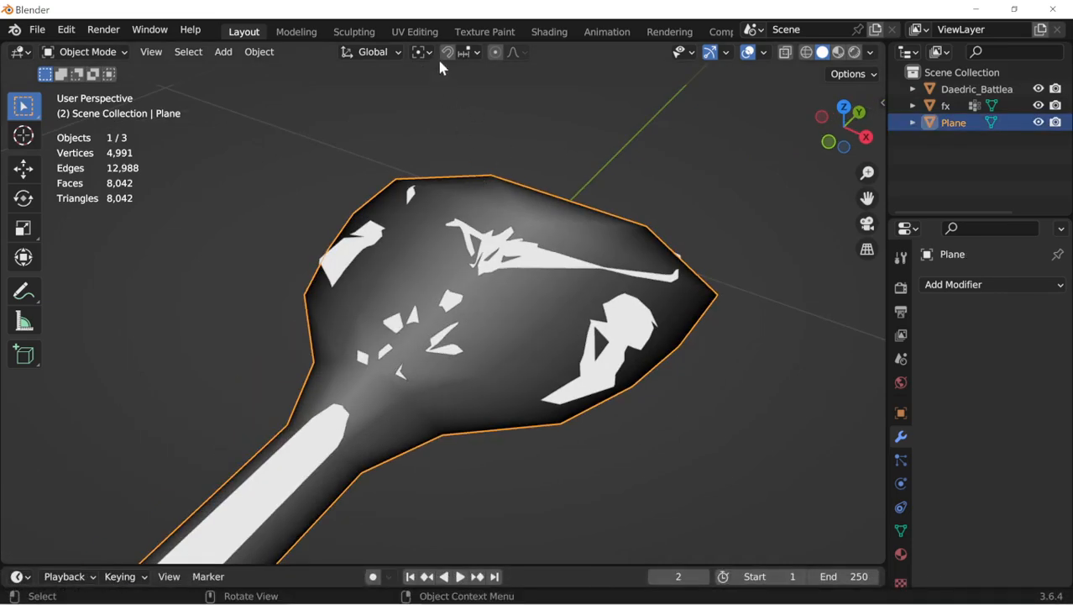
left_click(422, 35)
middle_click_drag(672, 304, 760, 342)
scroll(714, 322, "up", 5)
key("a")
scroll(353, 374, "up", 4)
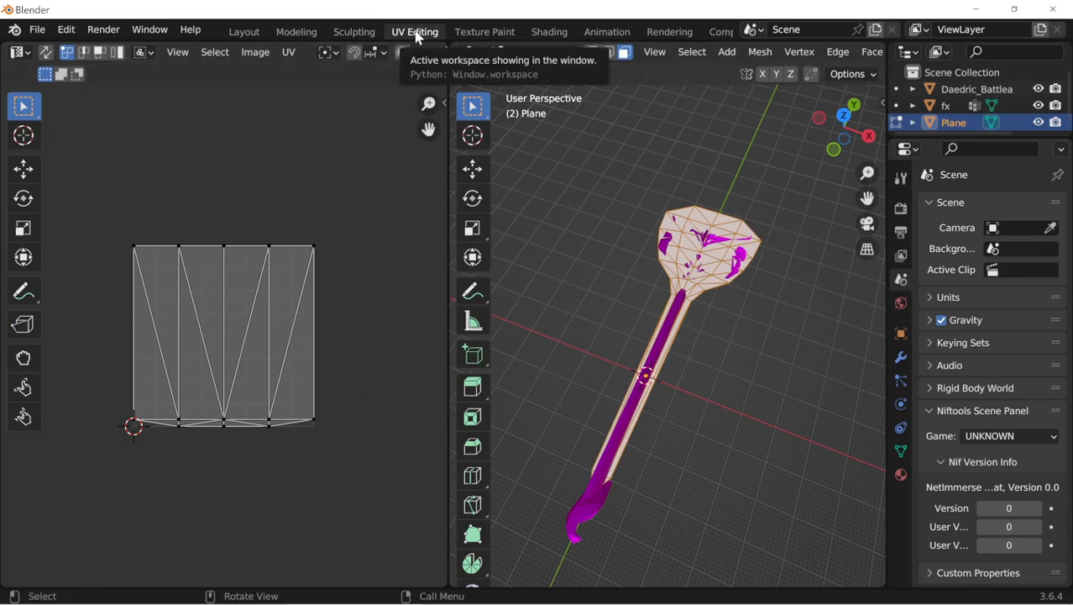
middle_click_drag(668, 209, 732, 292)
key("u")
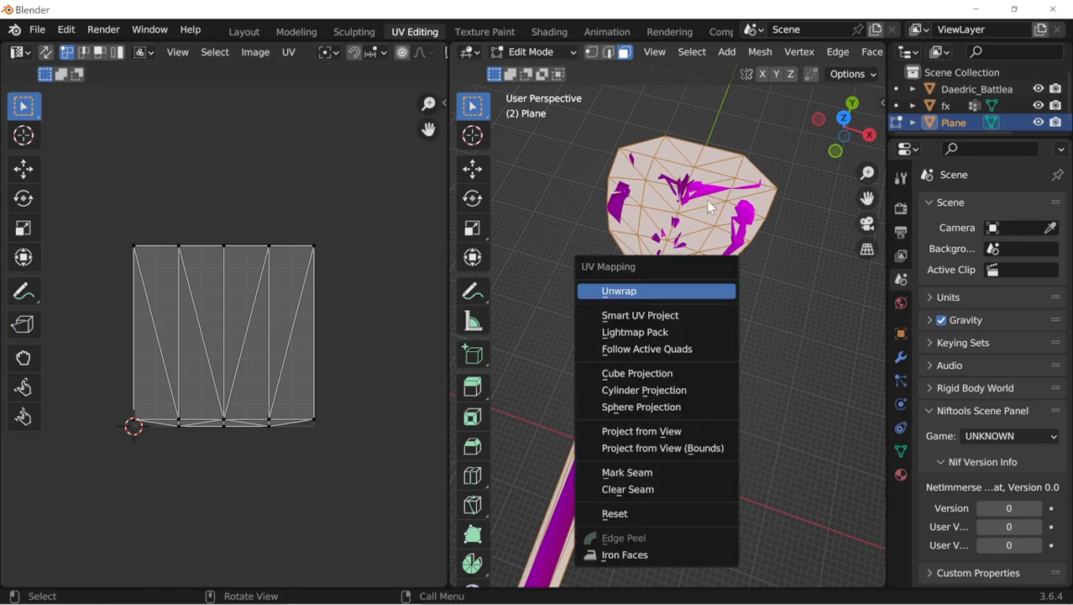
key("Escape")
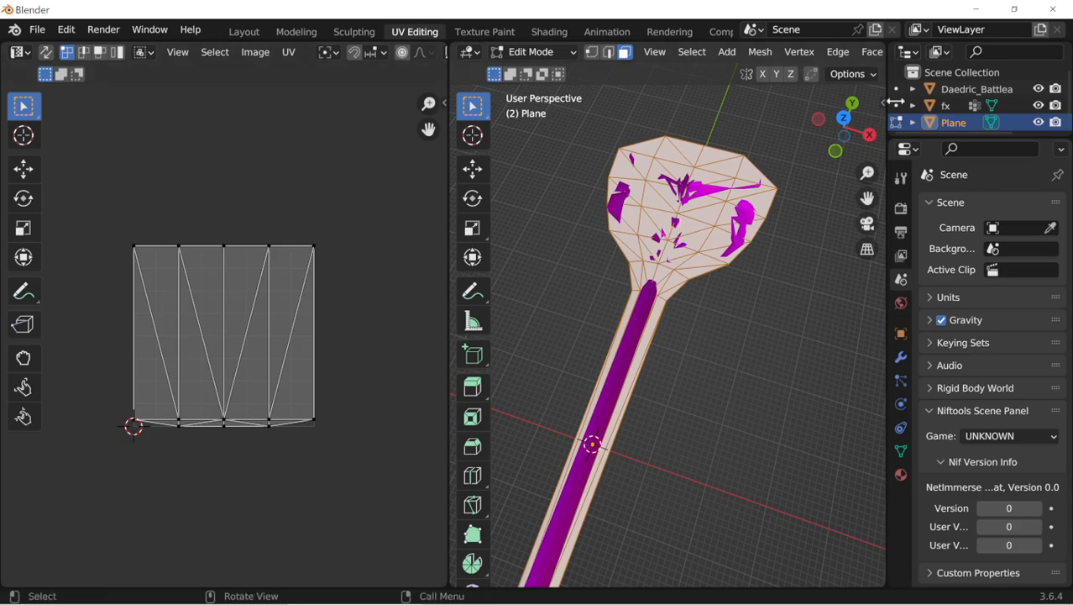
key("Tab")
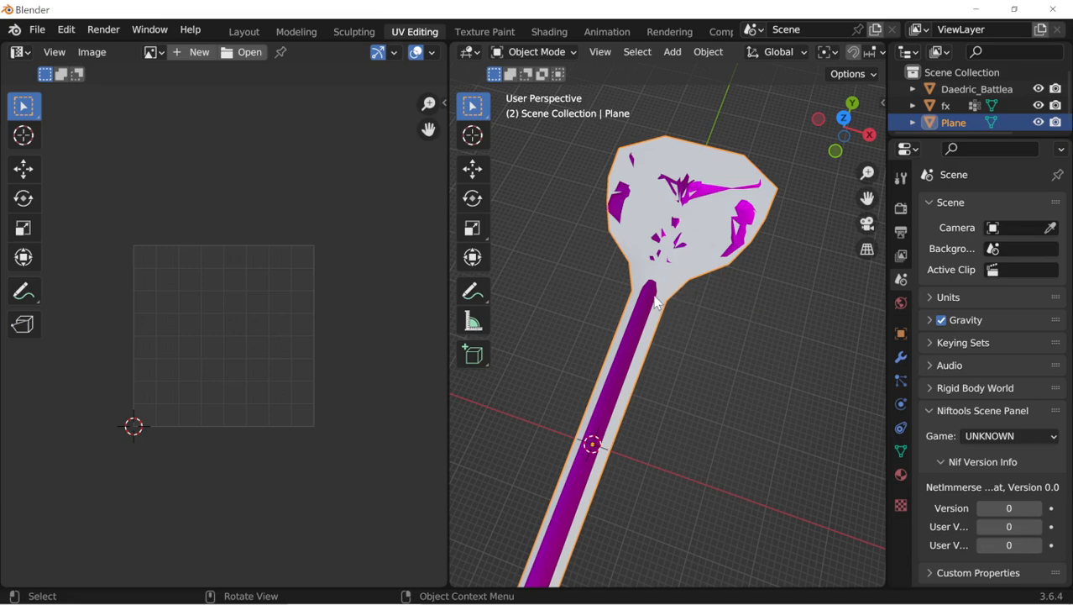
key("Tab")
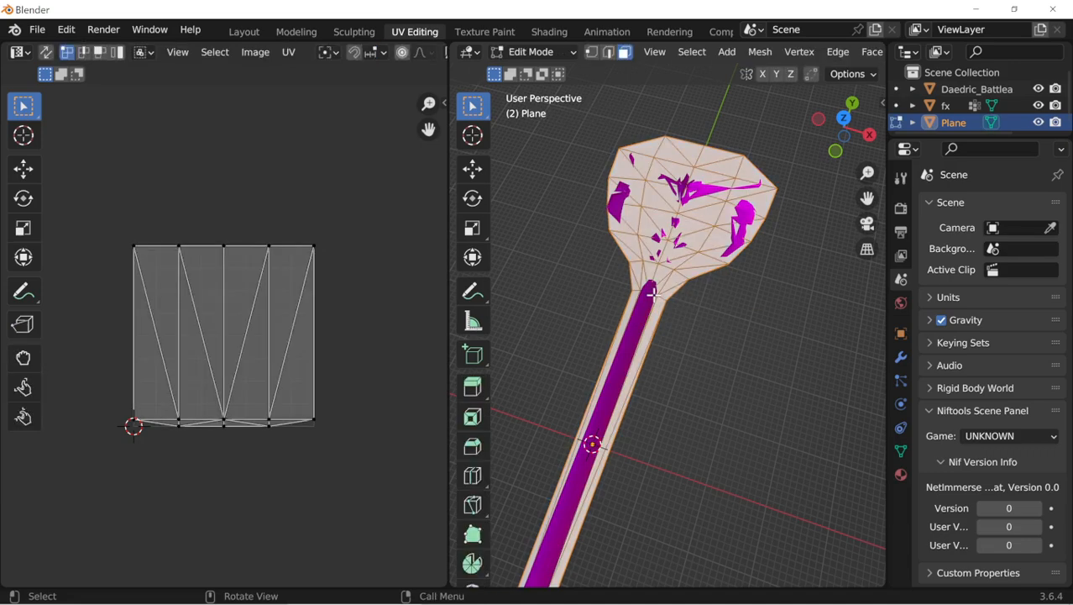
Step: Apply Unwrap to all faces of the Plane shell to create a new UV layout
key("u")
middle_click_drag(720, 301, 719, 347)
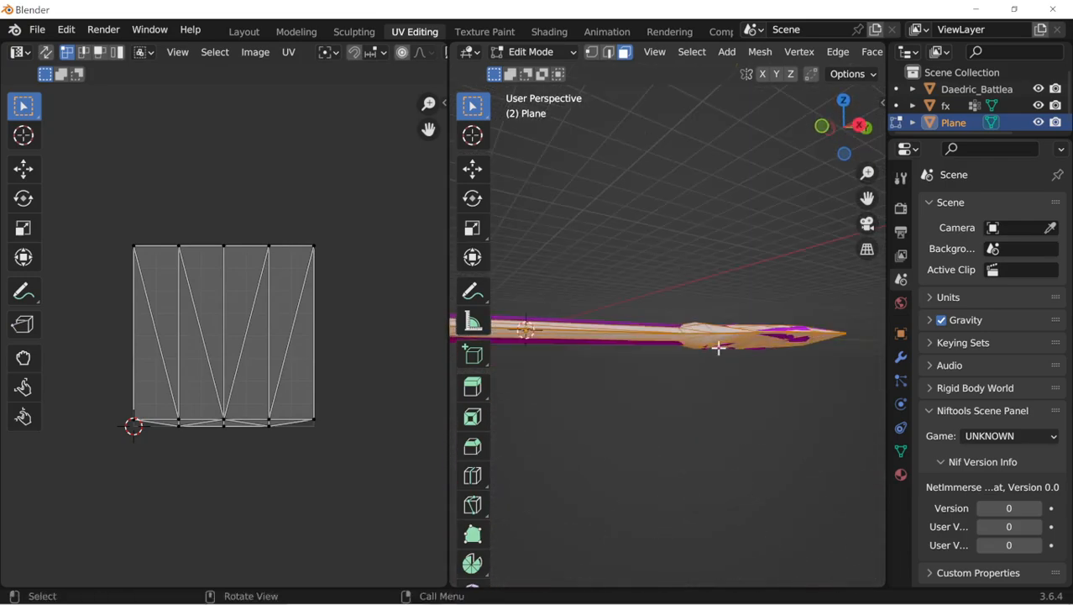
key("u")
left_click(697, 334)
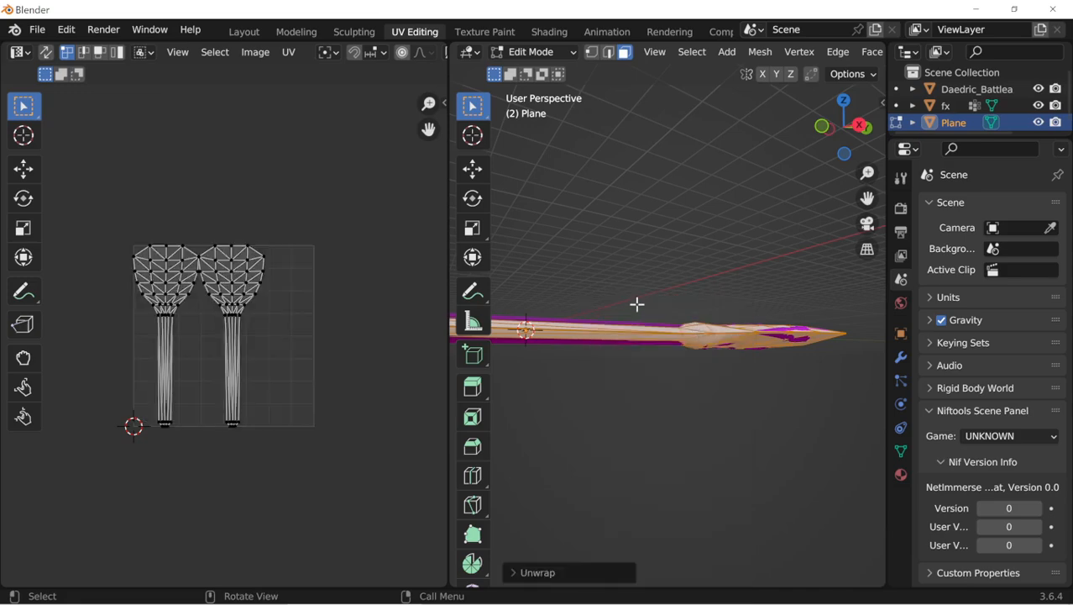
Step: Select the second UV island and rotate it slightly so its head leans toward the first island
scroll(264, 398, "up", 4)
middle_click_drag(320, 379, 343, 376)
scroll(338, 398, "down", 1)
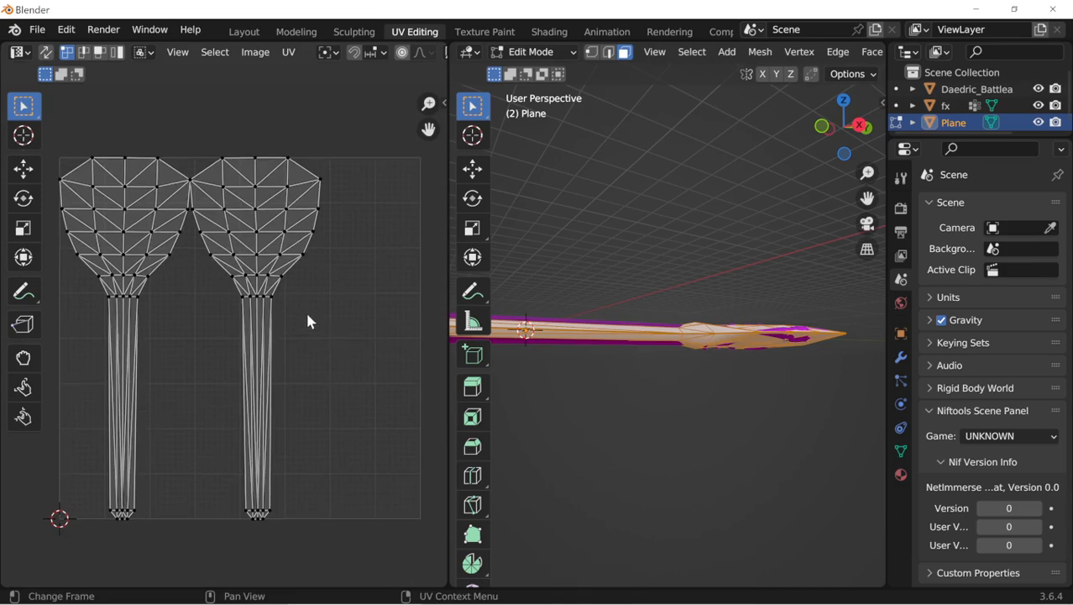
key("l")
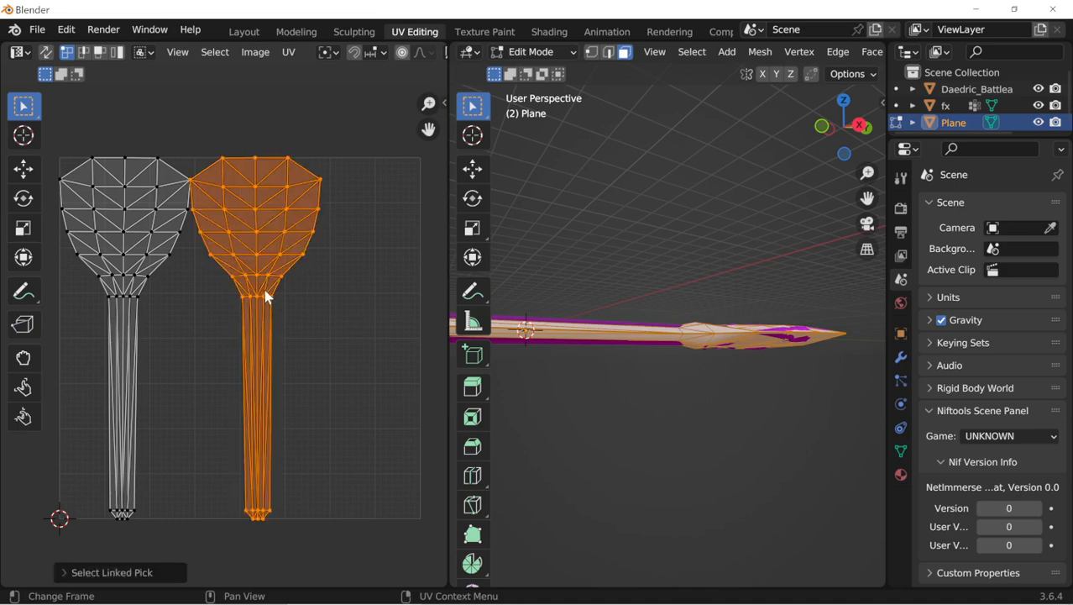
key("r")
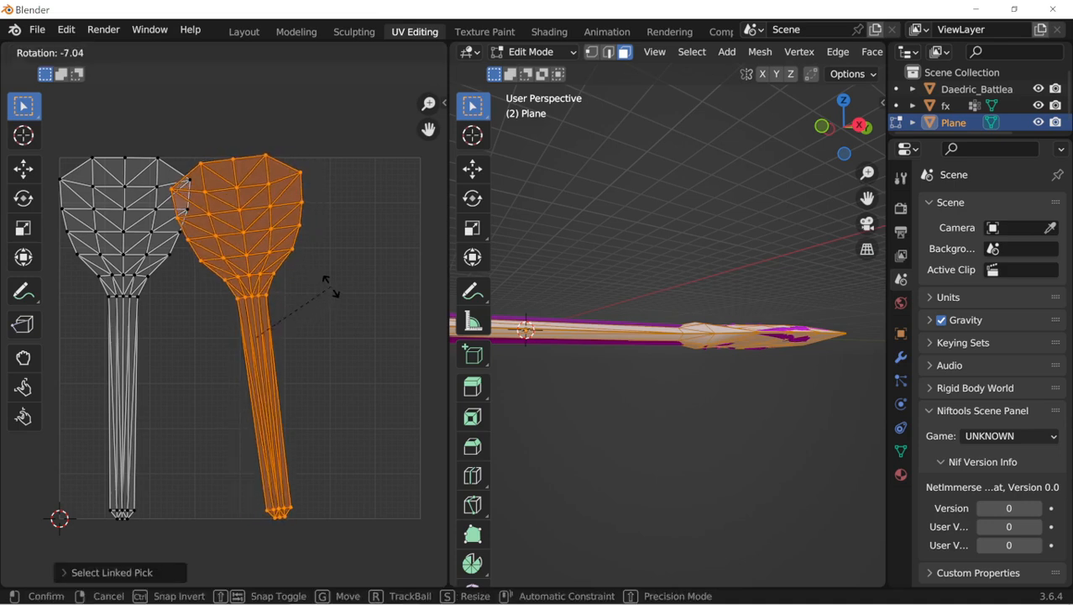
left_click(366, 239)
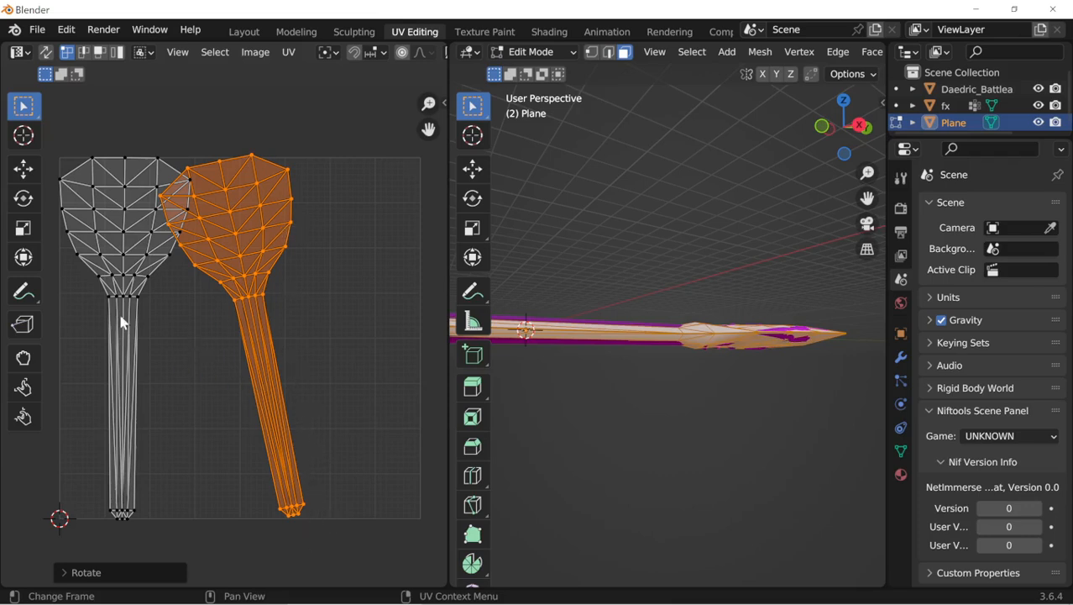
Step: Rotate the other UV island about -9.3°, move it about 0.34 horizontally onto the tilted island and fine-tune its rotation to match
key("alt+a")
key("l")
key("r")
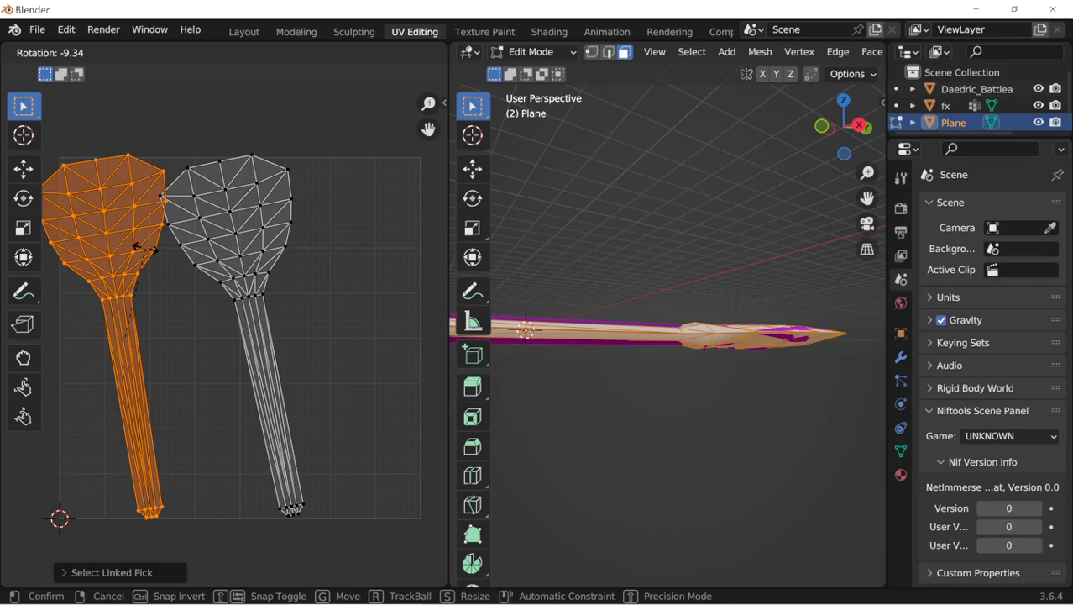
left_click(145, 248)
key("g")
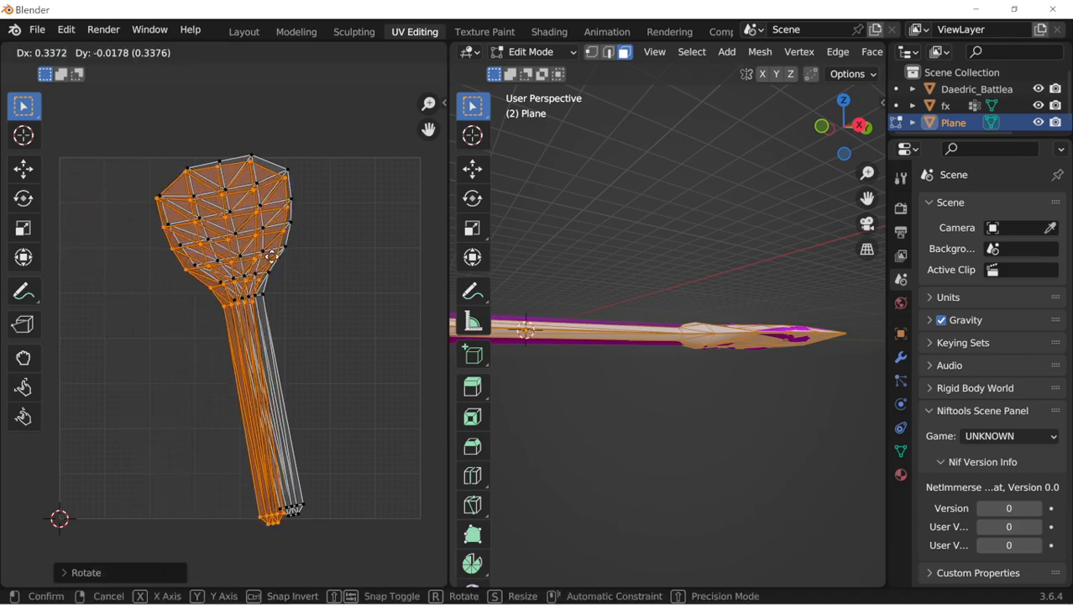
left_click(271, 256)
key("r")
left_click(310, 279)
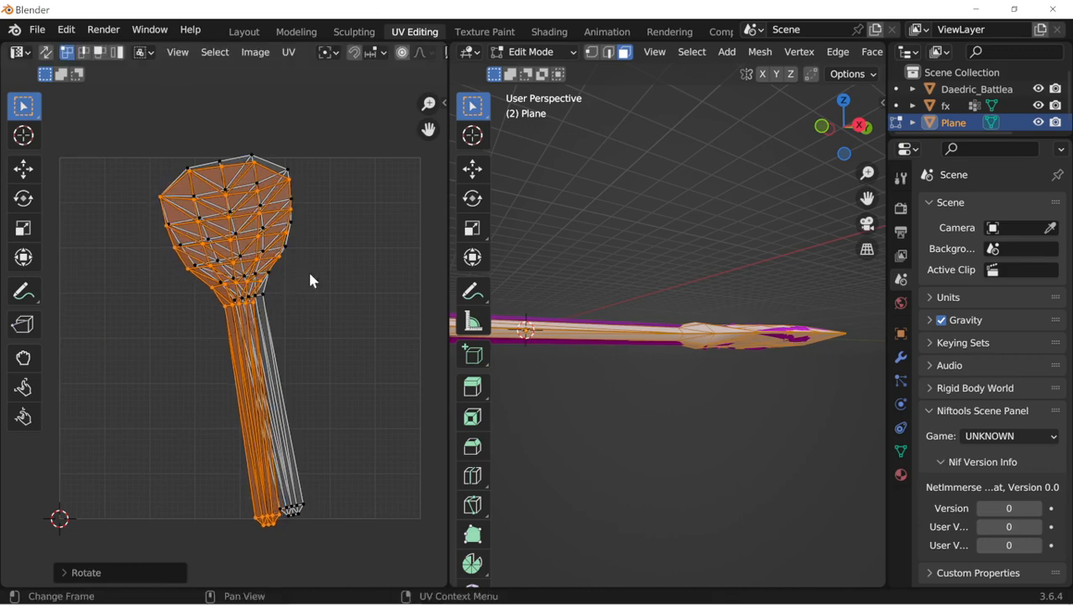
Step: Select both overlapping UV islands and scale them up well beyond the bounds of the UV tile
left_click(315, 483)
key("a")
key("s")
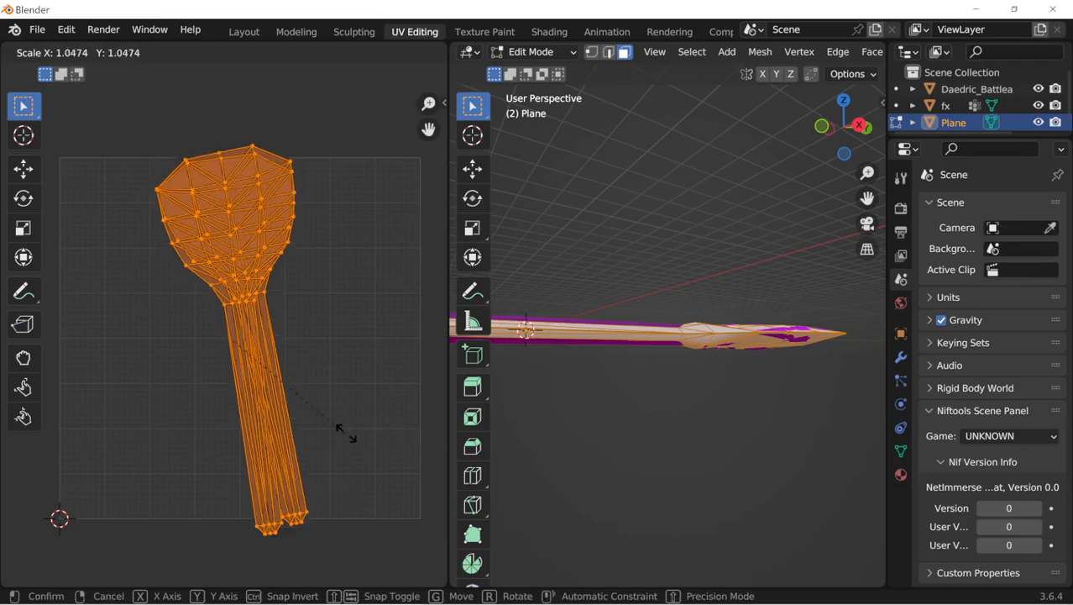
left_click(48, 393)
scroll(210, 327, "down", 3)
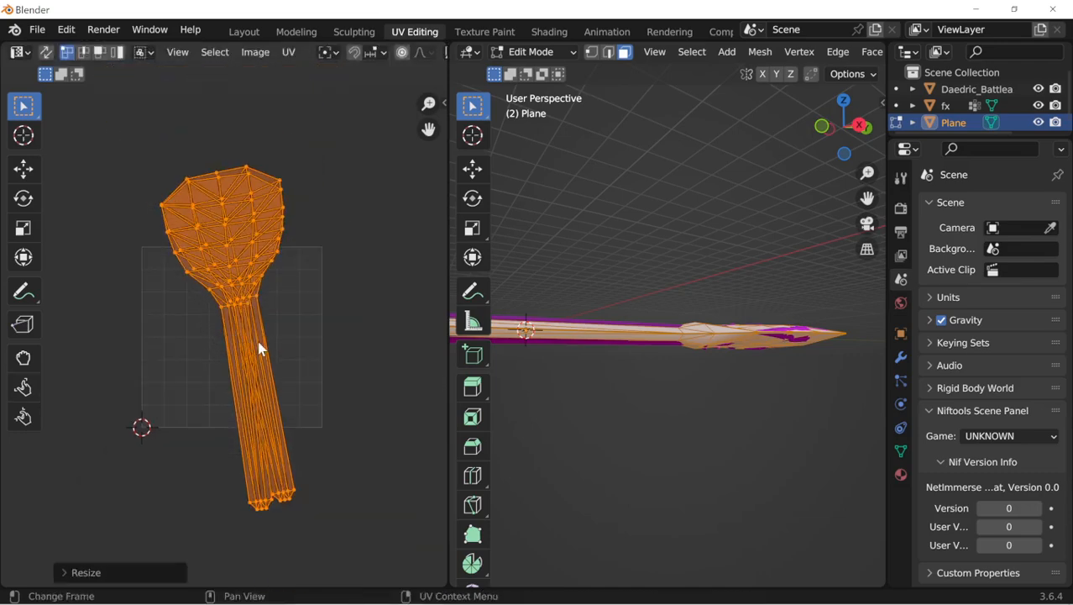
key("s")
left_click(299, 353)
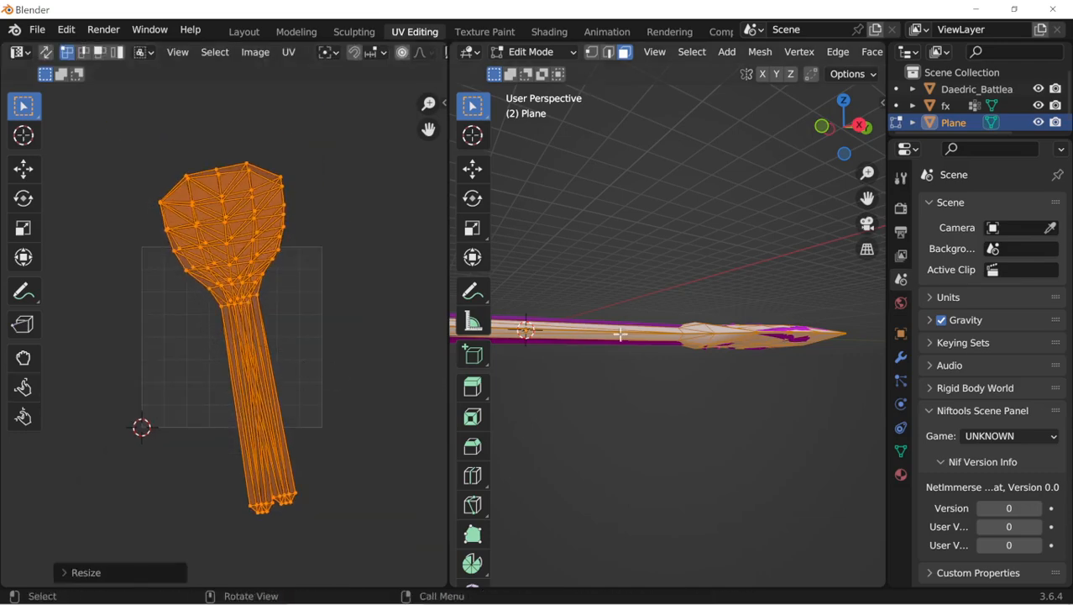
Step: Return to the Layout workspace, export the scene over untitled.fbx in ck-cmd and switch to that folder
left_click(242, 32)
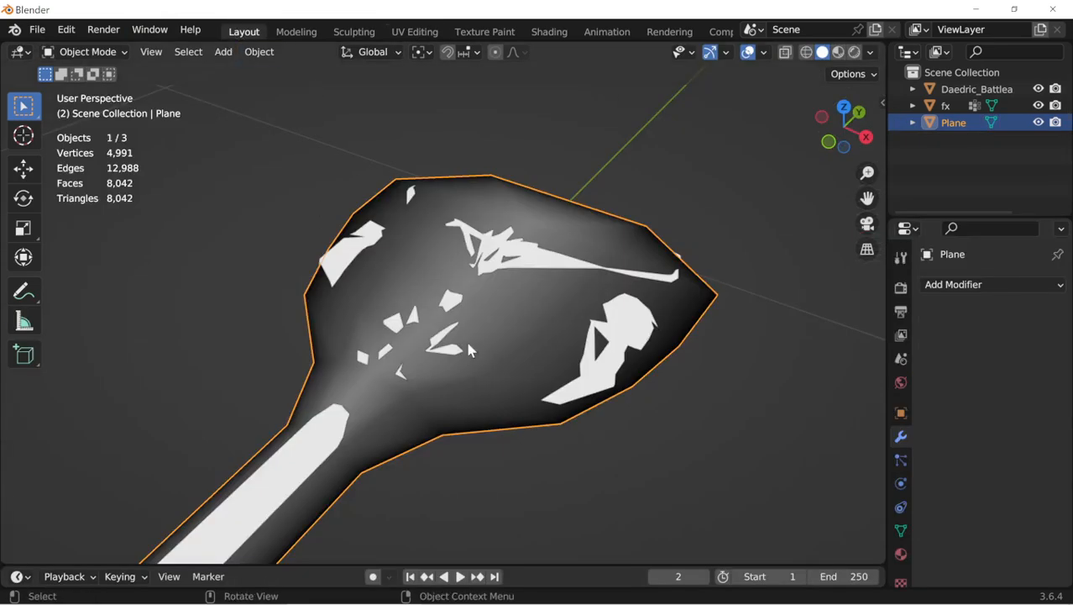
key("ctrl+shift+e")
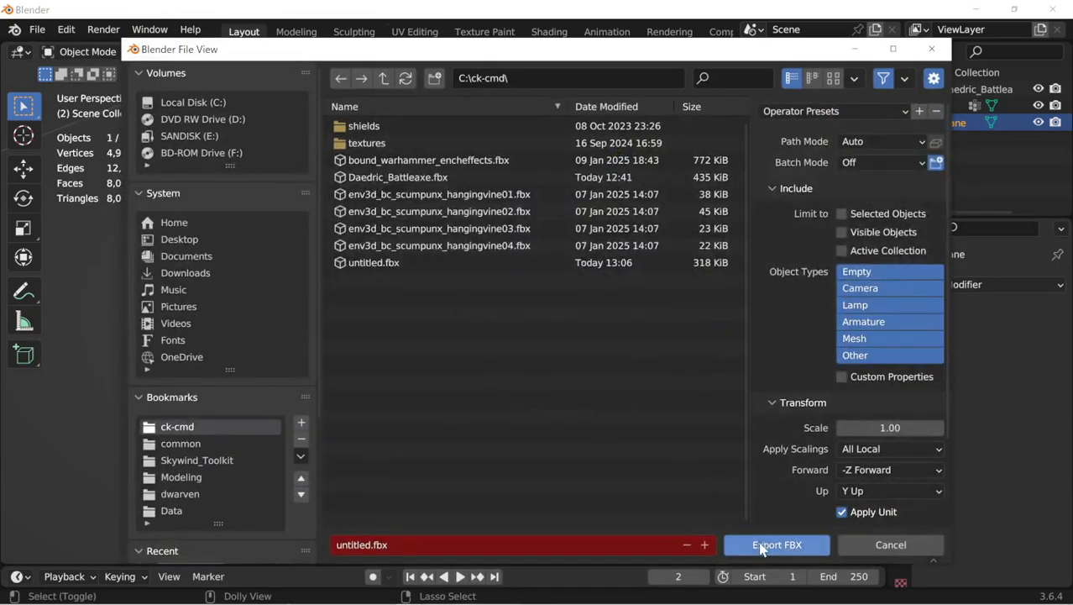
left_click(762, 547)
left_click(599, 585)
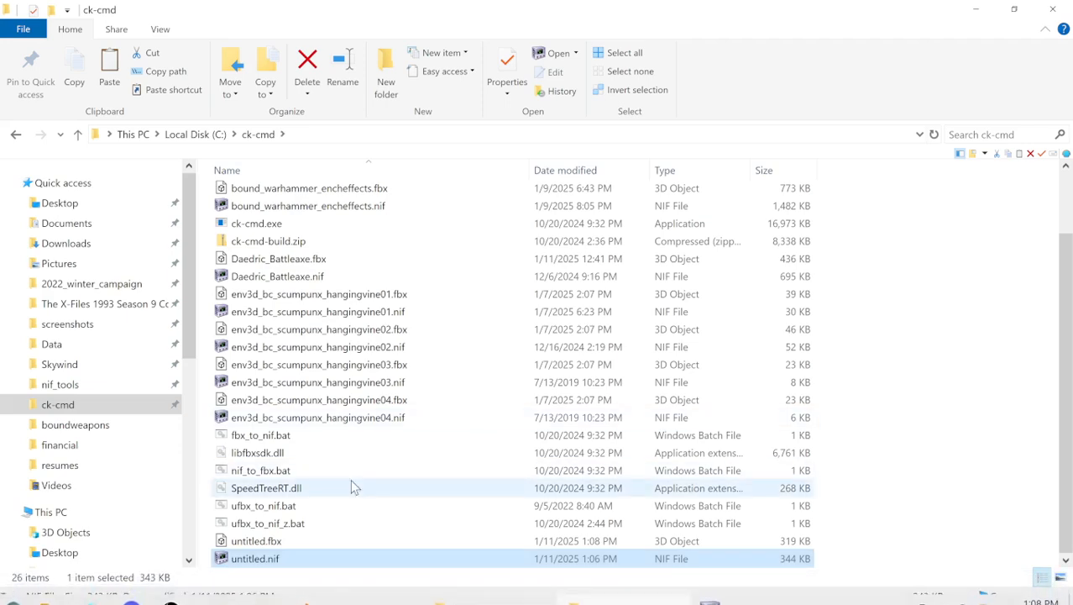
Step: Convert the re-exported untitled.fbx to NIF with ufbx_to_nif_z.bat
left_click_drag(337, 544, 412, 523)
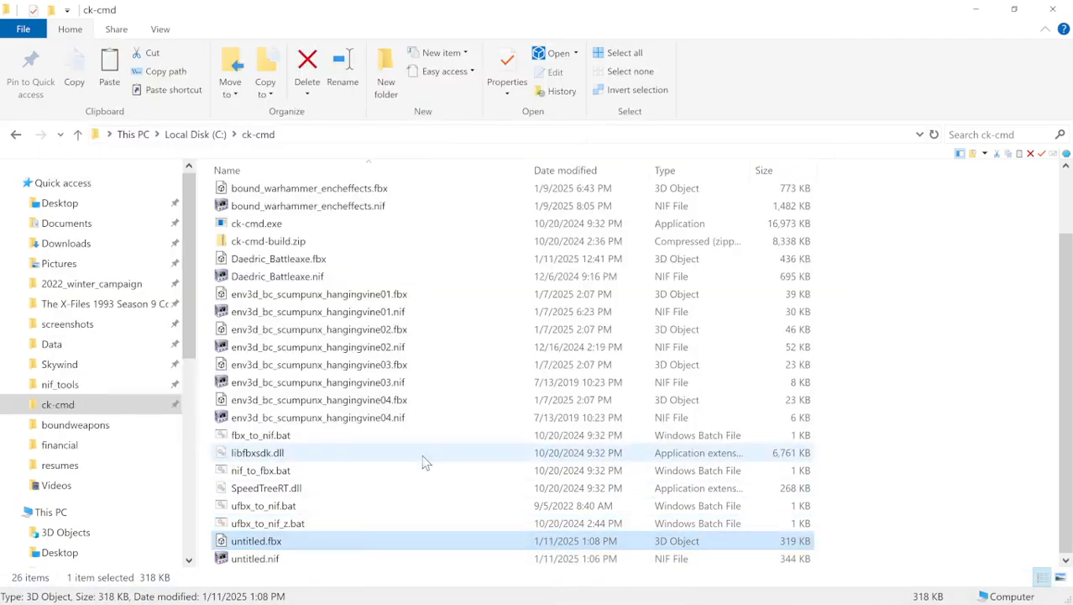
scroll(378, 336, "up", 2)
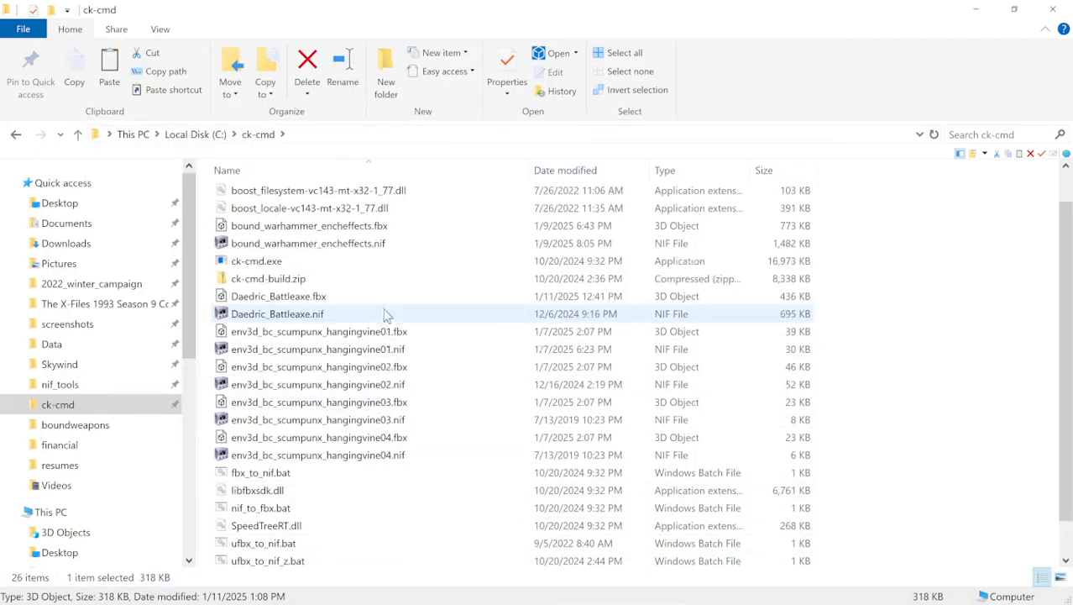
left_click(388, 243)
left_click(410, 436)
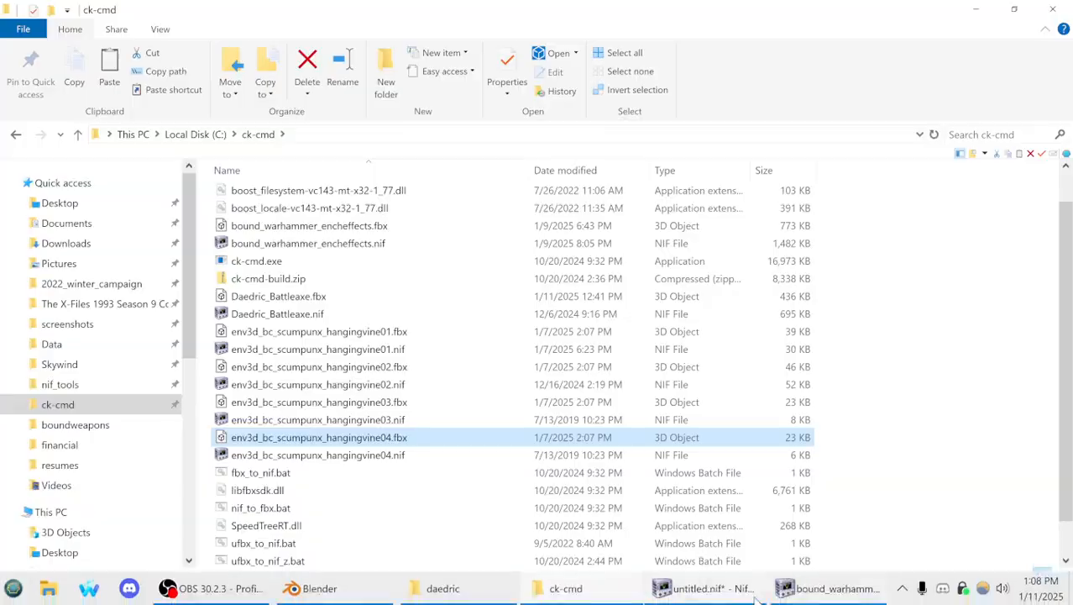
Step: Switch to untitled.nif in NifSkope and copy the NiTriShapeData block of the Plane shape
left_click(705, 588)
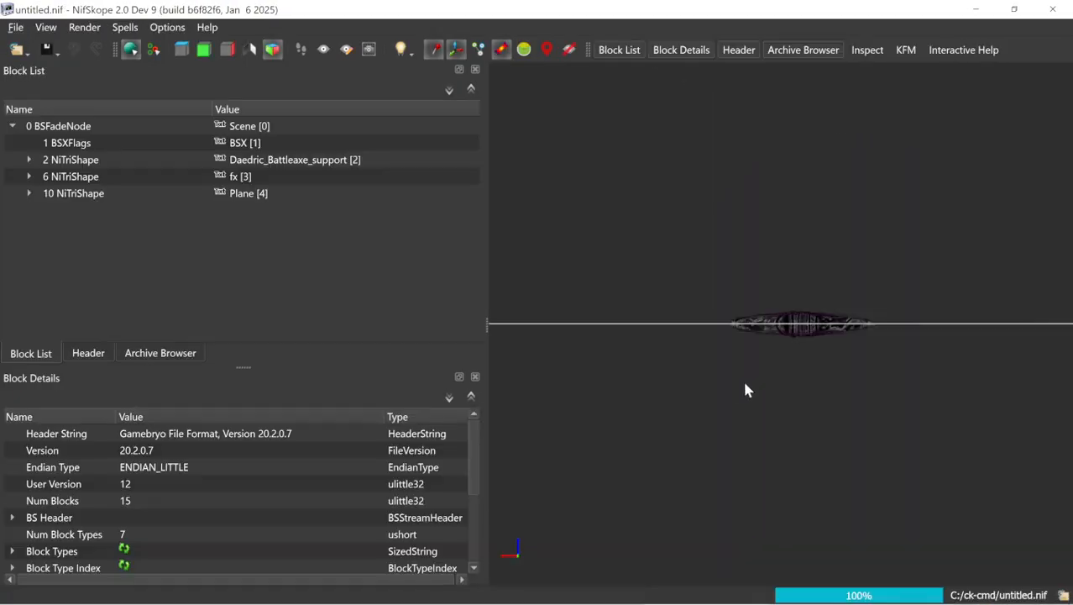
left_click_drag(742, 378, 672, 459)
scroll(670, 454, "up", 3)
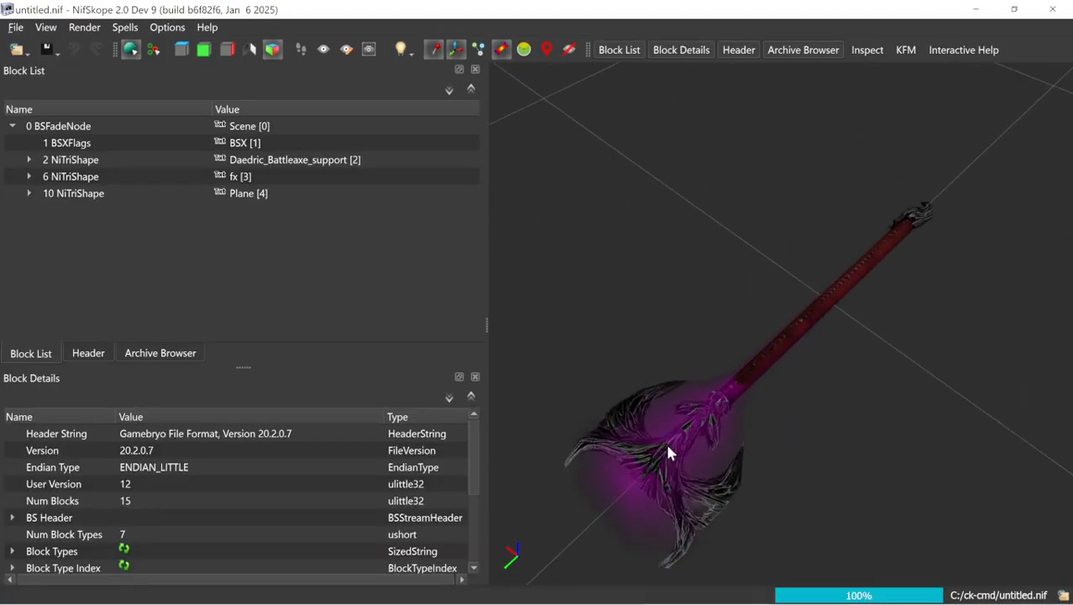
left_click(666, 442)
left_click(601, 502)
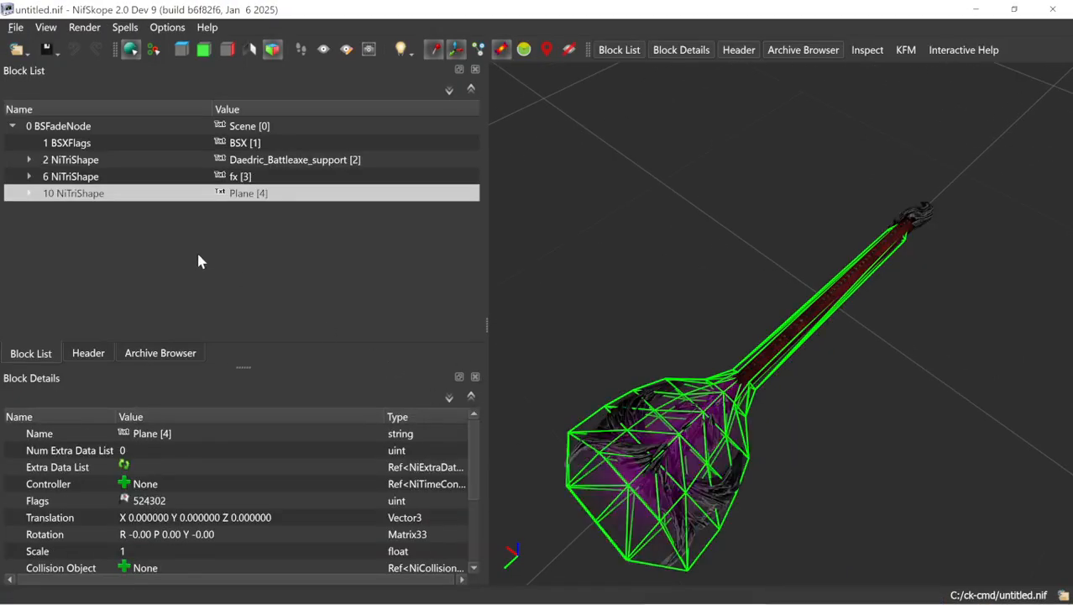
left_click(30, 194)
left_click(97, 211)
mouse_move(679, 594)
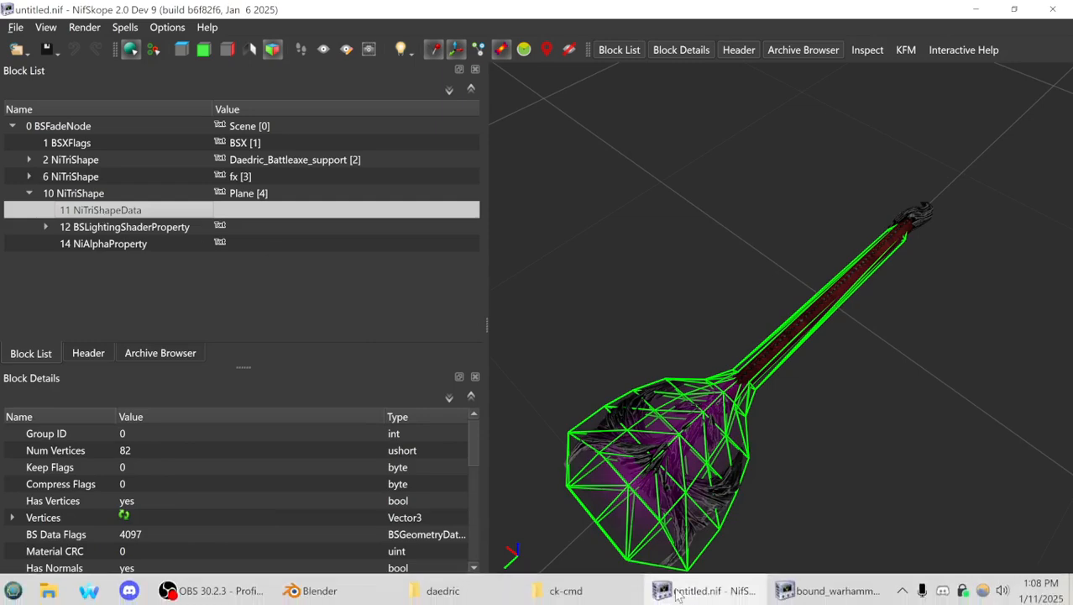
Step: In bound_warhammer_encheffects.nif, paste the copied NiTriShapeData and set the RefractMesh shape's Data reference to block 312
left_click(813, 592)
left_click_drag(779, 437, 628, 473)
scroll(570, 442, "up", 10)
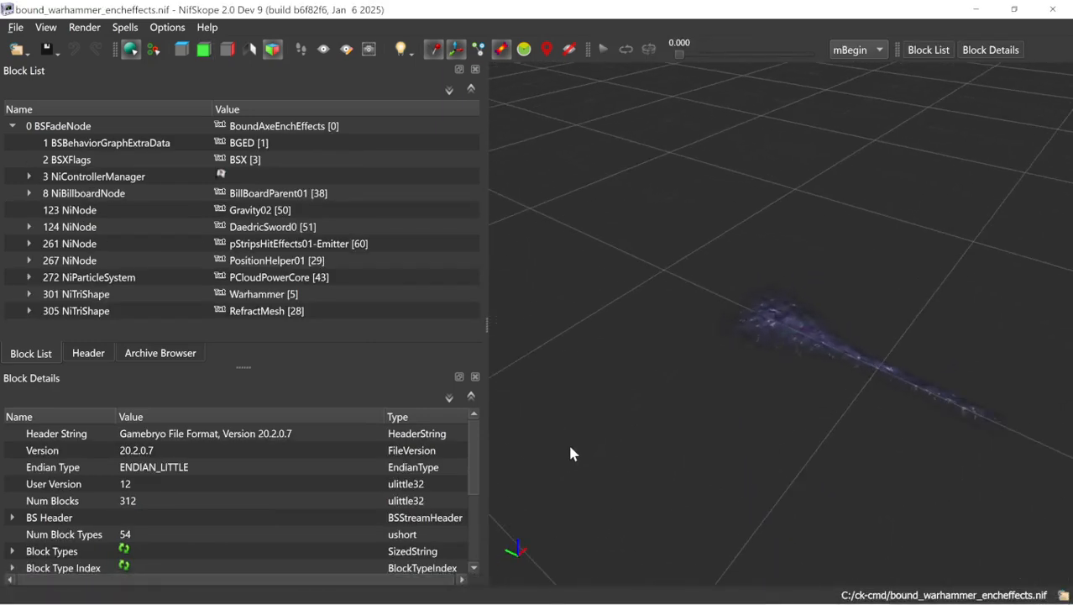
left_click(653, 313)
left_click_drag(652, 306, 655, 332)
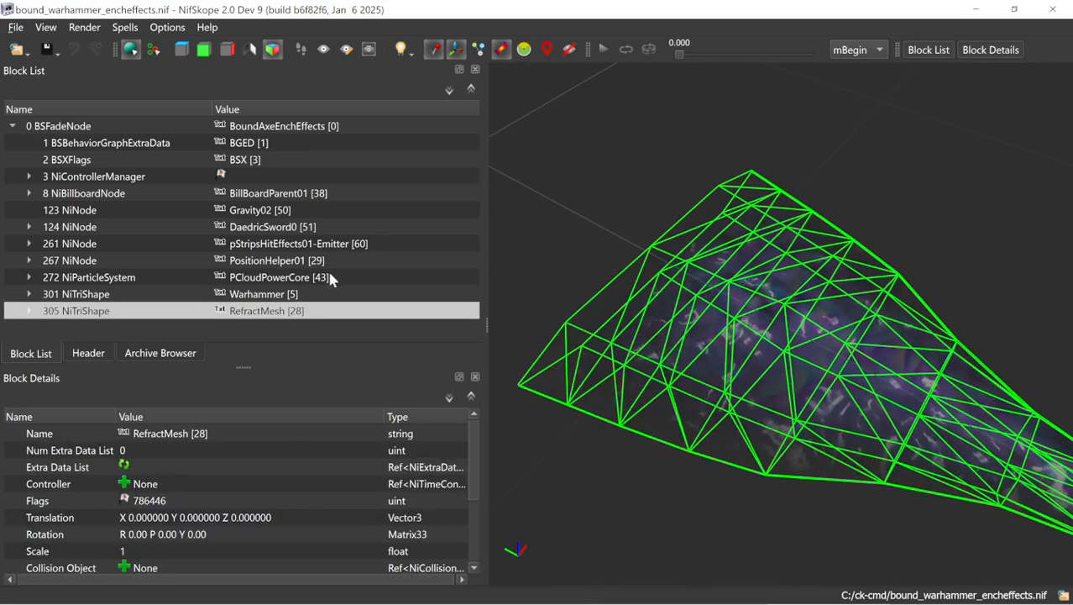
left_click(29, 311)
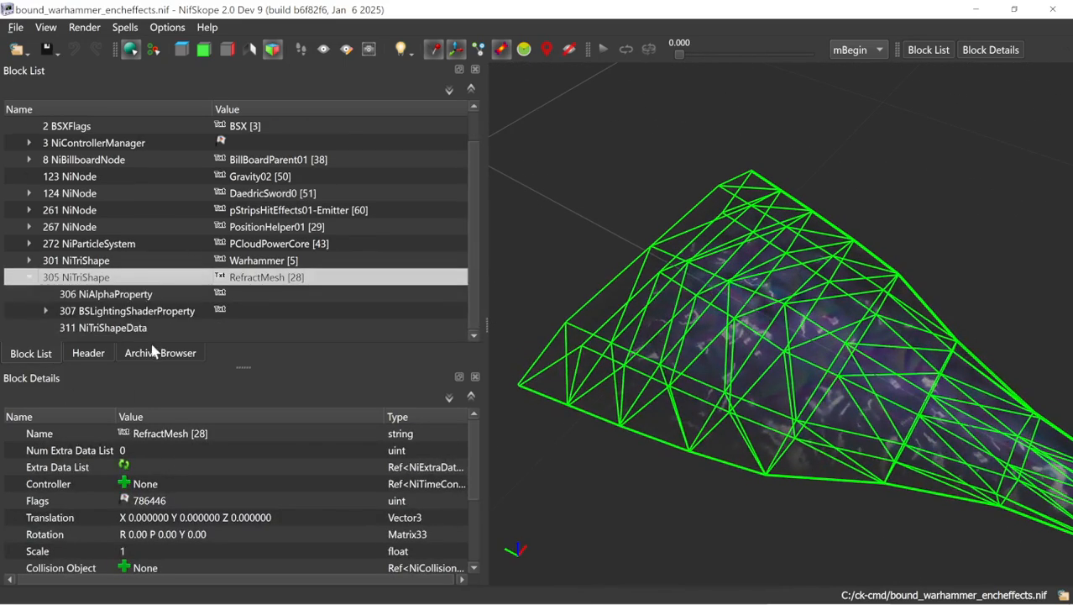
scroll(196, 490, "down", 1)
left_click(184, 534)
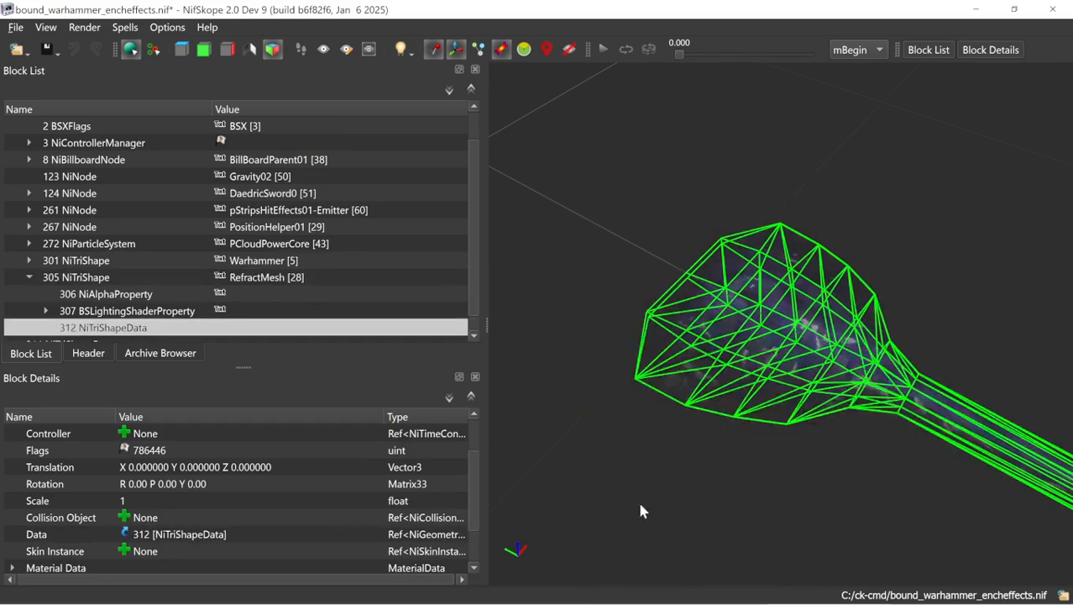
Step: Play the mLoop animation to check the distortion effect on the weapon, and switch back to Blender
left_click_drag(890, 448, 645, 79)
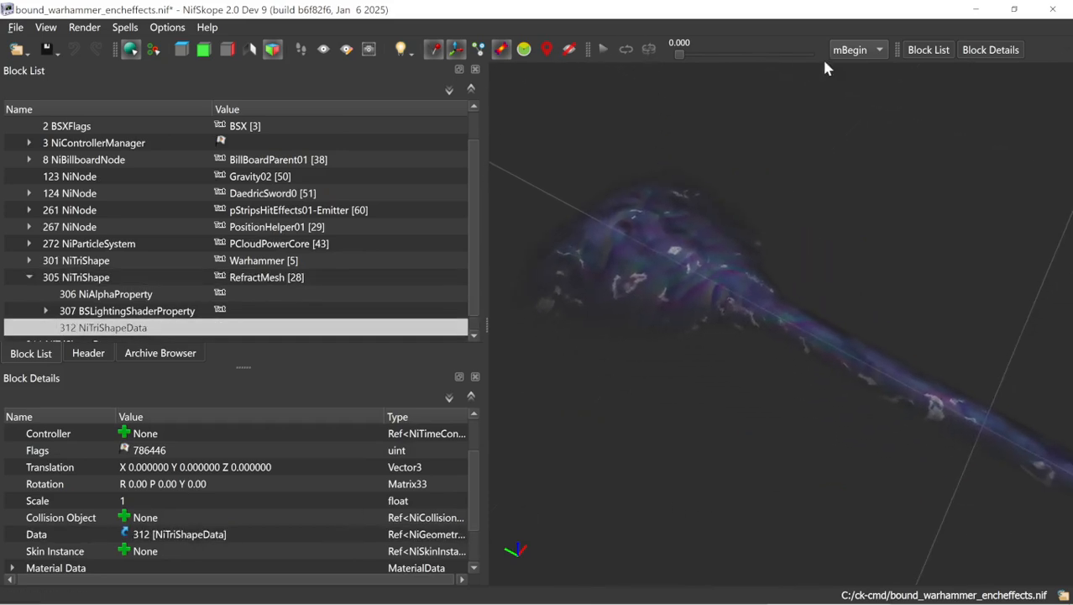
left_click(855, 50)
left_click(851, 68)
left_click(603, 49)
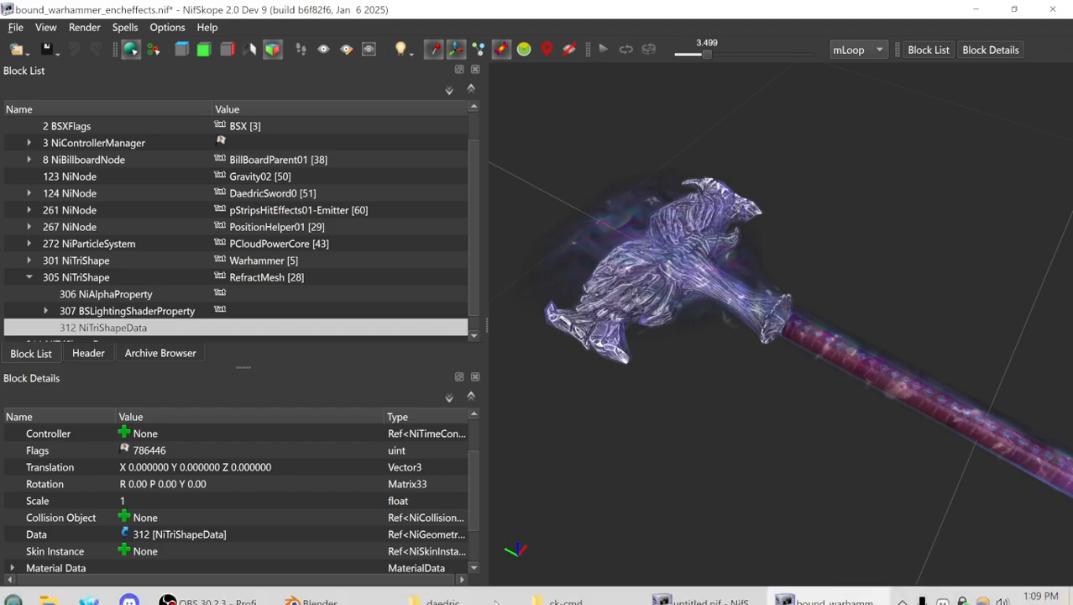
left_click(312, 594)
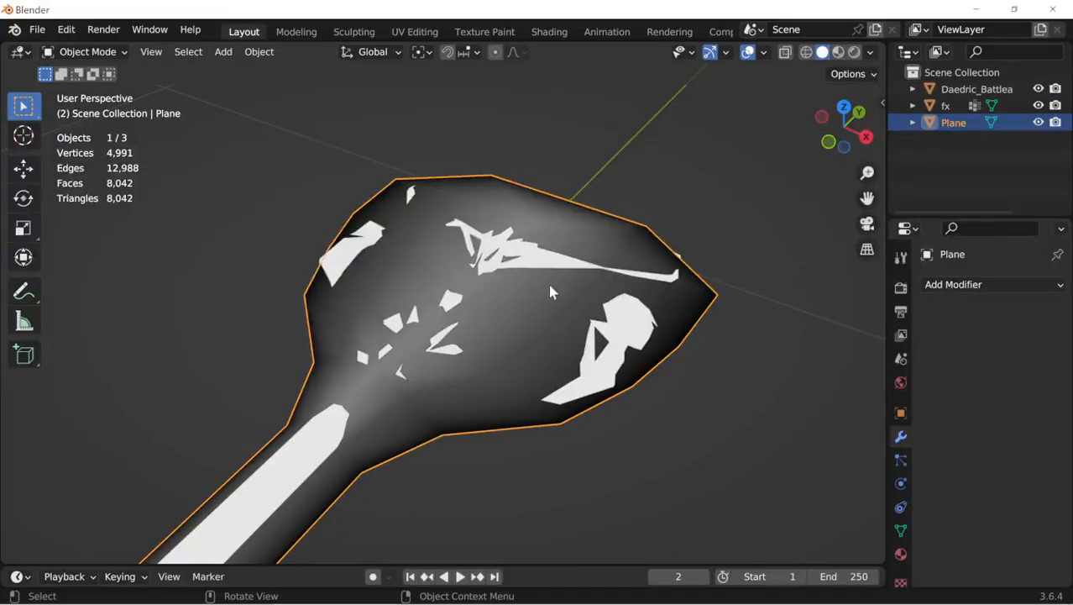